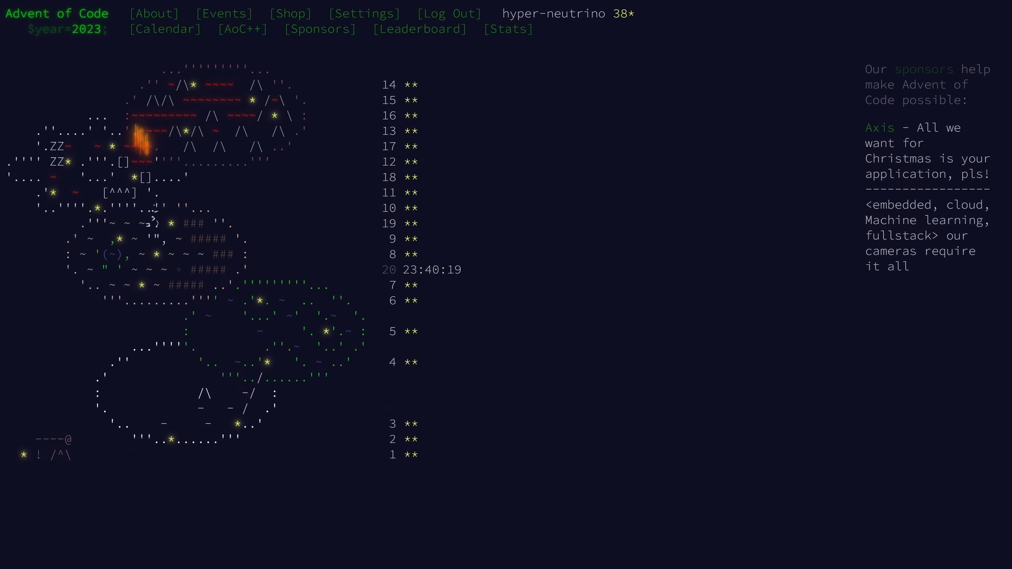
Step: Open Day 19 and highlight the example workflow name ex, condition x>10 and destination one
click(359, 225)
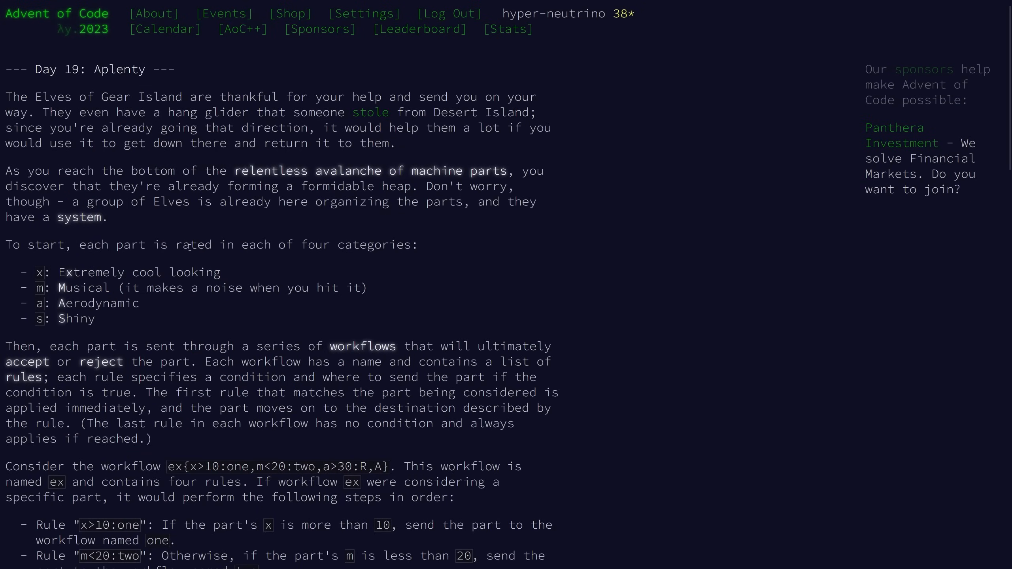
scroll(188, 248, down, 3)
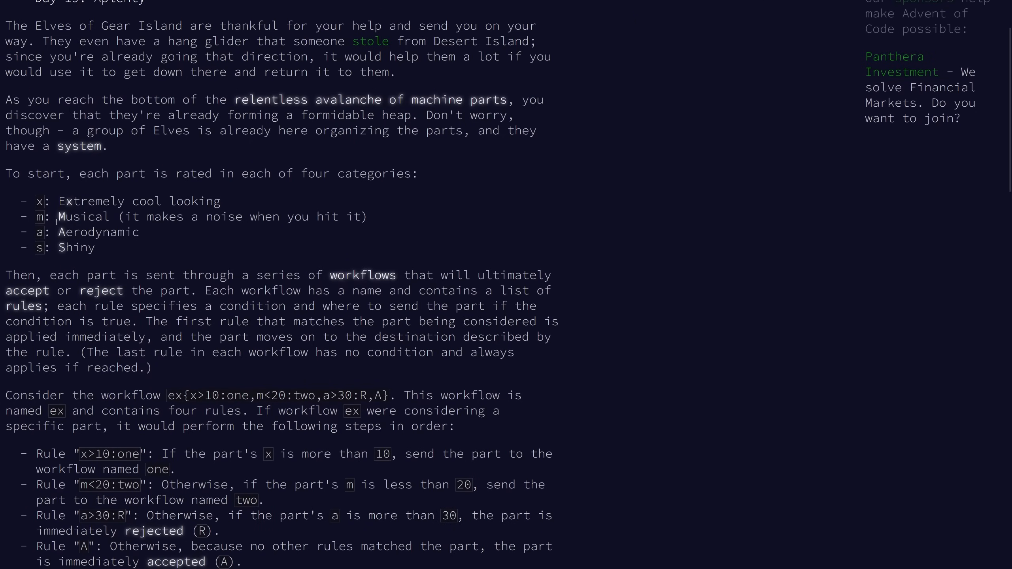
scroll(55, 256, down, 3)
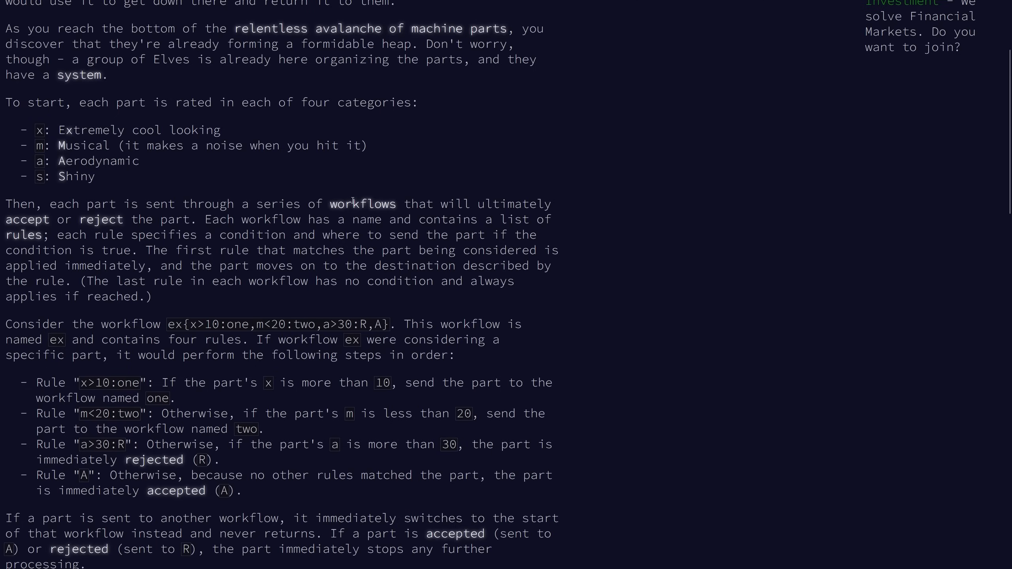
scroll(151, 237, down, 3)
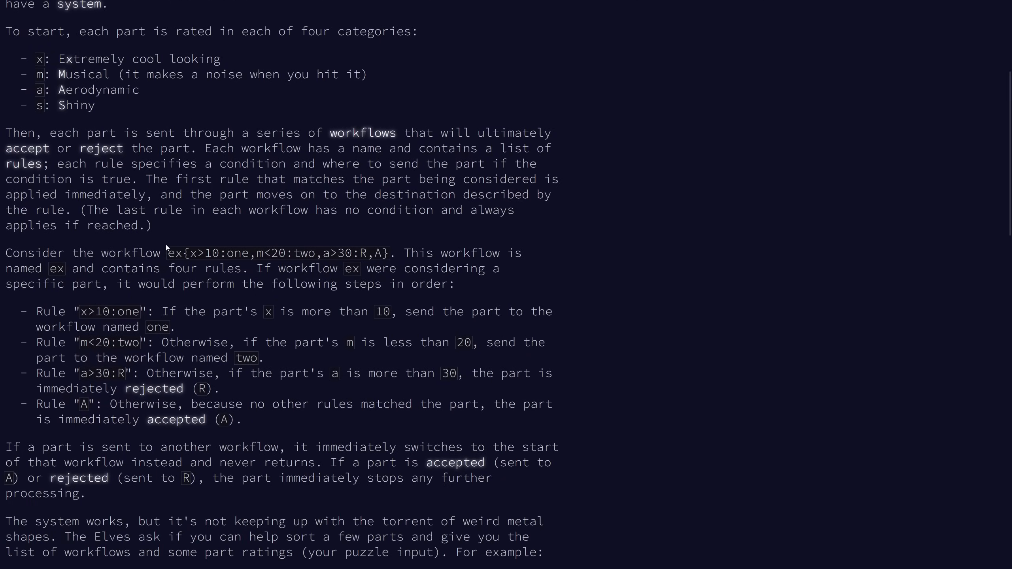
double_click(172, 253)
scroll(171, 254, down, 3)
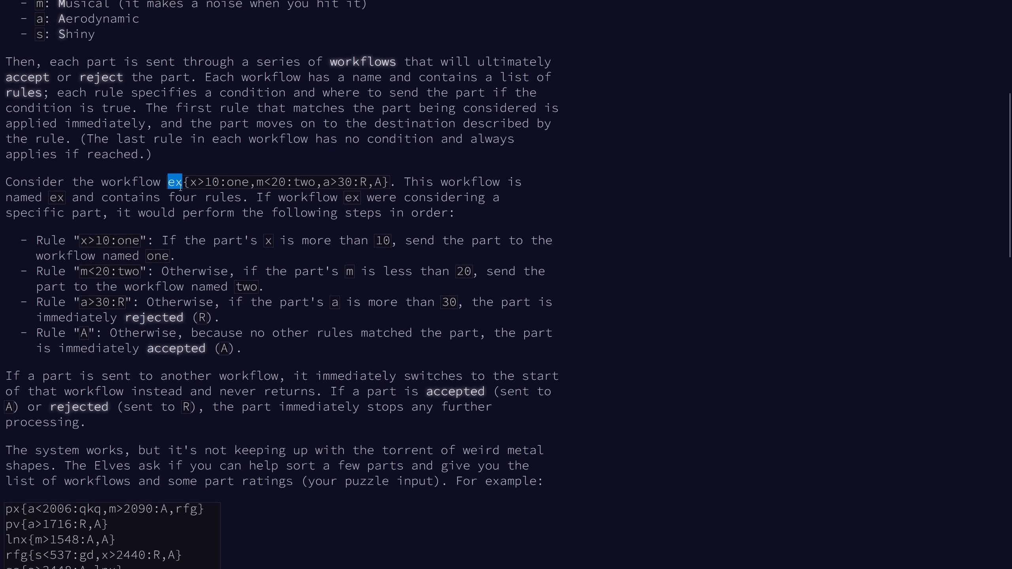
drag(191, 183, 219, 184)
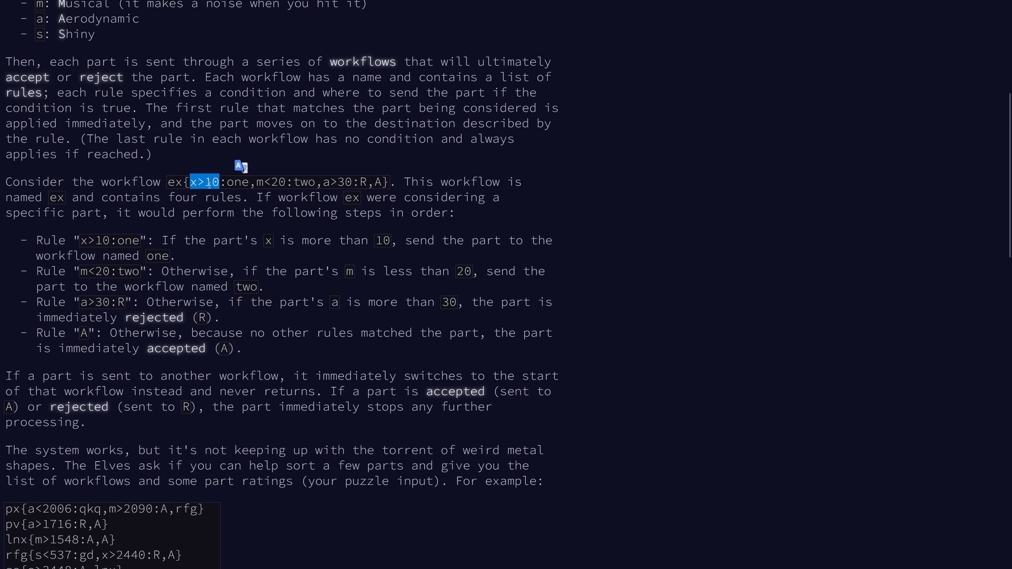
double_click(237, 183)
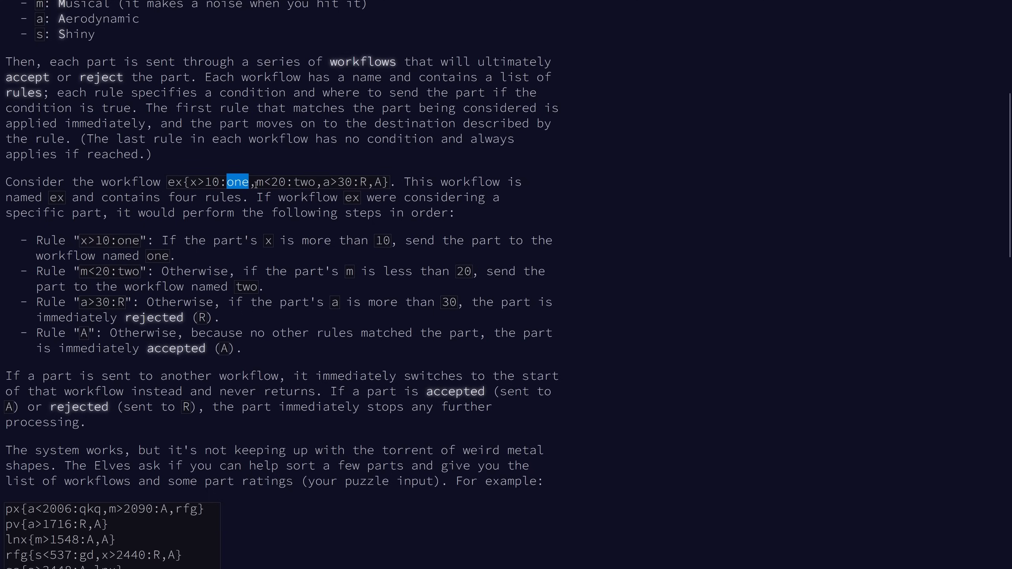
Step: Highlight the second rule m<20 with destination two and the final fallback rule A
mouse_move(256, 184)
mouse_down()
mouse_move(372, 184)
mouse_move(190, 183)
mouse_up()
double_click(305, 184)
click(323, 185)
drag(367, 184, 385, 184)
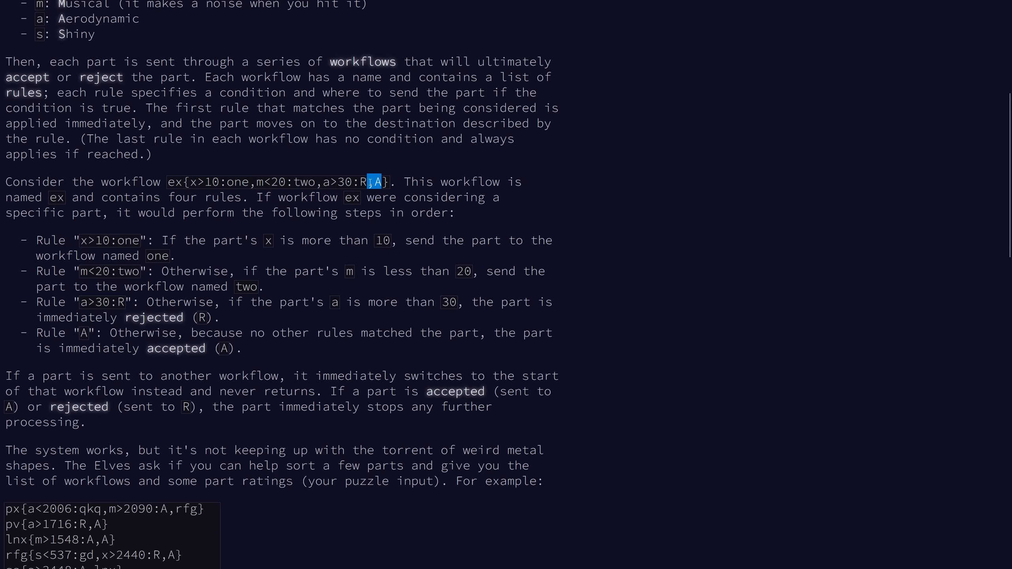
click(370, 207)
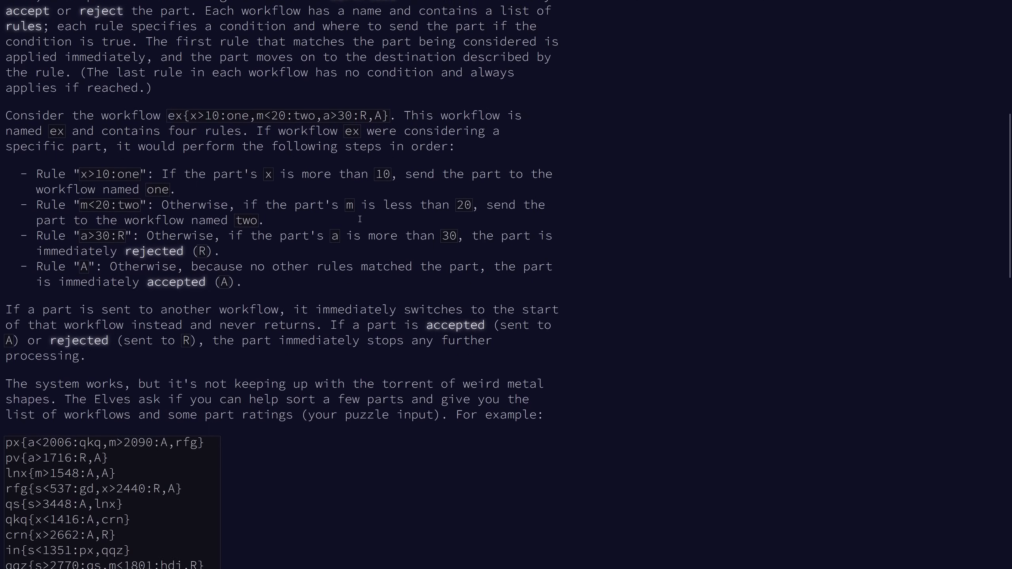
scroll(348, 222, down, 3)
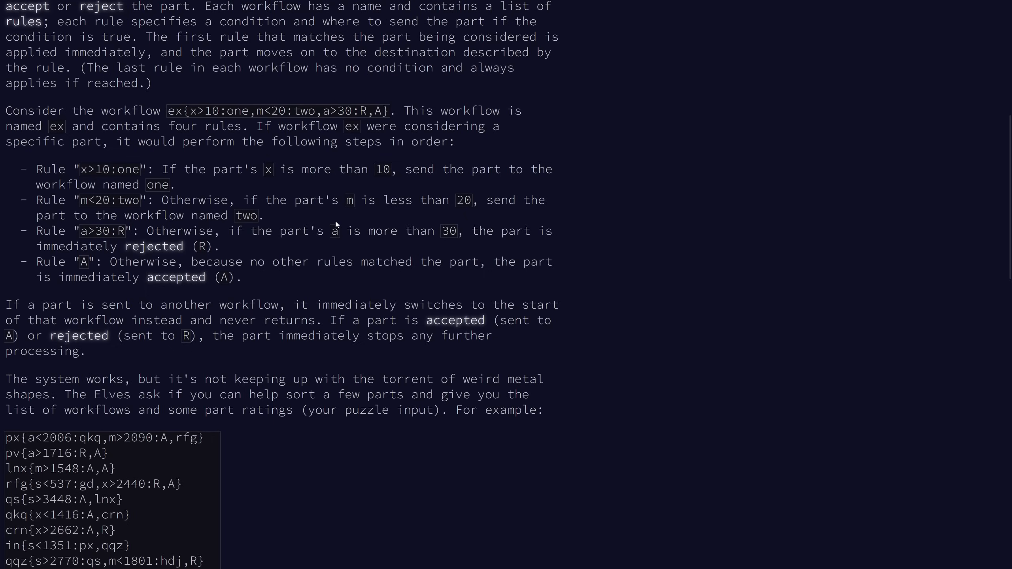
scroll(339, 223, down, 3)
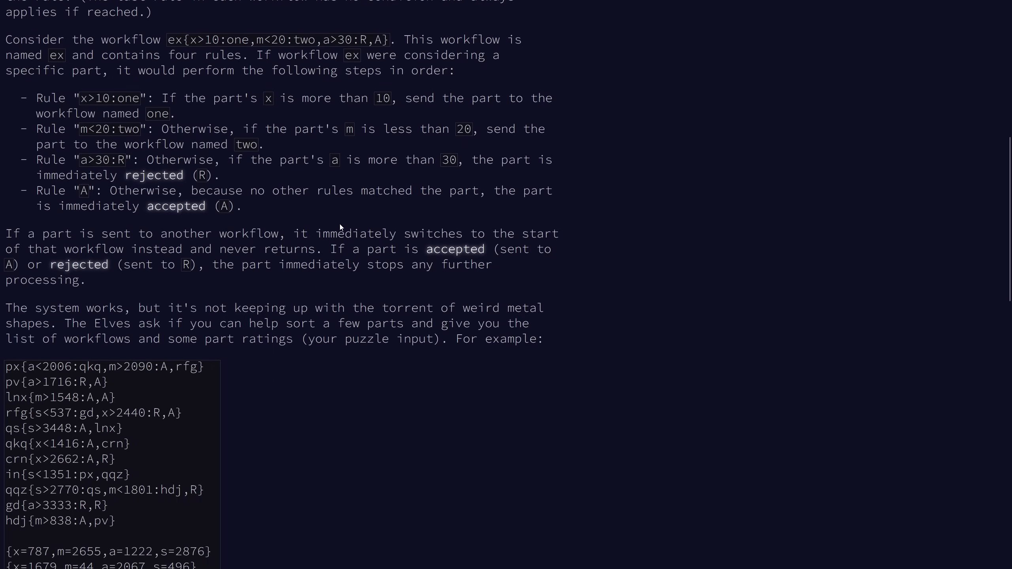
drag(315, 250, 220, 249)
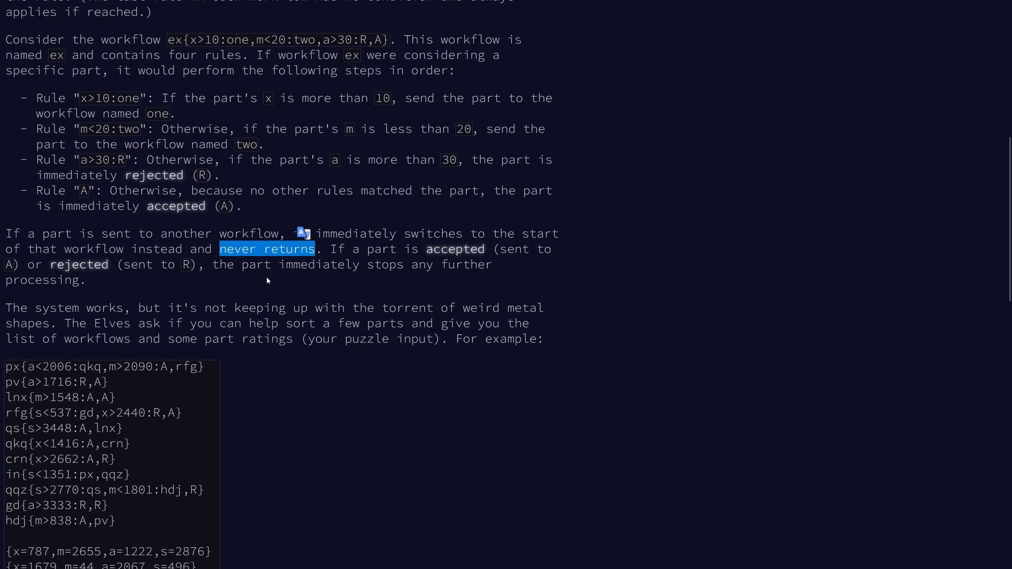
click(299, 289)
scroll(303, 275, down, 3)
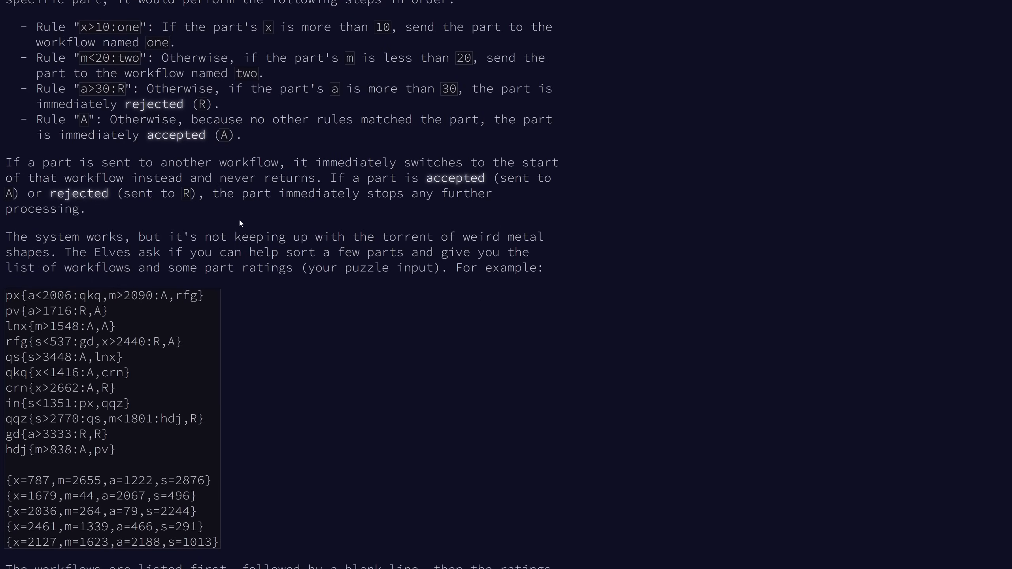
scroll(239, 219, down, 3)
drag(6, 225, 122, 378)
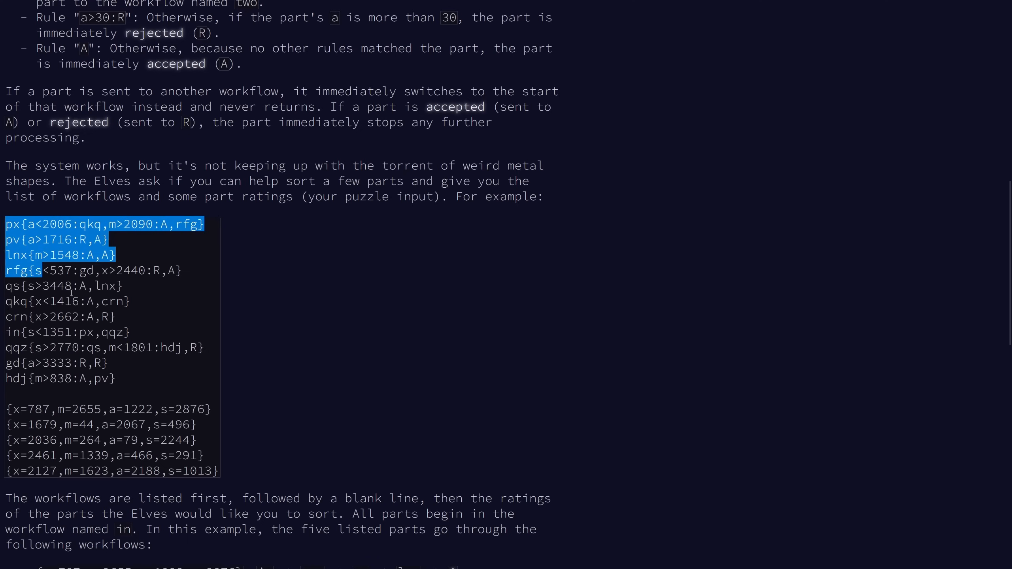
scroll(123, 379, down, 6)
drag(5, 268, 228, 330)
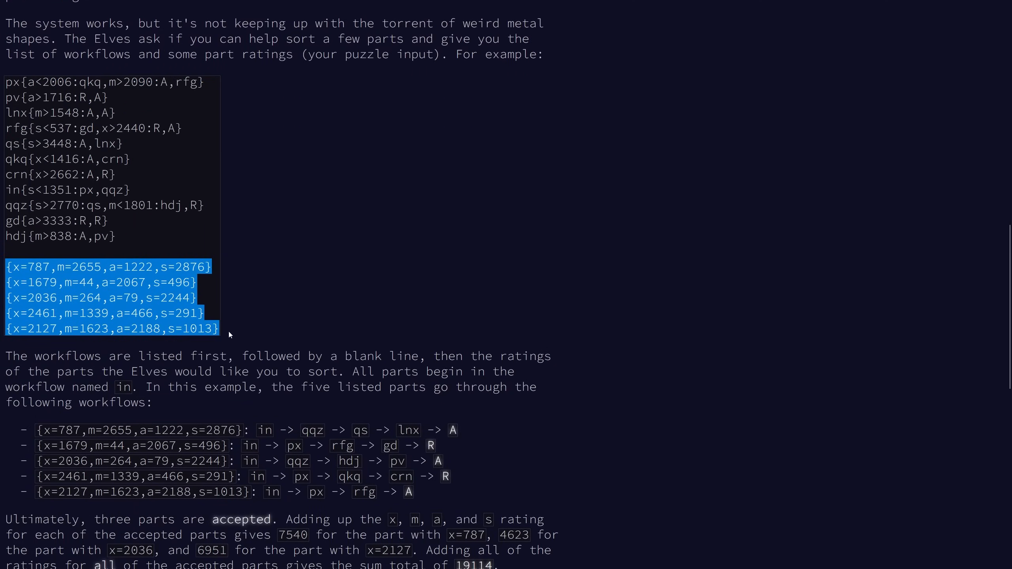
scroll(231, 324, up, 3)
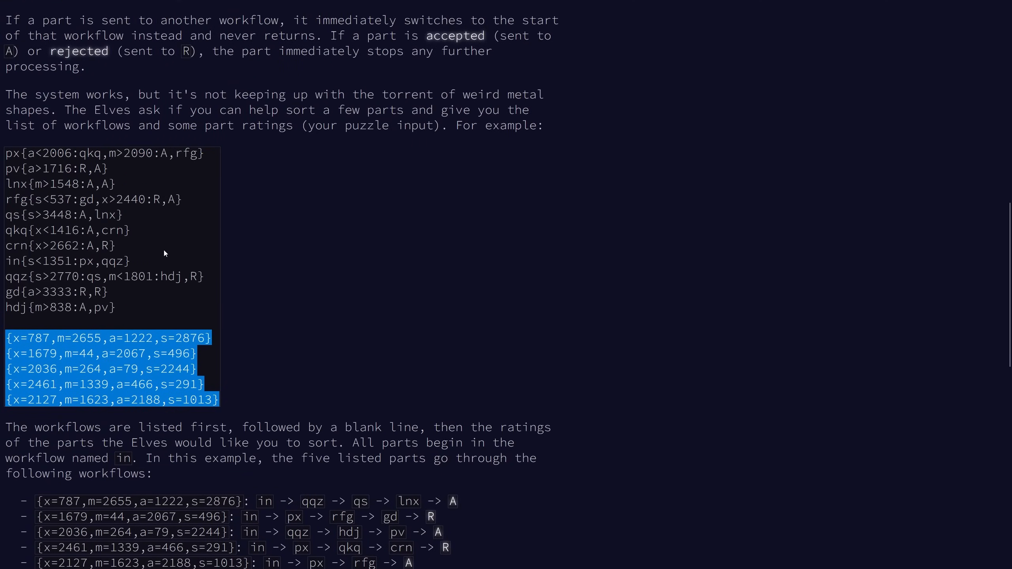
scroll(165, 253, down, 4)
scroll(164, 253, down, 4)
scroll(238, 245, down, 4)
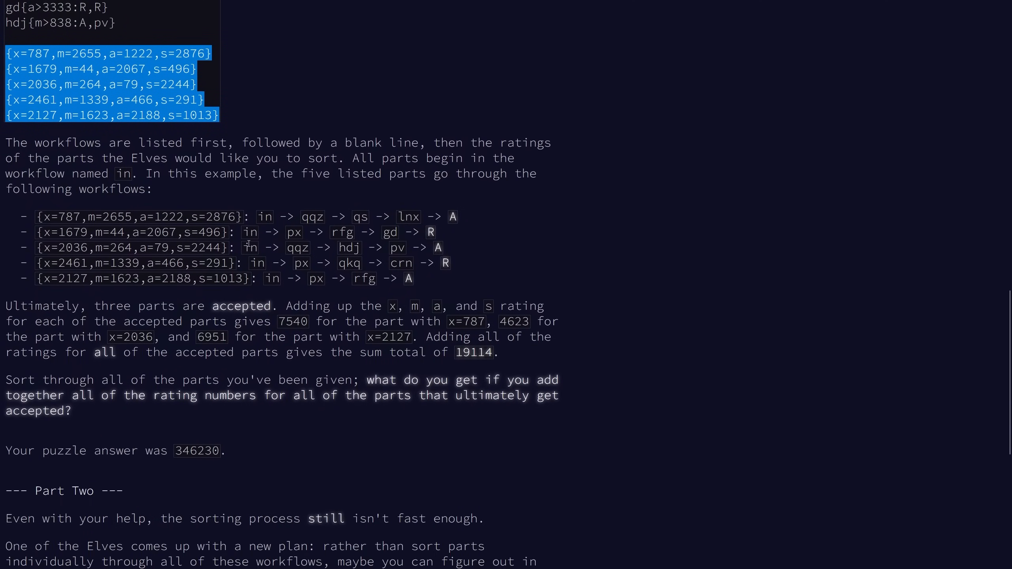
drag(36, 216, 413, 278)
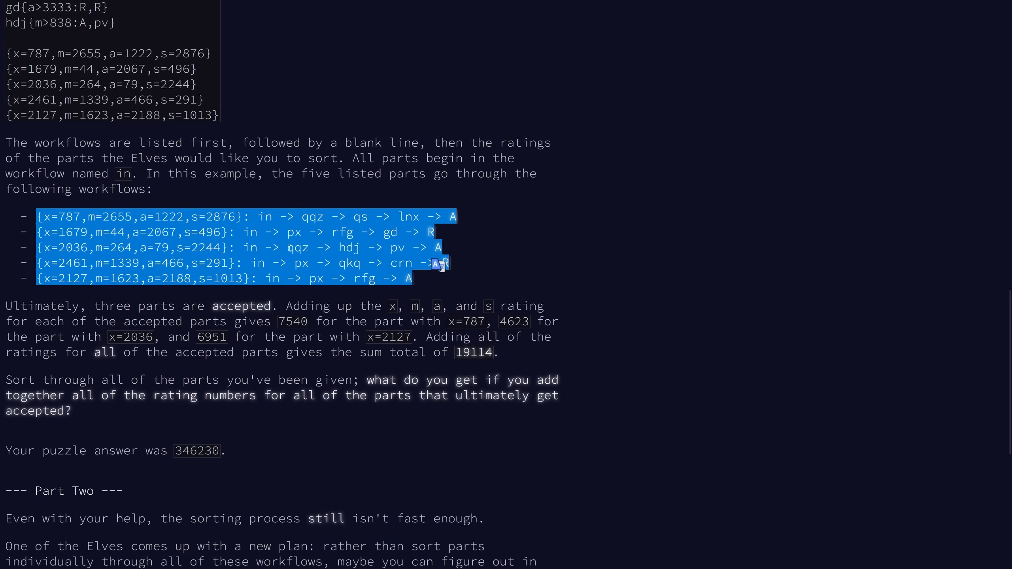
click(148, 299)
double_click(239, 304)
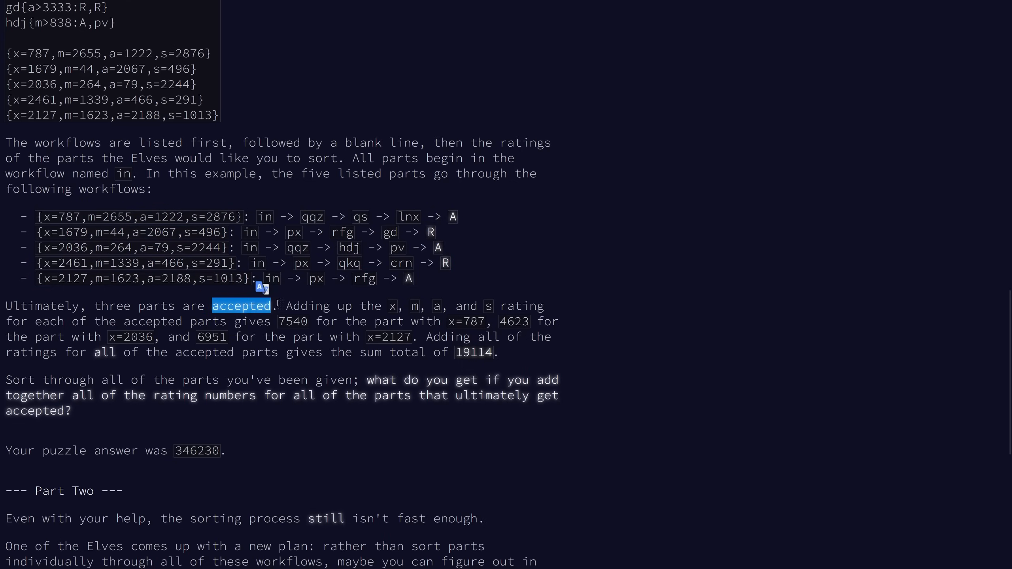
click(412, 306)
drag(390, 306, 492, 307)
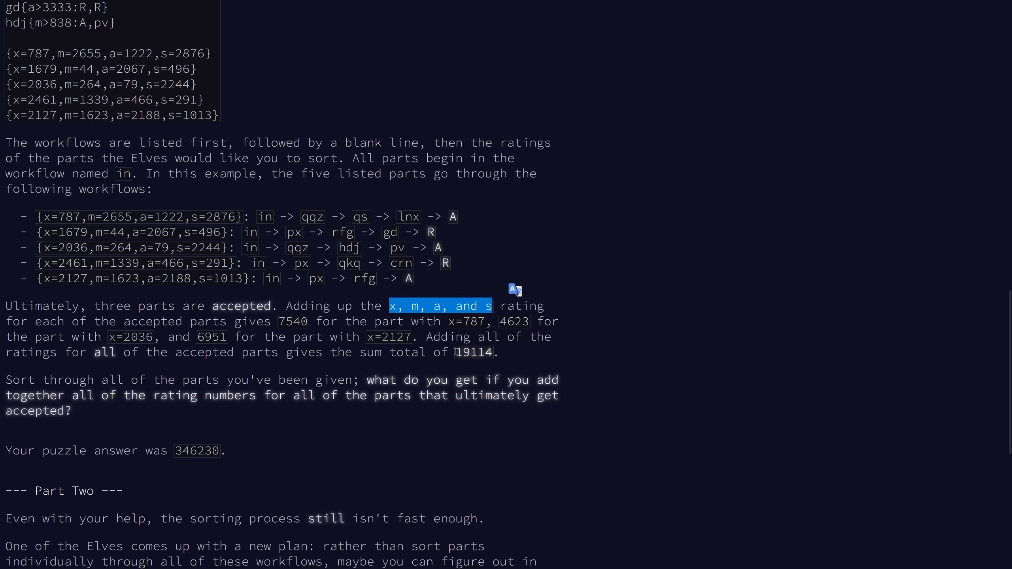
double_click(443, 352)
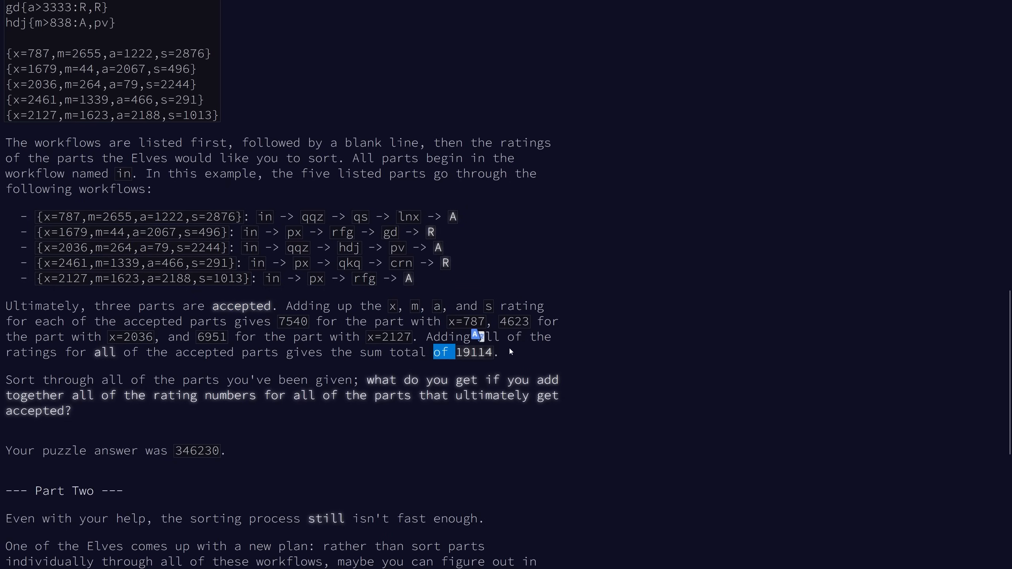
click(497, 353)
scroll(416, 385, up, 5)
Step: Finish the block split line and write the header for line in block1.splitlines(): below workshops = []
key(alt+Tab)
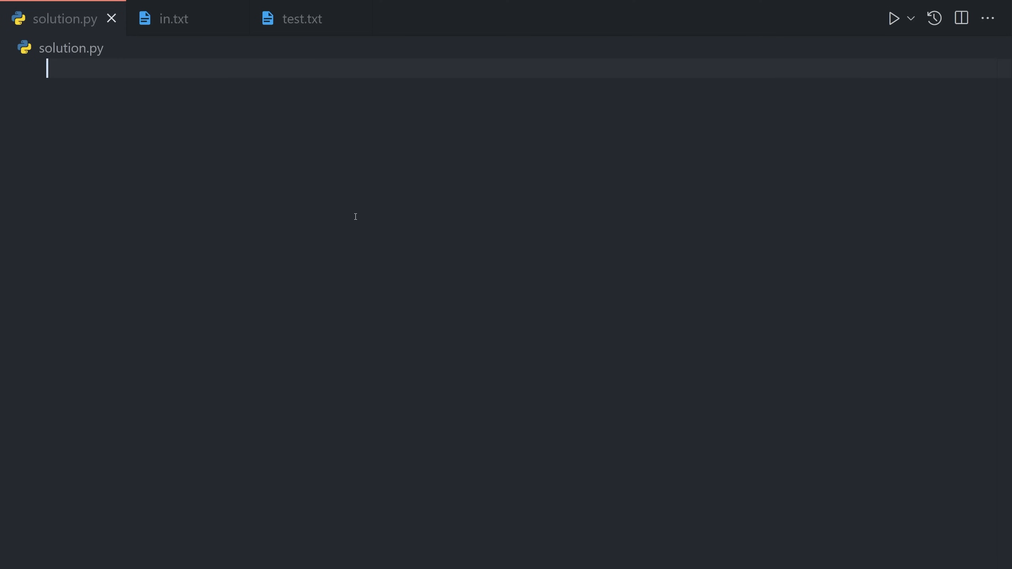
key(alt+Tab)
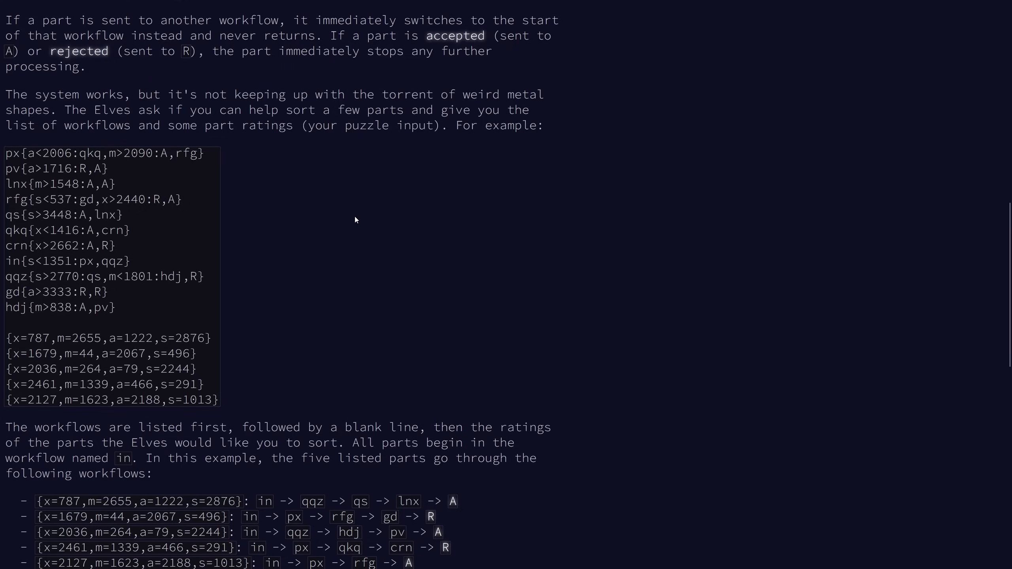
key(alt+Tab)
text(bl)
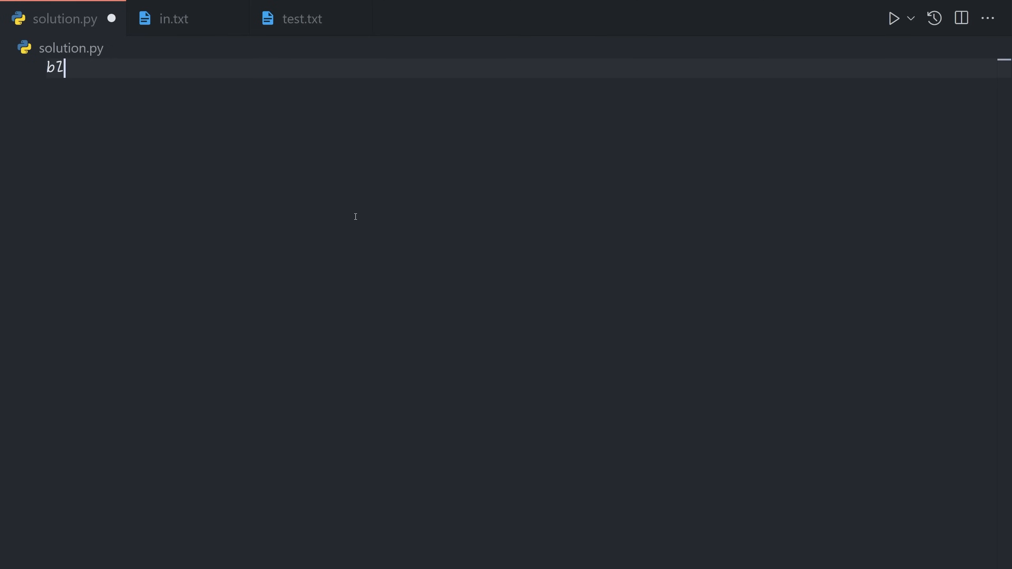
text(ock1, block2 = )
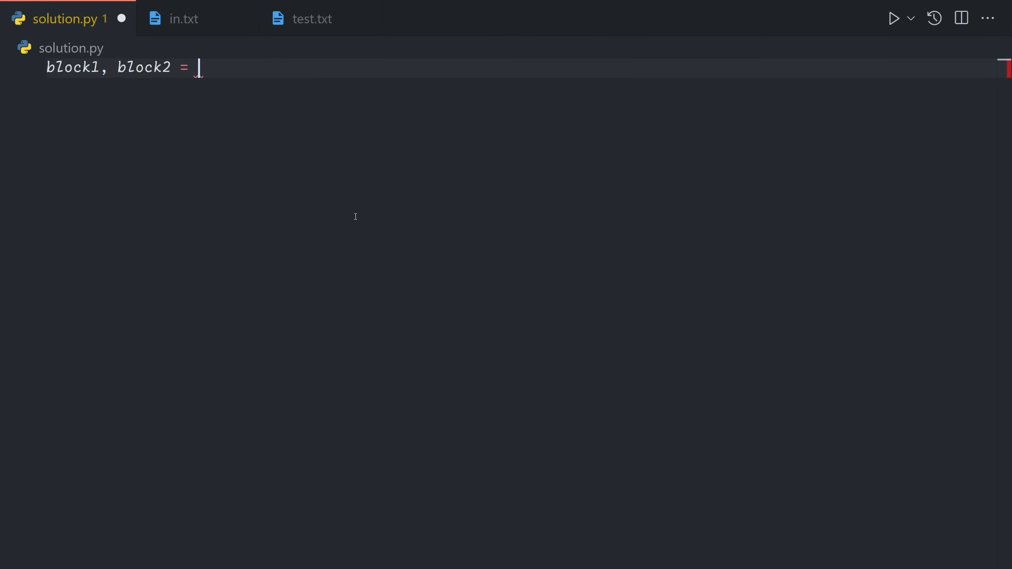
text(open(0).read().)
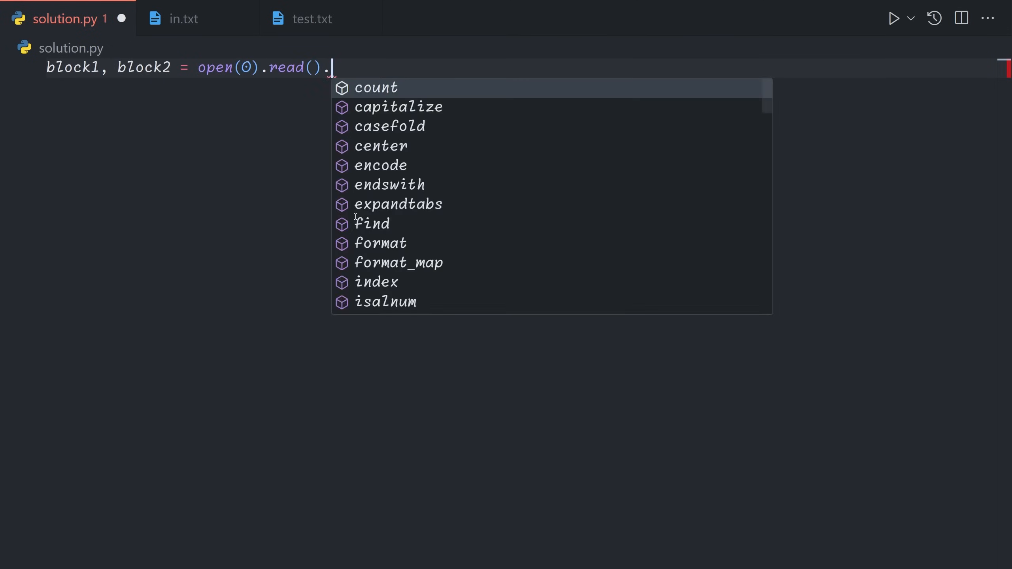
text(split("\n)
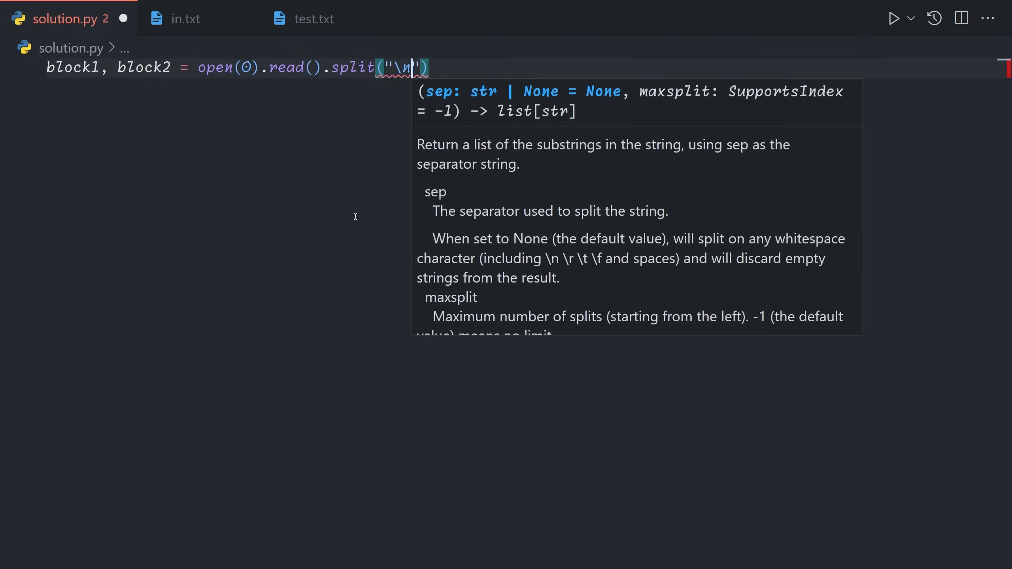
text(\n)
key(End)
key(Return)
key(Return)
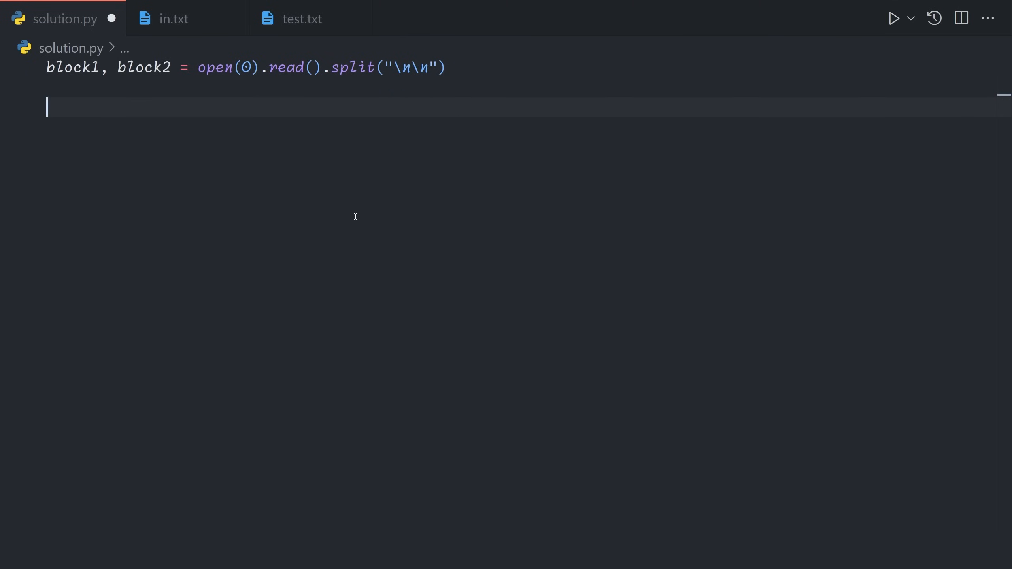
text(workshops = [])
key(Return)
key(Return)
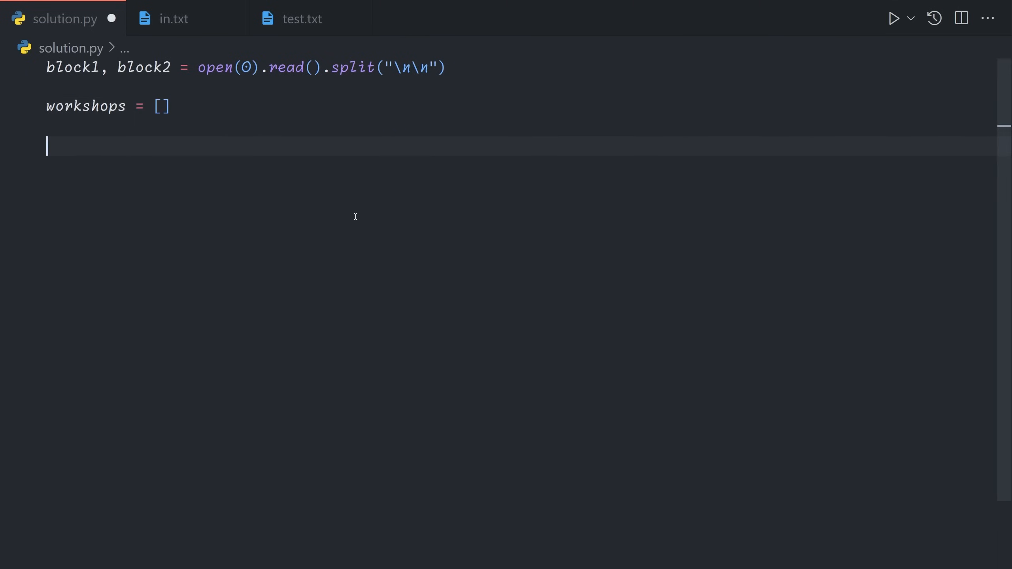
text(for line i)
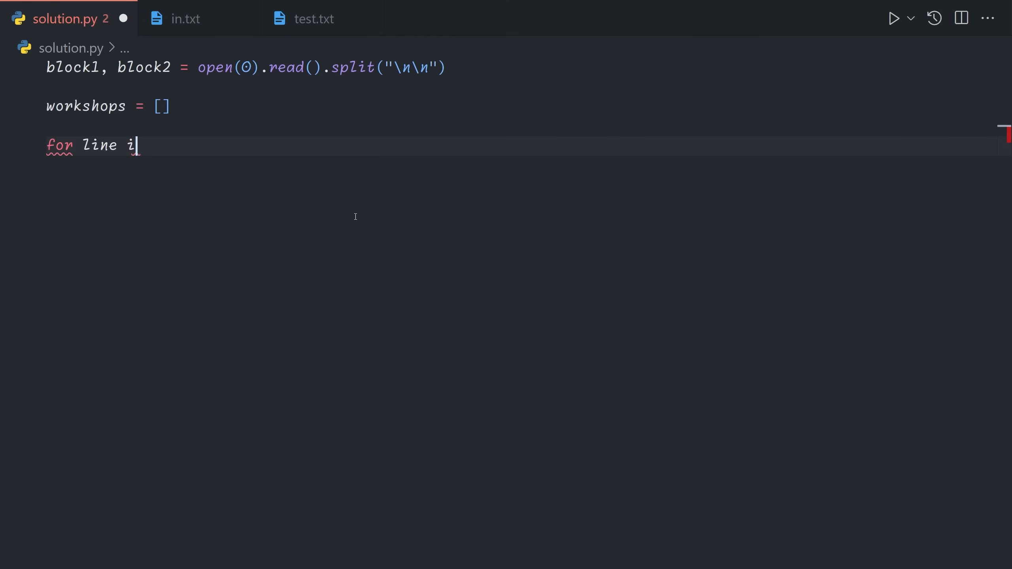
text(n block1.splitline)
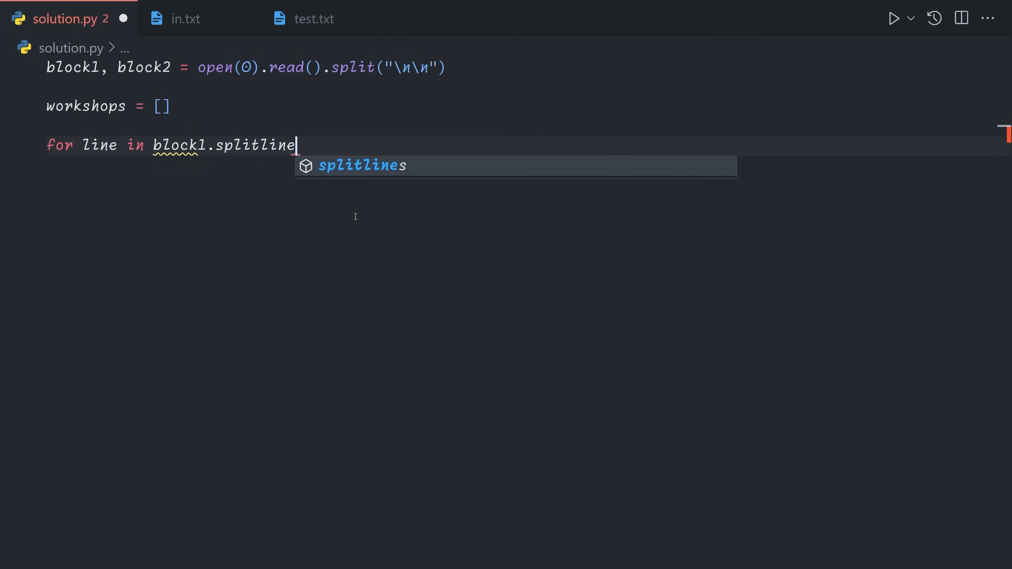
text(s():)
Step: Check the first workflow line in in.txt and add name, rest = line[:-1].split("{"), saving
key(Return)
key(ctrl+Page_Down)
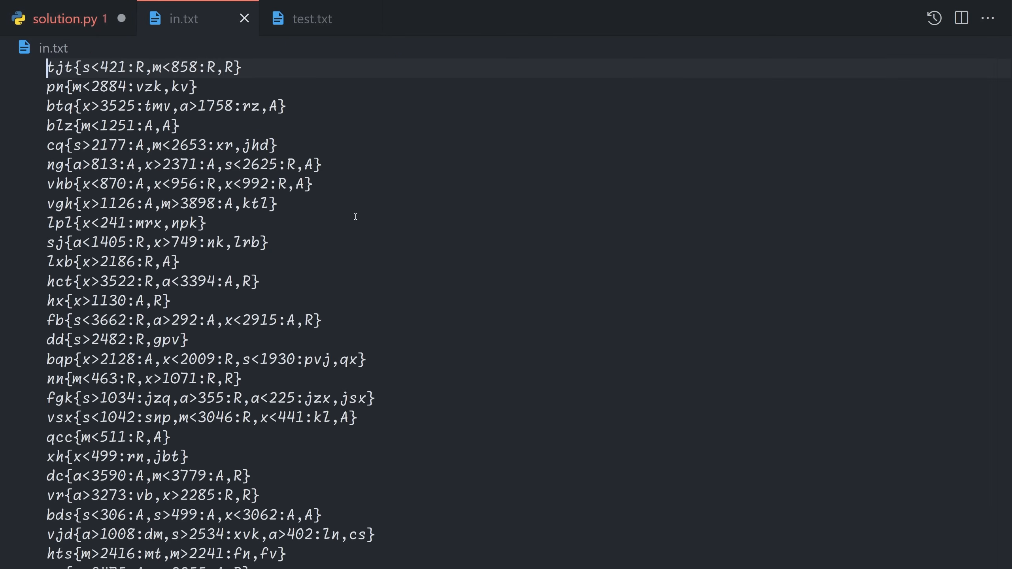
key(ctrl+Right)
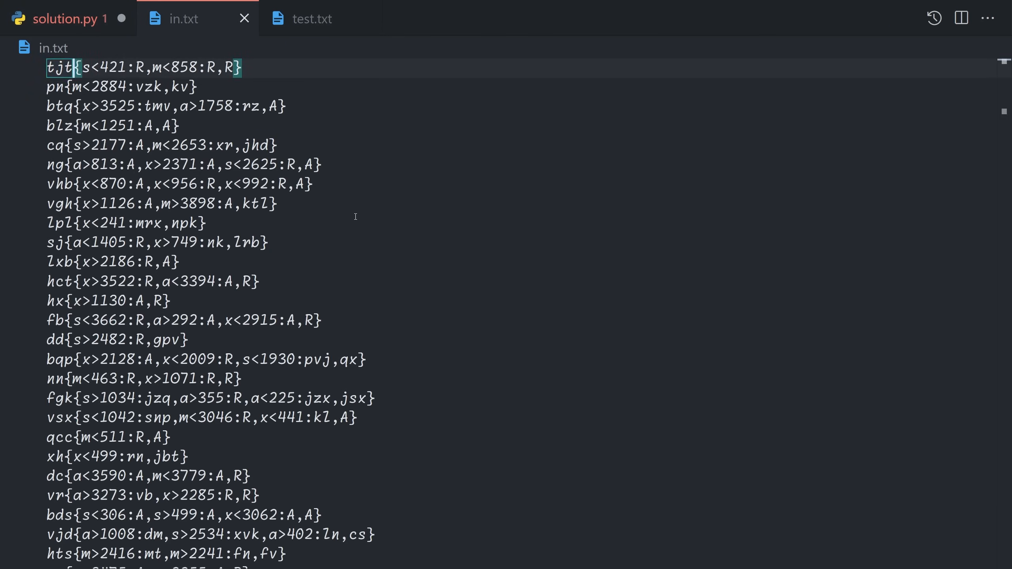
key(Right)
key(shift+Home)
key(ctrl+Page_Up)
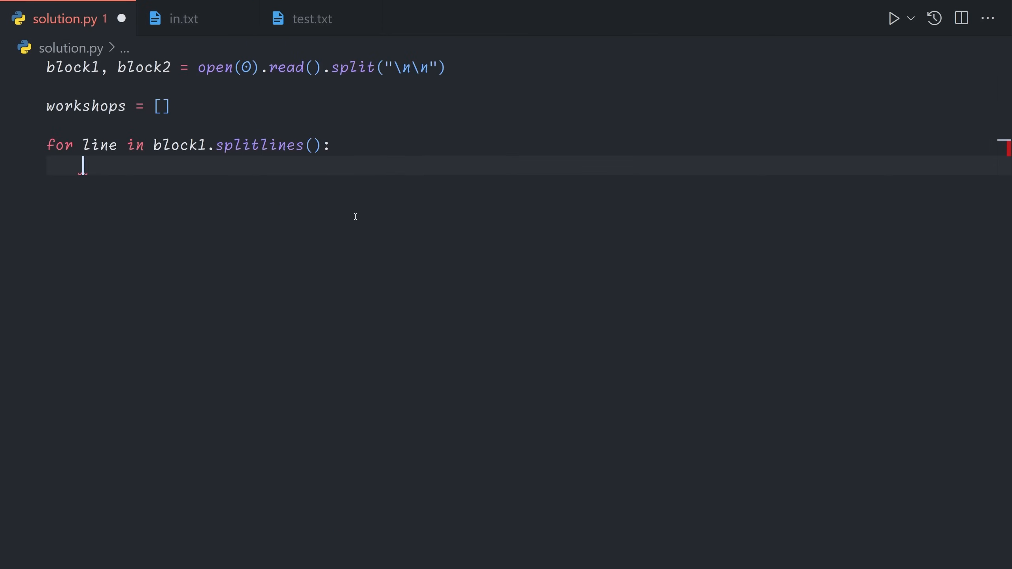
text(name, rest = )
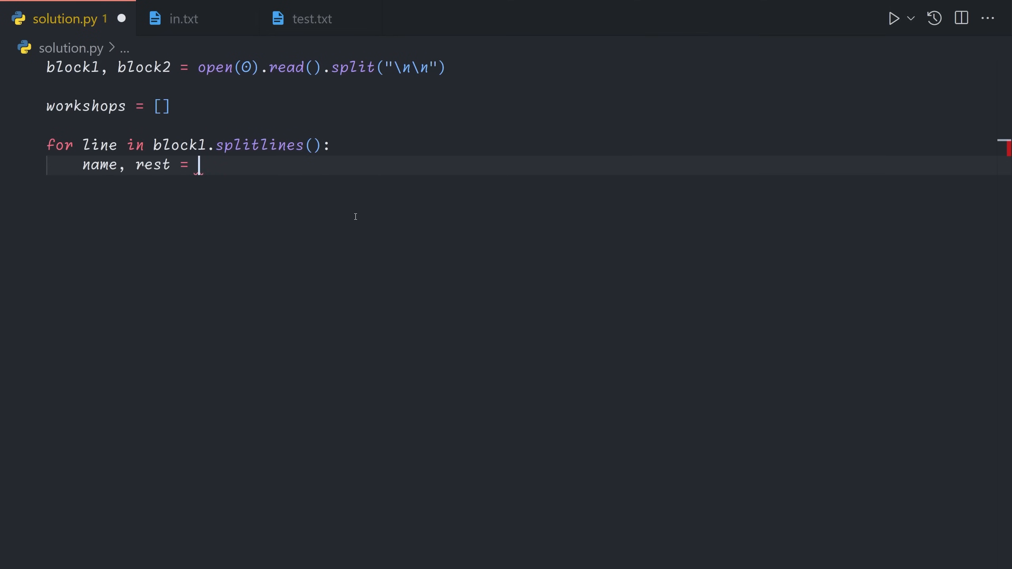
text(line[:-1)
key(ctrl+Page_Down)
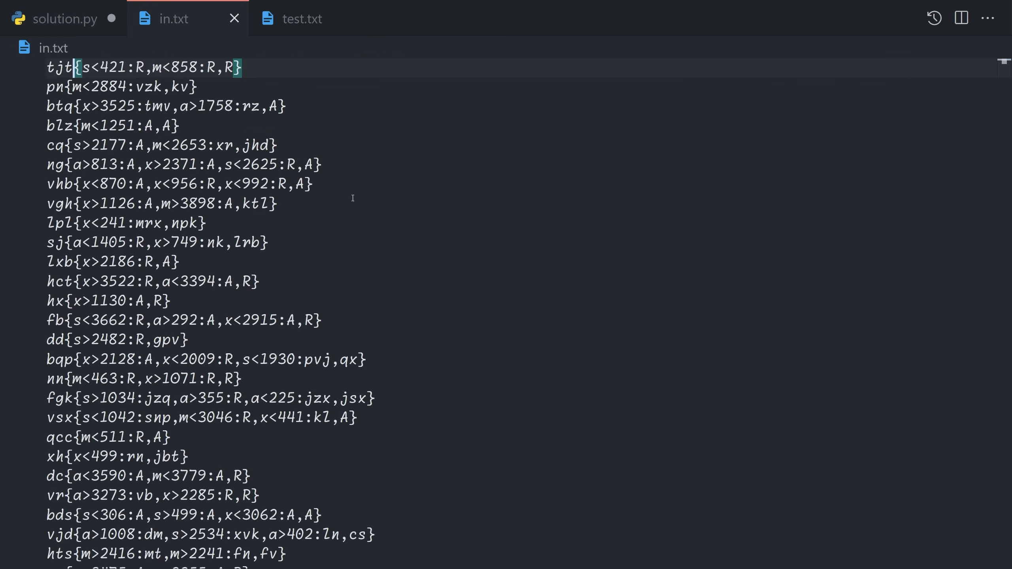
key(End)
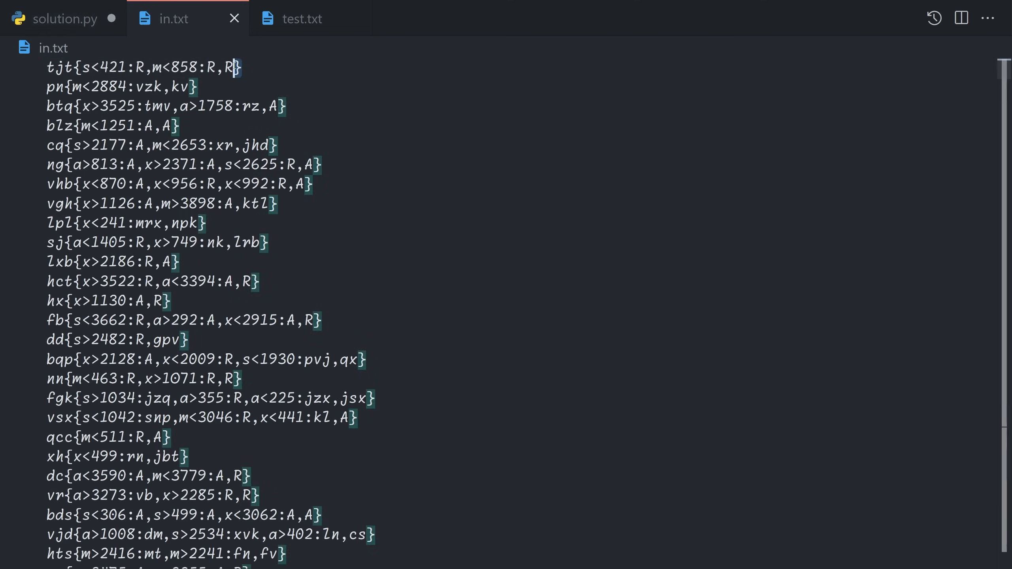
key(ctrl+Page_Up)
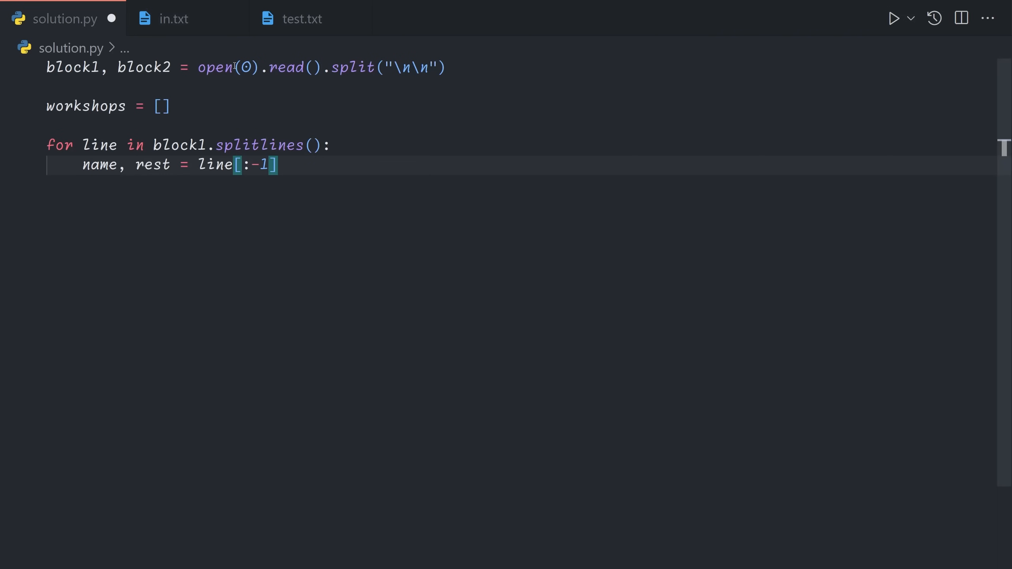
text(.split("{)
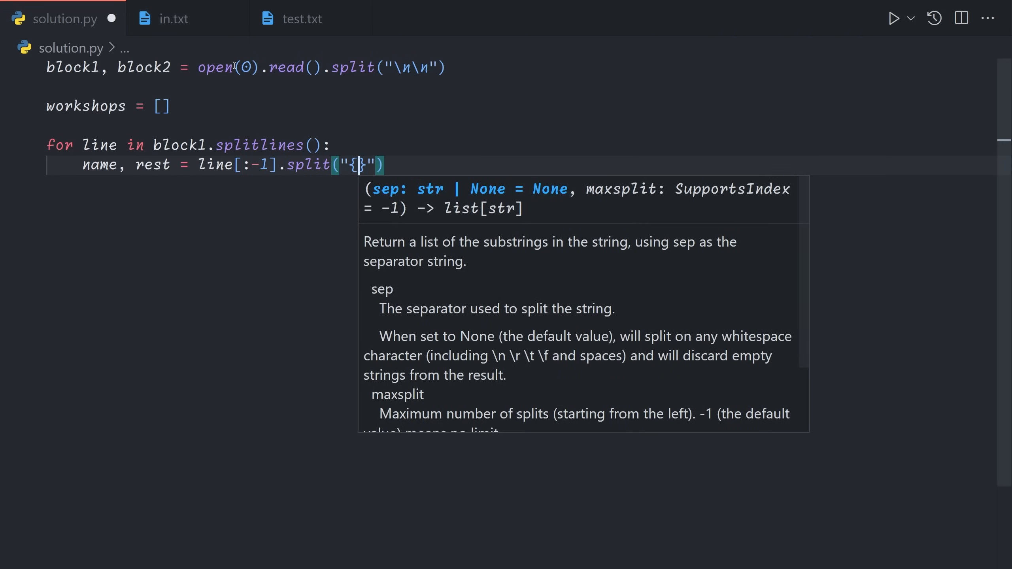
key(Escape)
key(ctrl+s)
Step: Verify the name and rules spans in in.txt, add print(name, rest) and run aot in the terminal
key(ctrl+Page_Down)
key(Home)
key(ctrl+shift+Right)
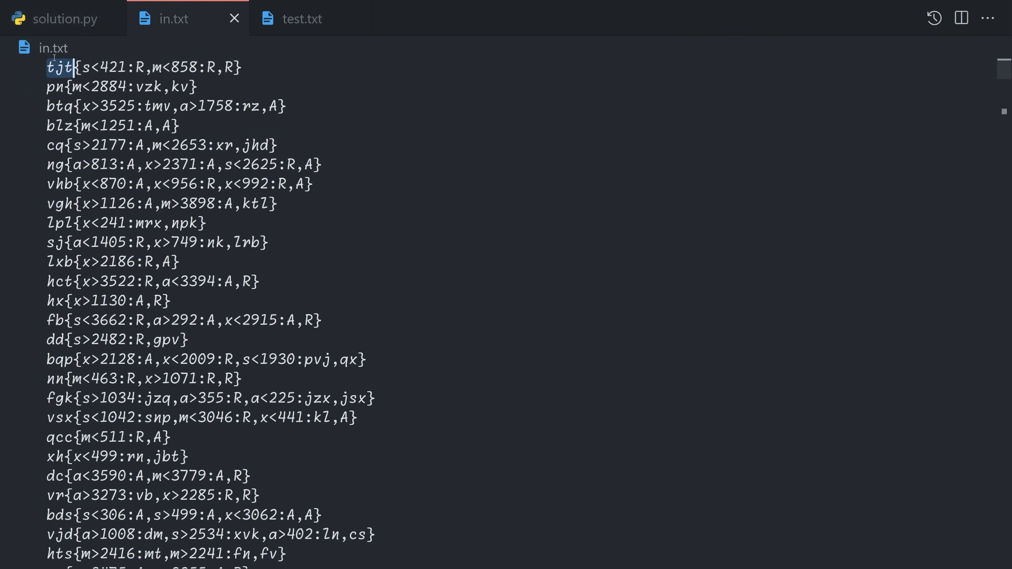
key(Right)
key(Right)
key(shift+End)
key(shift+Left)
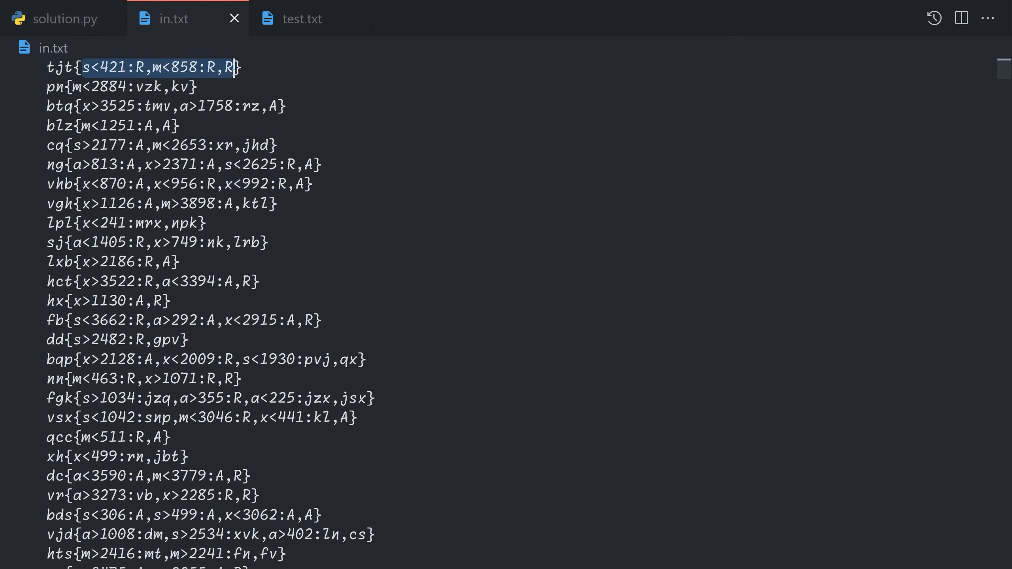
key(ctrl+Page_Up)
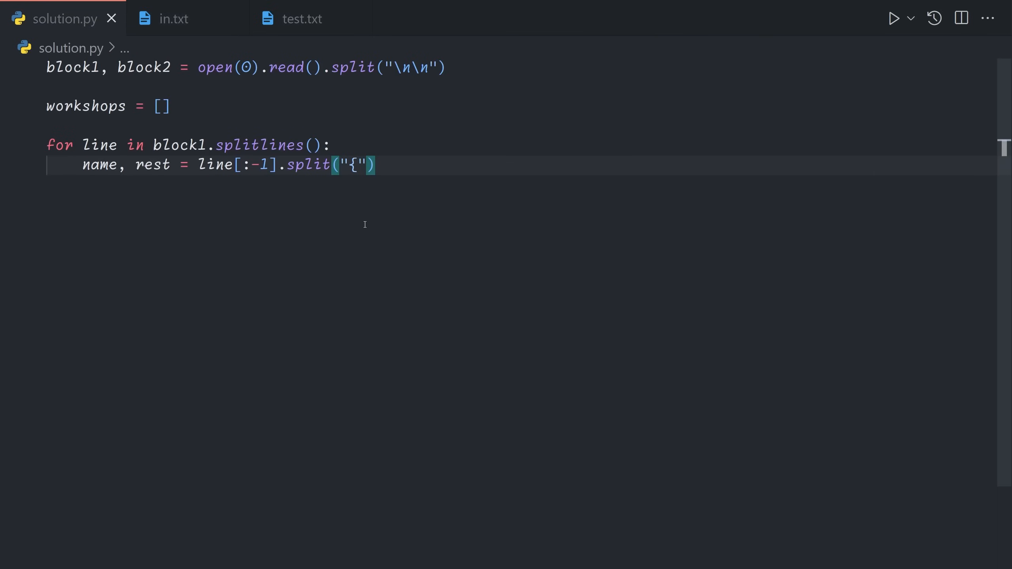
key(Return)
text(print(name, rest)
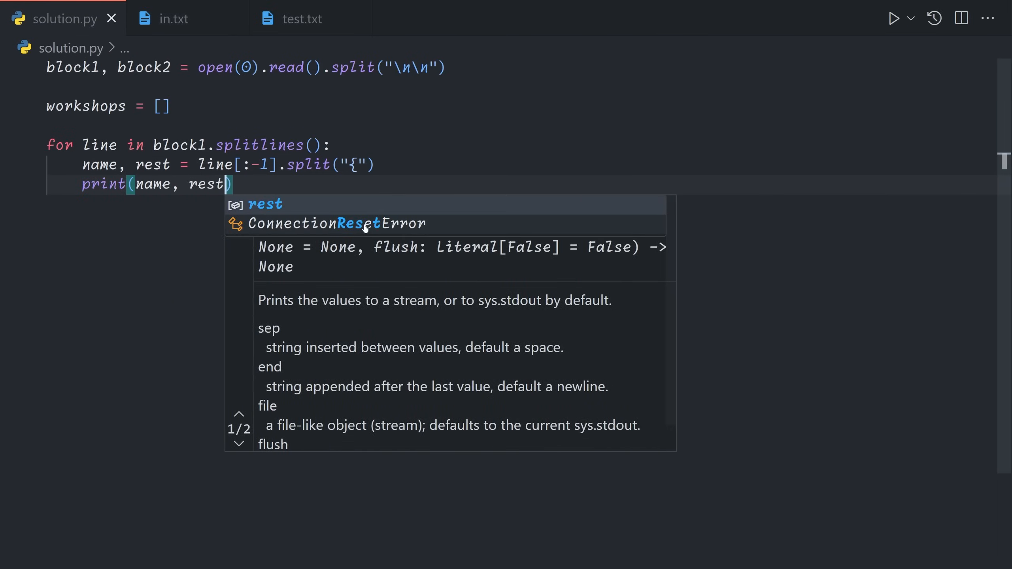
key(Escape)
key(ctrl+grave)
text(aot)
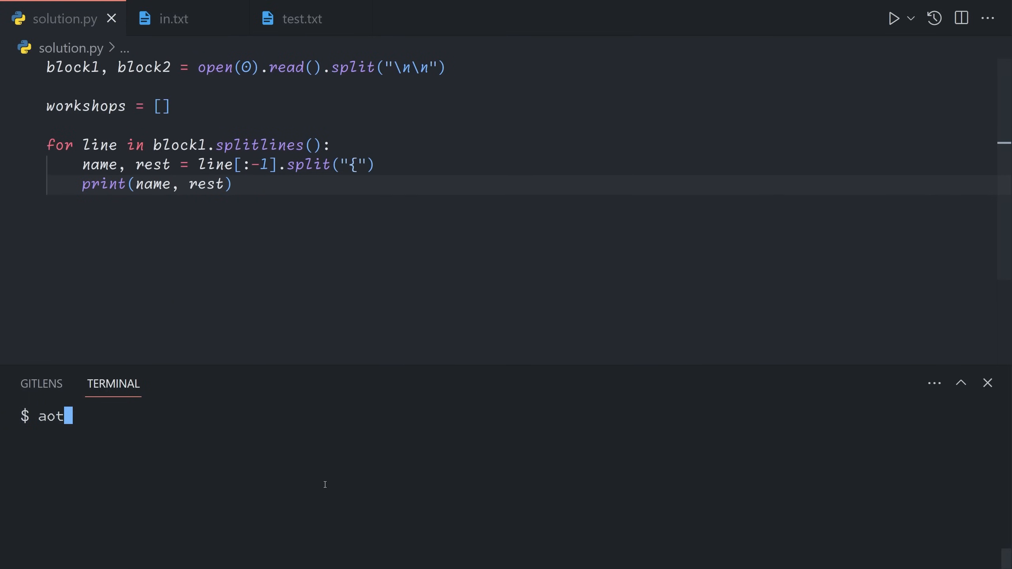
key(Return)
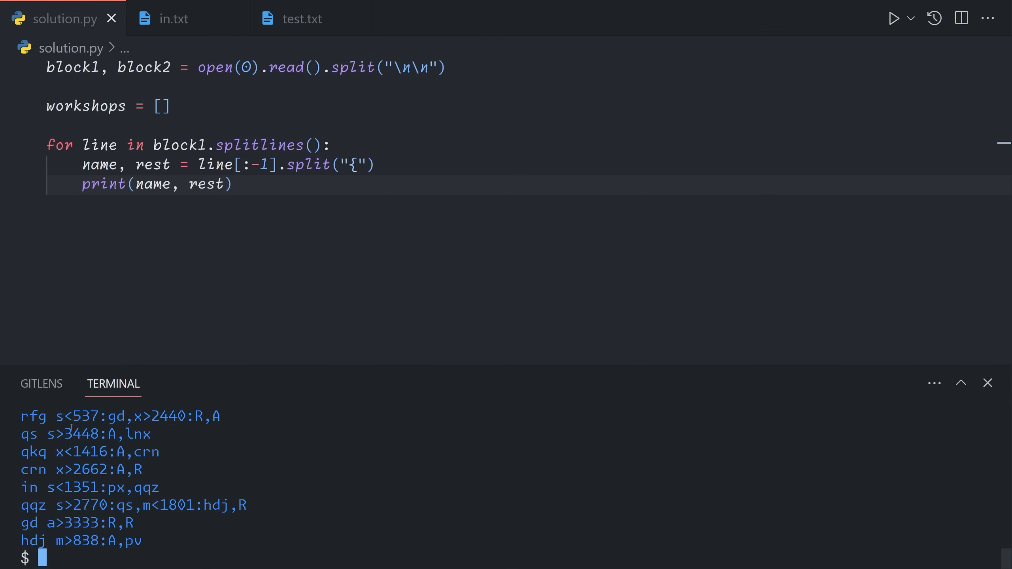
click(128, 185)
Step: Replace the print with rules = rest.split(",") and turn workshops into a dictionary
drag(234, 185, 83, 184)
text(rules = )
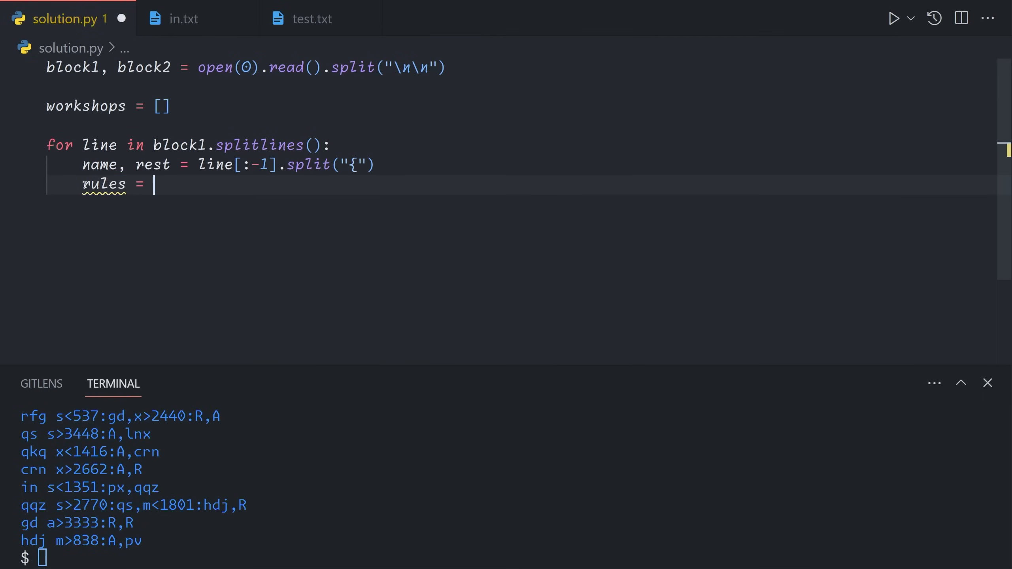
text(rest.s)
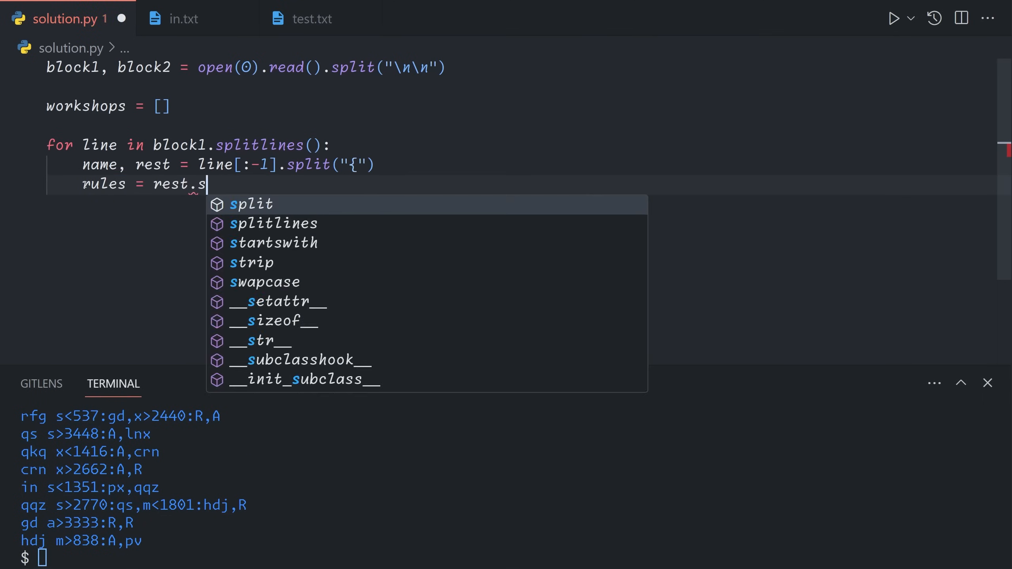
text(plit(",)
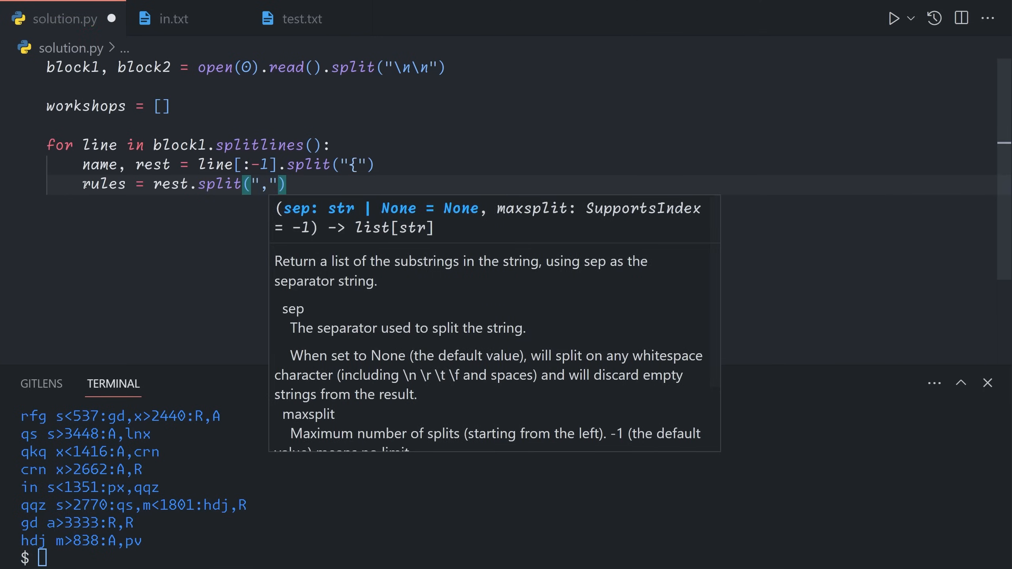
key(End)
key(Return)
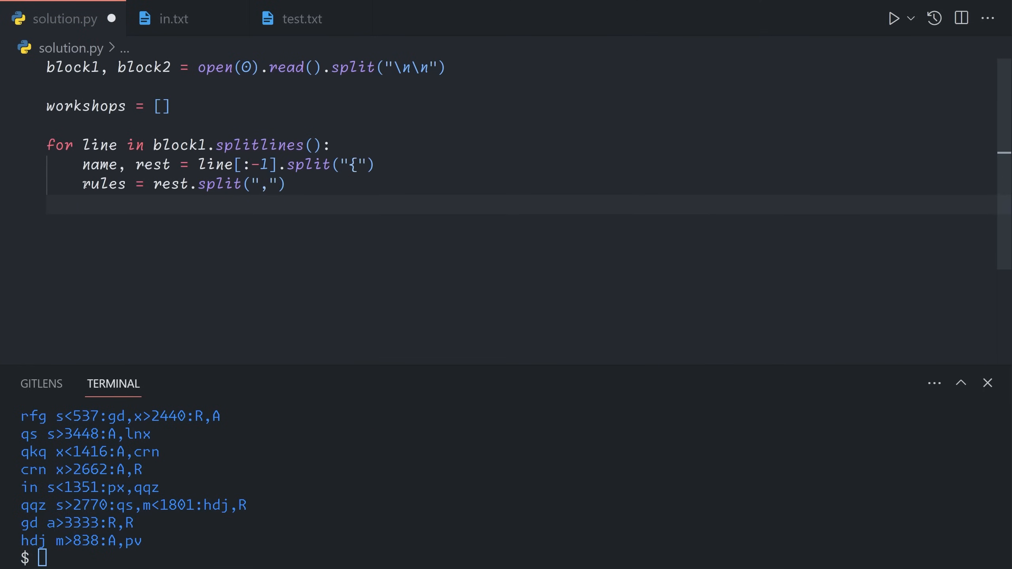
key(Up)
key(Up)
key(Up)
key(End)
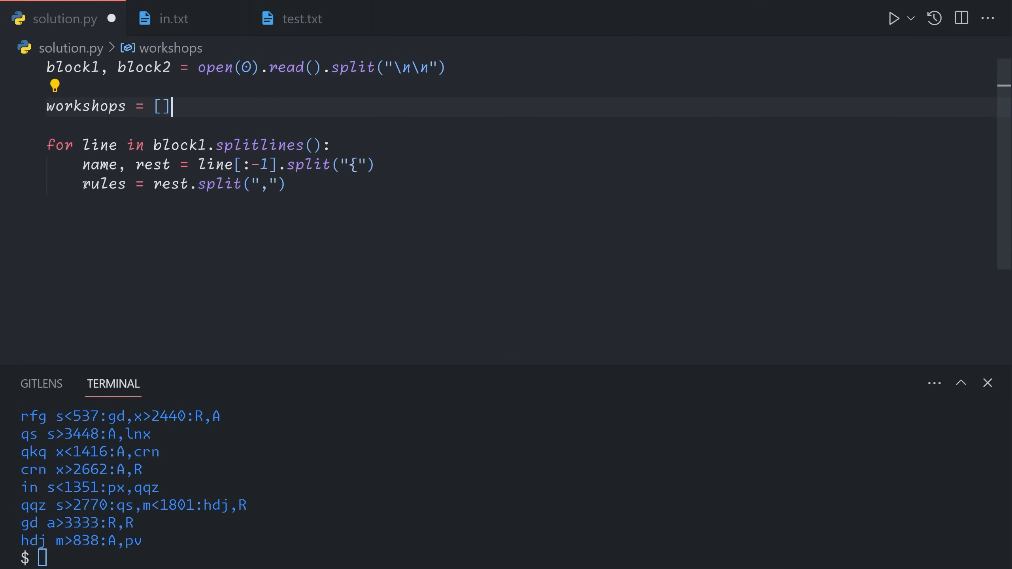
key(Left)
key(BackSpace)
key(Delete)
text({})
key(Down)
key(Down)
key(Down)
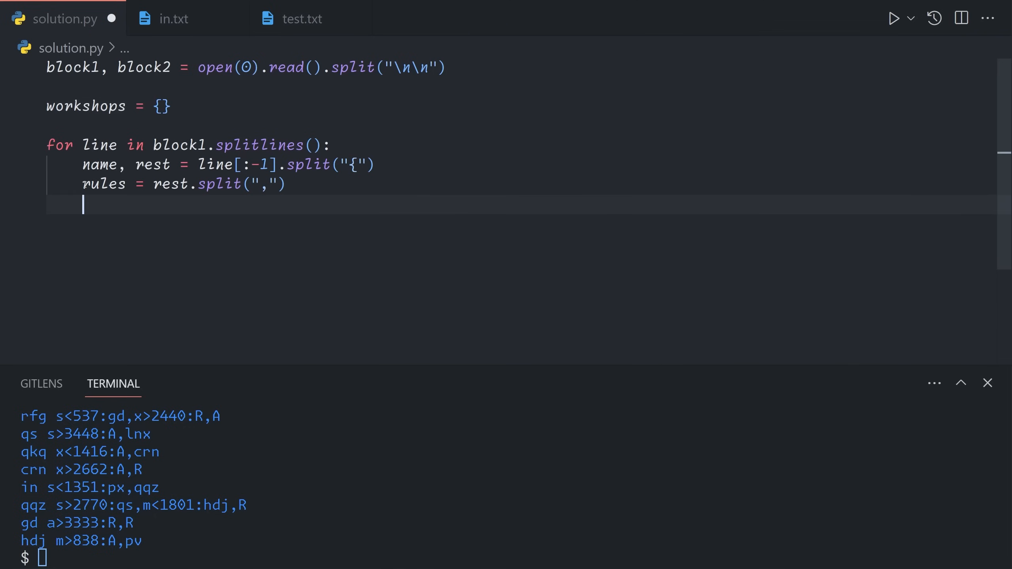
text(workshop[)
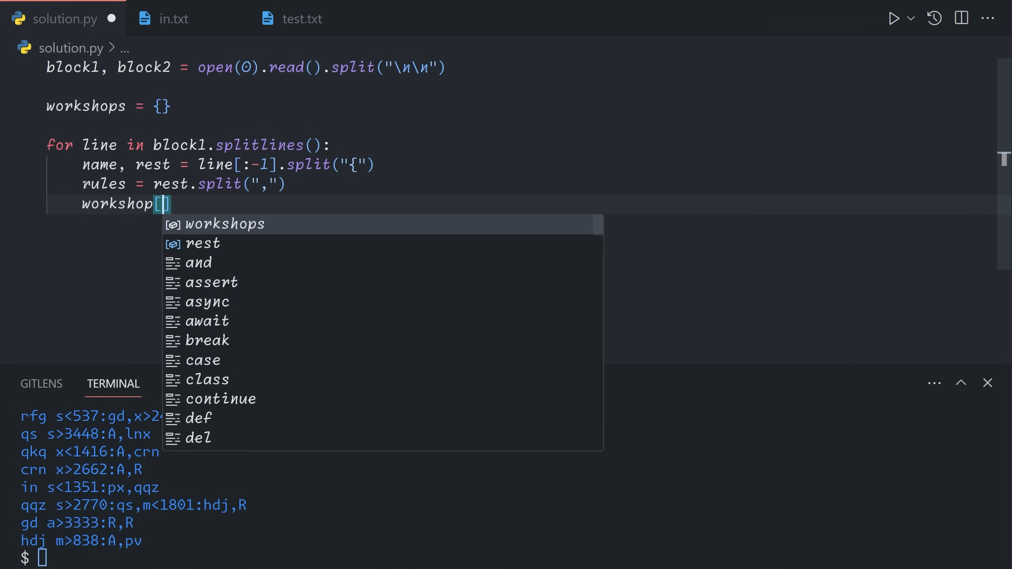
text(name])
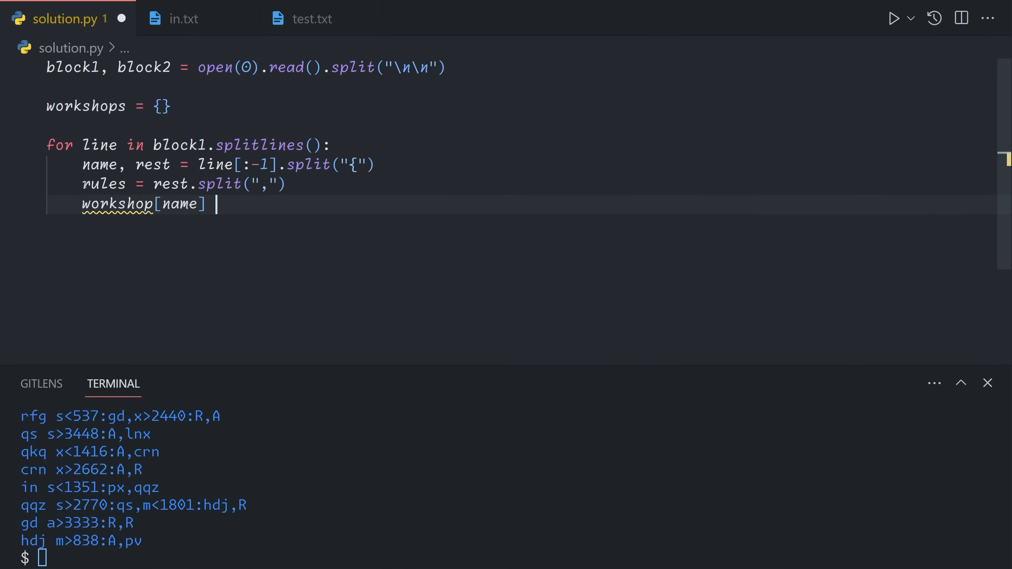
text( = )
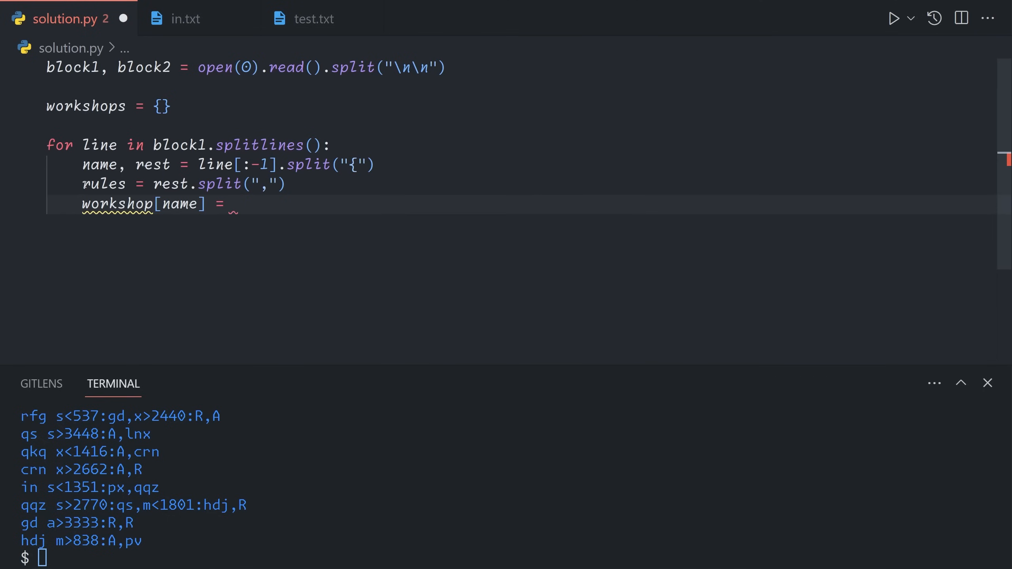
text(()
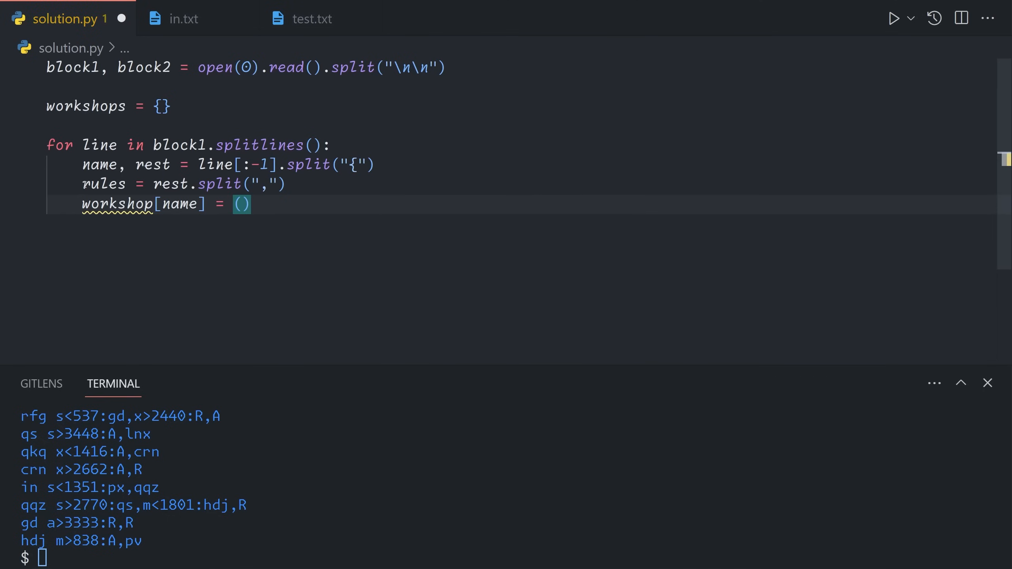
text([])
text(,)
text(rul)
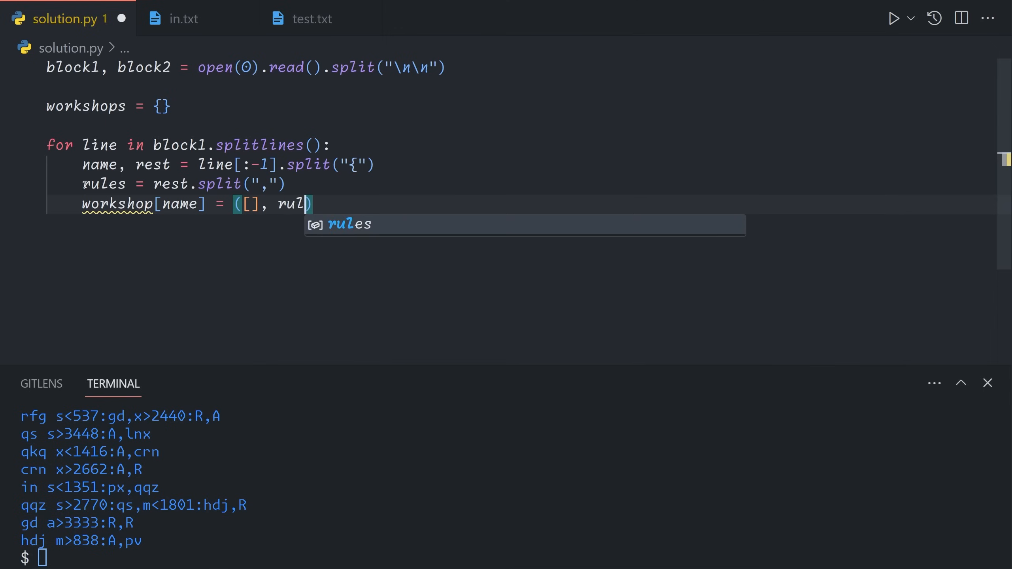
text(es.pop()
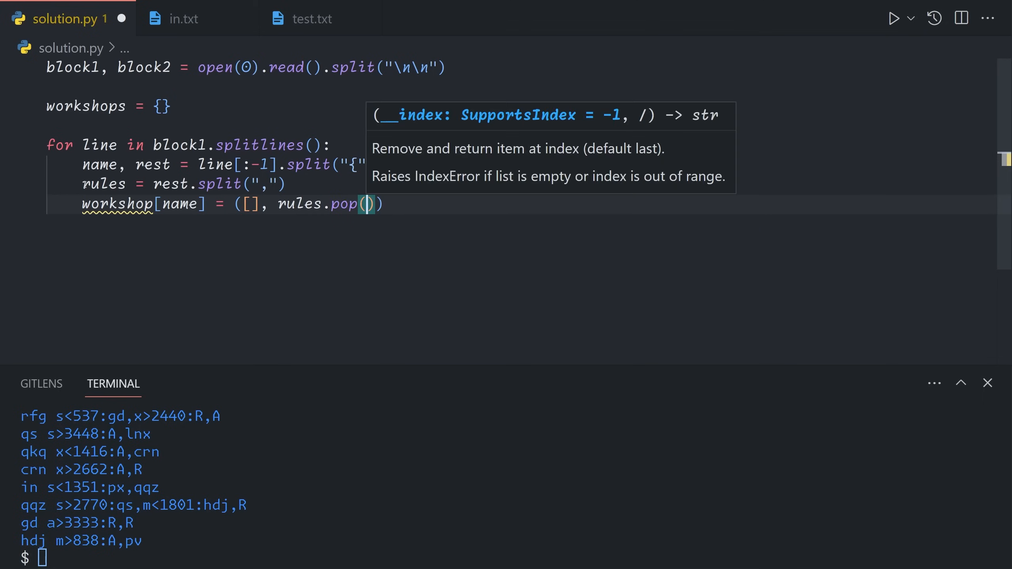
Step: Store workshops[name] as an empty rule list plus rules.pop(), save, and check the fallback A in the output
key(Escape)
key(ctrl+s)
key(ctrl+grave)
drag(220, 417, 57, 417)
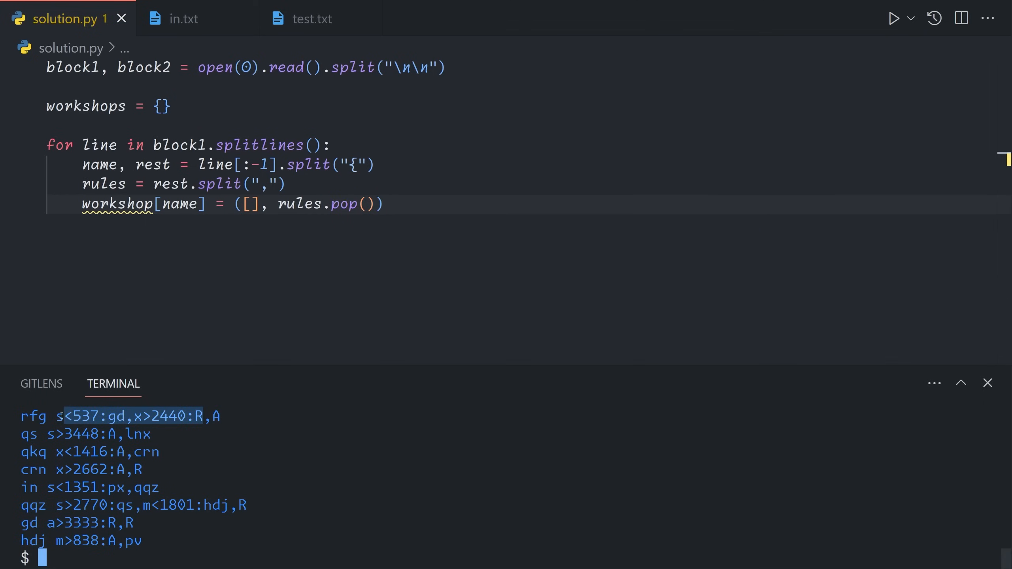
click(225, 417)
drag(225, 416, 214, 418)
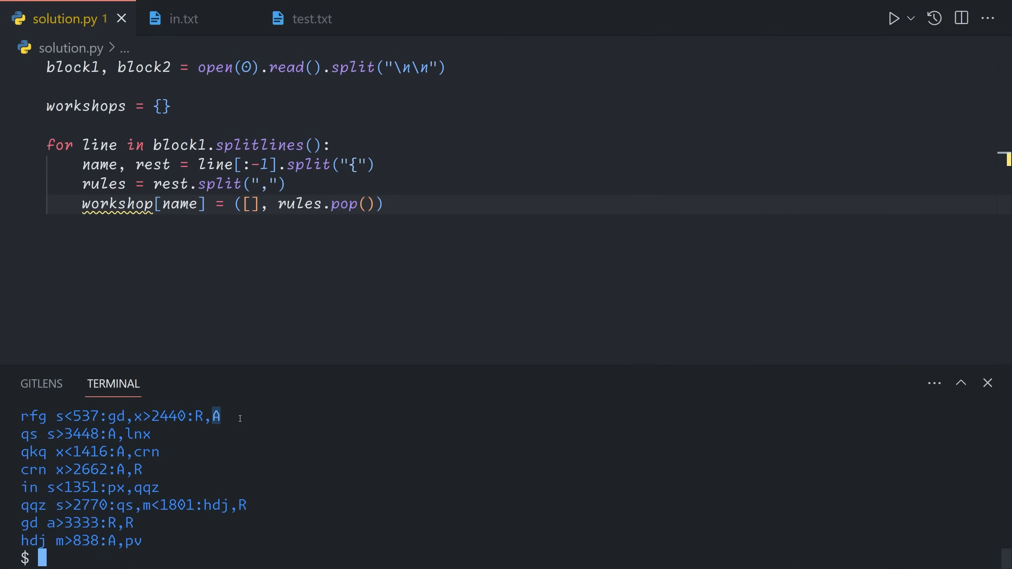
Step: Review the rules.pop() part and correct the misspelled workshop to workshops, starting a new loop line
click(388, 205)
key(shift+Left)
key(shift+Left)
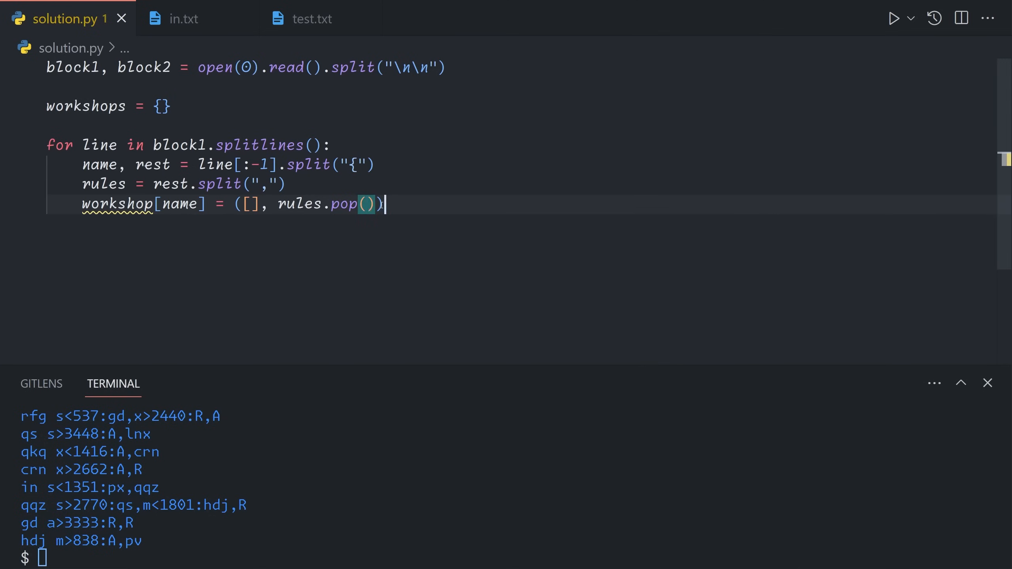
key(ctrl+shift+Left)
key(ctrl+shift+Left)
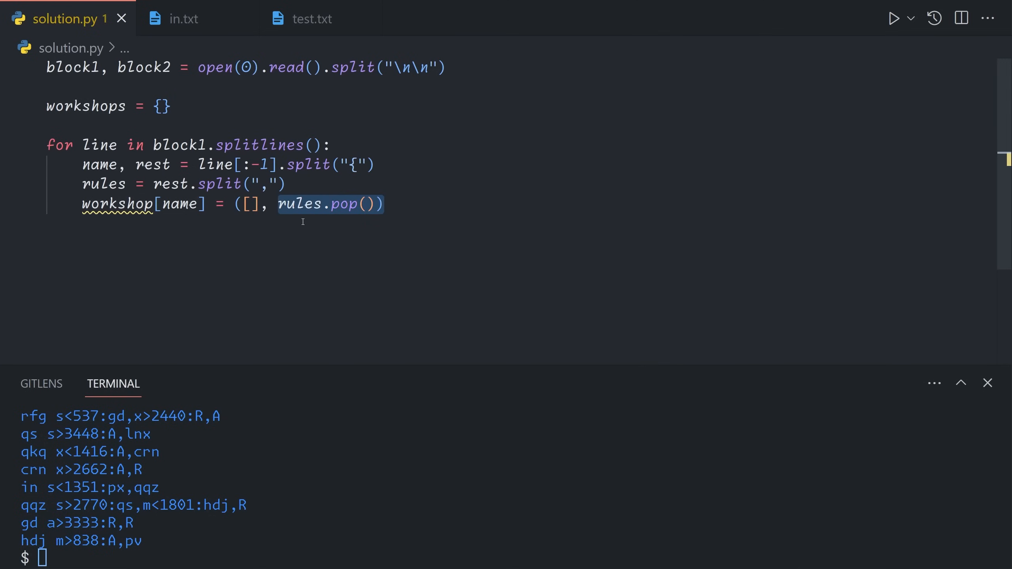
key(End)
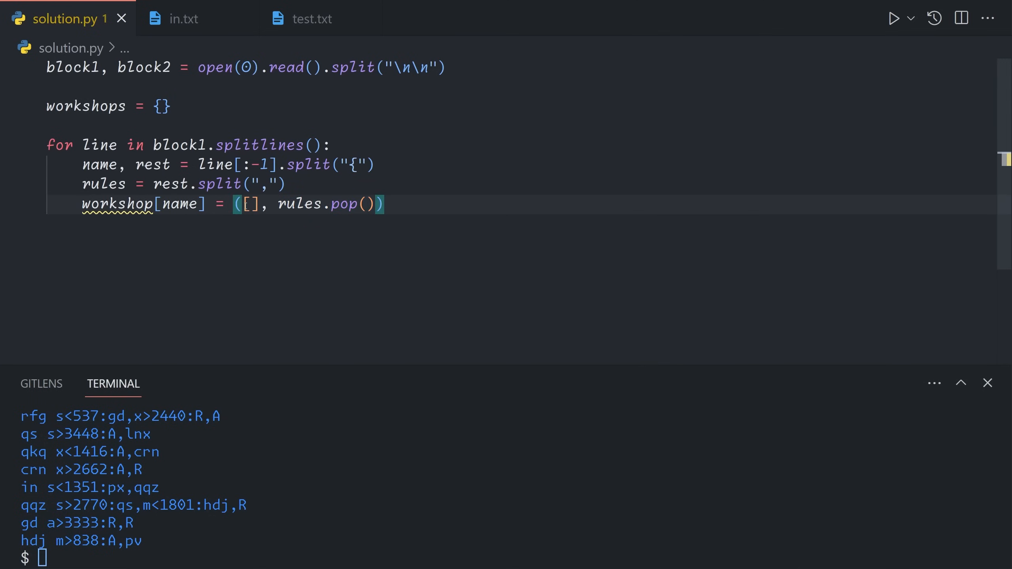
click(153, 204)
text(s)
key(End)
key(Return)
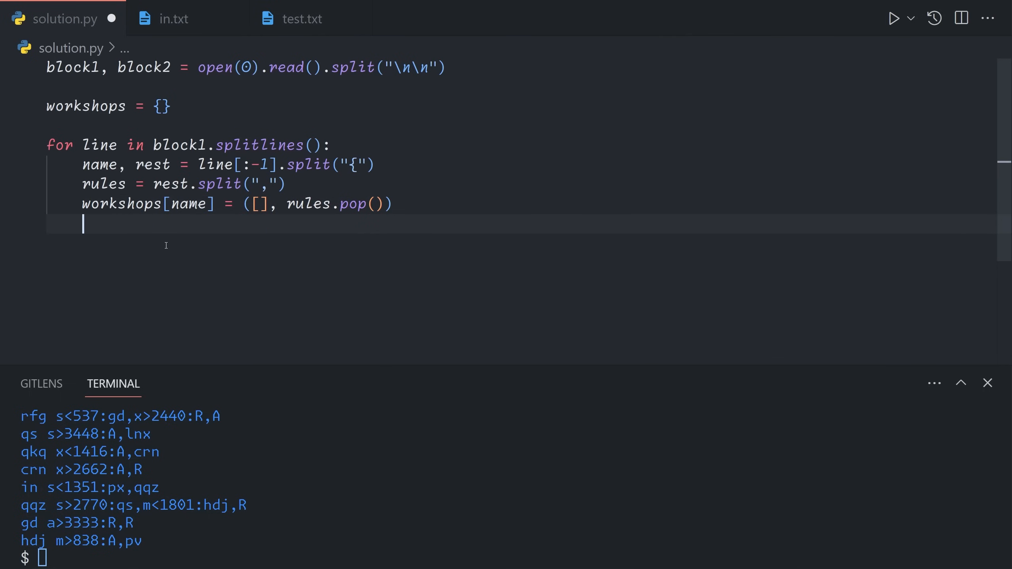
text(for rule in)
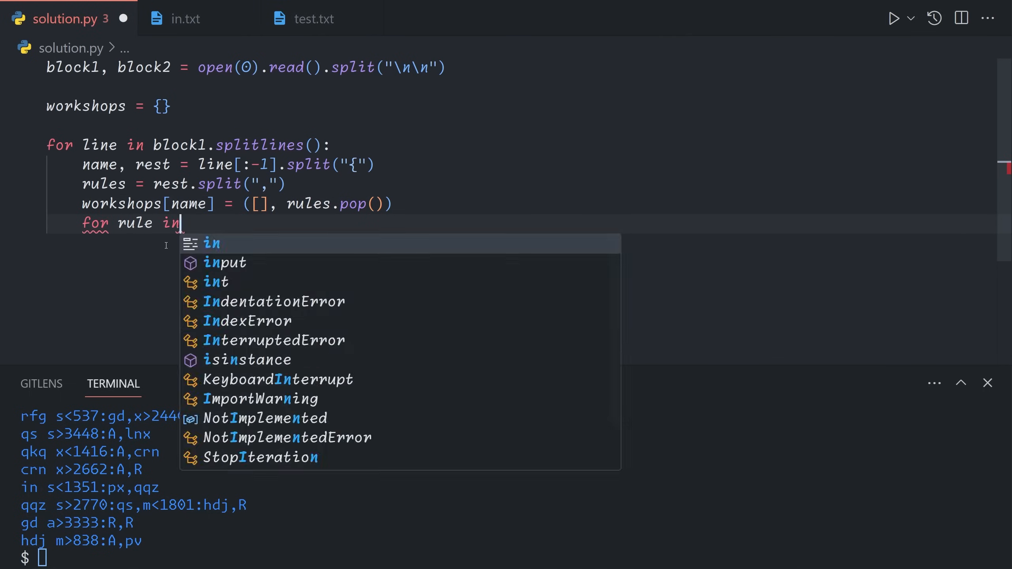
text( rules:)
Step: Loop over rules splitting each on ':' into condition and target, and take key = cond[0]
key(Return)
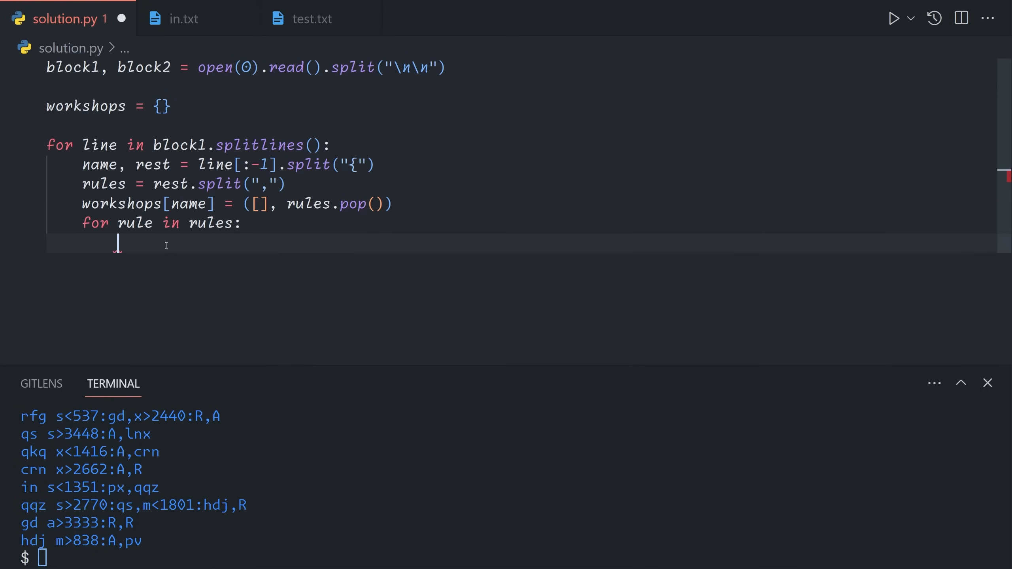
text(c)
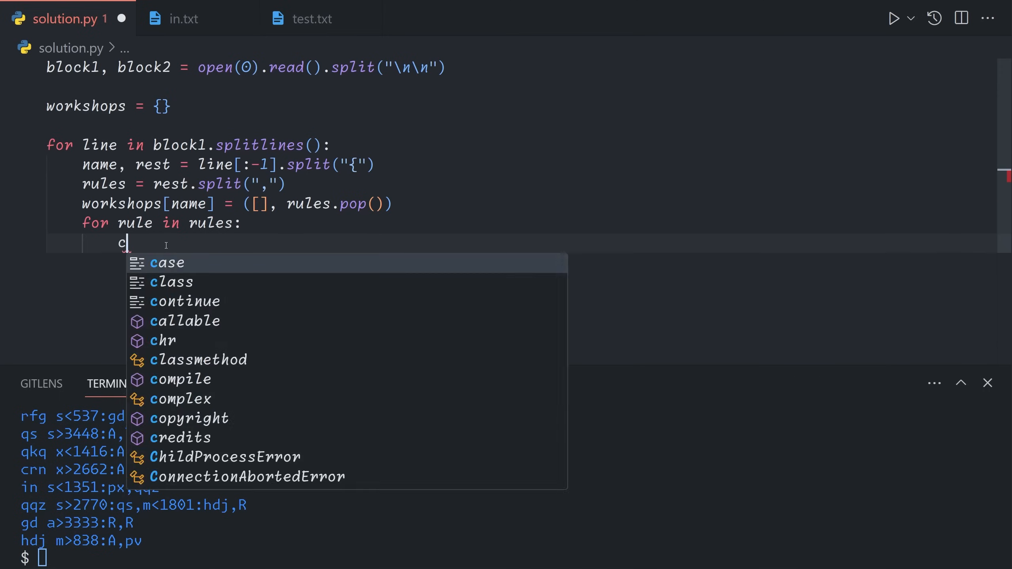
text(omparison, )
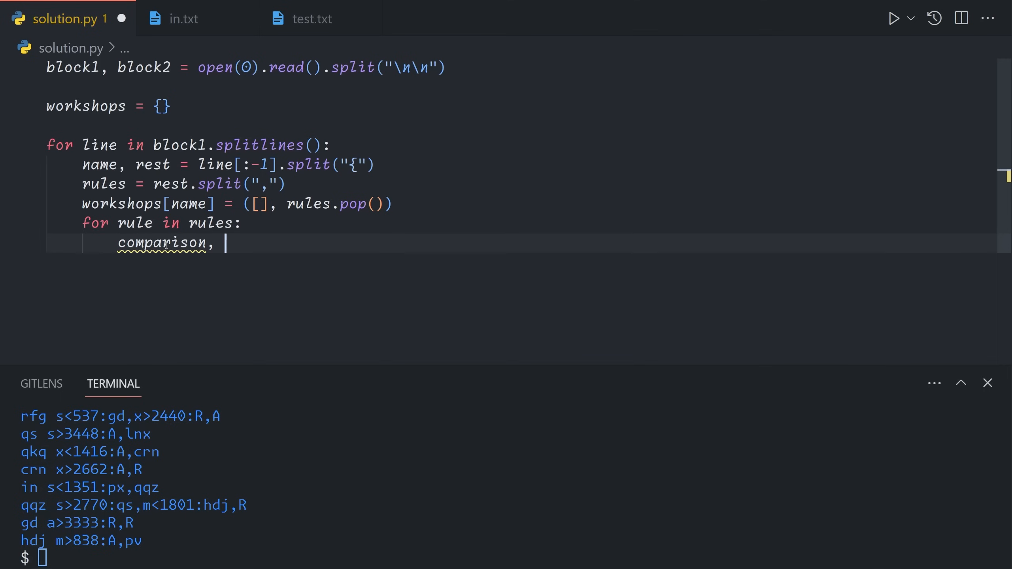
text(target = rule.s)
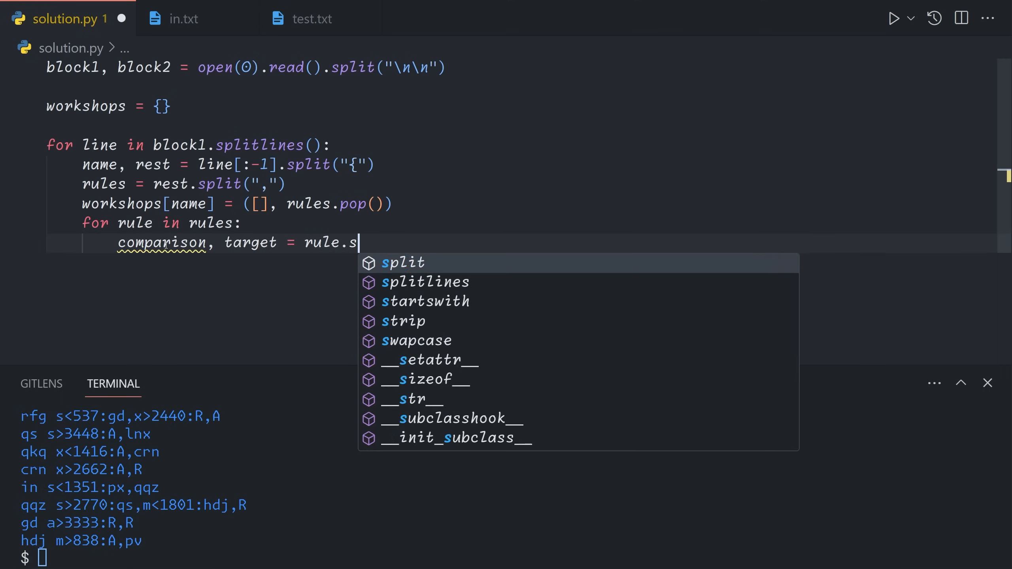
text(plit(":"))
key(Return)
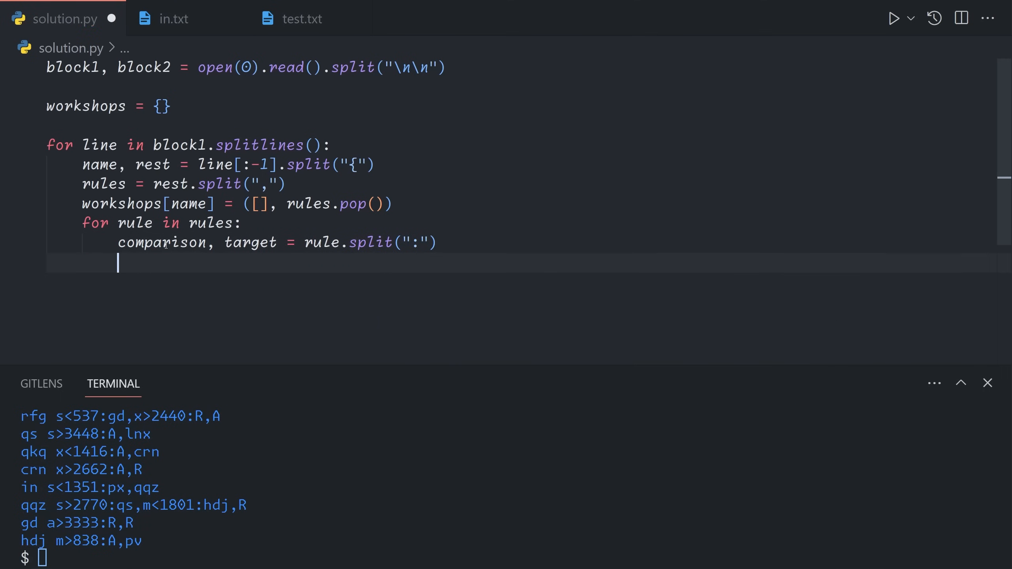
double_click(162, 242)
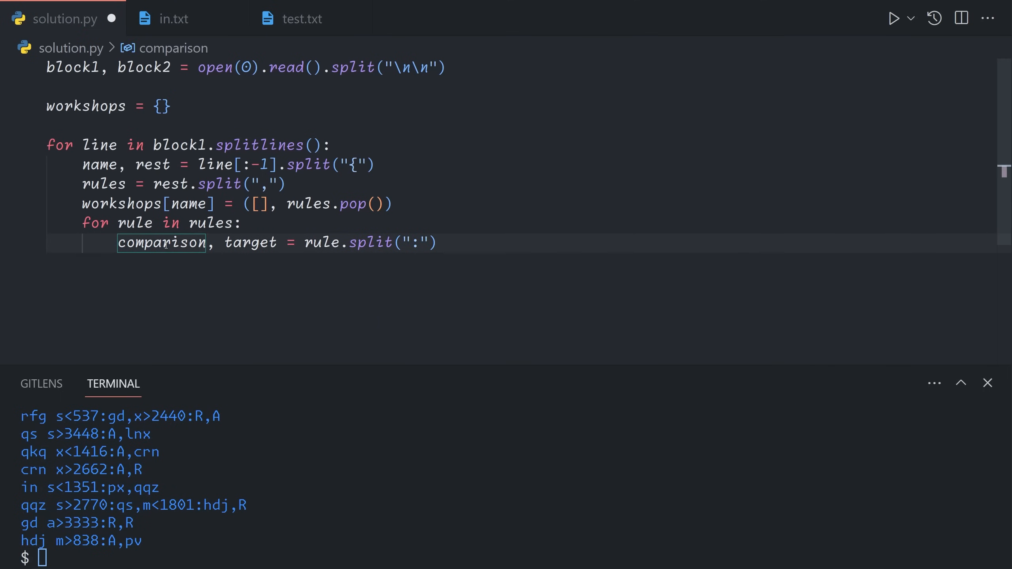
key(ctrl+Return)
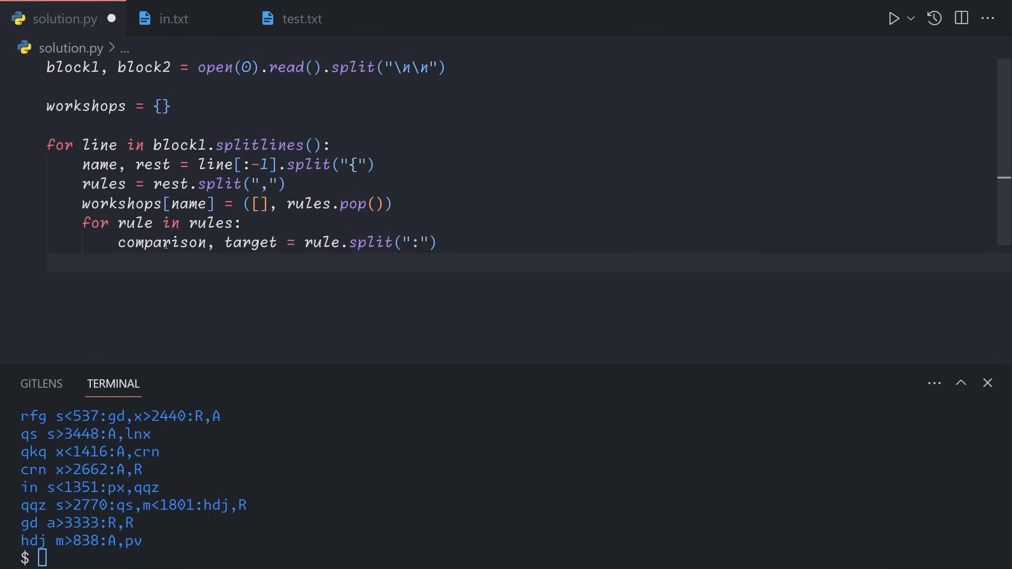
text(key = comparis)
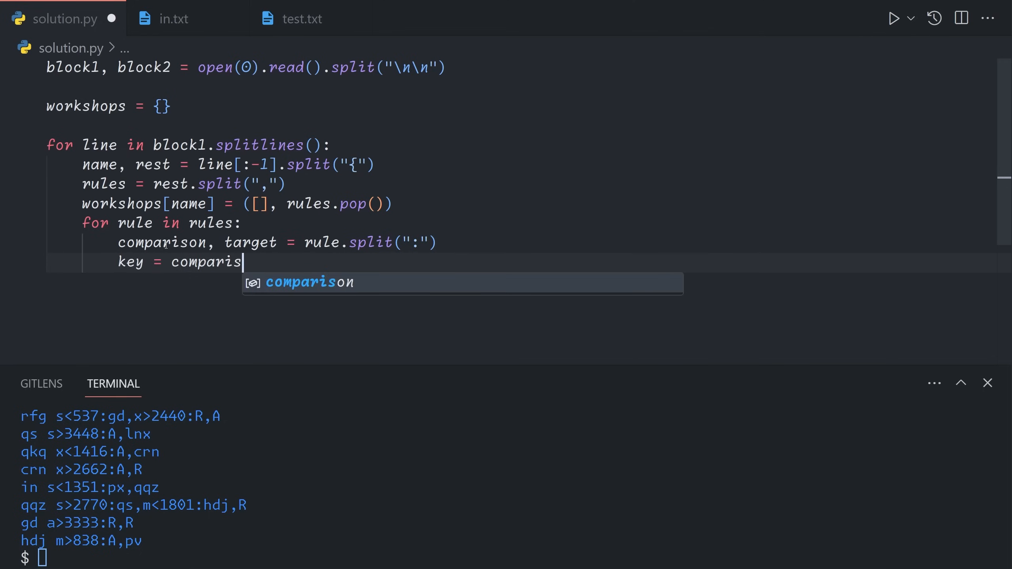
text(on[-)
key(BackSpace)
text(0)
key(Return)
text(cm)
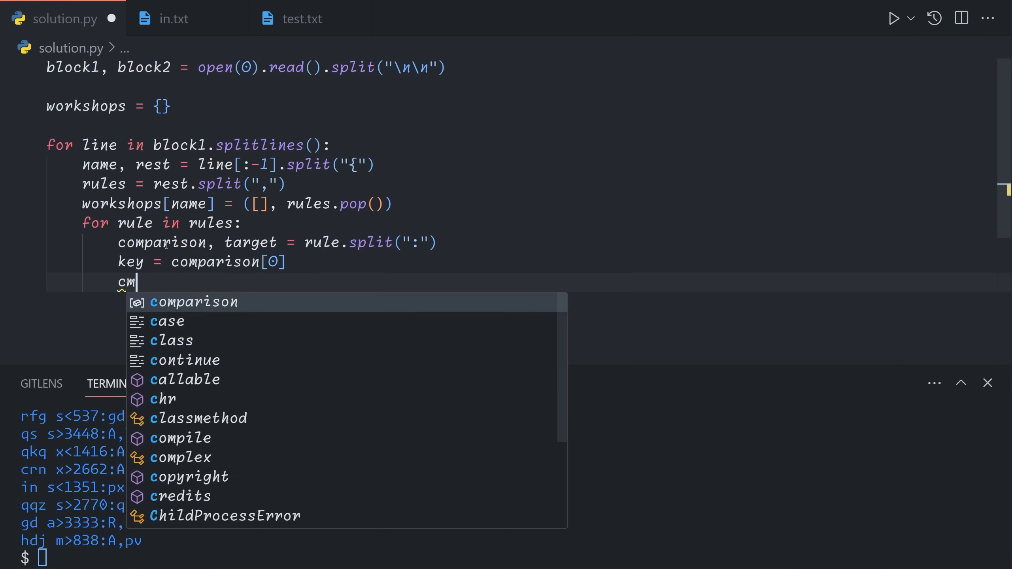
text(p = comparison)
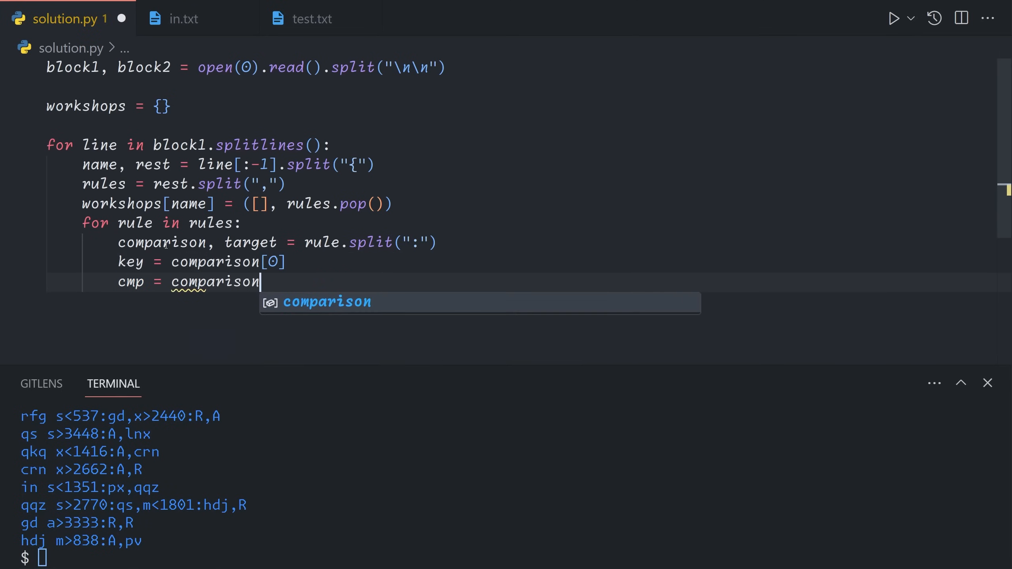
text([1])
Step: Assign cmp and int n, append (key, cmp, n, target) to workshops[name][0], and add print(workshops)
key(Return)
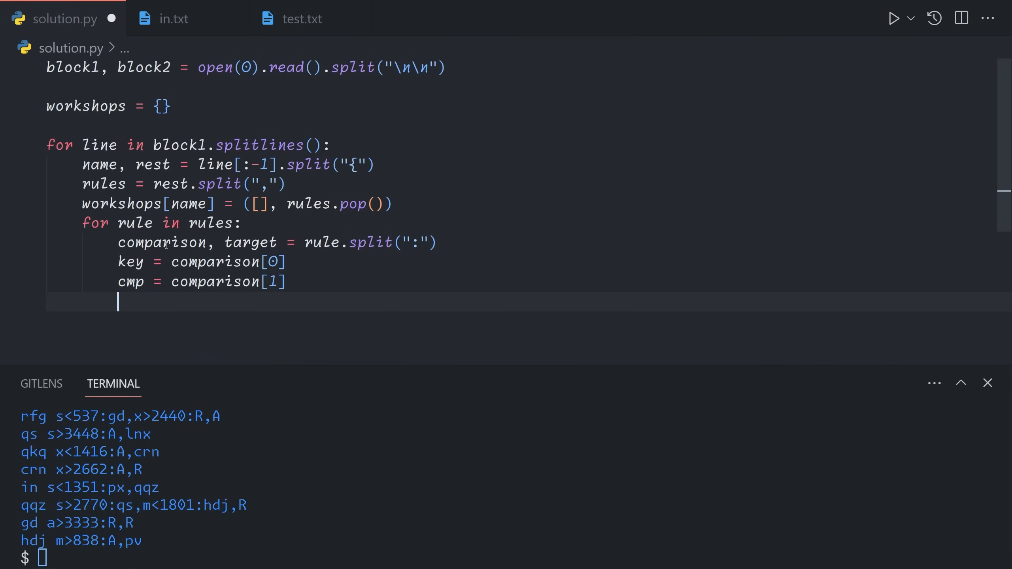
text(n = )
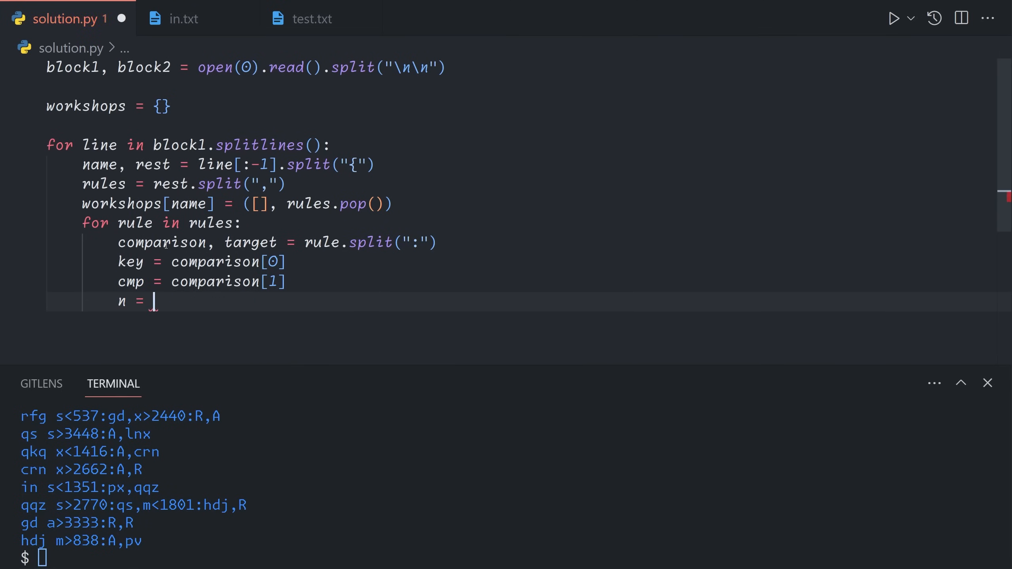
text(int(compa)
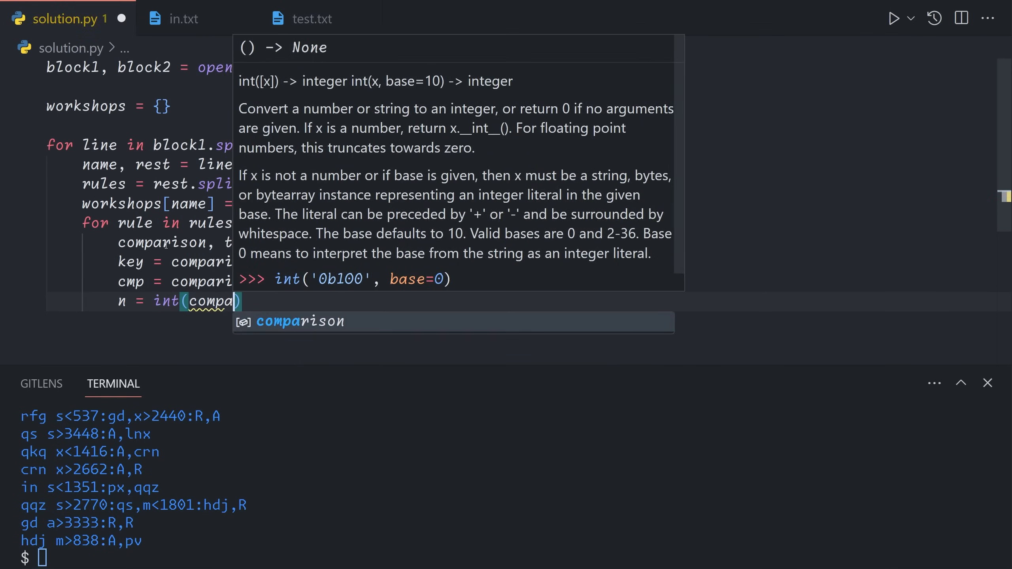
text(rison[2:]))
key(ctrl+s)
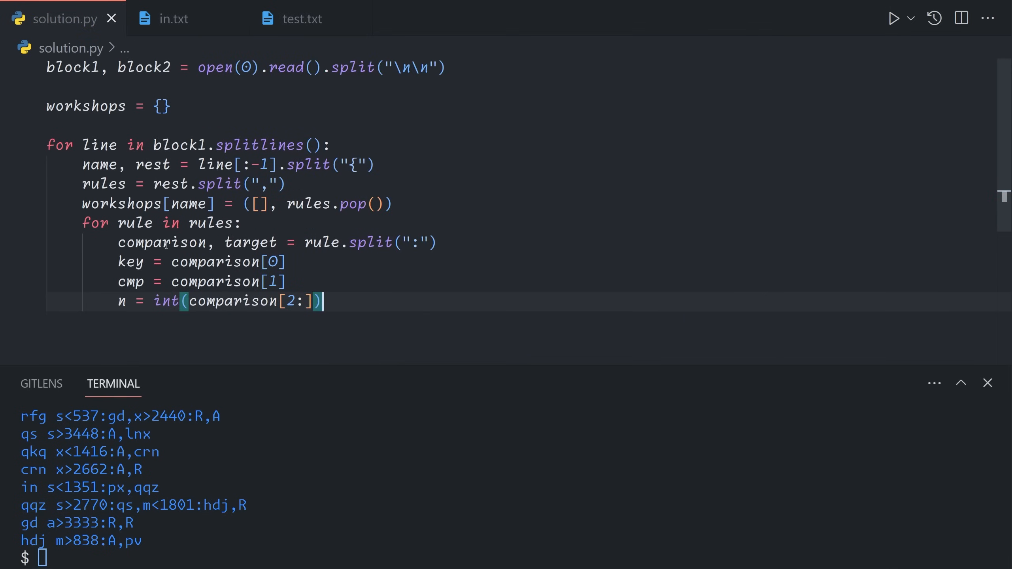
key(Return)
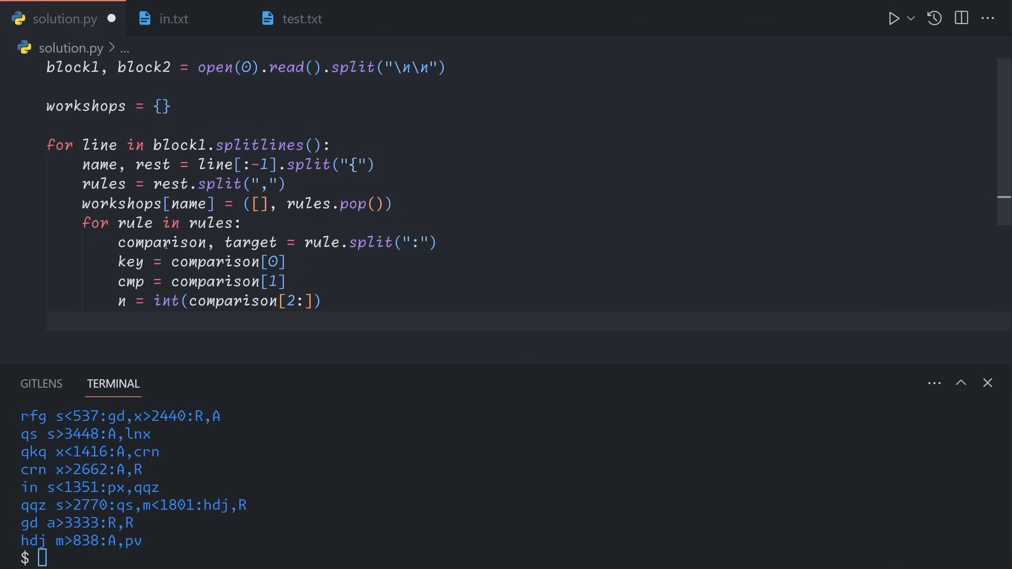
text(workshops[name][0-)
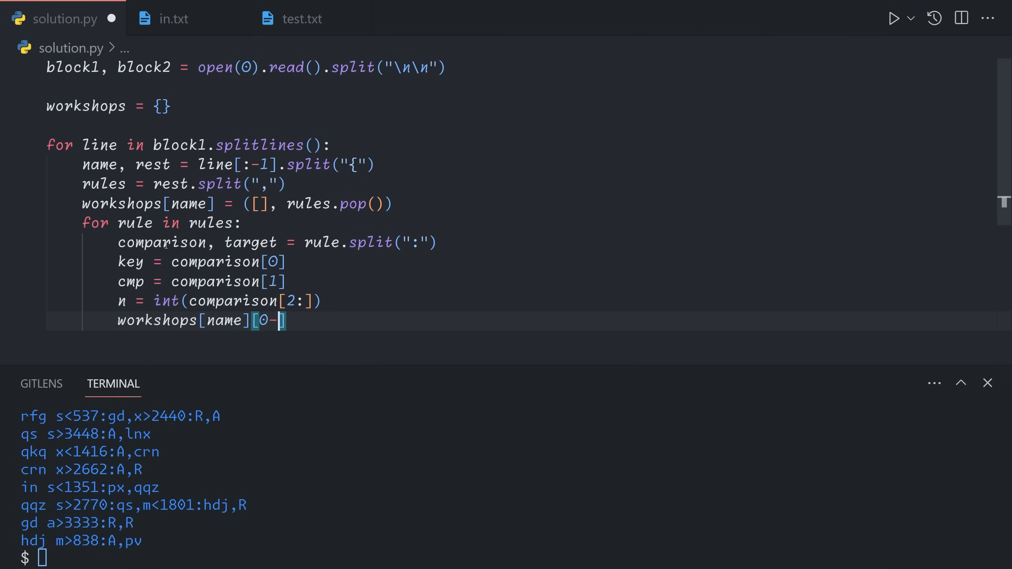
key(BackSpace)
text(])
key(BackSpace)
text(.a)
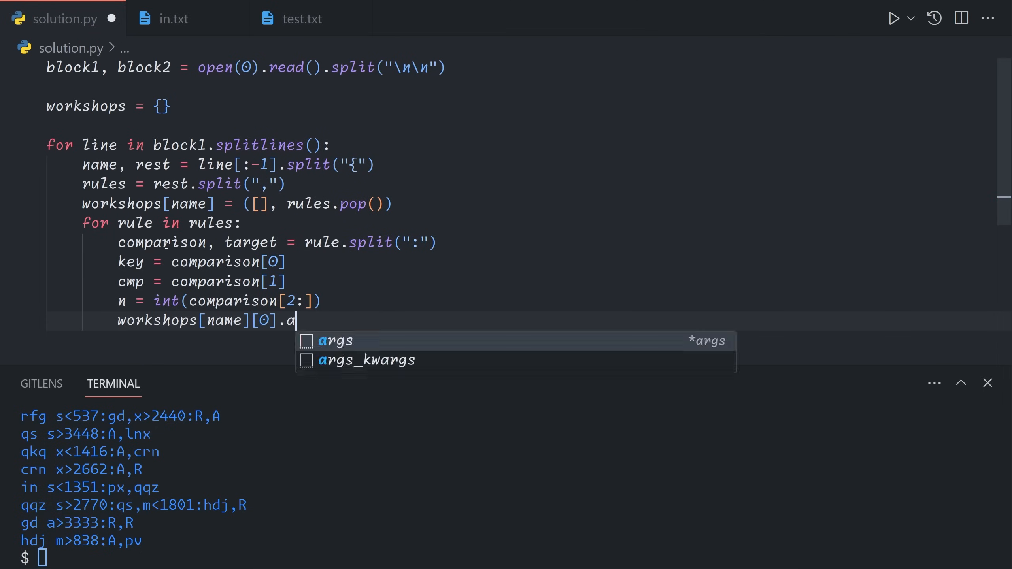
text(ppend((key, )
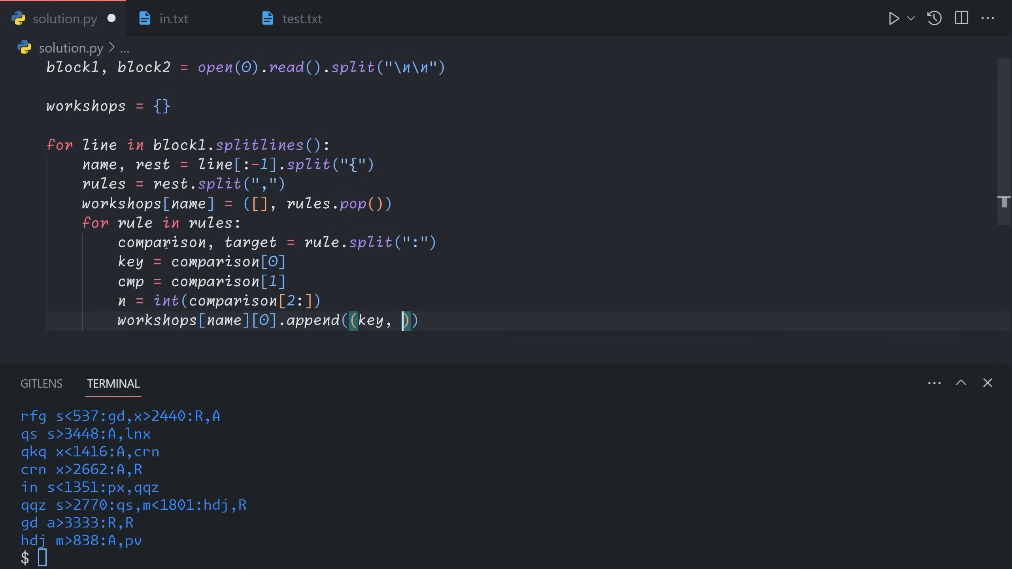
text(cmp, n, tar)
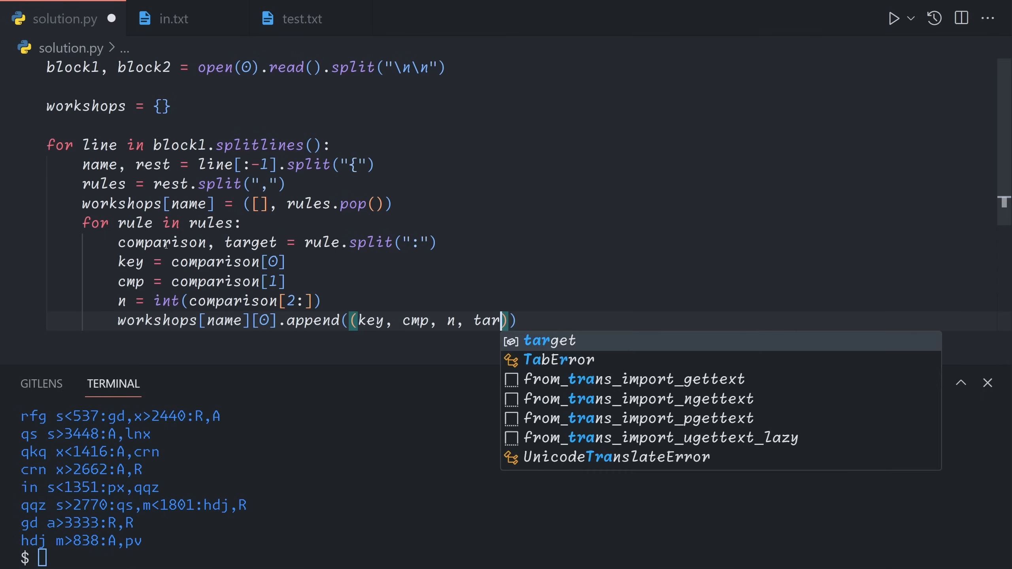
text(get)
key(End)
key(Return)
key(shift+Tab)
key(shift+Tab)
text(print(worksh)
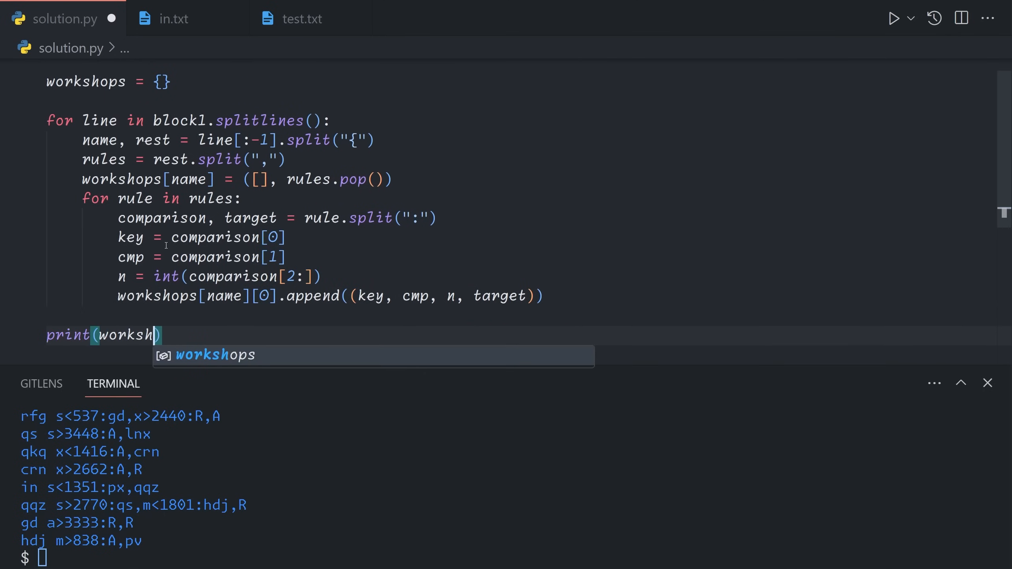
text(ops)
Step: Run aot and compare the printed px rule tuple and rfg fallback with test.txt, then return to solution.py
key(Escape)
key(ctrl+l)
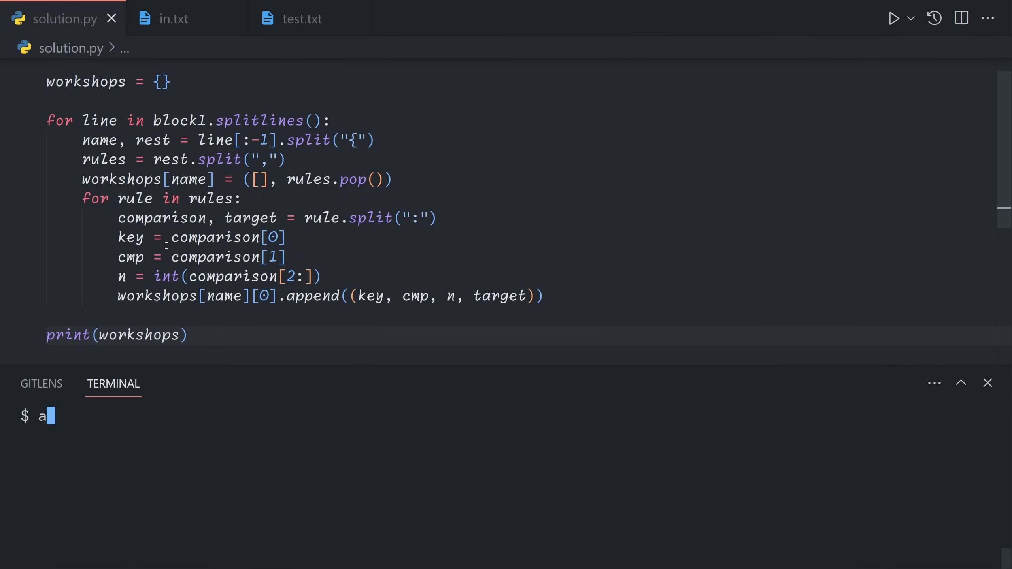
text(aot)
key(Return)
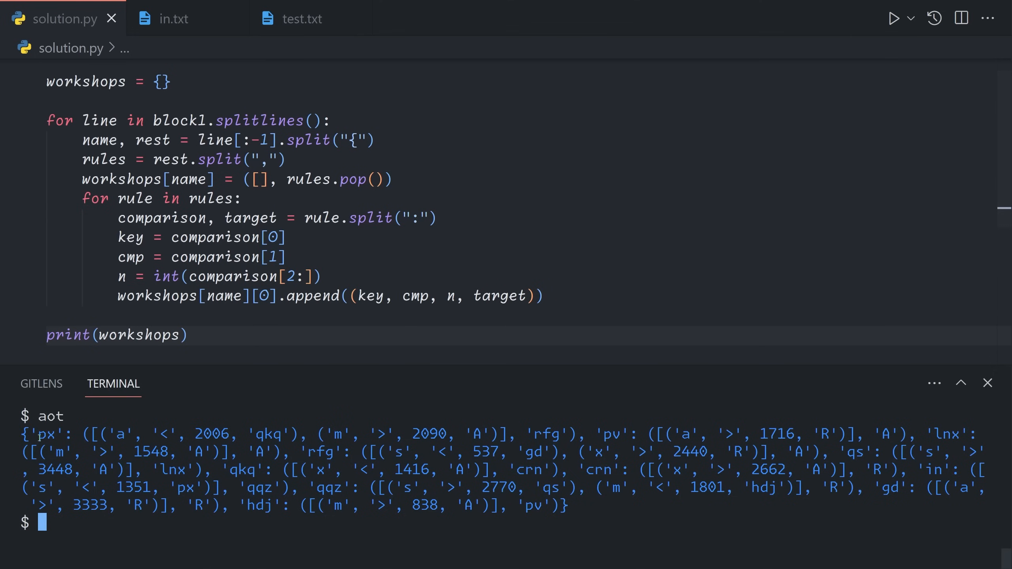
click(302, 19)
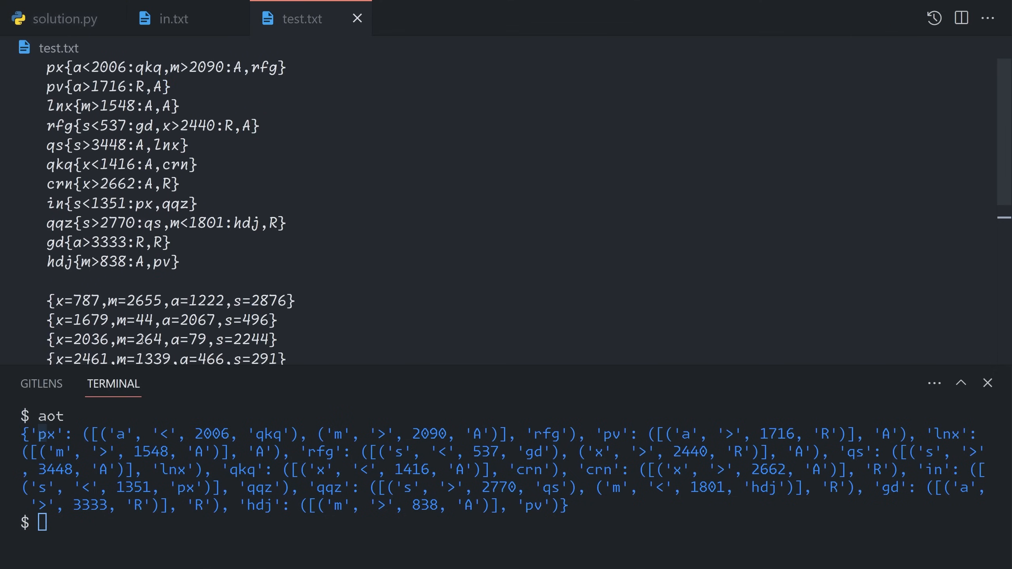
drag(99, 434, 299, 433)
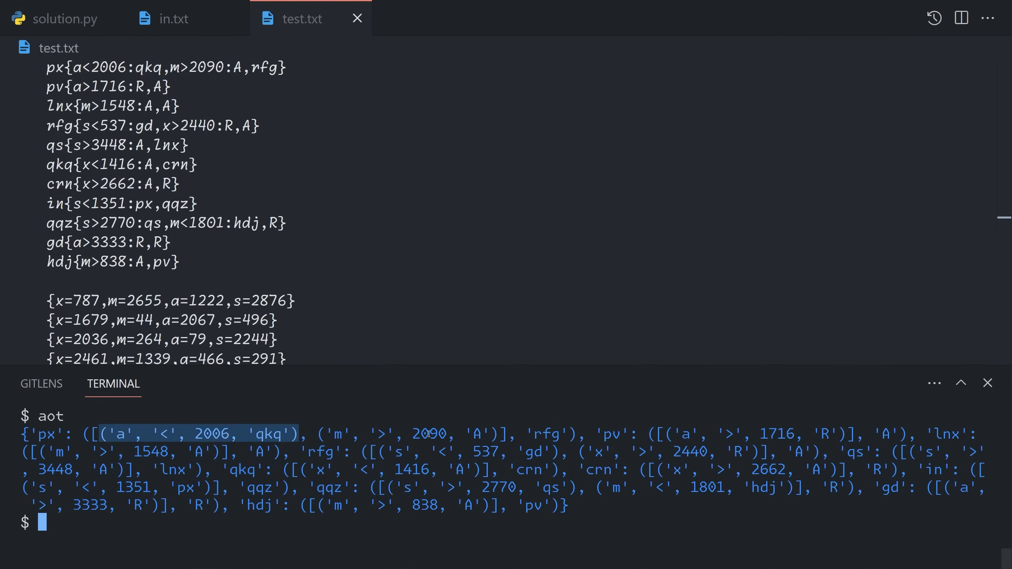
double_click(547, 433)
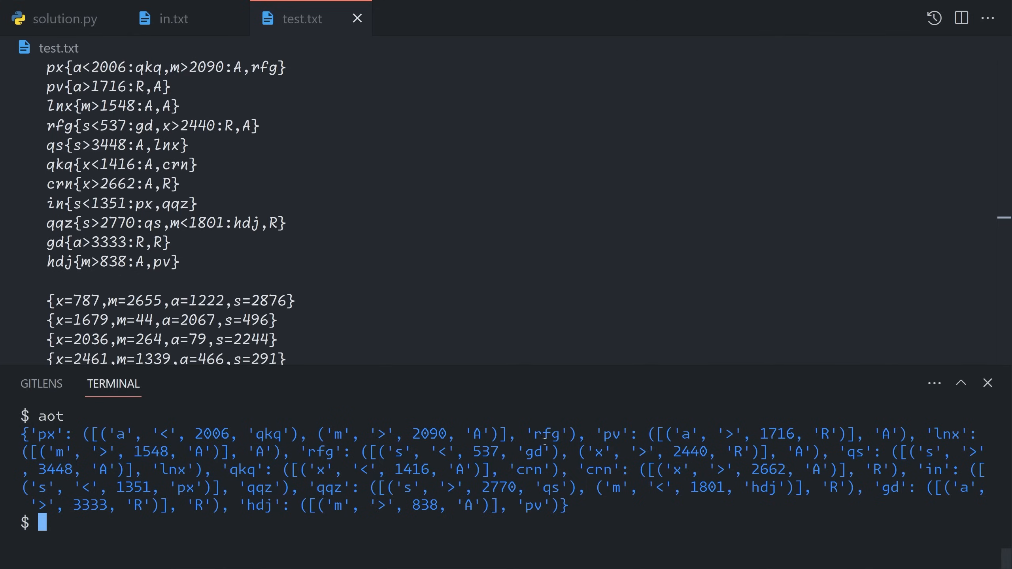
click(168, 242)
click(65, 19)
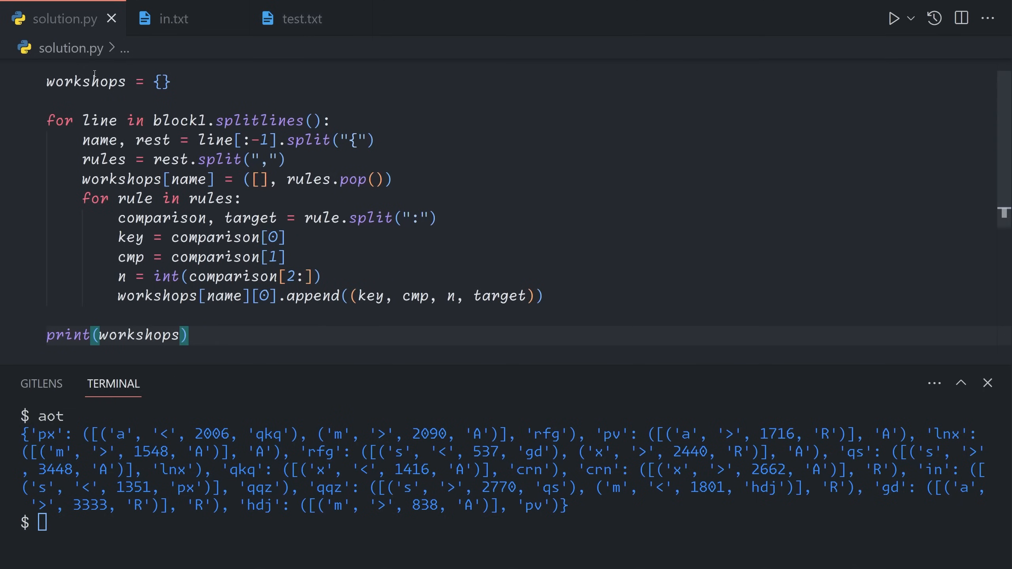
drag(190, 335, 29, 340)
key(alt+Tab)
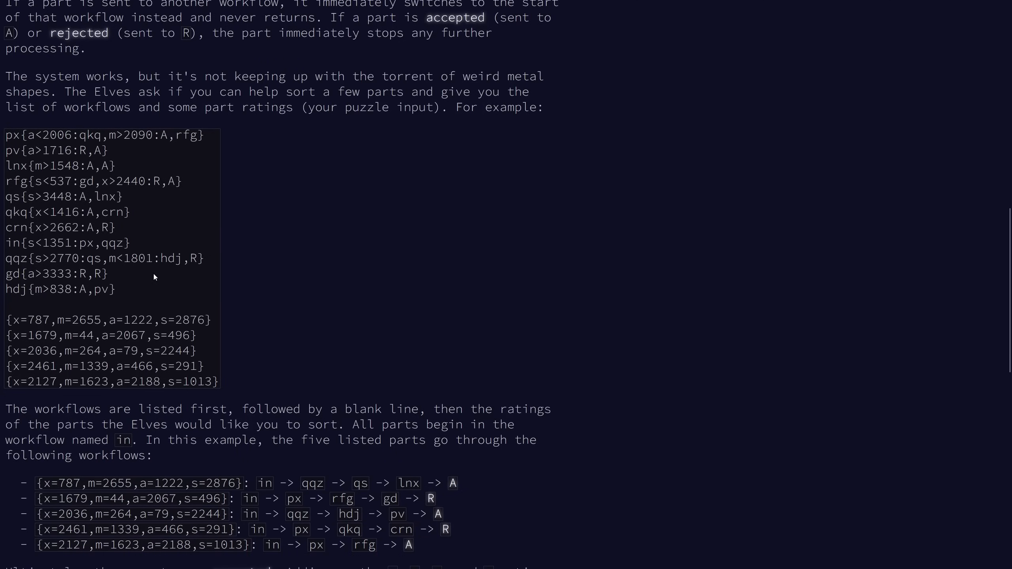
scroll(226, 238, down, 3)
scroll(226, 239, down, 3)
scroll(226, 238, down, 2)
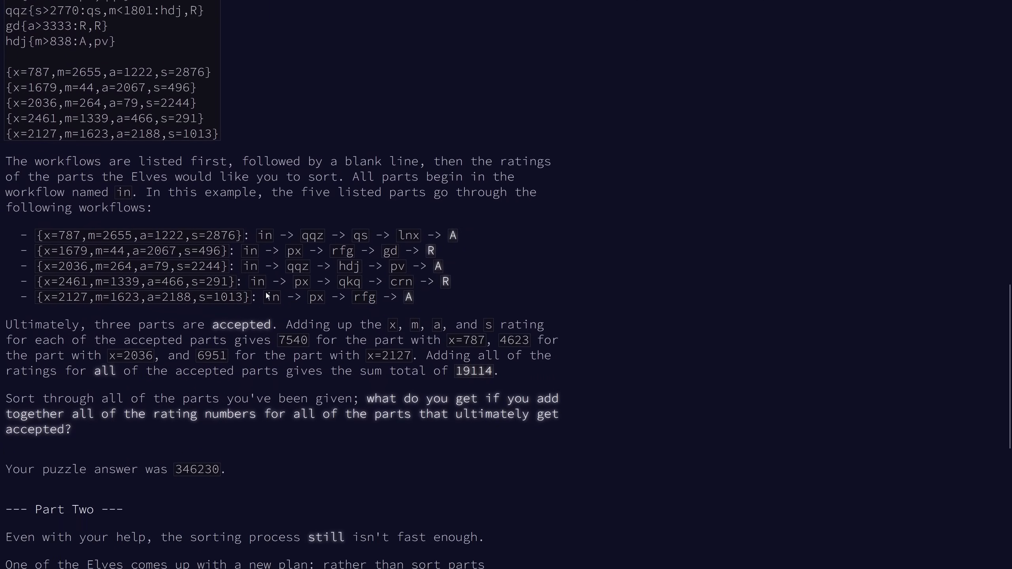
scroll(346, 283, up, 5)
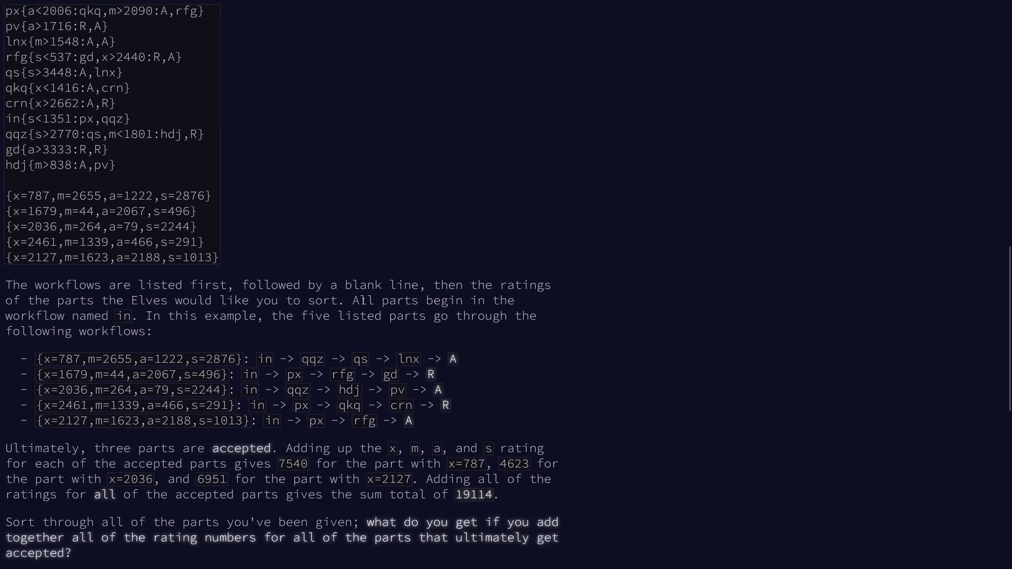
drag(354, 301, 131, 316)
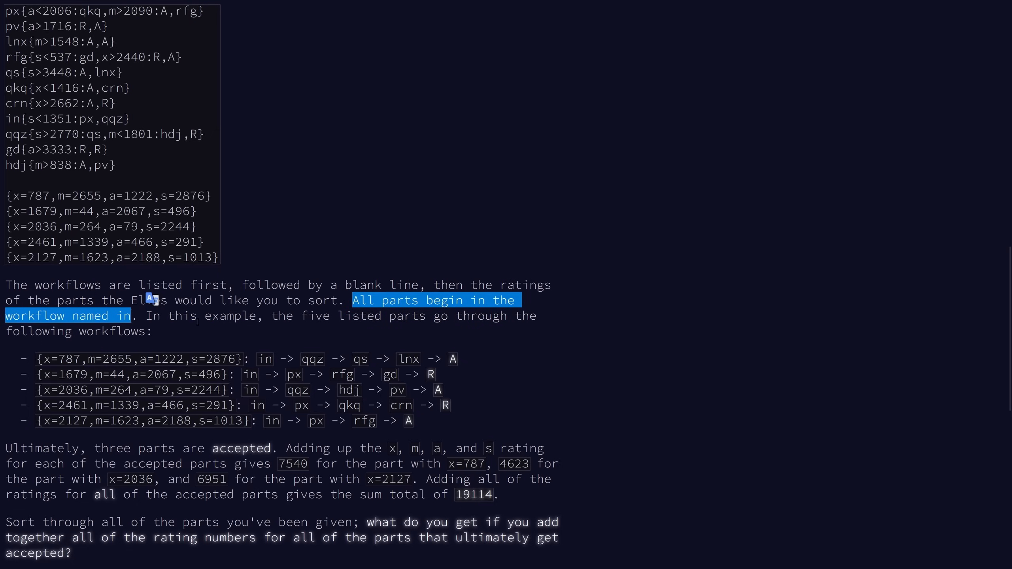
click(283, 333)
key(alt+Tab)
Step: Replace print(workshops) with a loop over block2.splitlines() printing each line, run aot, and add blank lines above
drag(190, 334, 44, 344)
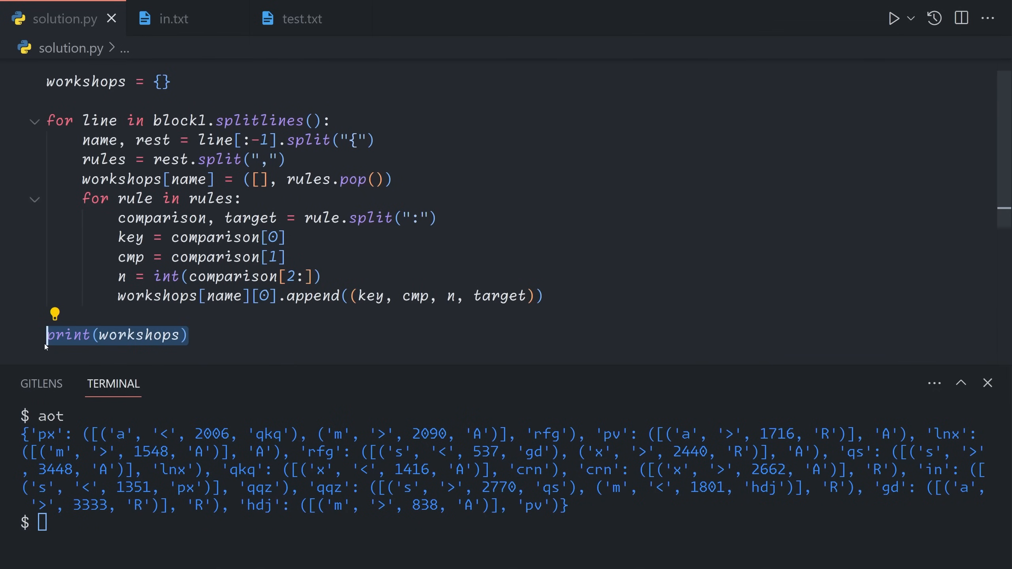
key(BackSpace)
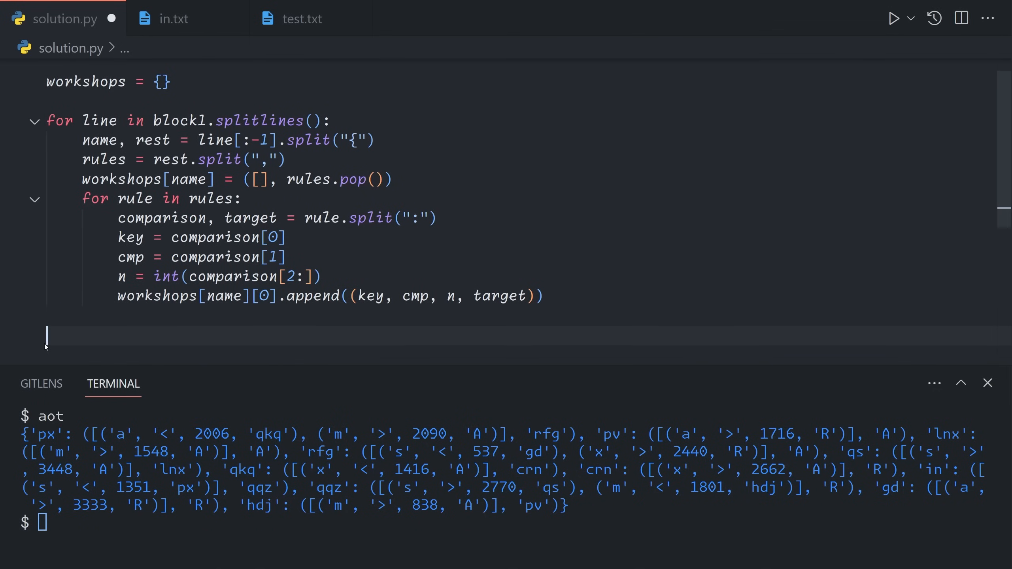
text(for line in block)
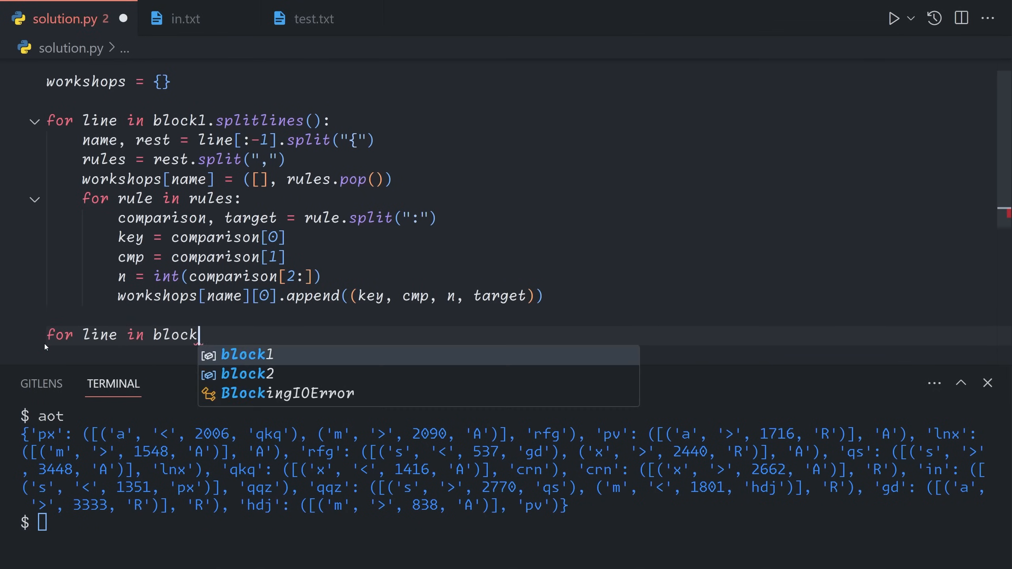
text(2.splitlines():)
key(Return)
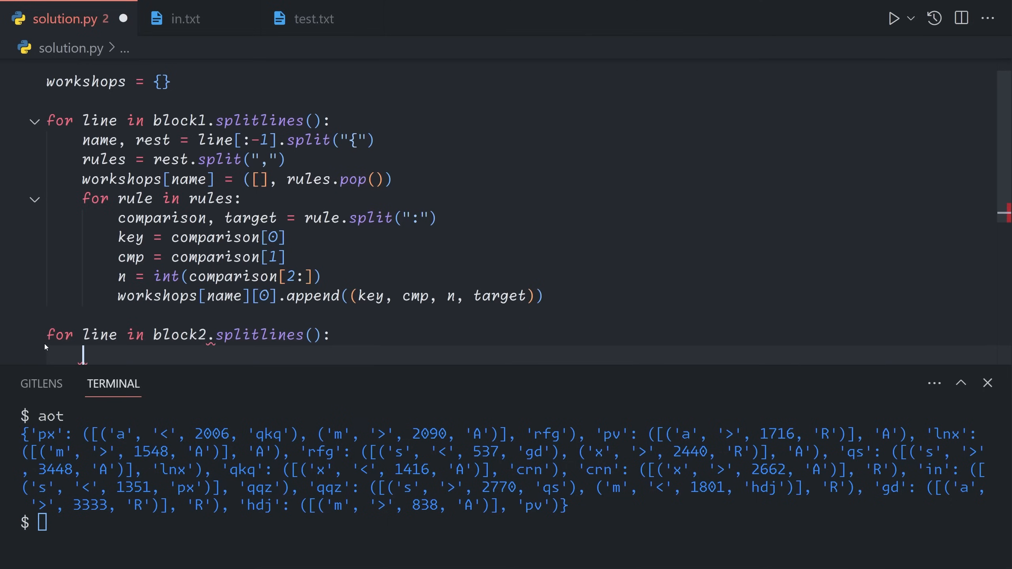
scroll(111, 317, down, 1)
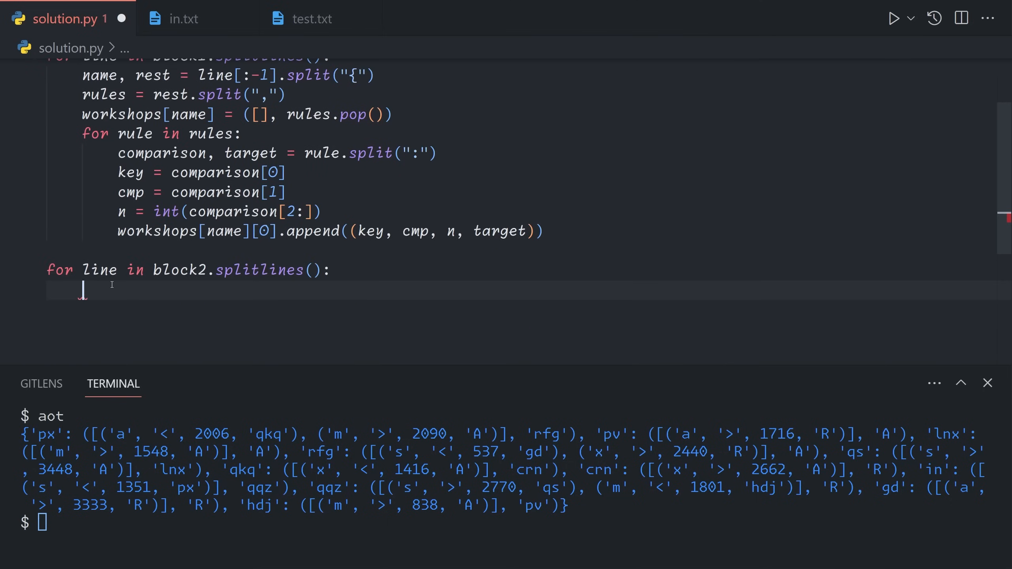
text(print(line))
key(ctrl+s)
text(a)
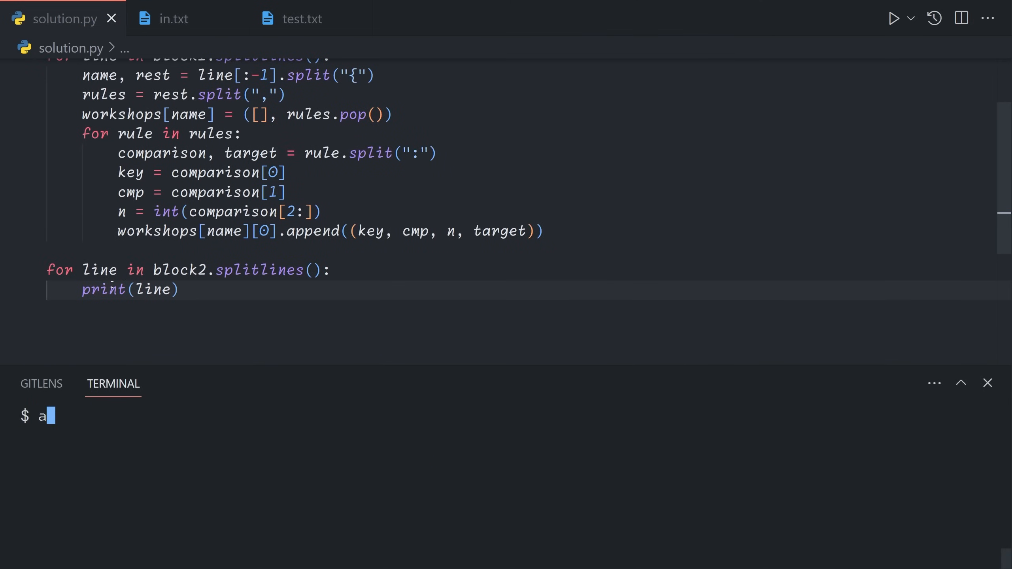
text(ot)
key(Return)
scroll(205, 193, down, 1)
click(205, 192)
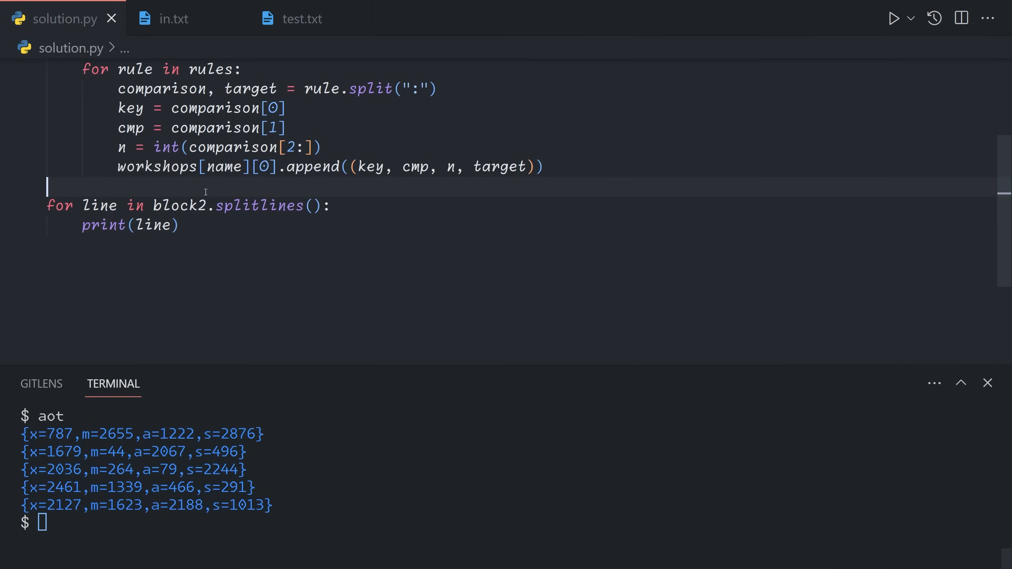
key(Return)
key(Return)
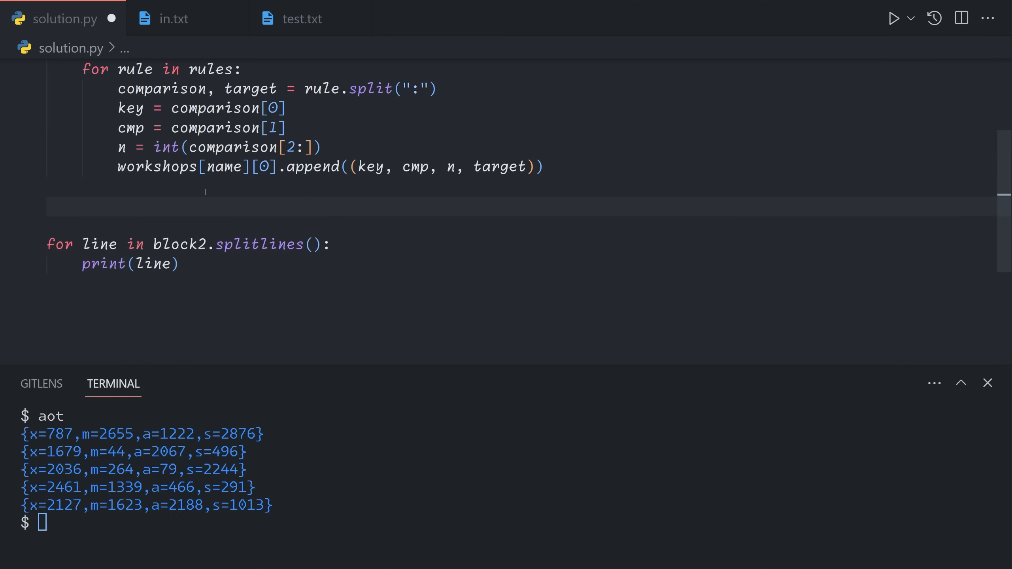
scroll(204, 192, down, 1)
text(total = 0)
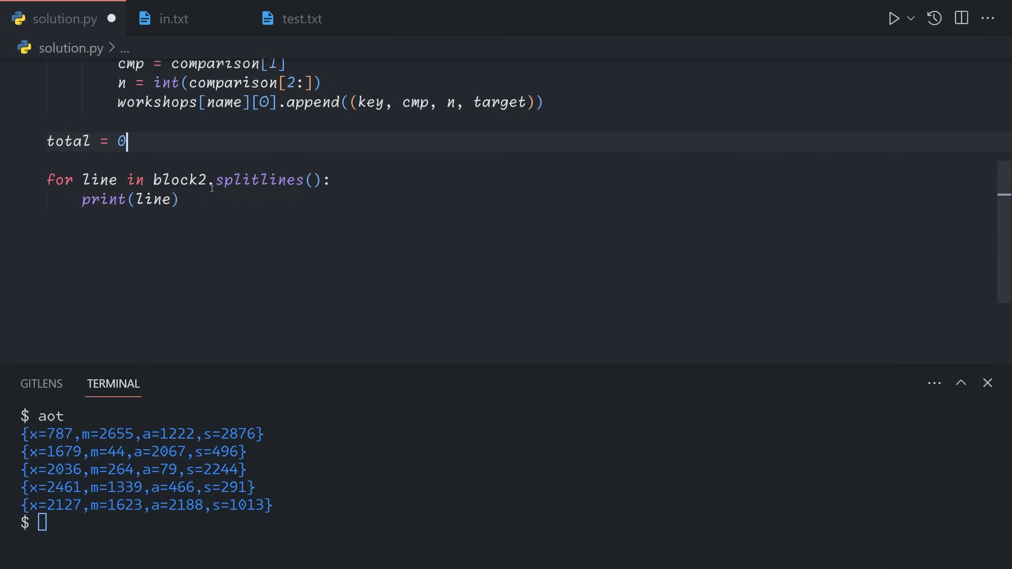
Step: Add print(total) at top level after the part-lines loop and save
key(Down)
key(Down)
key(End)
key(Return)
key(Return)
key(BackSpace)
text(print()
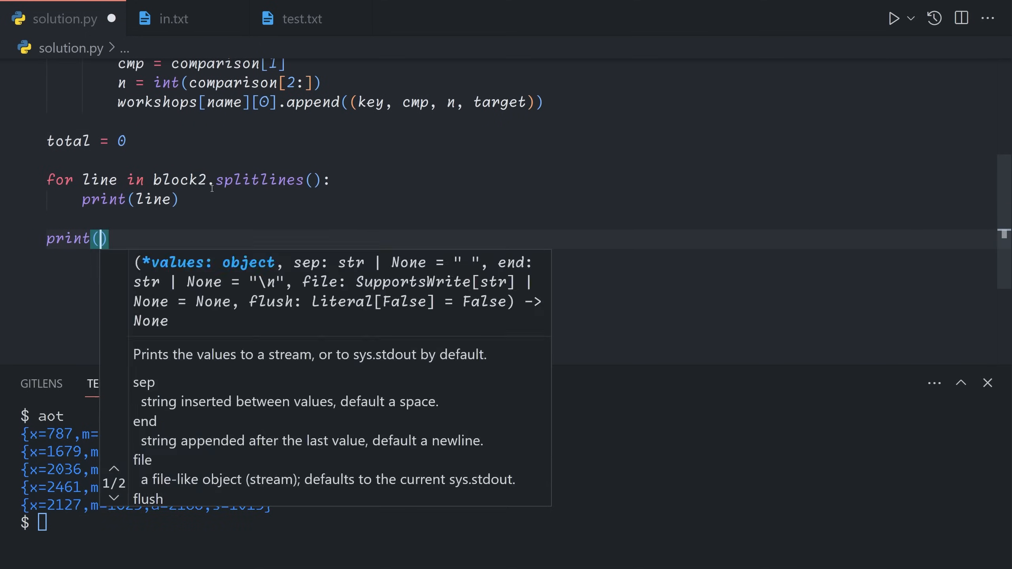
text(total)
key(ctrl+s)
key(Escape)
Step: Replace print(line) with item = {} and an inner loop over line[1:-1].split(",")
key(Up)
key(shift+Home)
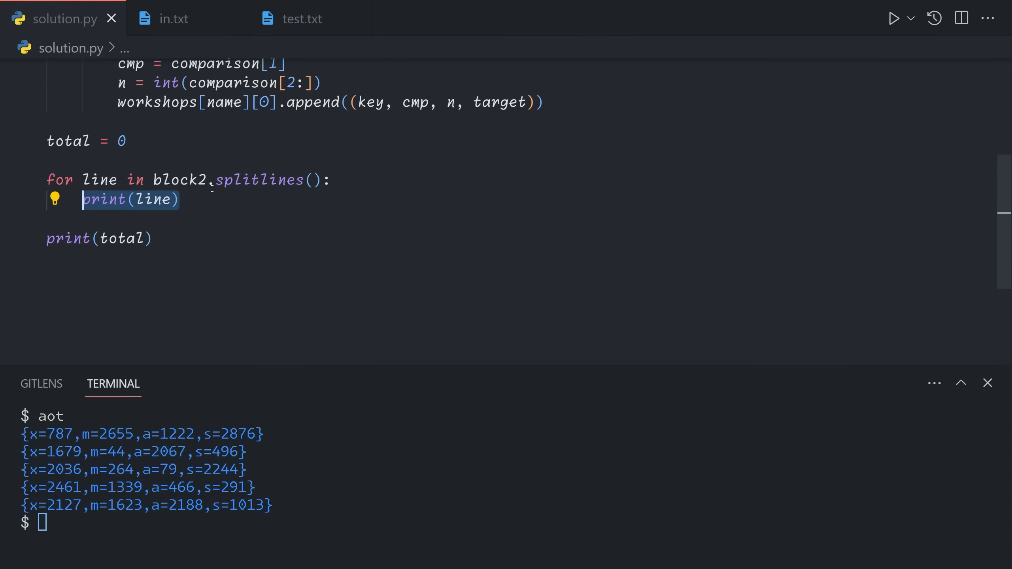
text(item = )
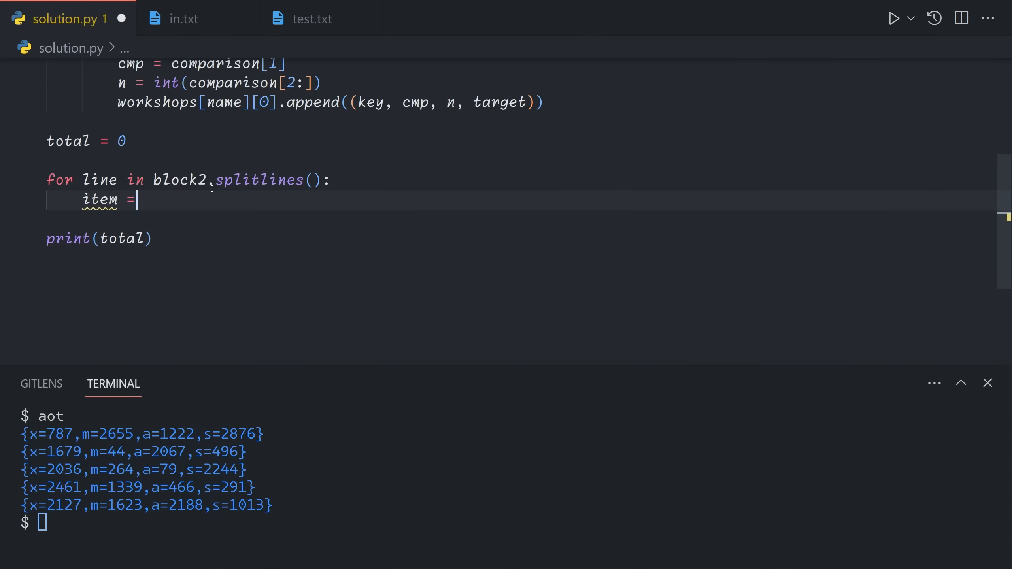
text({})
key(Return)
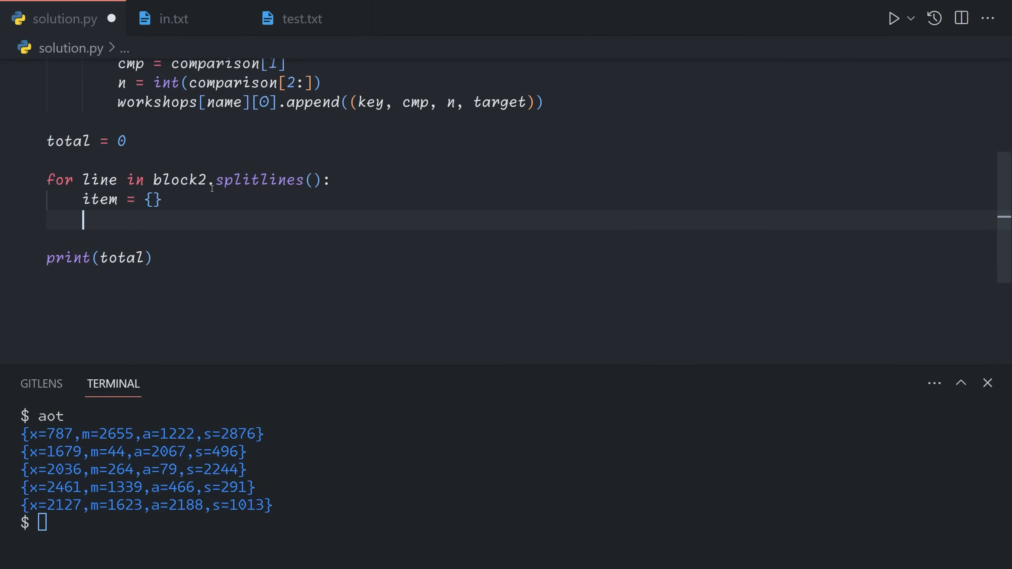
text(for )
text(segment in l)
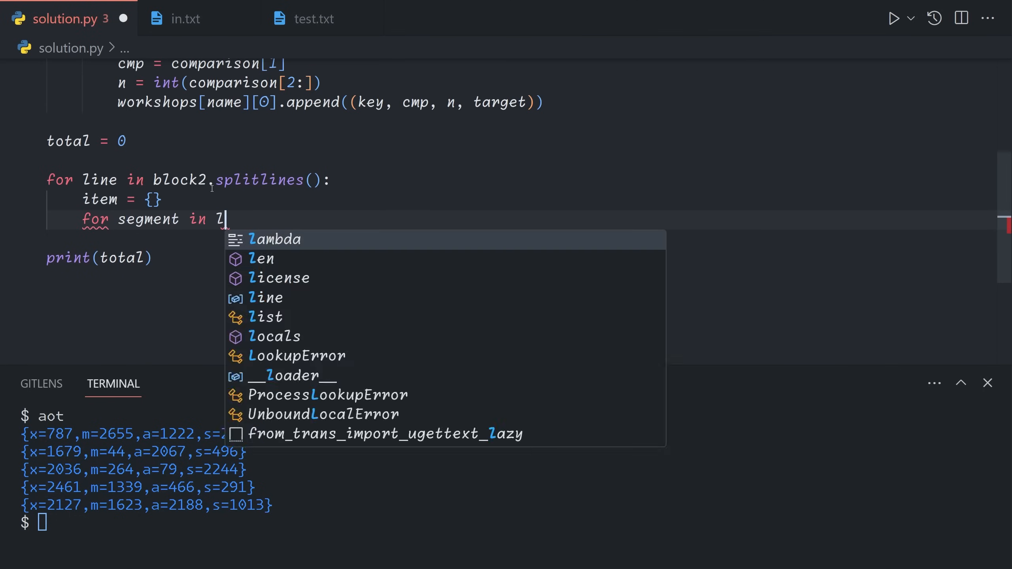
text(ine.split)
key(BackSpace)
key(BackSpace)
key(BackSpace)
text([)
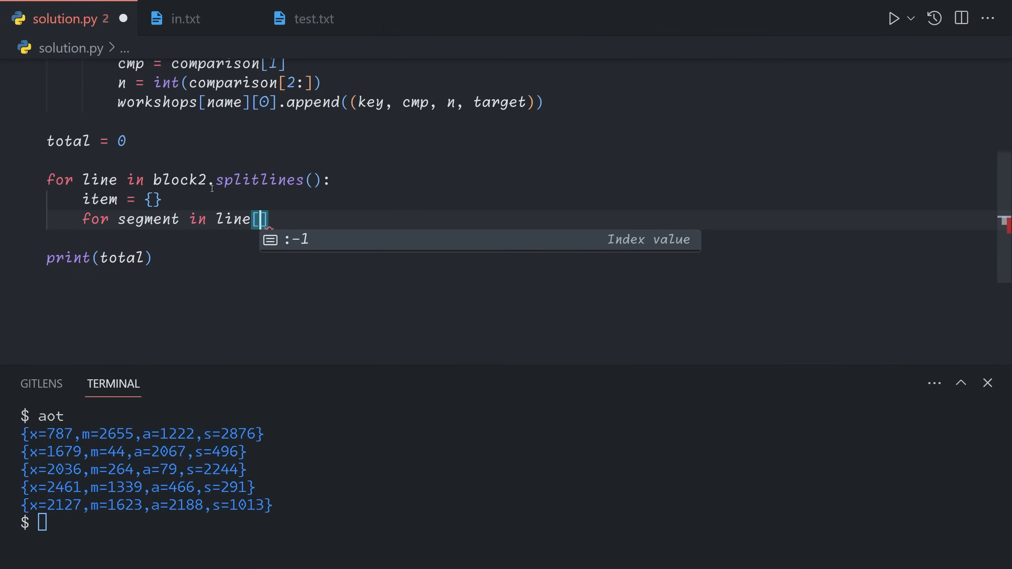
text(1:-1])
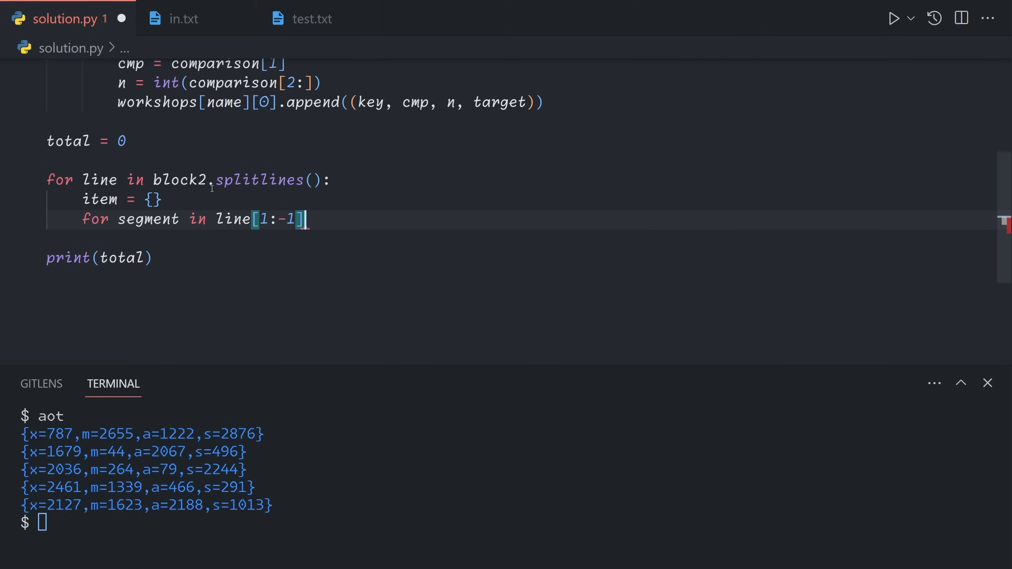
text(.split)
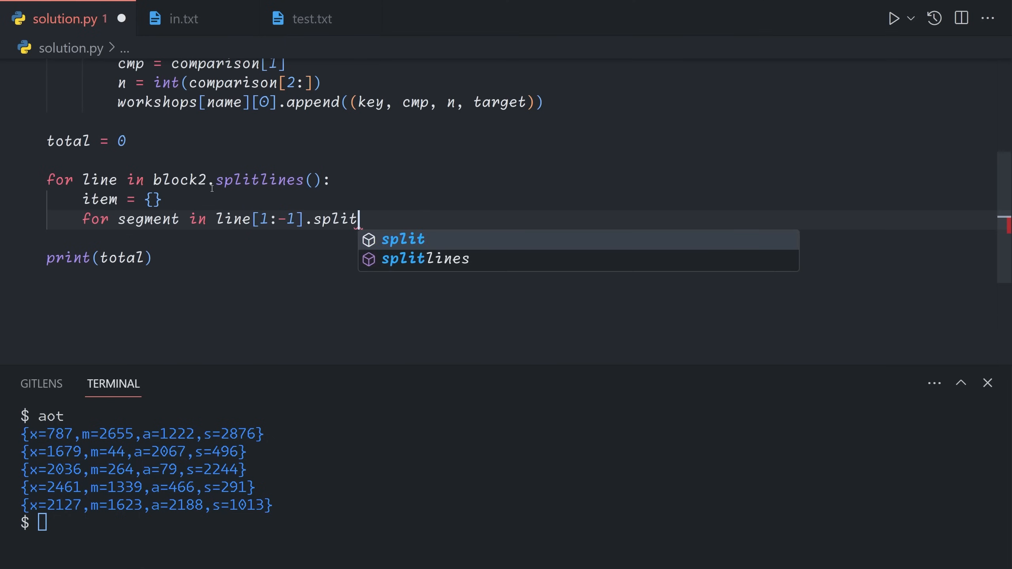
text(("m,)
key(BackSpace)
key(BackSpace)
text(,)
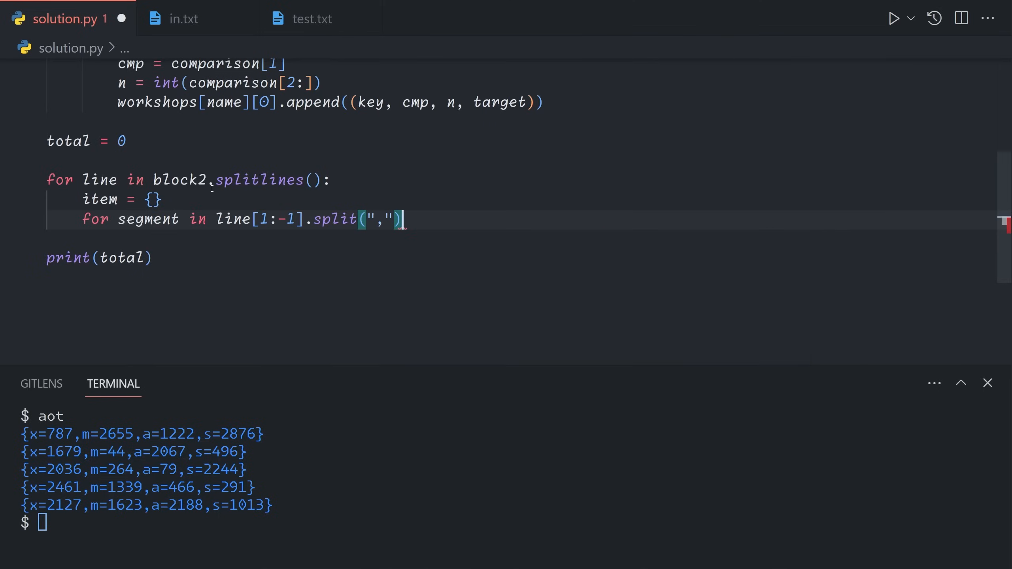
text("):)
key(Return)
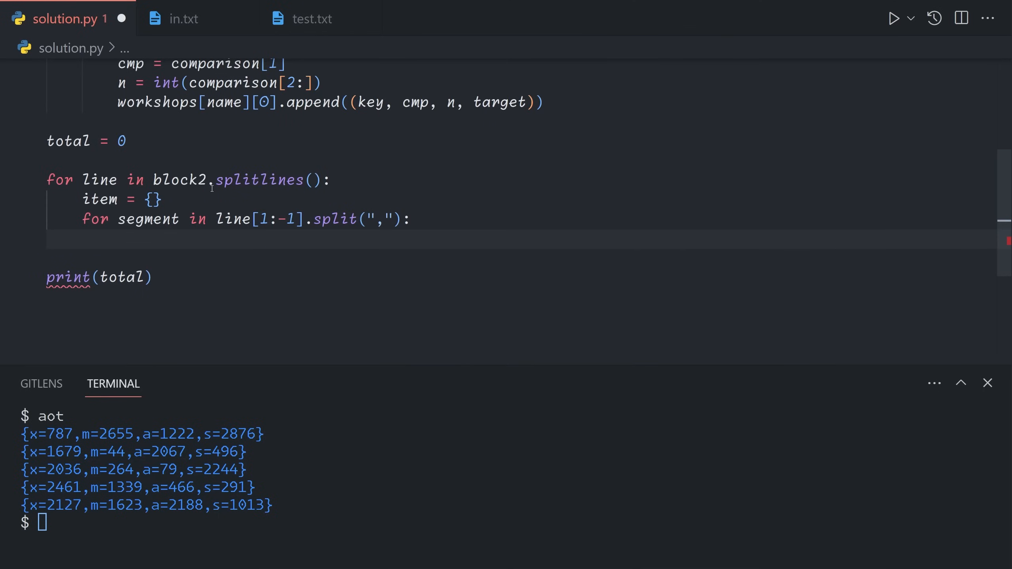
text(ch, n = )
text(seg)
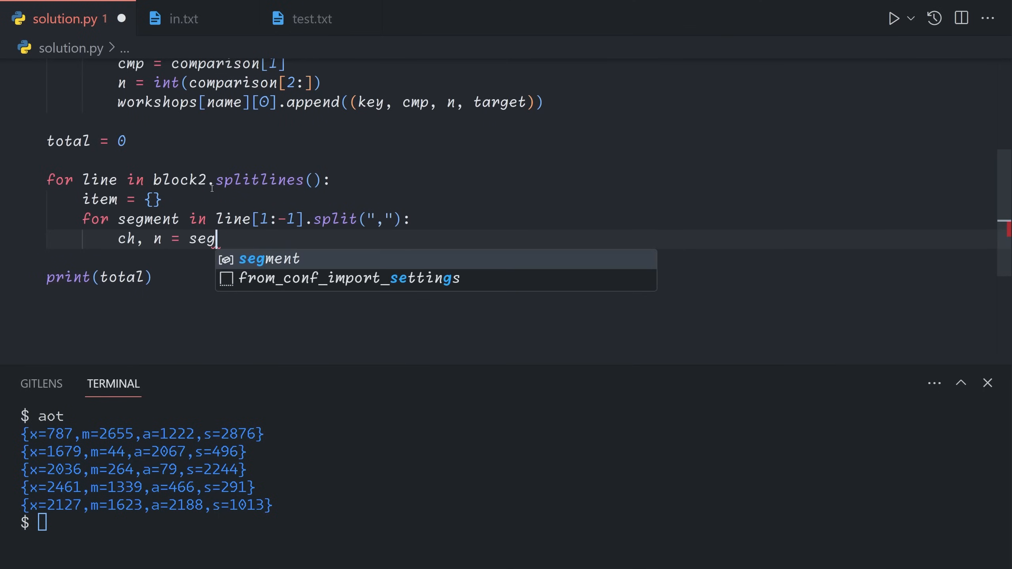
text(ment.split("=")
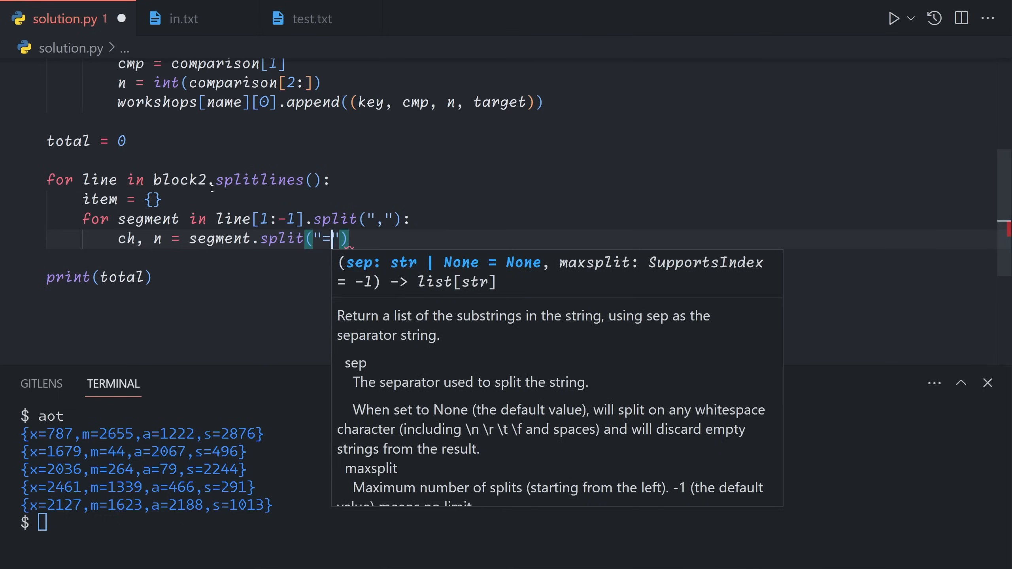
Step: Split each pair on '=' storing int values in item, print(item), save and run aot
key(End)
key(Return)
text(item)
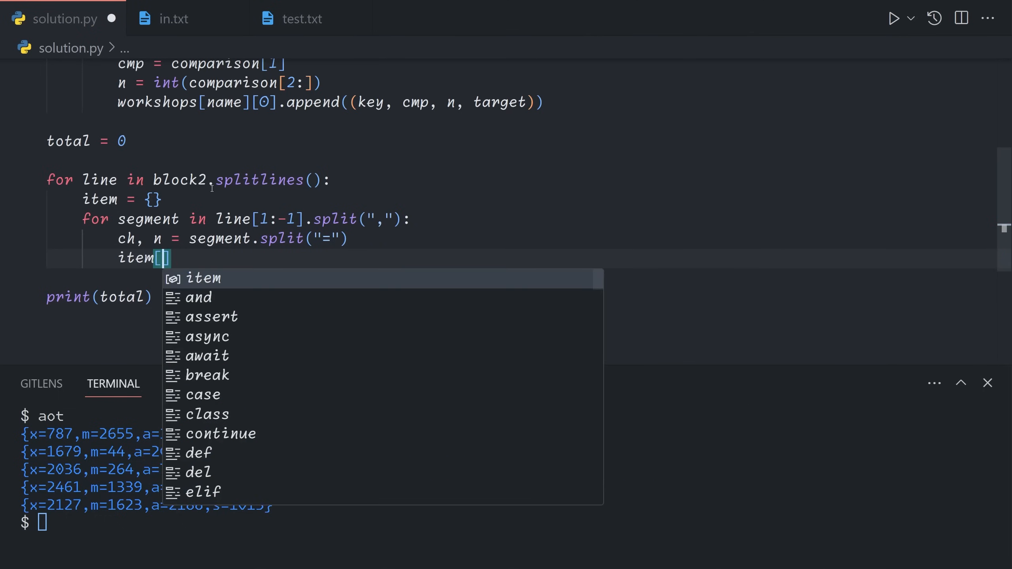
text([ch] = int(n)
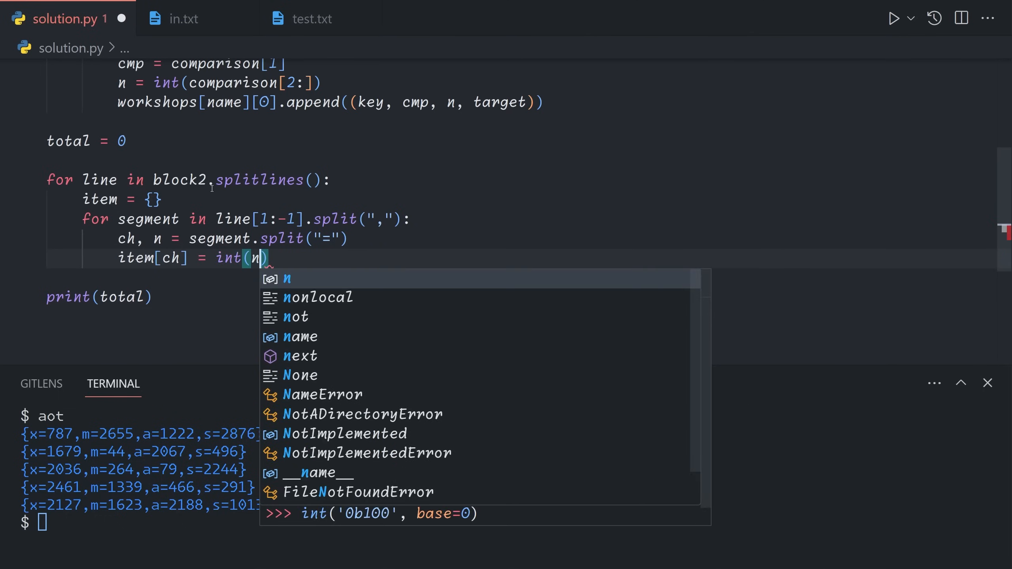
key(End)
key(Return)
text(print(item)
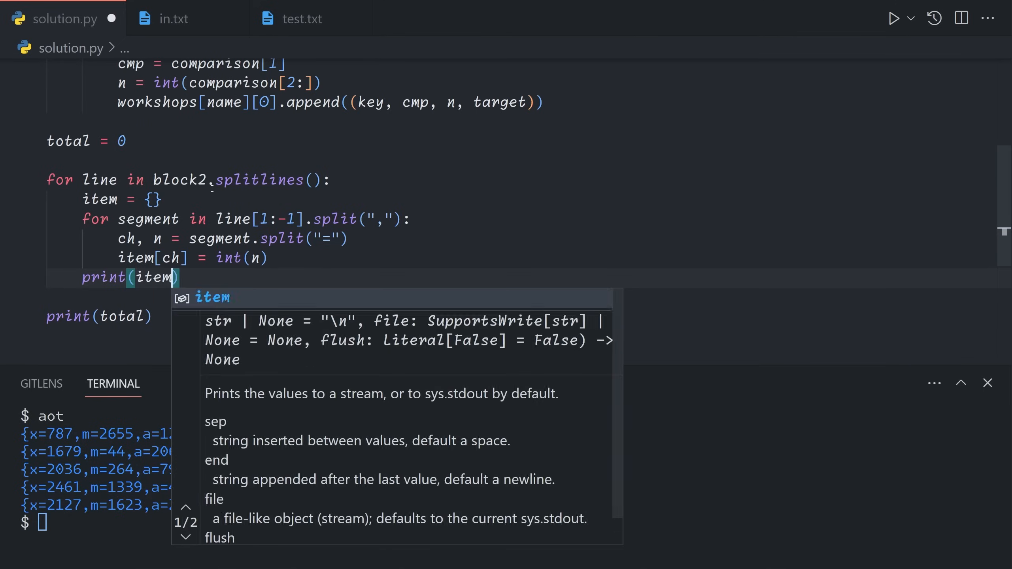
key(Escape)
key(ctrl+s)
key(ctrl+l)
text(aot)
key(Return)
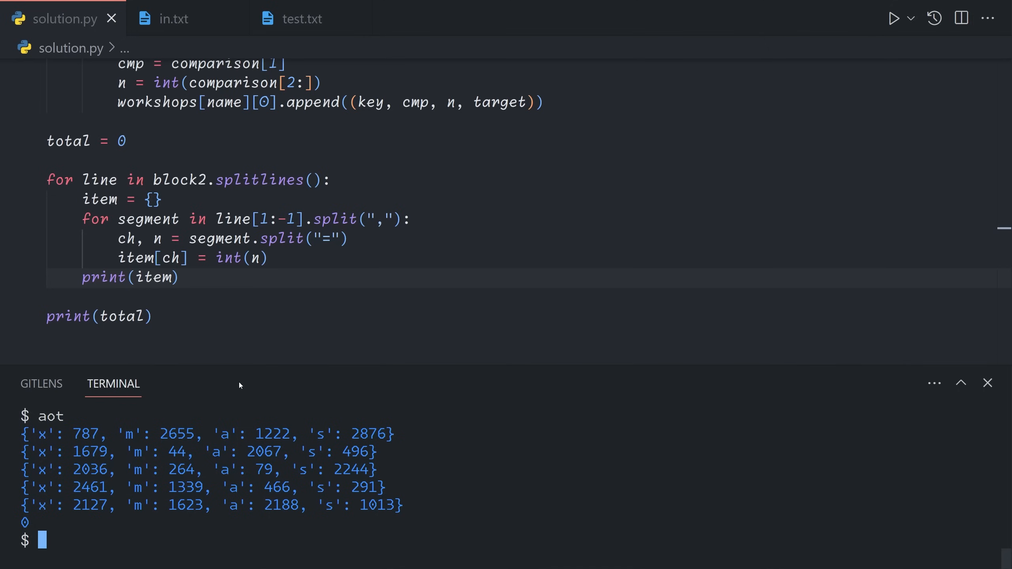
Step: Add a placeholder def accept(item): return True above total = 0 and save
click(157, 143)
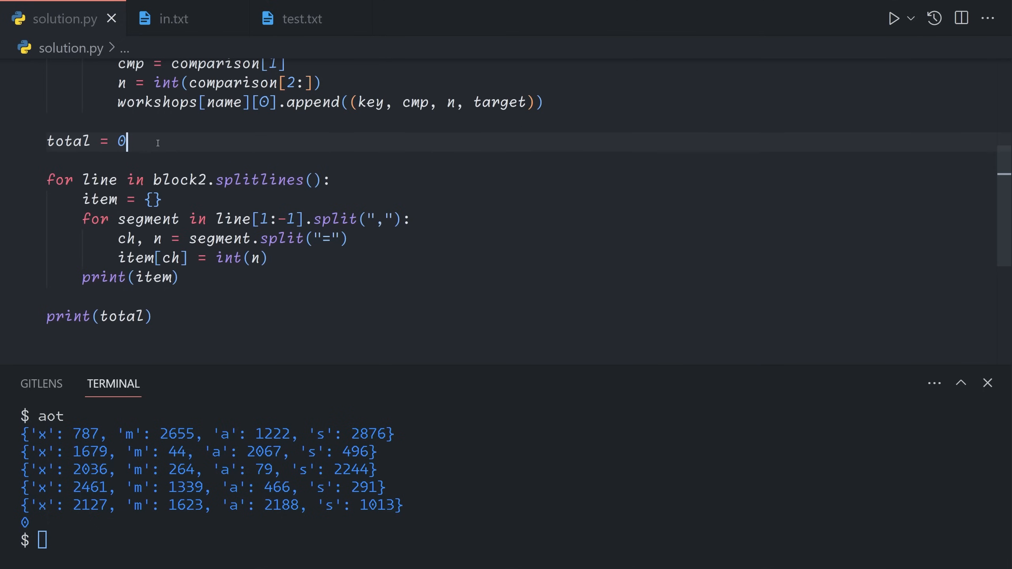
key(Up)
key(Return)
text(de)
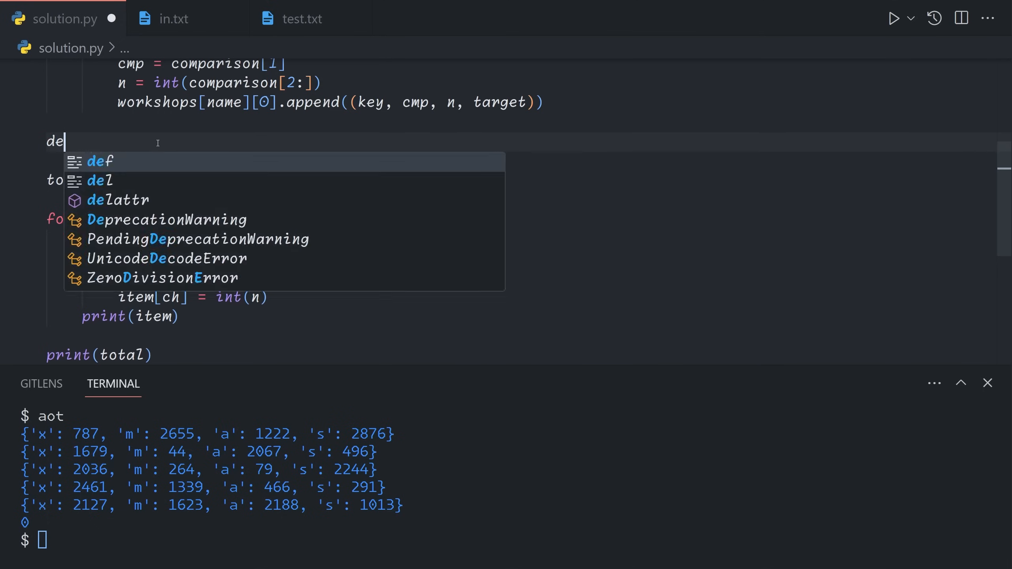
text(f accept)
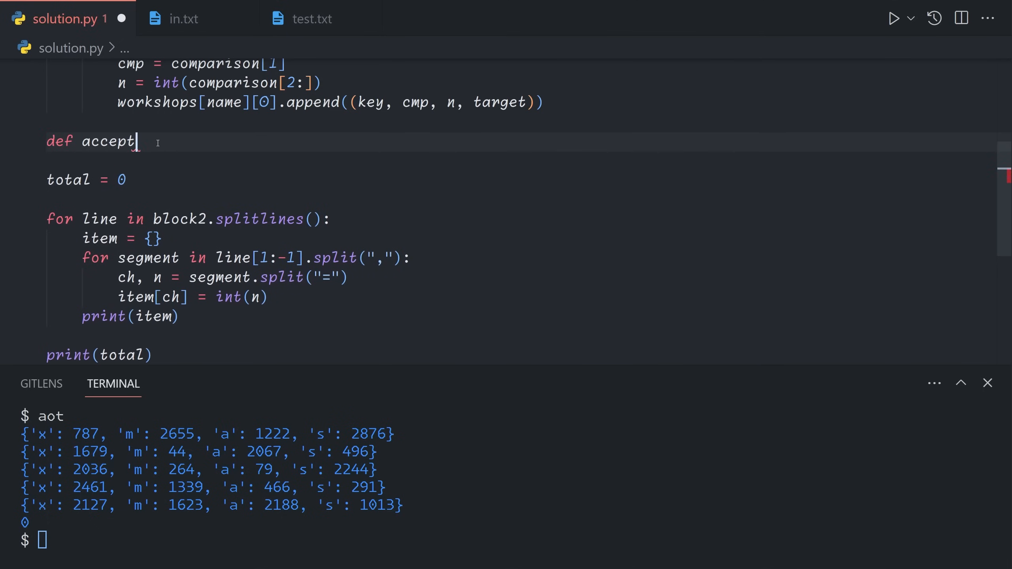
text((item)
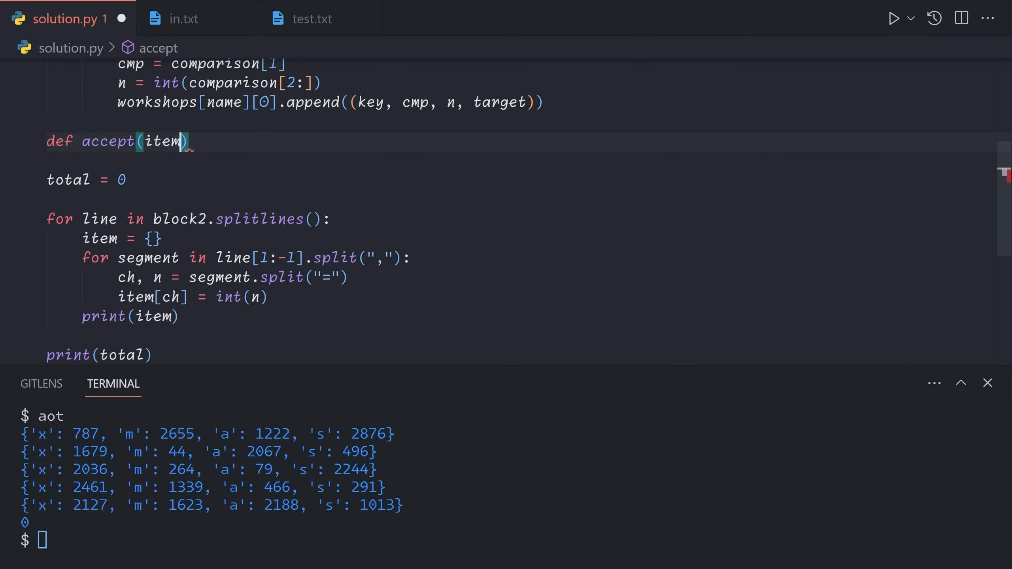
key(End)
text(:)
key(Return)
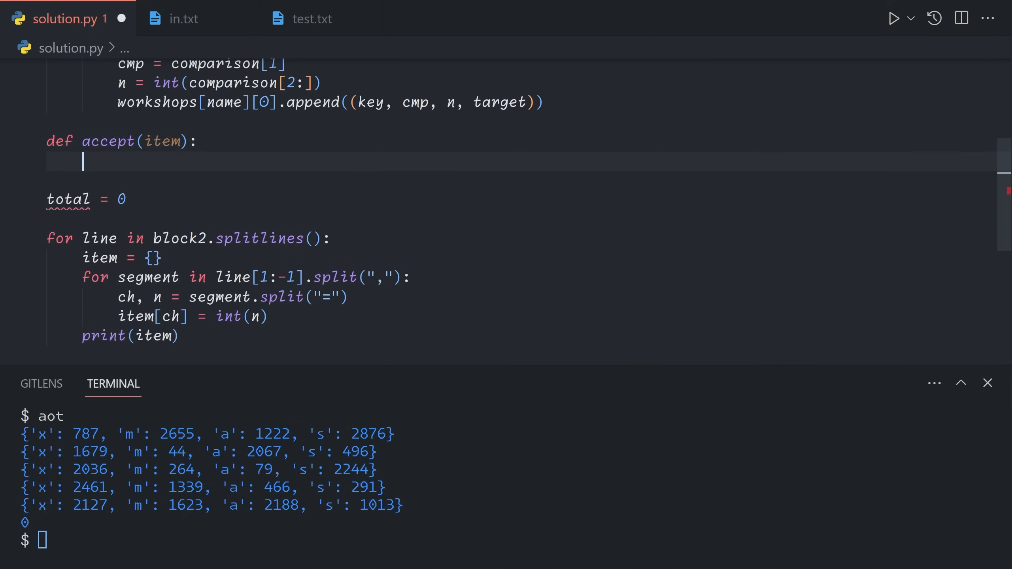
text(return F)
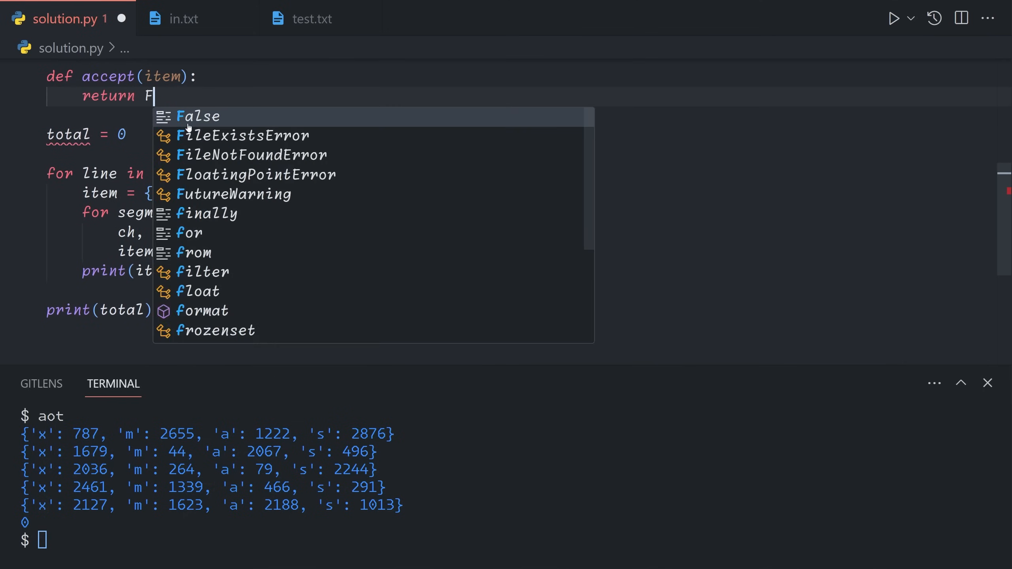
key(BackSpace)
text(True)
key(ctrl+s)
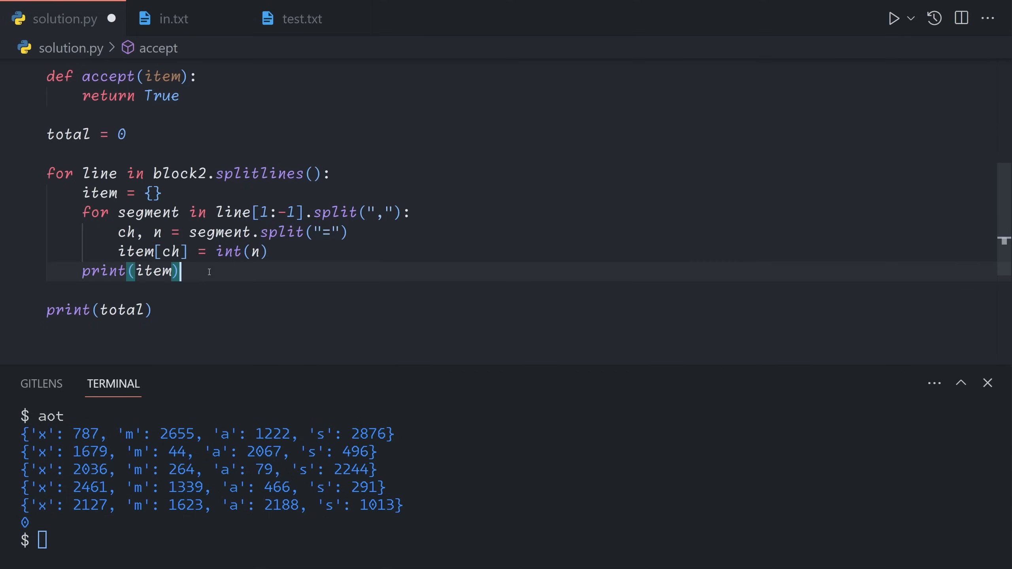
Step: Replace print(item) with if accept(item): total += sum(item.values()) and save
drag(181, 271, 83, 271)
text(if ac)
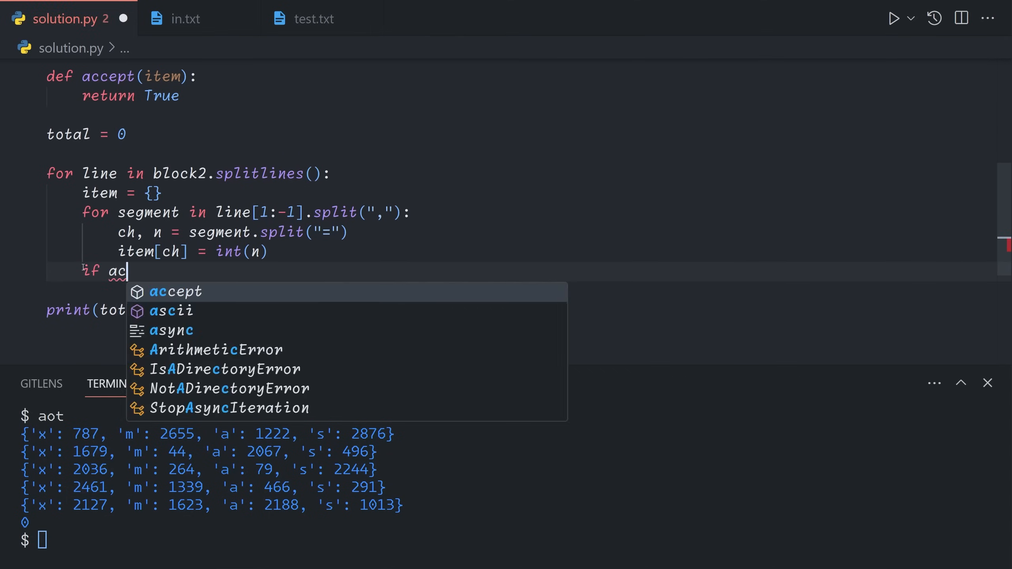
text(cept(item):)
key(Return)
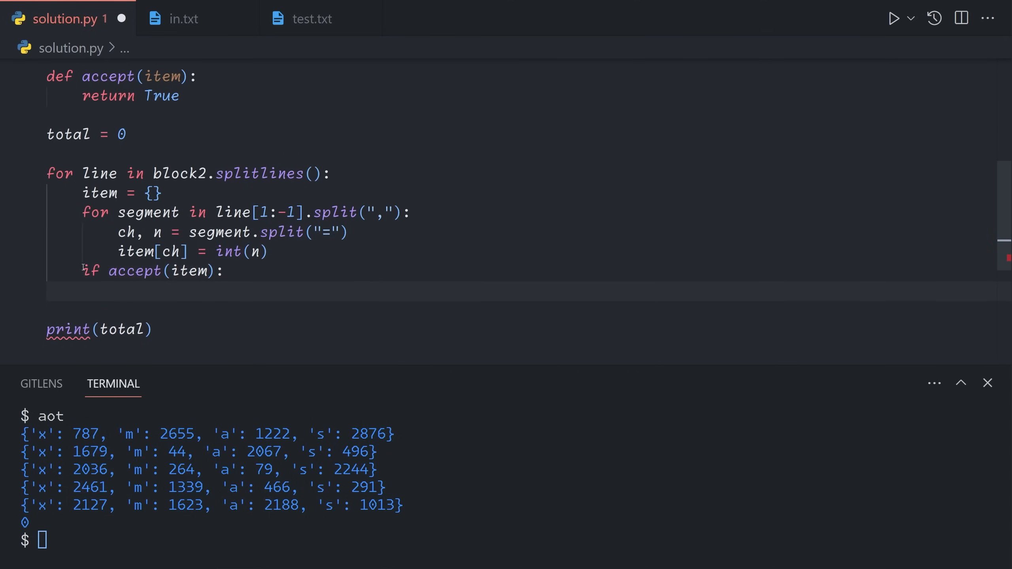
text(to)
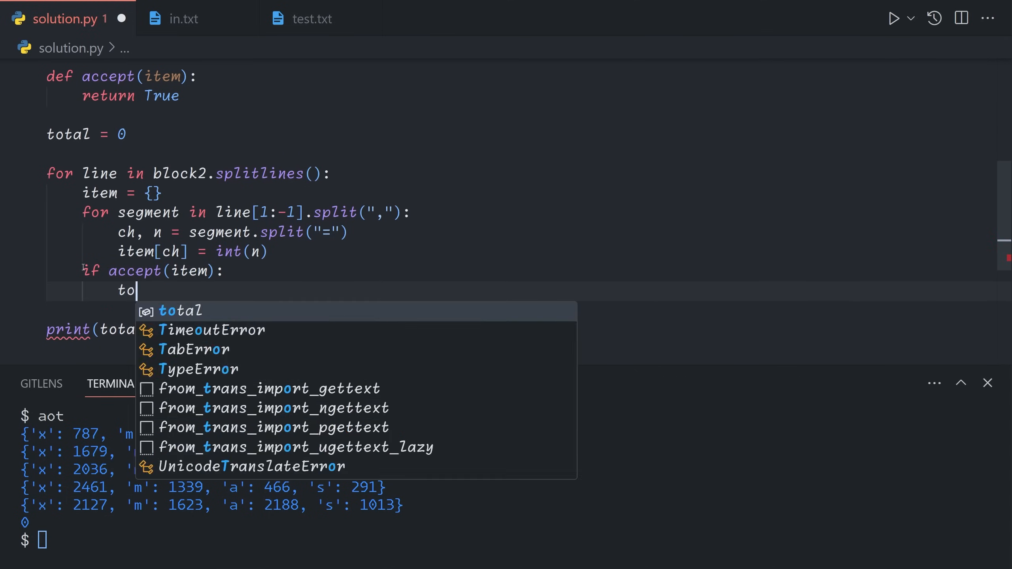
text(tal += sum()
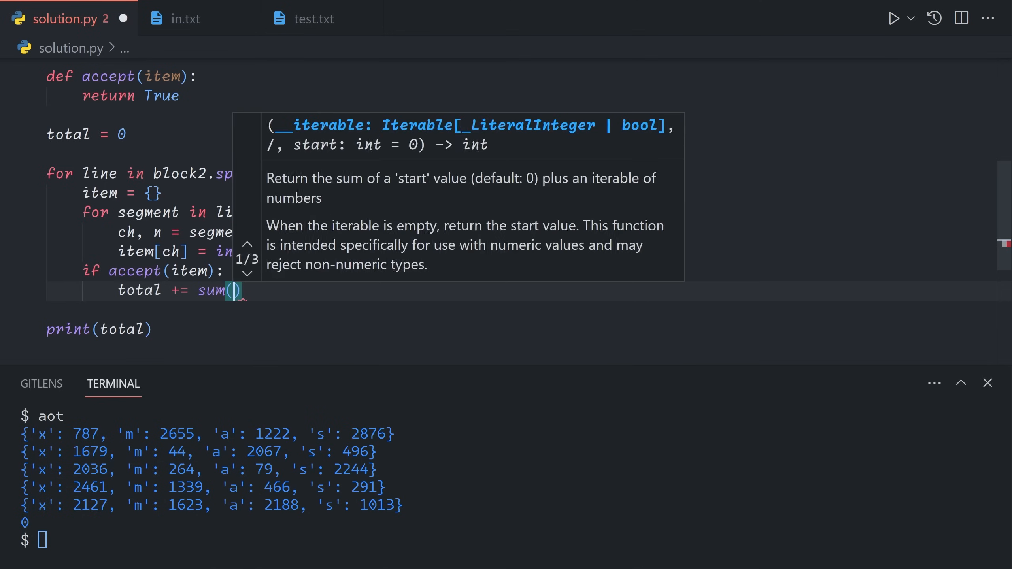
text(item.values()
key(Right)
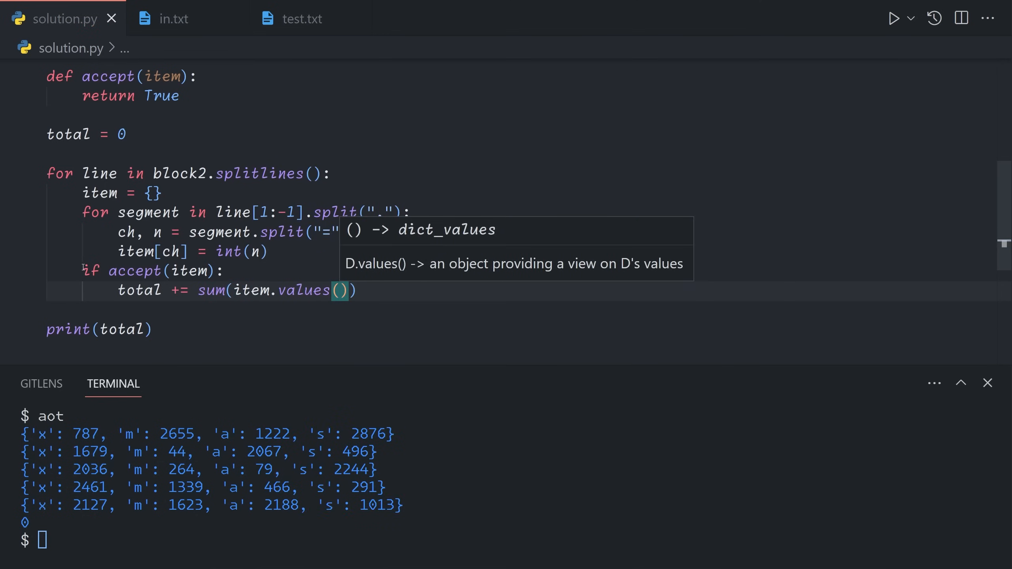
key(Right)
key(ctrl+s)
Step: Clear the terminal and rerun aot, printing the total 27957
key(ctrl+grave)
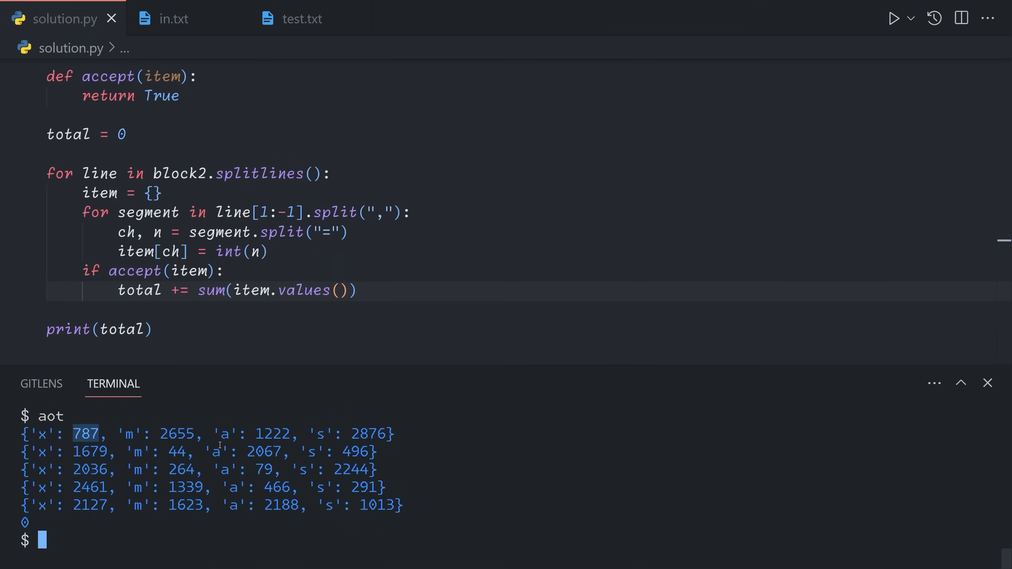
double_click(364, 435)
click(478, 459)
key(ctrl+l)
text(aot)
key(Return)
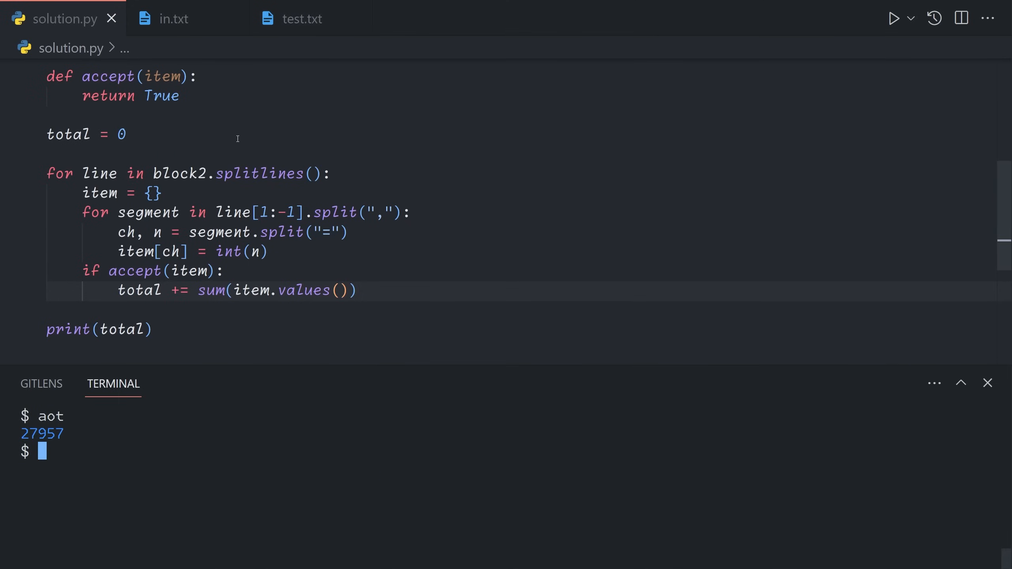
Step: Clear accept's return True body and start extending its parameter list
click(203, 96)
key(shift+Home)
key(BackSpace)
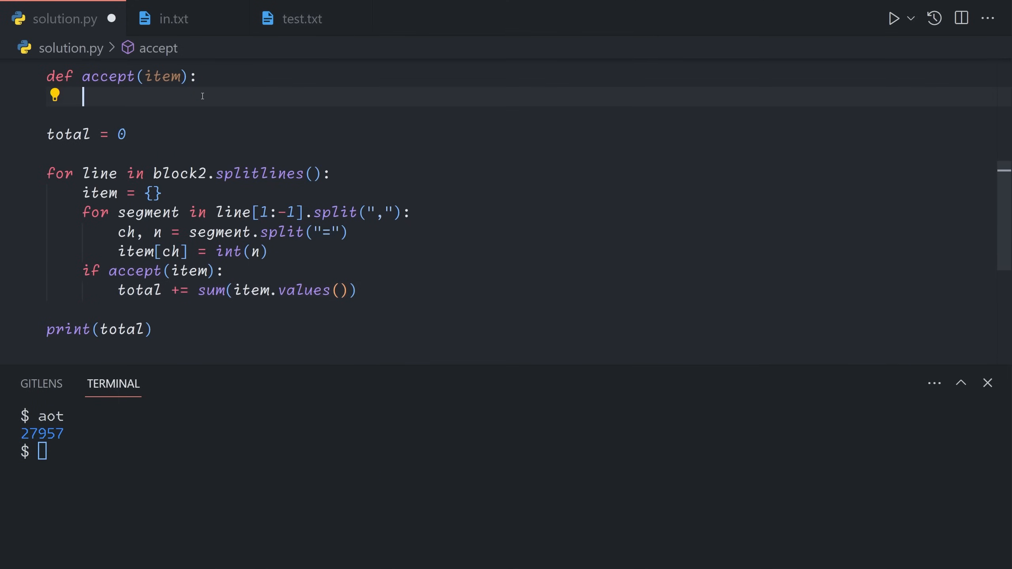
scroll(203, 96, up, 3)
key(Up)
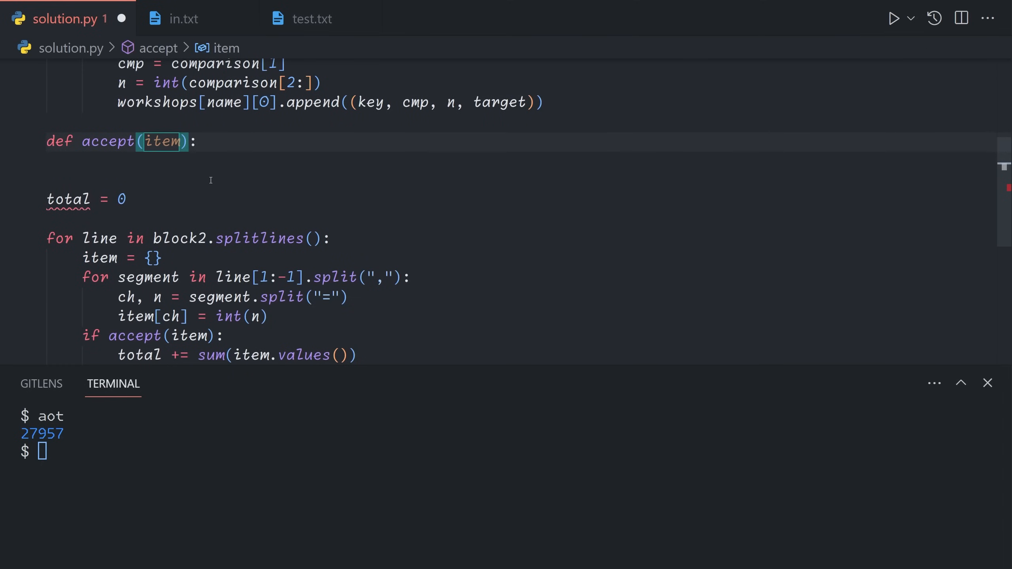
text(, )
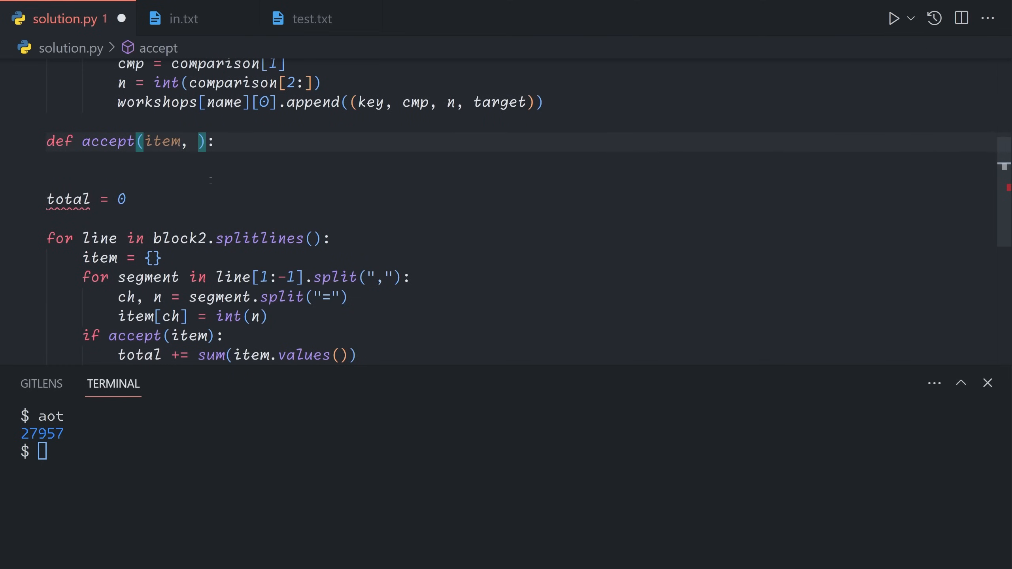
text(key)
key(BackSpace)
key(BackSpace)
key(BackSpace)
text(key =)
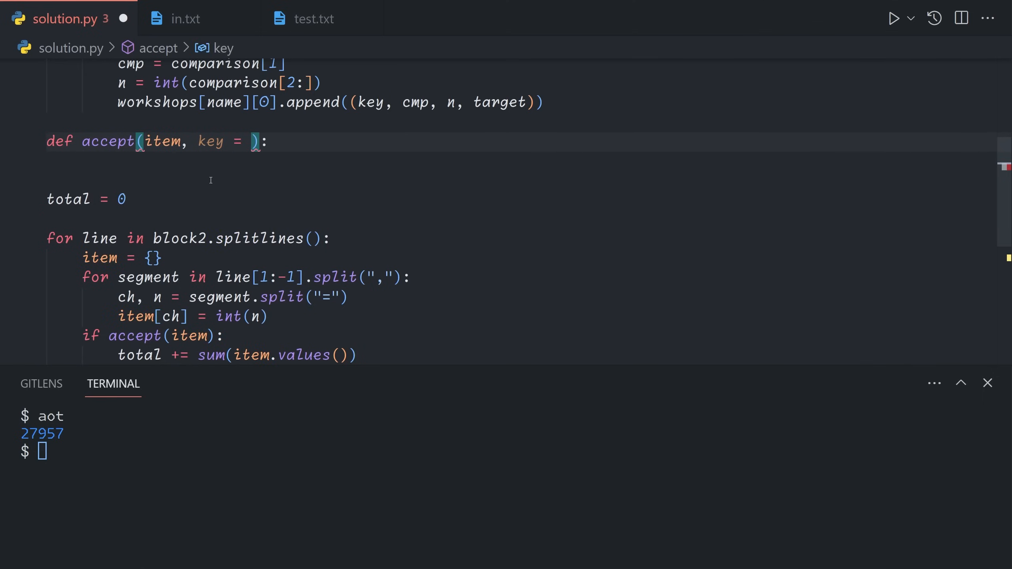
Step: Check the puzzle wording and rename every workshops occurrence to workflows with Ctrl+D
key(alt+Tab)
scroll(286, 244, up, 10)
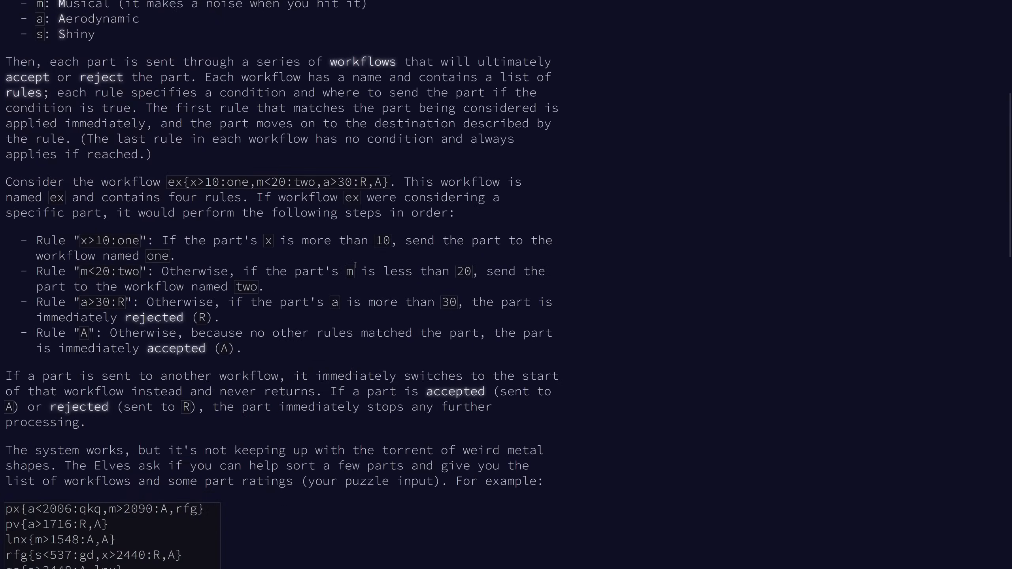
scroll(355, 267, down, 3)
key(alt+Tab)
click(118, 106)
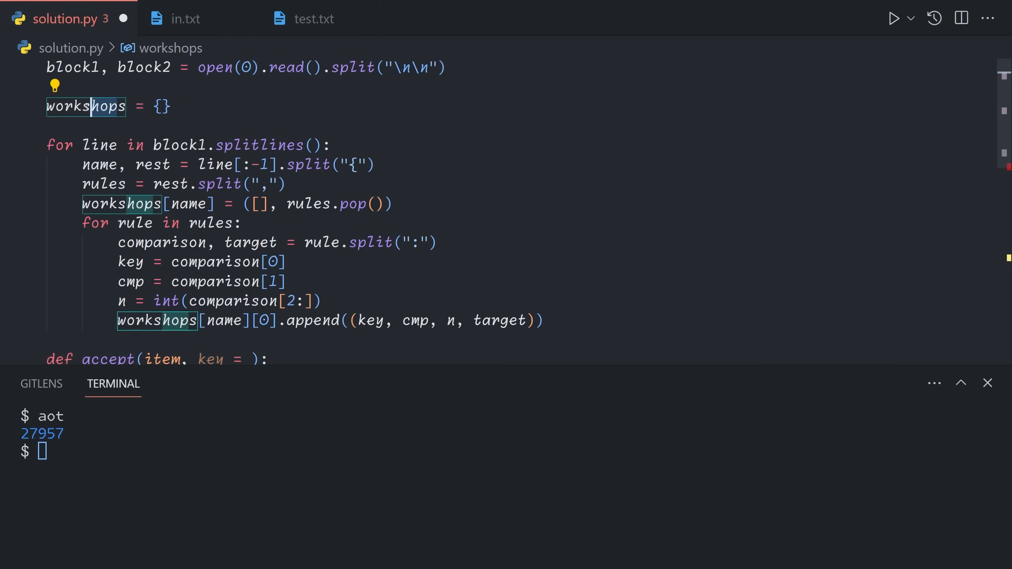
key(ctrl+d)
key(ctrl+d)
key(ctrl+d)
text(workf)
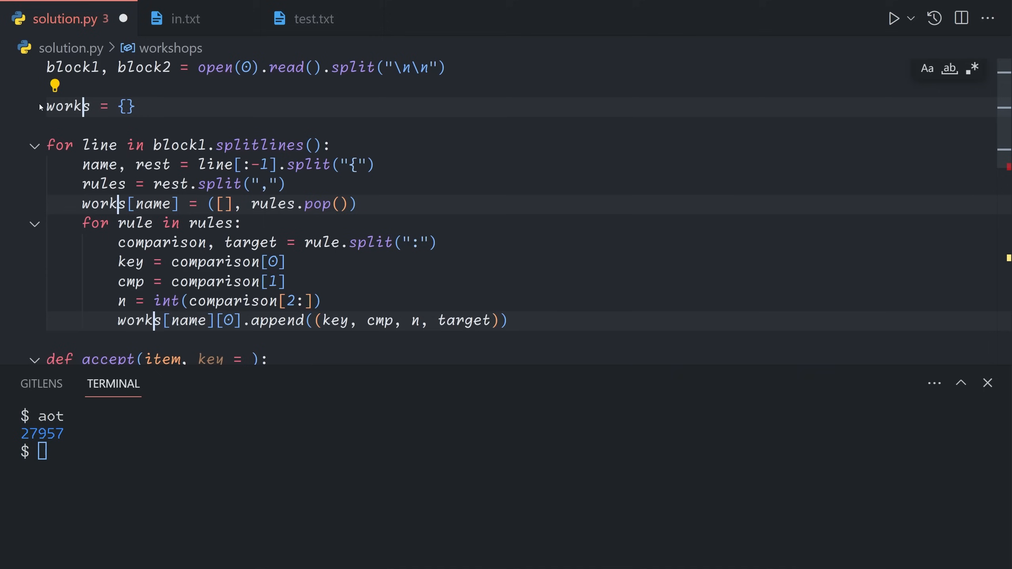
text(lows)
key(Escape)
scroll(287, 218, down, 5)
scroll(286, 218, down, 2)
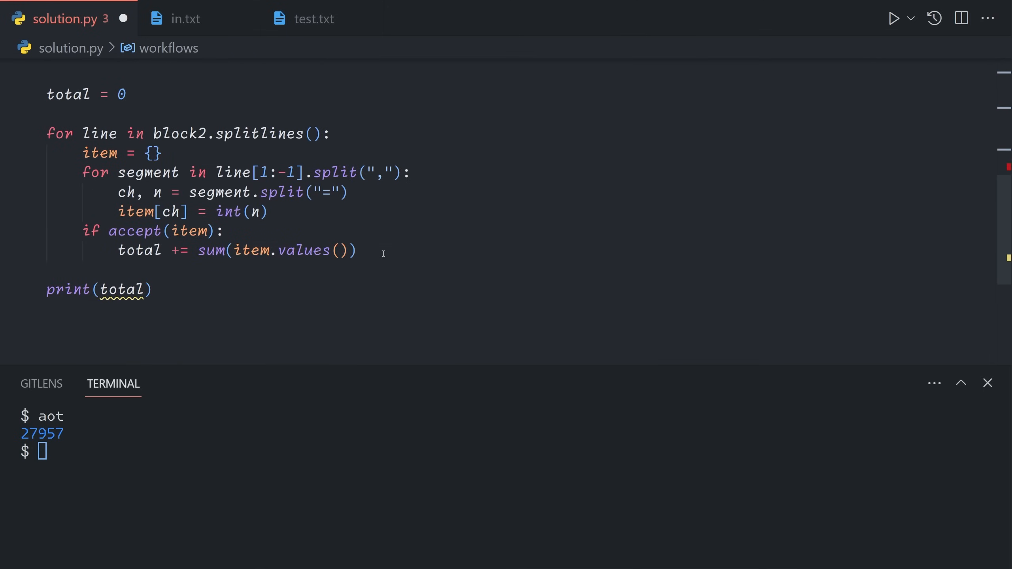
scroll(286, 218, up, 4)
Step: Change accept's signature to def accept(item, name = "in"):
click(244, 166)
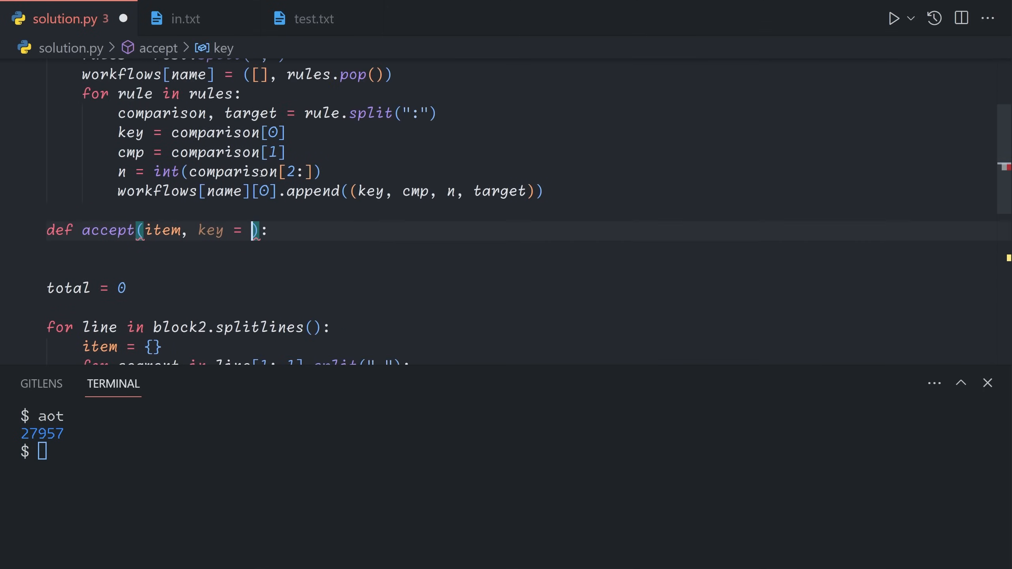
scroll(254, 167, up, 2)
key(BackSpace)
key(BackSpace)
key(BackSpace)
text(name = )
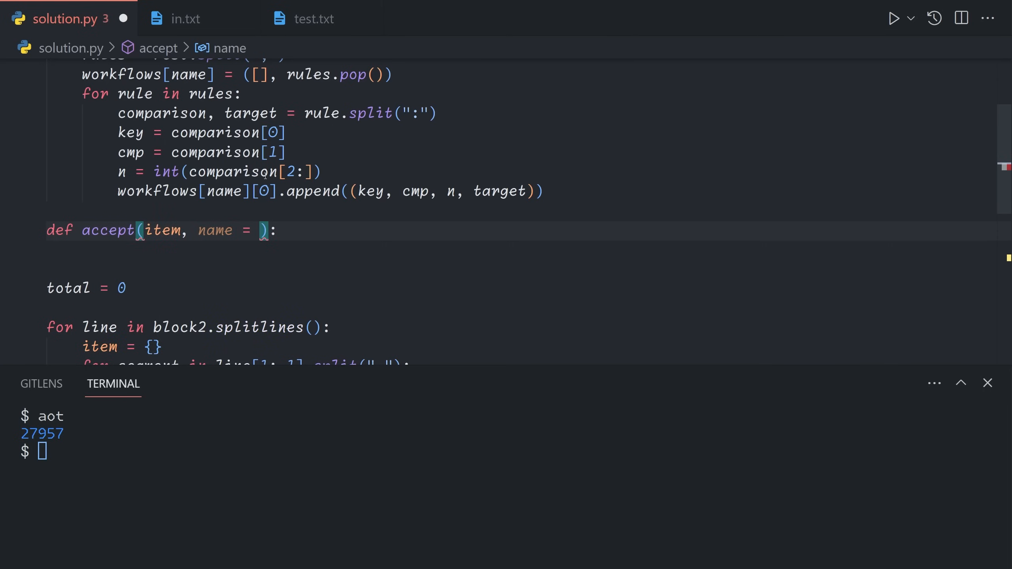
text("in")
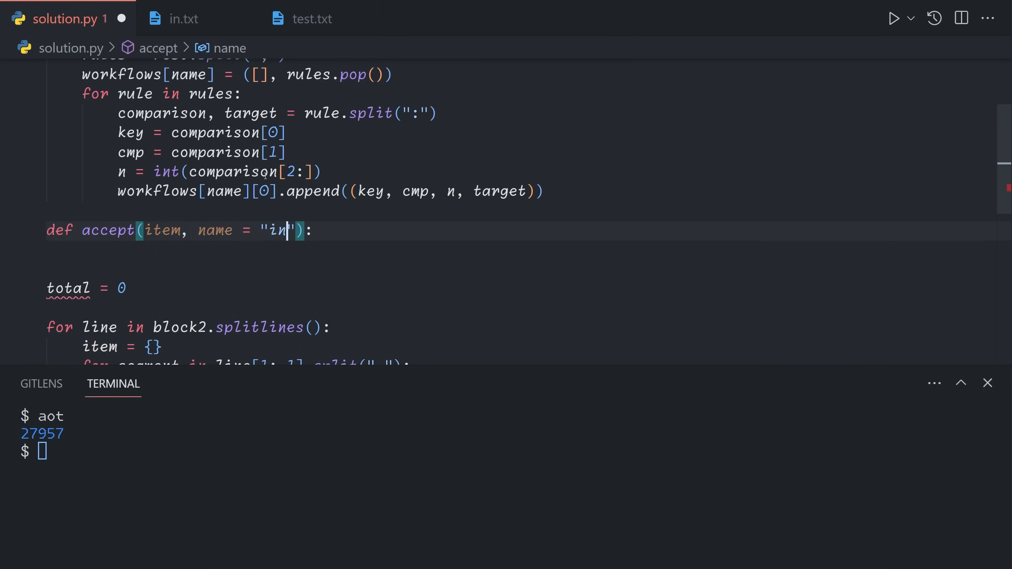
key(End)
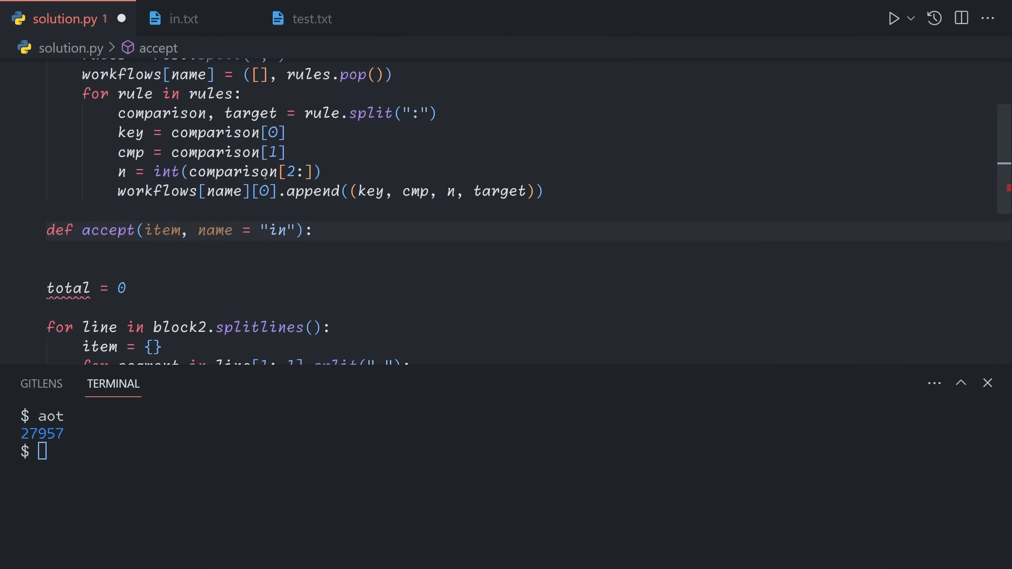
Step: Have accept return False when name is "R"
key(Return)
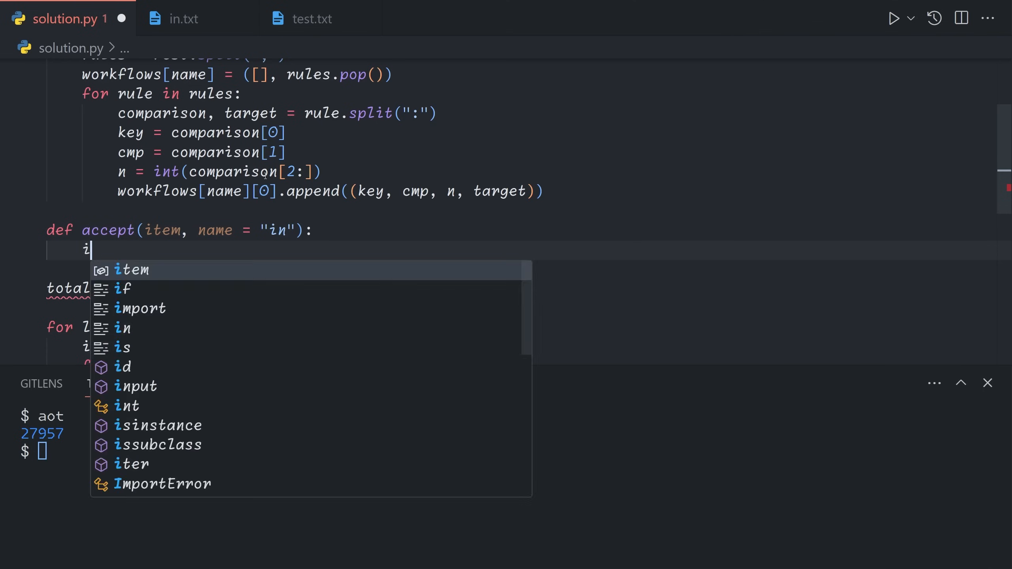
text(if name == "R":)
key(Return)
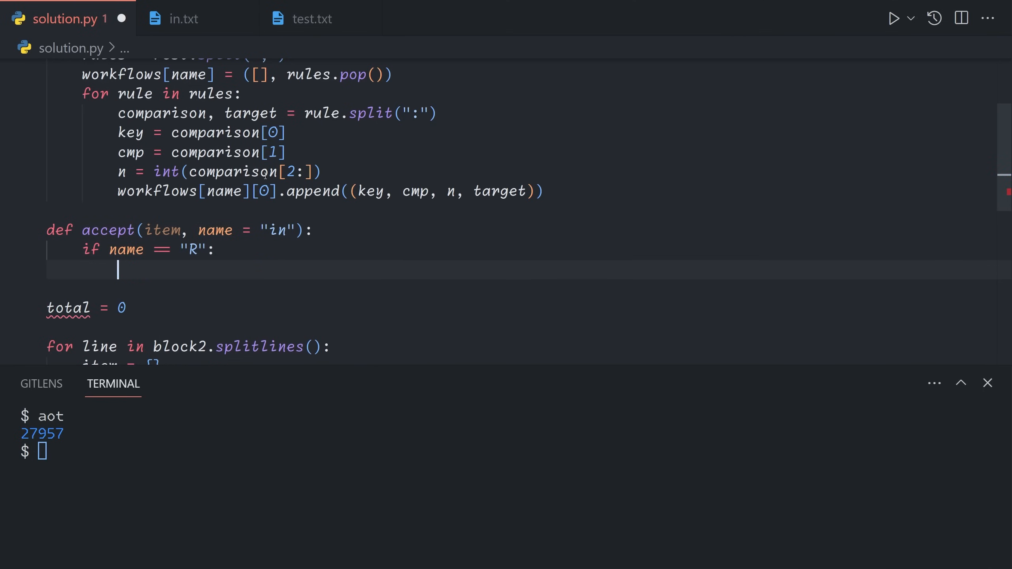
text(re)
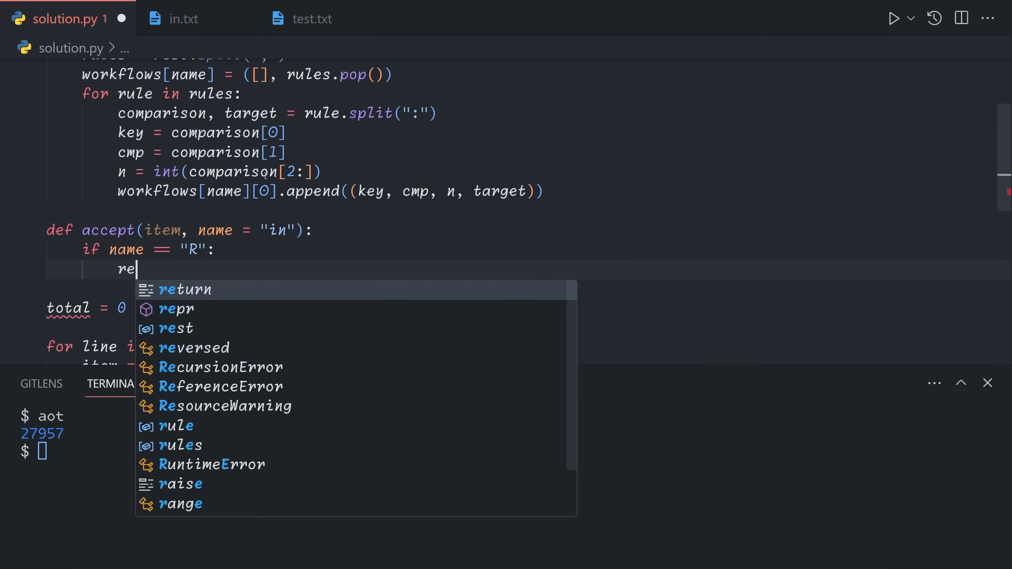
text(turn False)
key(BackSpace)
text(e)
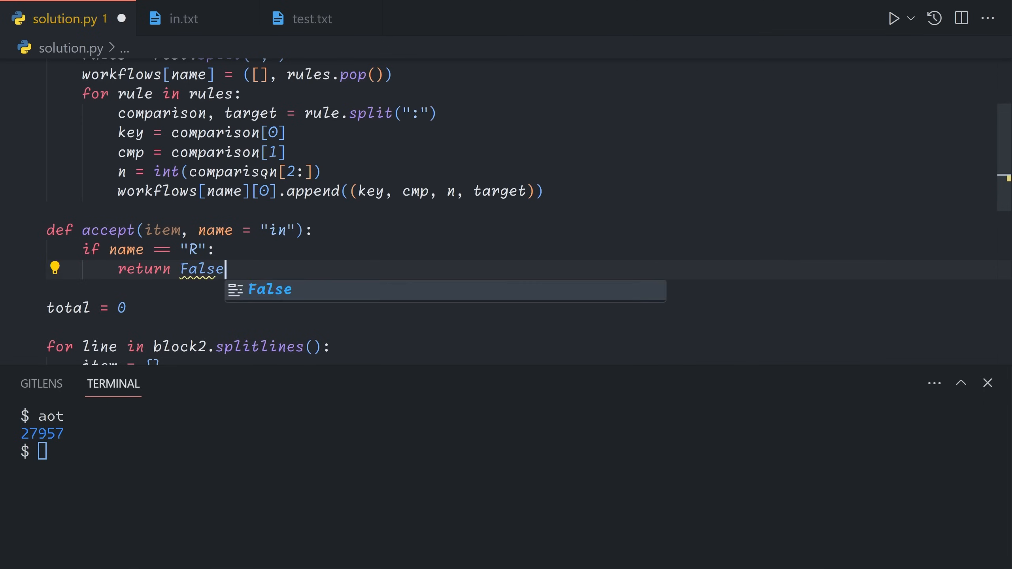
key(Return)
key(BackSpace)
text(if name == )
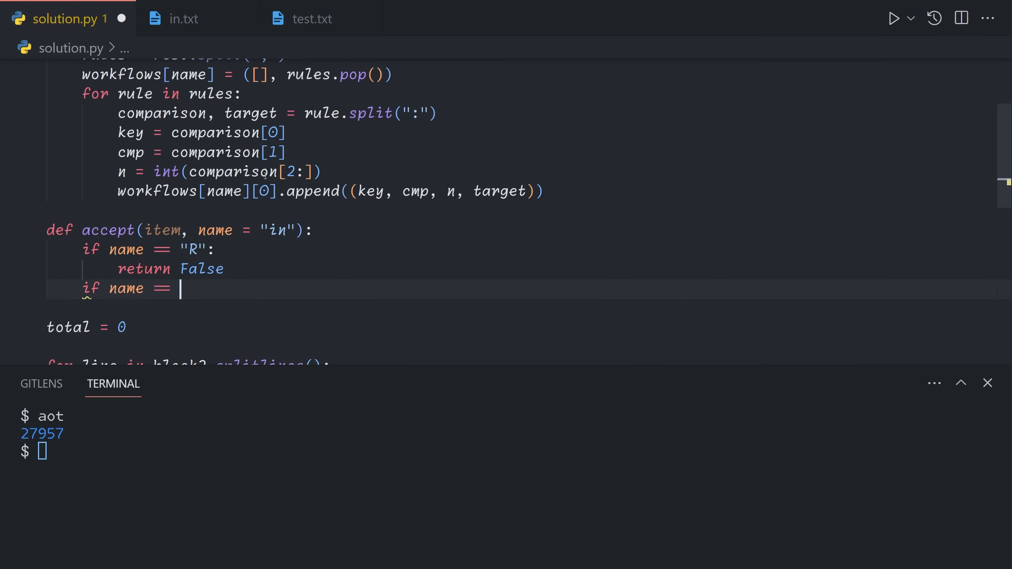
text("A":)
Step: Have accept return True when name is "A", followed by a blank separating line
key(Return)
text(return True)
key(Return)
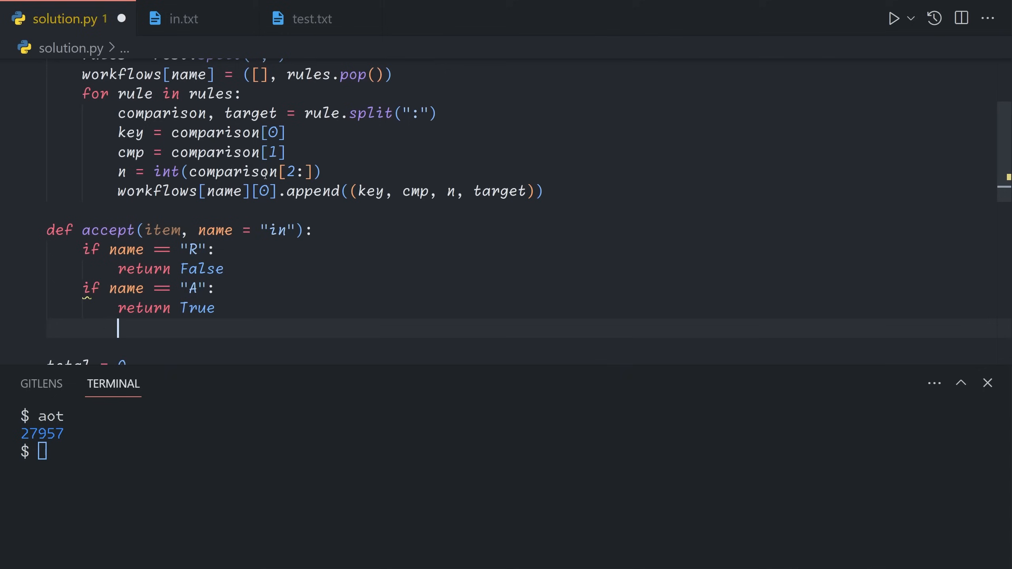
key(Return)
key(BackSpace)
scroll(237, 237, down, 1)
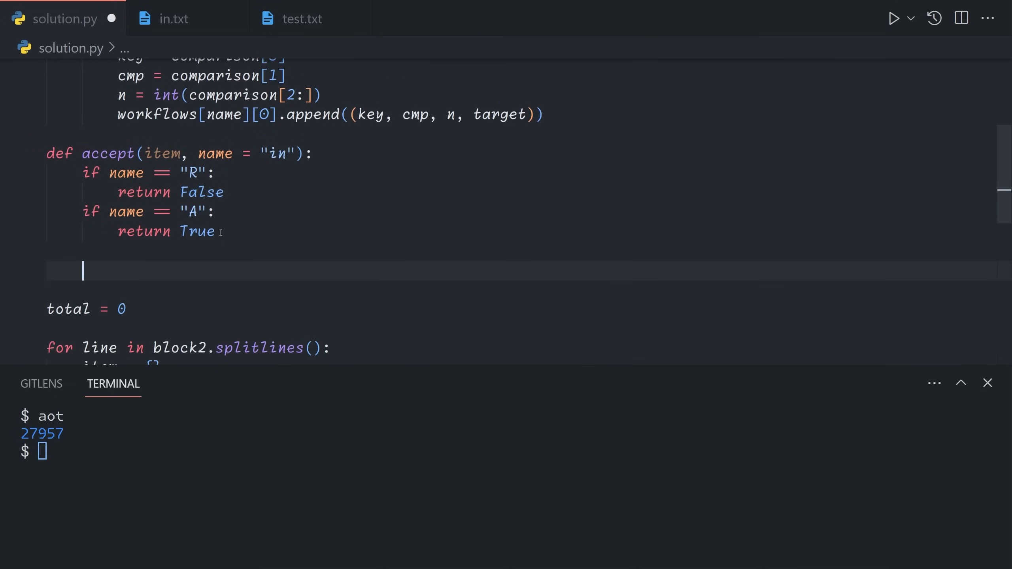
Step: Unpack rules and fallback from workflows[name] in accept, renaming workflow to rules, and save
key(BackSpace)
key(Down)
text(workflow)
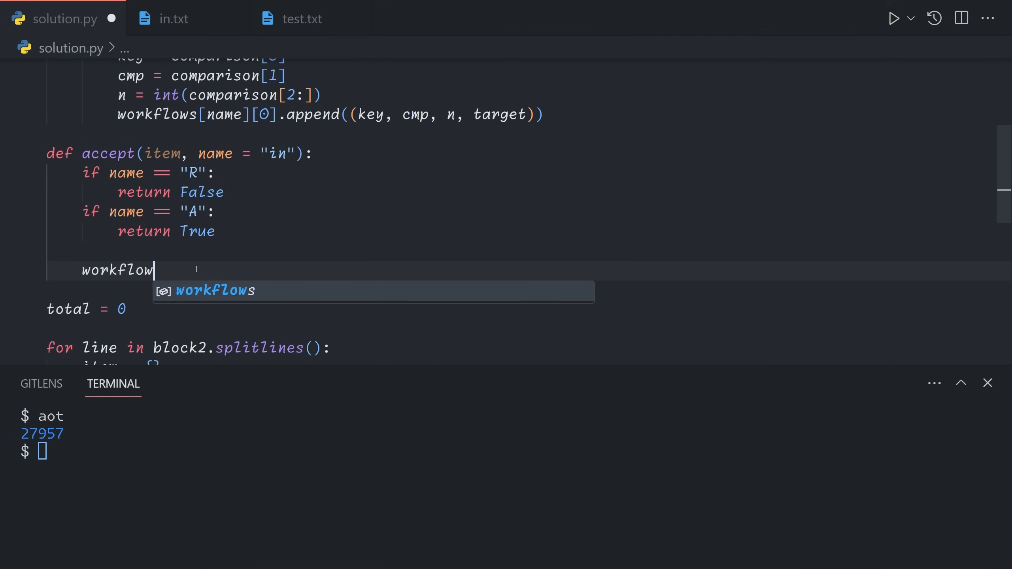
text(, d)
key(BackSpace)
text(fallback)
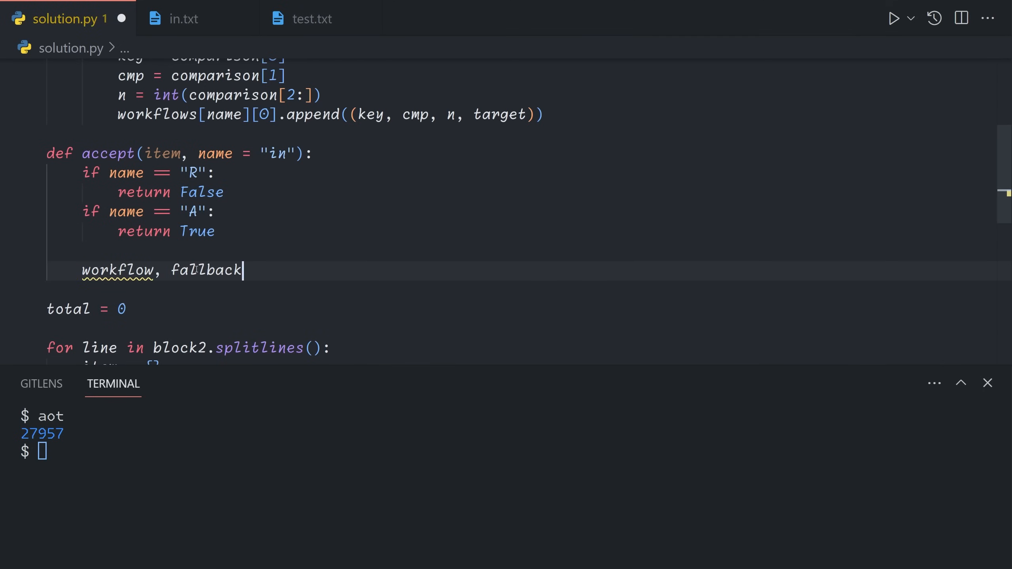
text( = workflows[name)
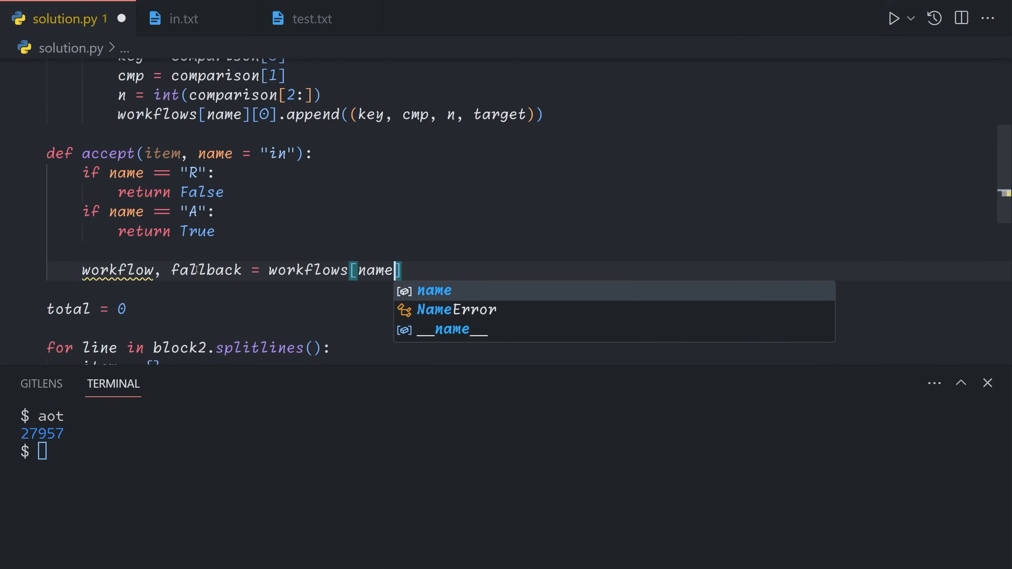
text(])
key(ctrl+s)
double_click(119, 271)
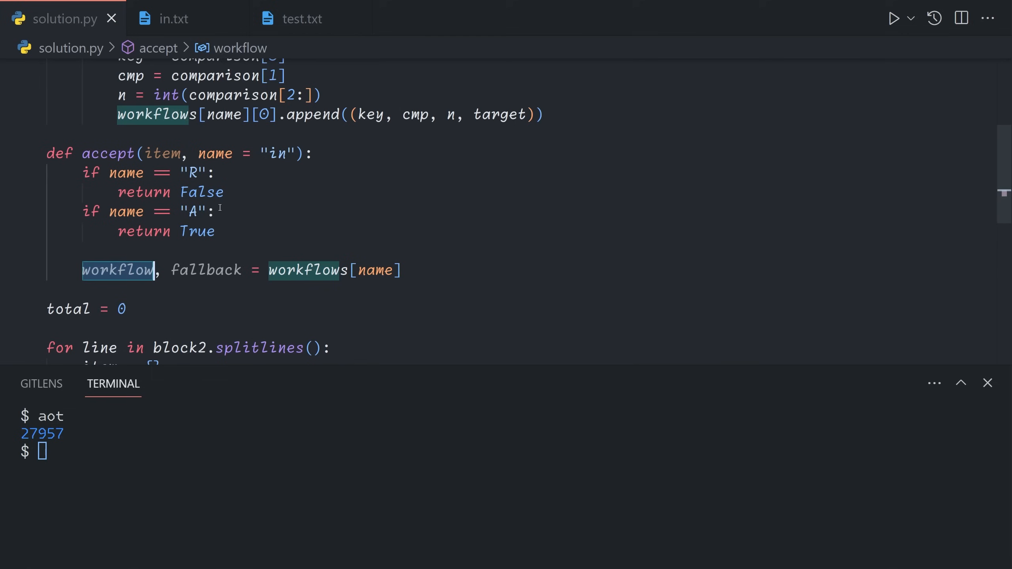
text(rules)
key(Escape)
key(ctrl+s)
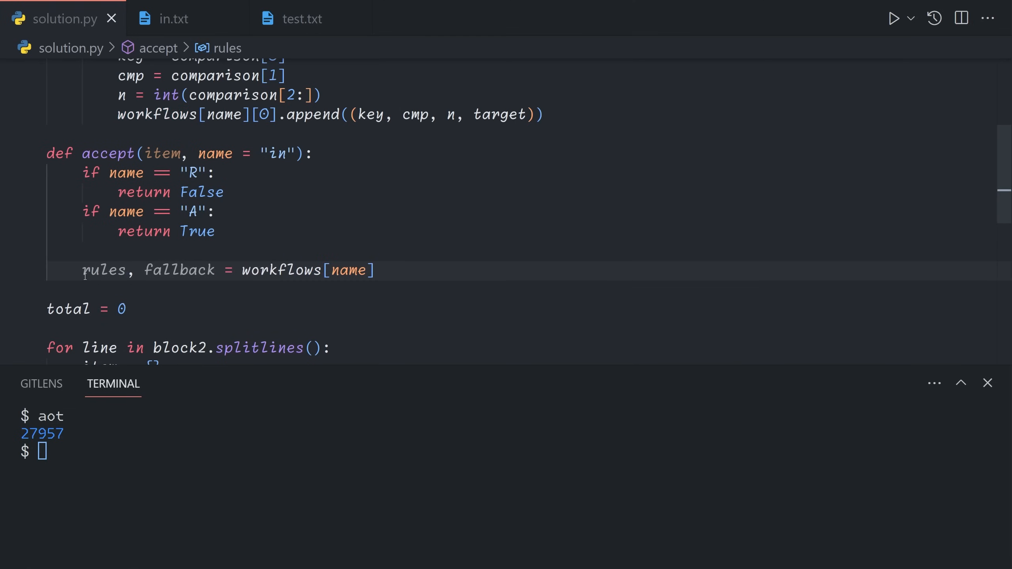
Step: Highlight rules, key, cmp, n, target and fallback to review how the rule tuple will be used
double_click(103, 271)
scroll(378, 148, up, 2)
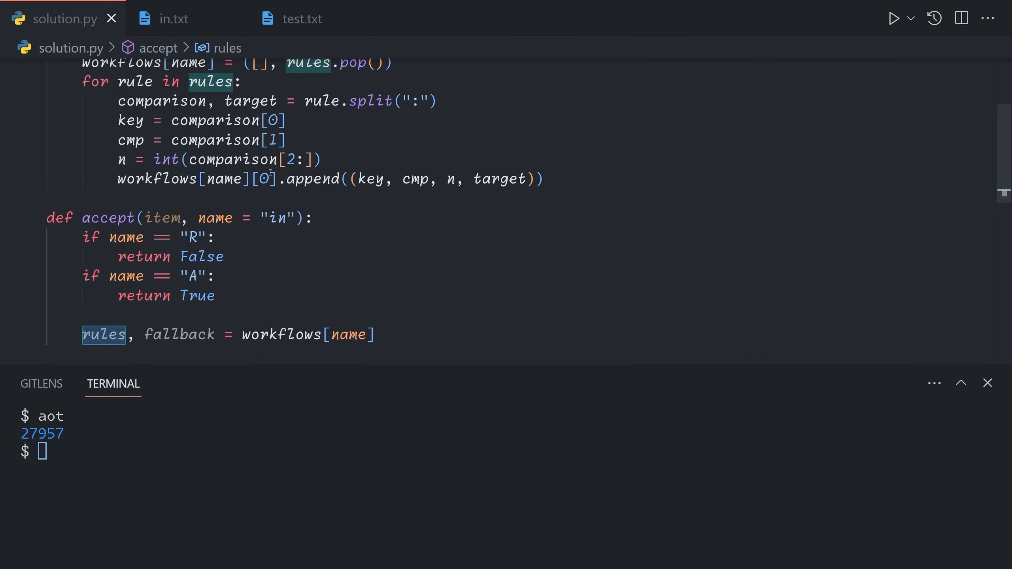
double_click(129, 120)
double_click(129, 140)
double_click(451, 178)
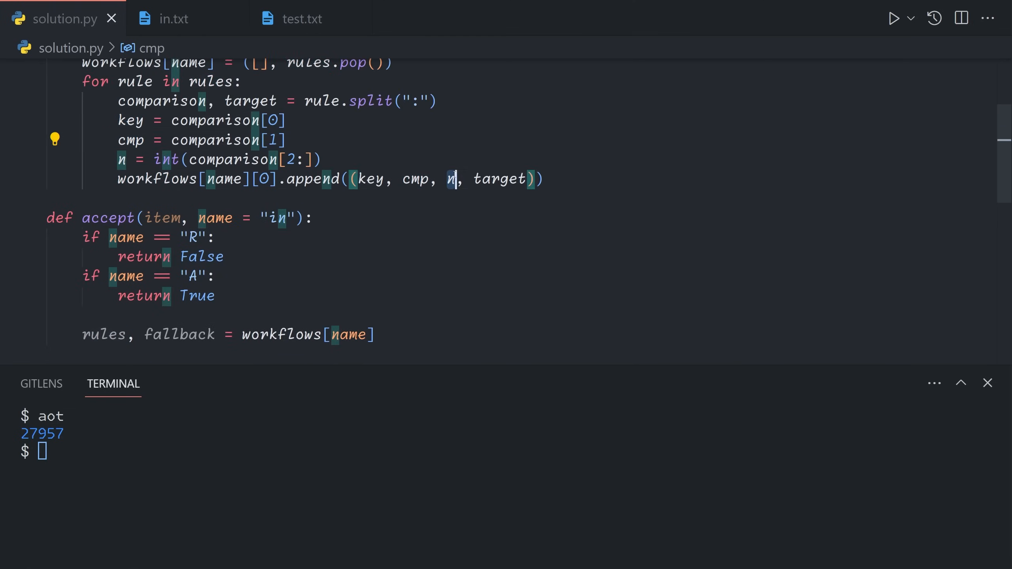
double_click(500, 179)
scroll(352, 198, down, 2)
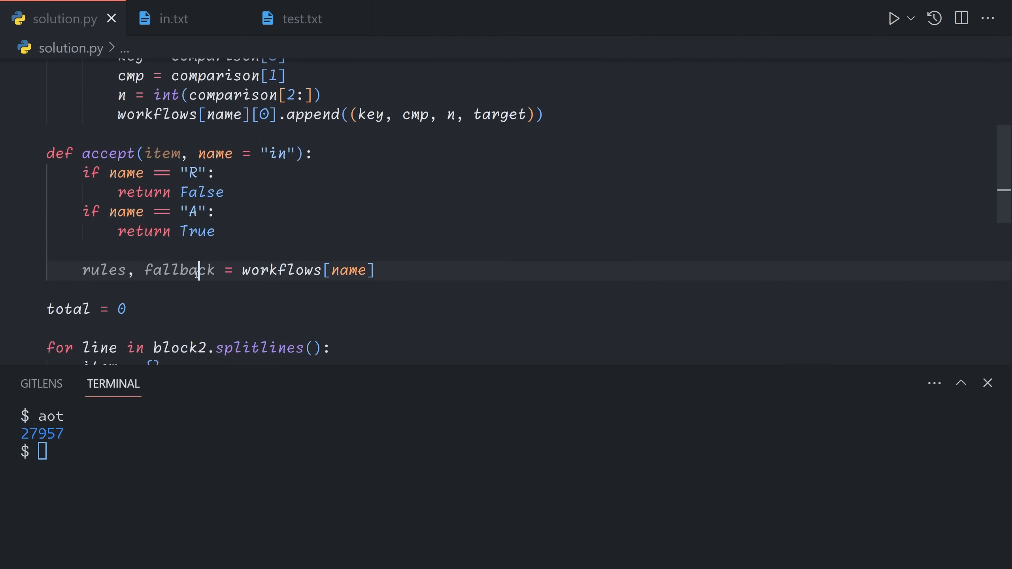
double_click(197, 272)
scroll(316, 237, up, 2)
scroll(411, 82, up, 2)
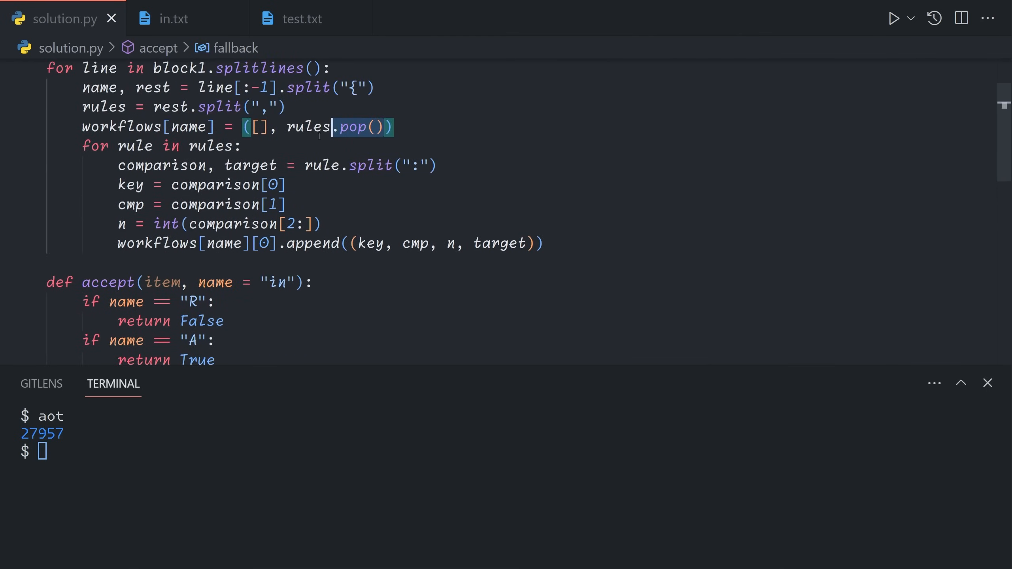
drag(382, 126, 287, 127)
scroll(382, 155, down, 2)
scroll(382, 155, down, 2)
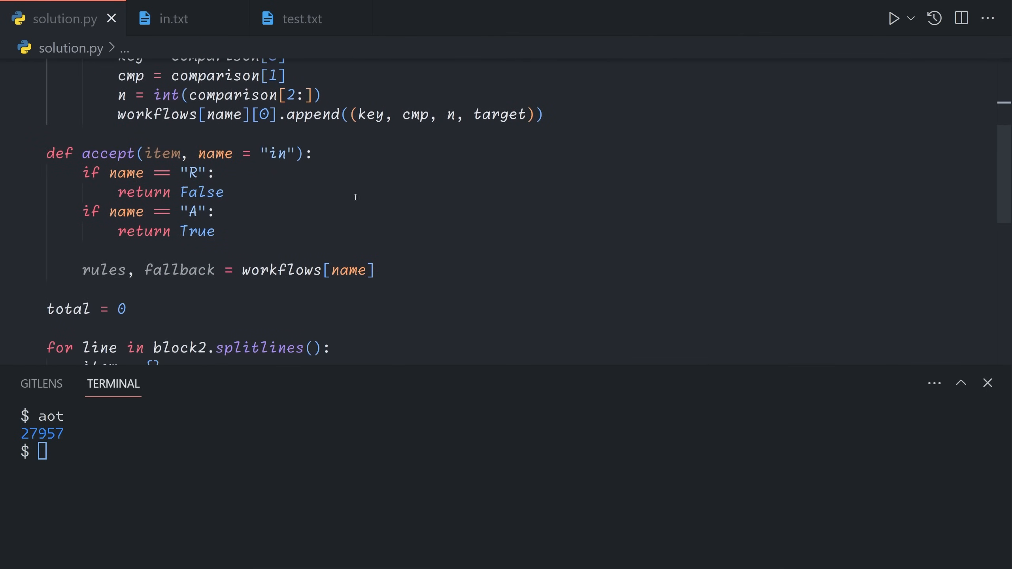
click(404, 273)
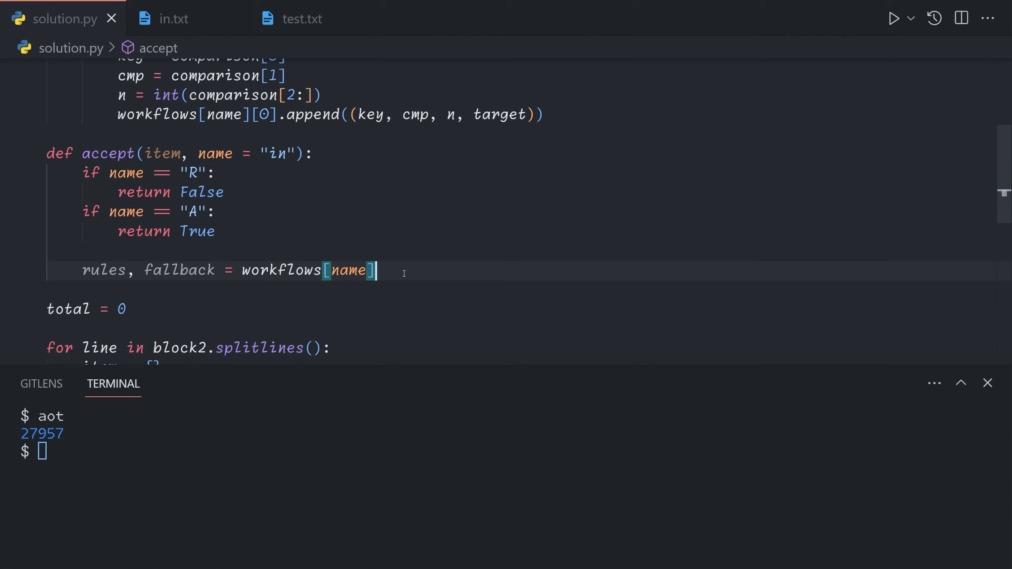
Step: Loop 'for key, cmp, n, target in rules' and test 'if eval(f"{item[key]} {cmp} {n}")'
key(Return)
key(Return)
text(for )
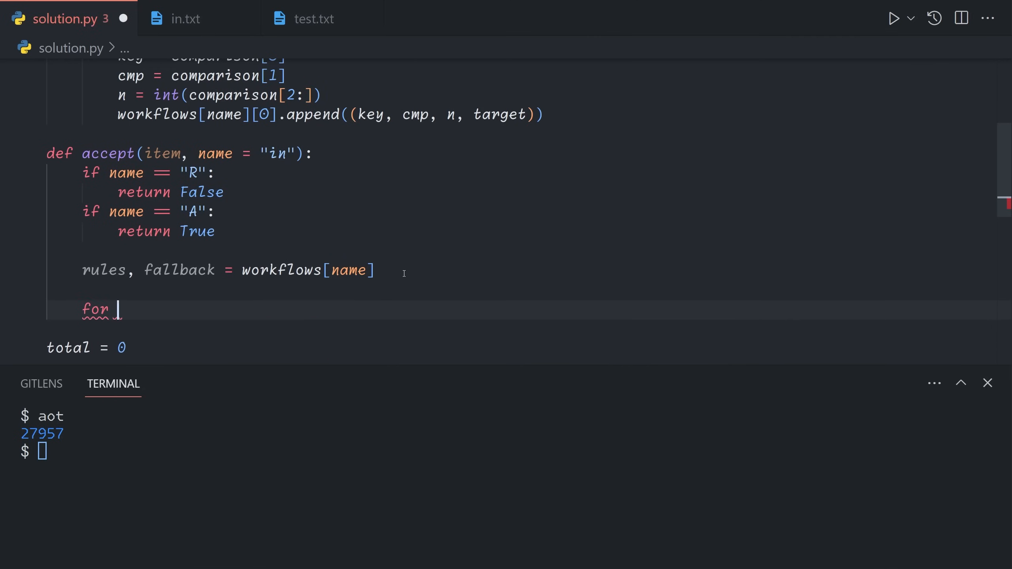
text(key, cmp,)
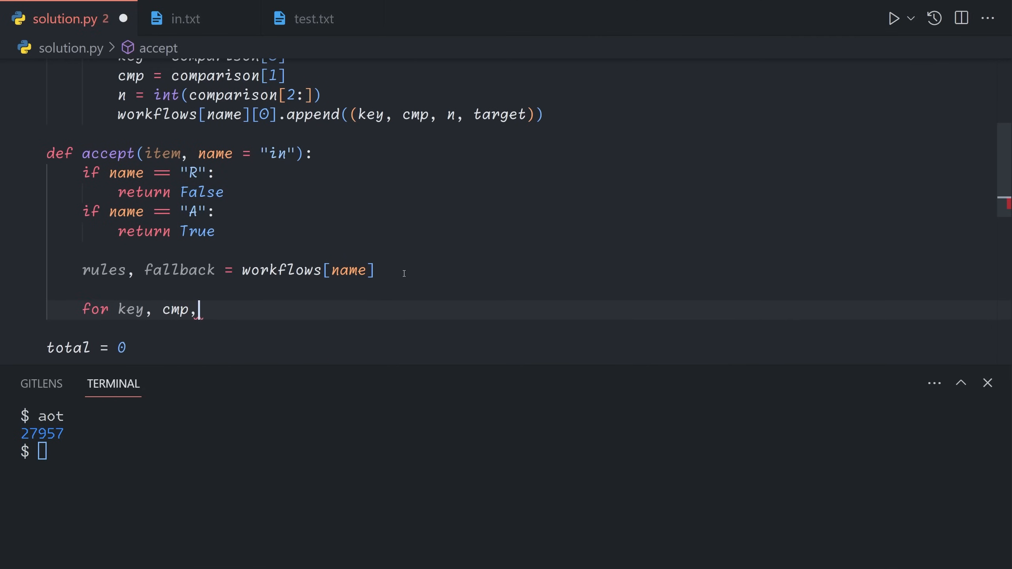
text( n, target in rule)
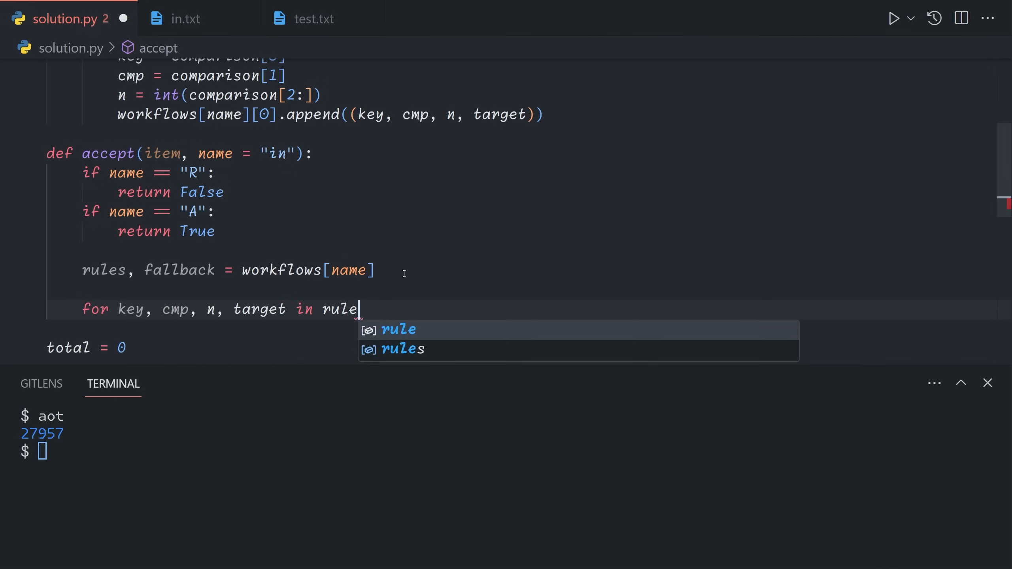
text(s:)
key(Return)
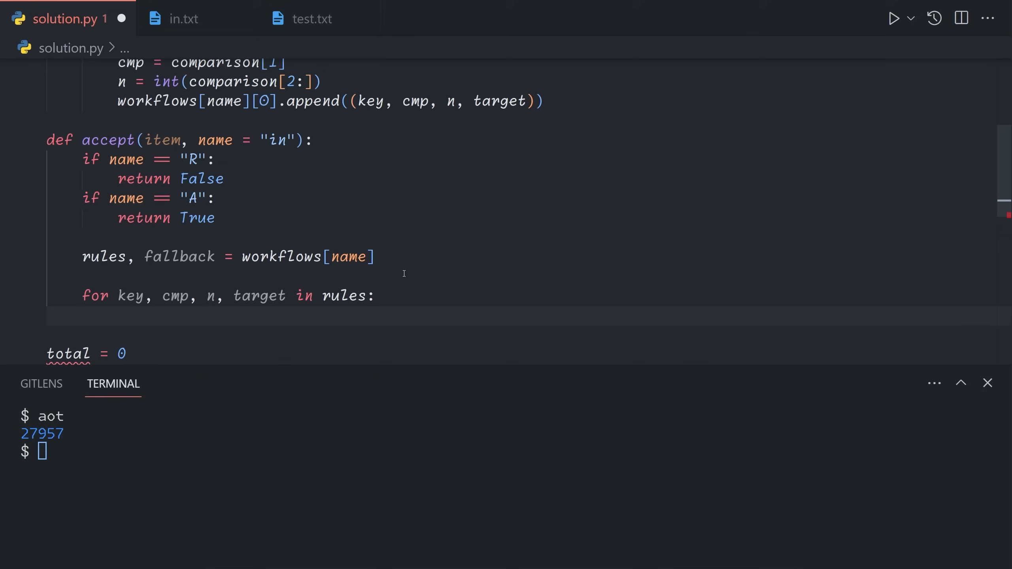
text(if eval)
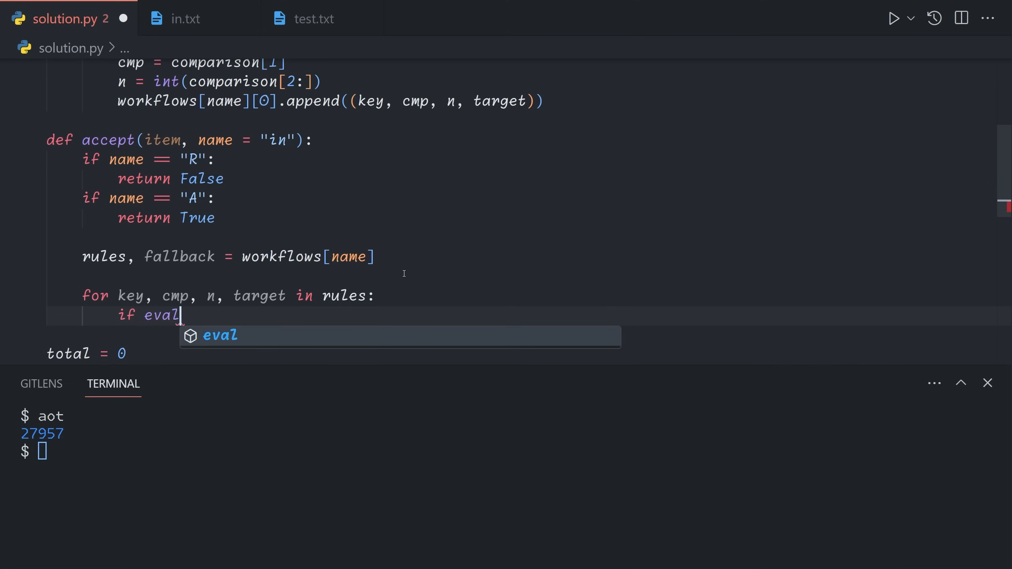
text(()
key(Escape)
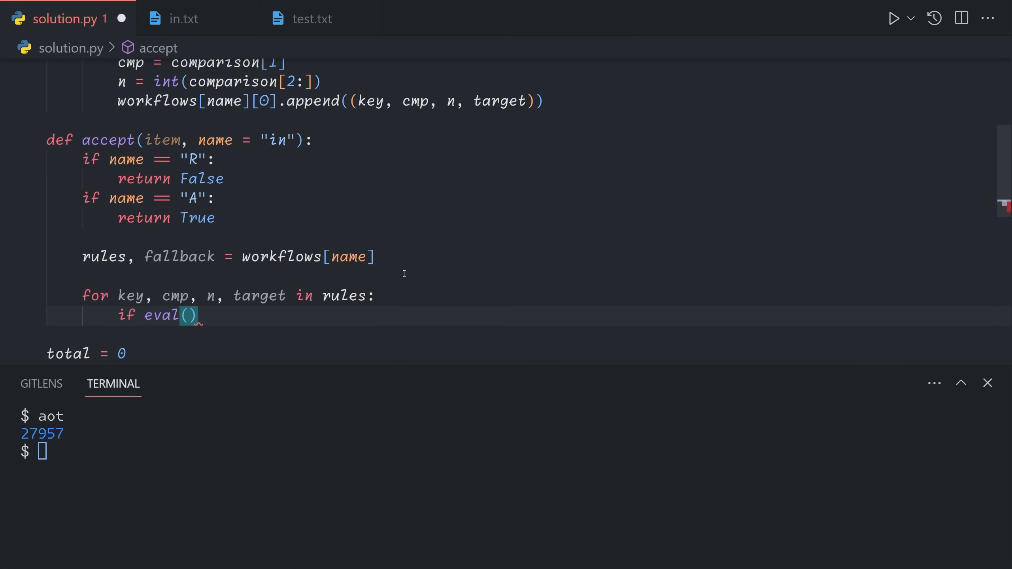
text(f")
text({item)
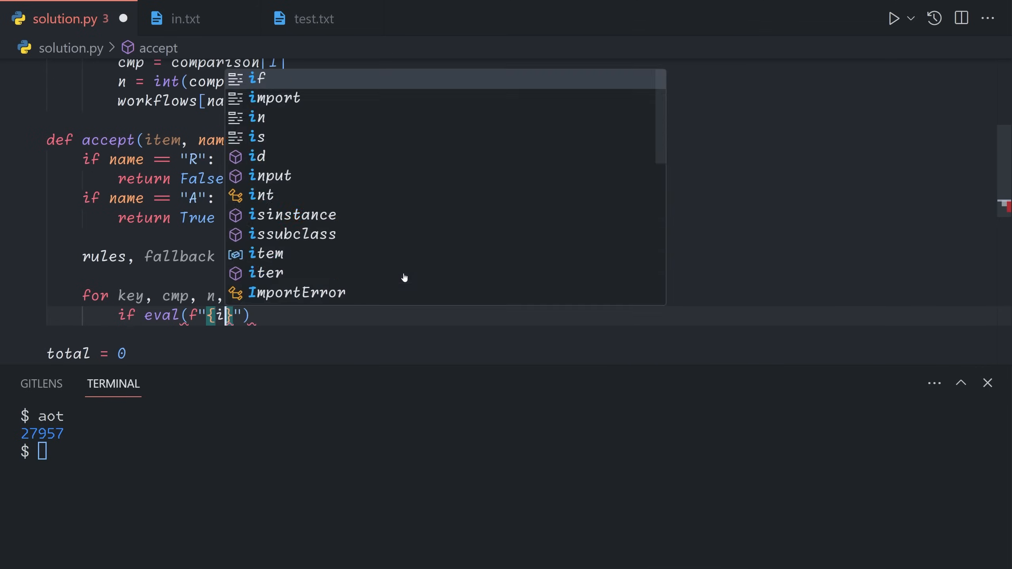
text([key]}} {)
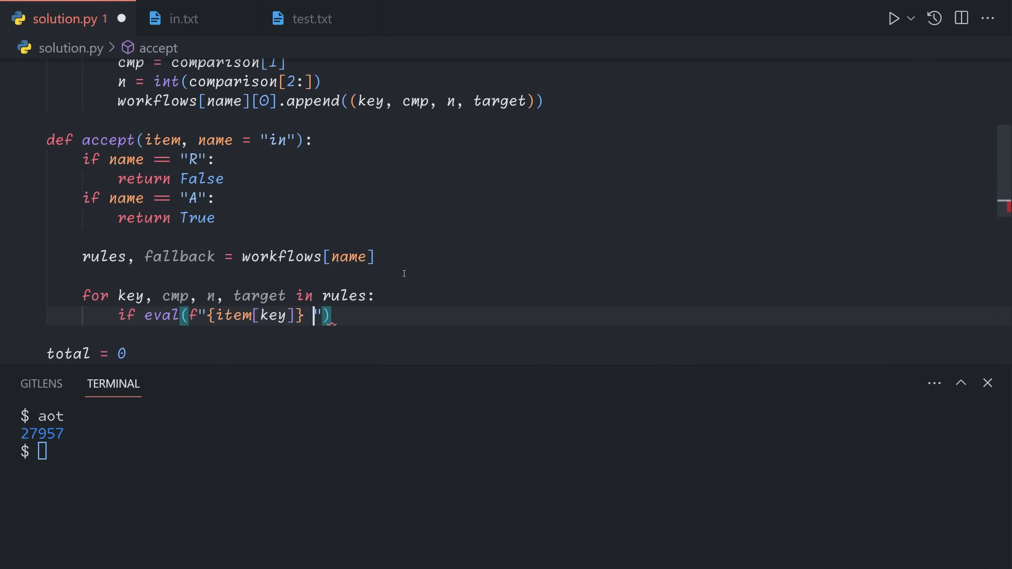
text(cmp} {n)
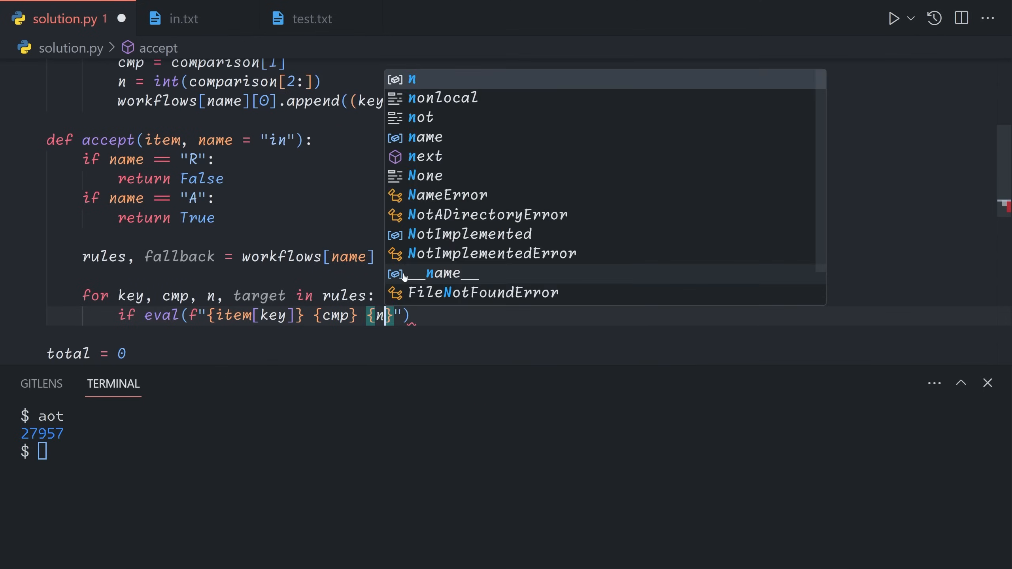
text(})
key(End)
scroll(407, 305, down, 3)
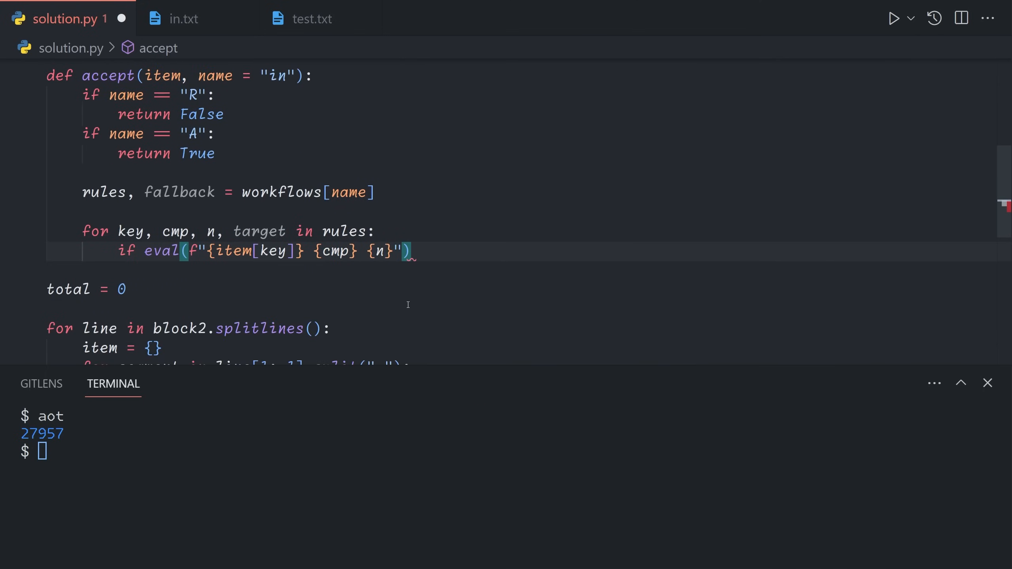
text(:)
key(Return)
Step: Look up example values 1351 and 2876 in the puzzle and write a sample eval("2876 < 1351") line
key(alt+Tab)
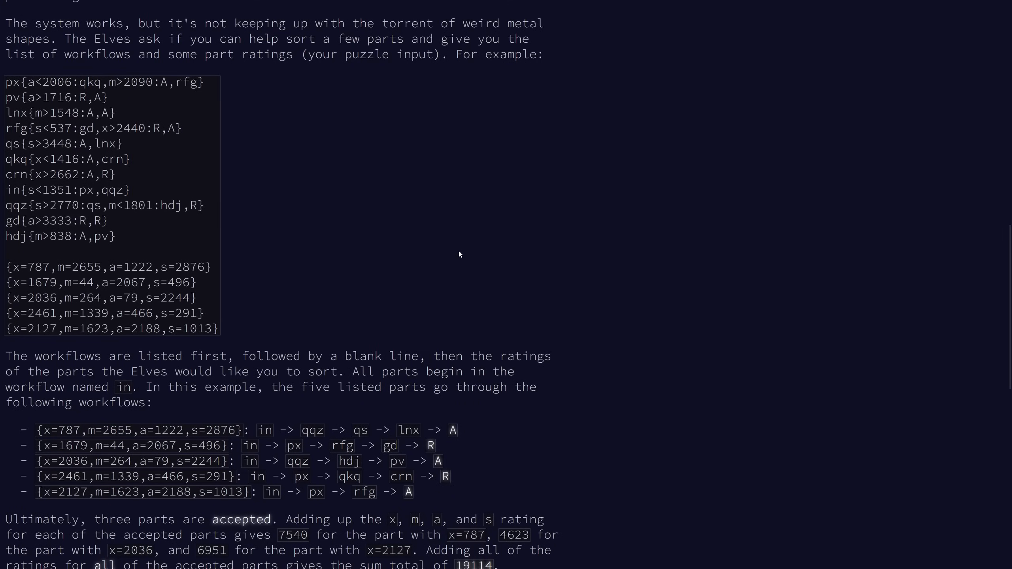
scroll(459, 254, down, 3)
scroll(459, 255, up, 3)
double_click(64, 429)
click(125, 289)
double_click(56, 190)
double_click(221, 430)
key(alt+Tab)
text(=>)
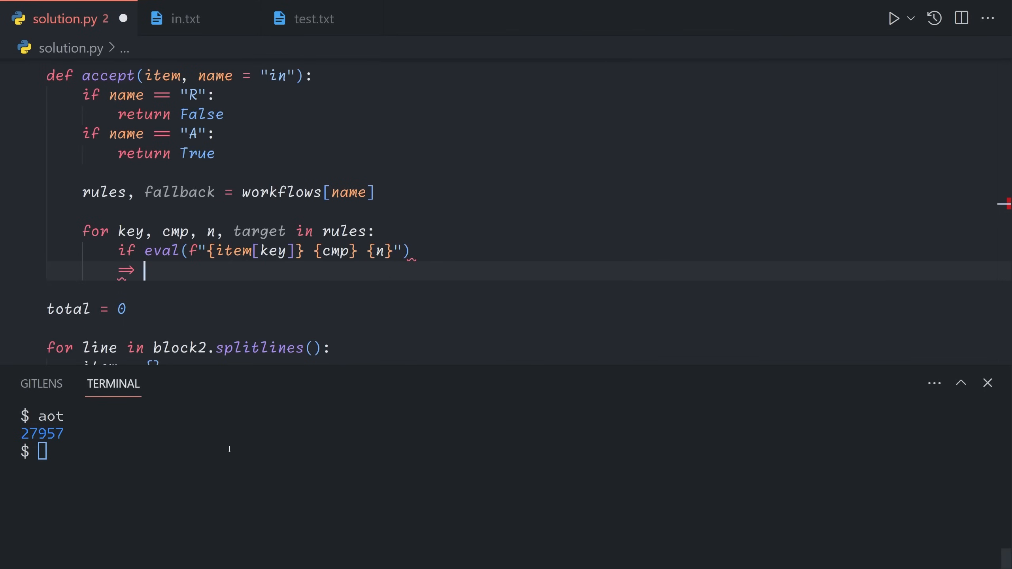
text( eval)
key(BackSpace)
key(BackSpace)
key(BackSpace)
text(if eval()
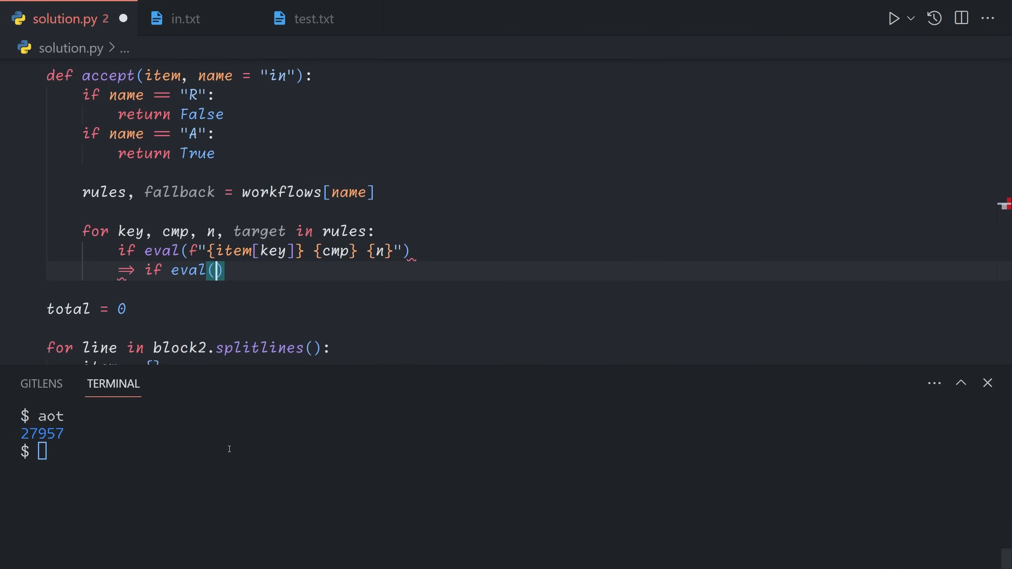
key(alt+Tab)
key(alt+Tab)
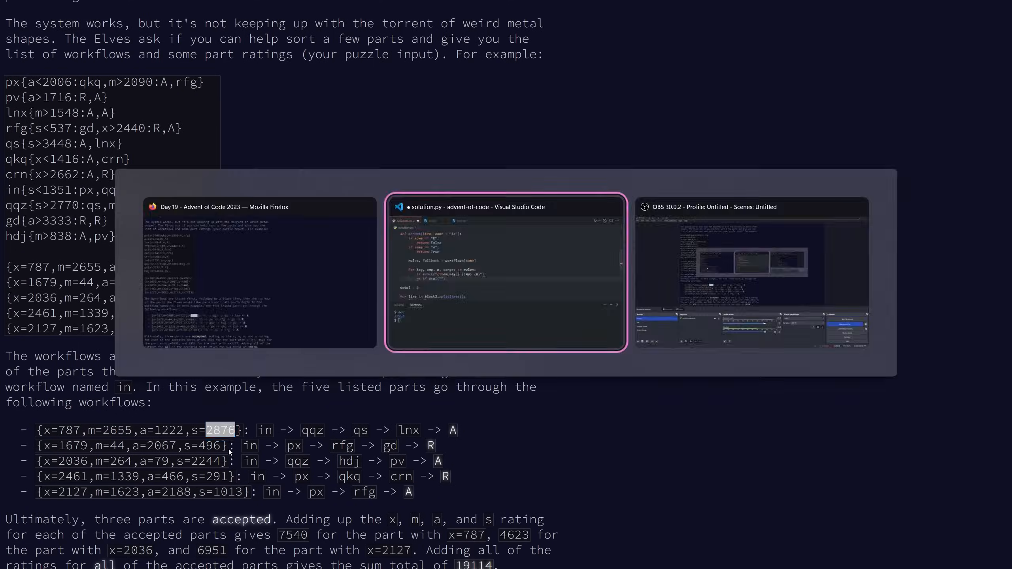
text("2876 <)
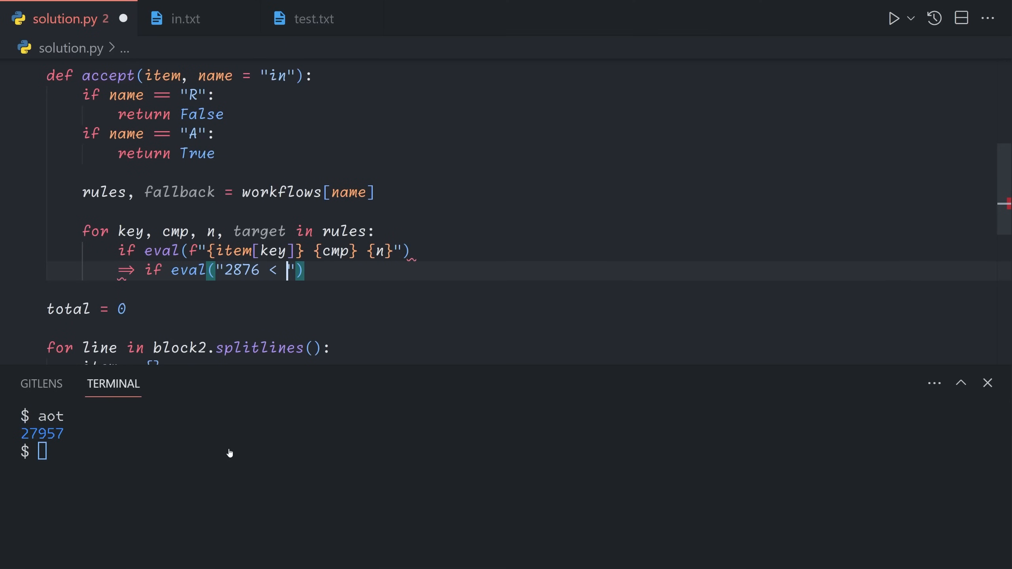
key(alt+Tab)
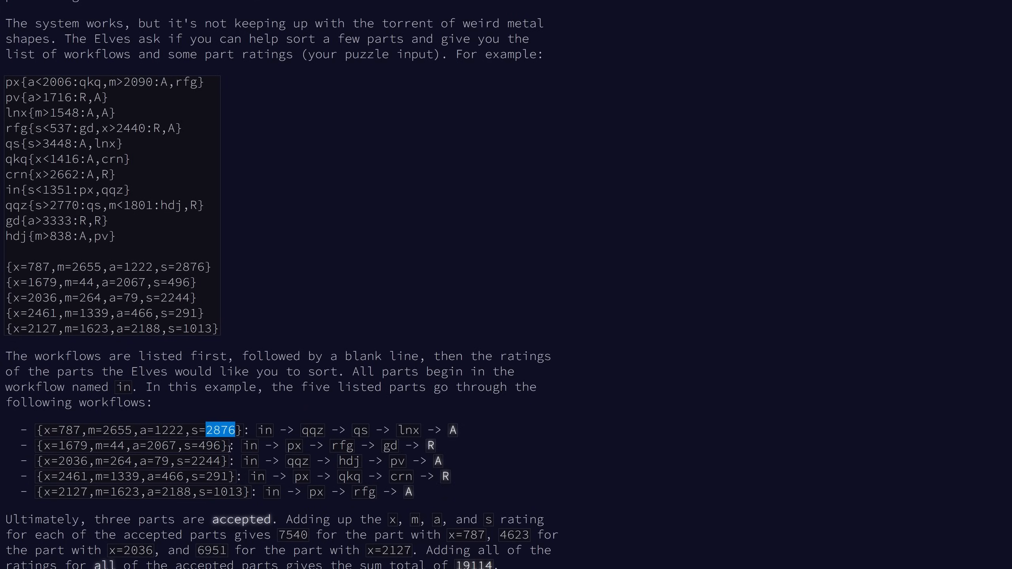
key(alt+Tab)
text(1351)
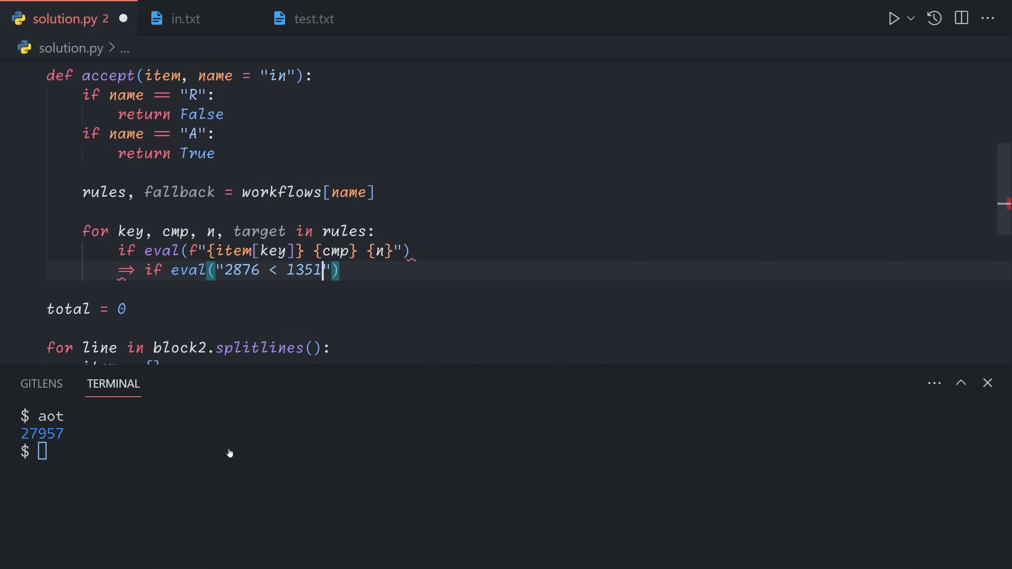
Step: Select and delete the temporary eval("2876 < 1351") example line
key(End)
key(ctrl+shift+Left)
key(ctrl+shift+Left)
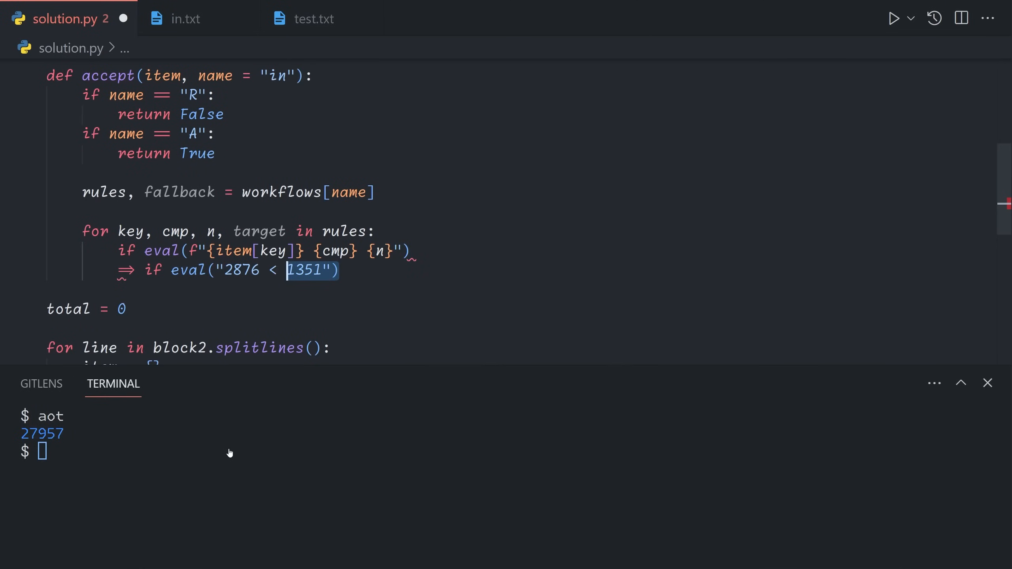
key(ctrl+shift+Left)
key(ctrl+shift+Left)
key(ctrl+shift+Left)
key(ctrl+shift+Left)
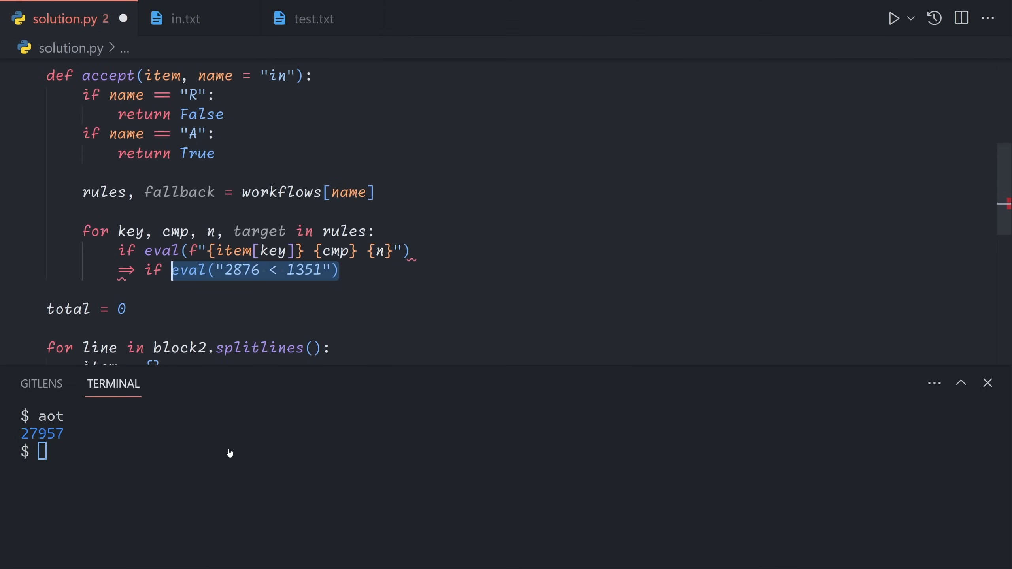
click(369, 279)
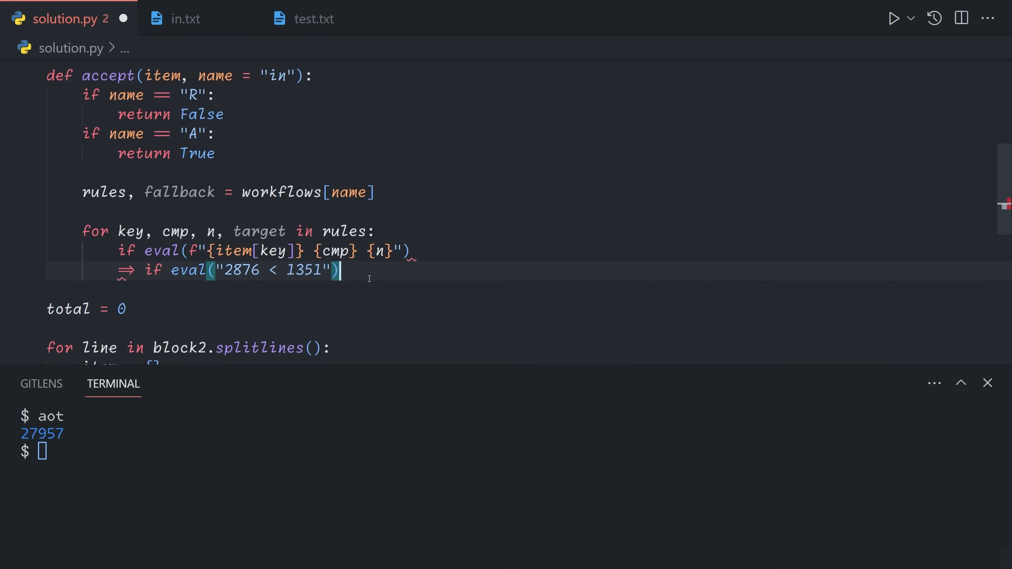
shift+click(414, 250)
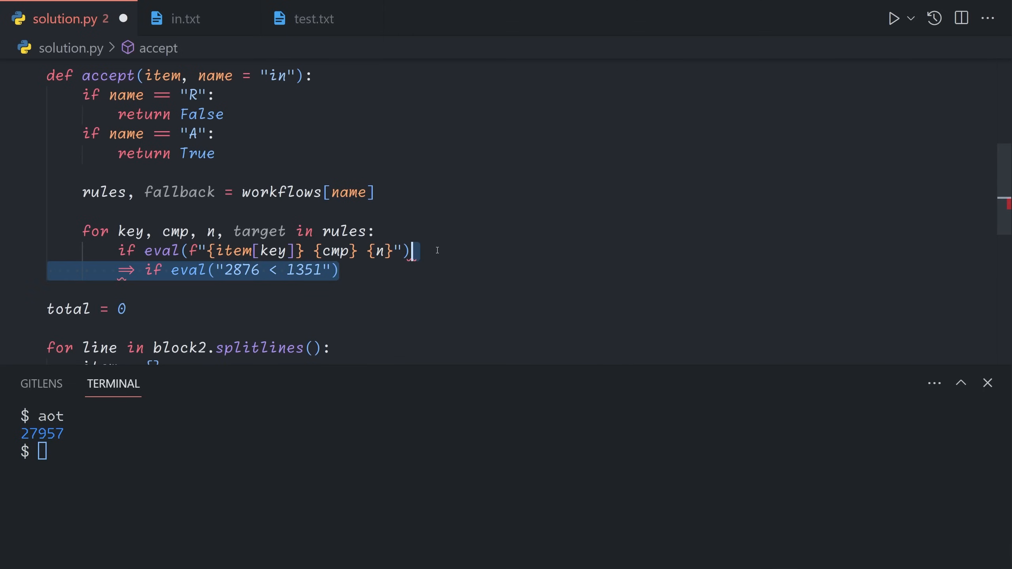
key(BackSpace)
Step: Delete the if eval(...) condition line and add blank lines above def accept
key(Up)
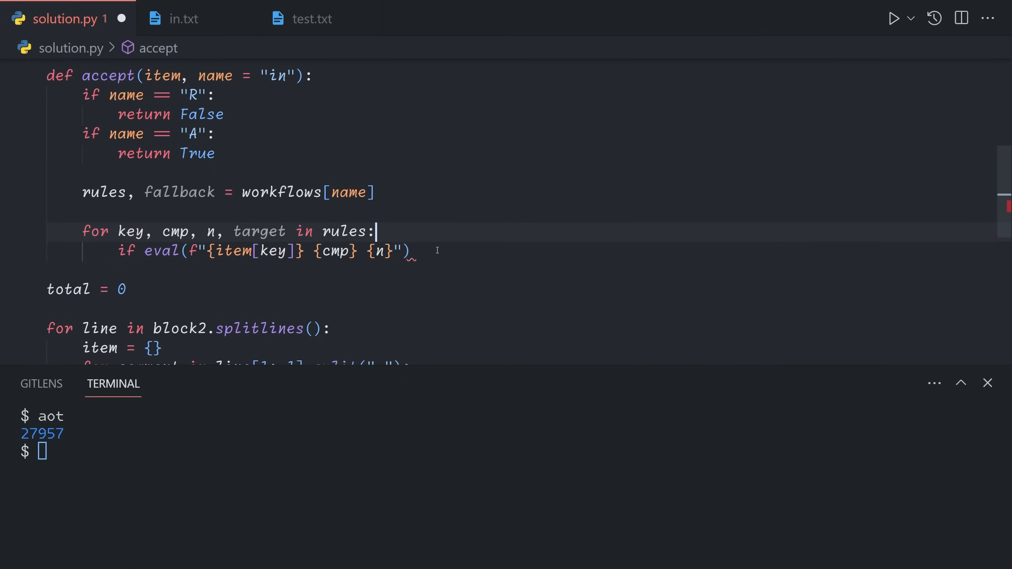
click(437, 250)
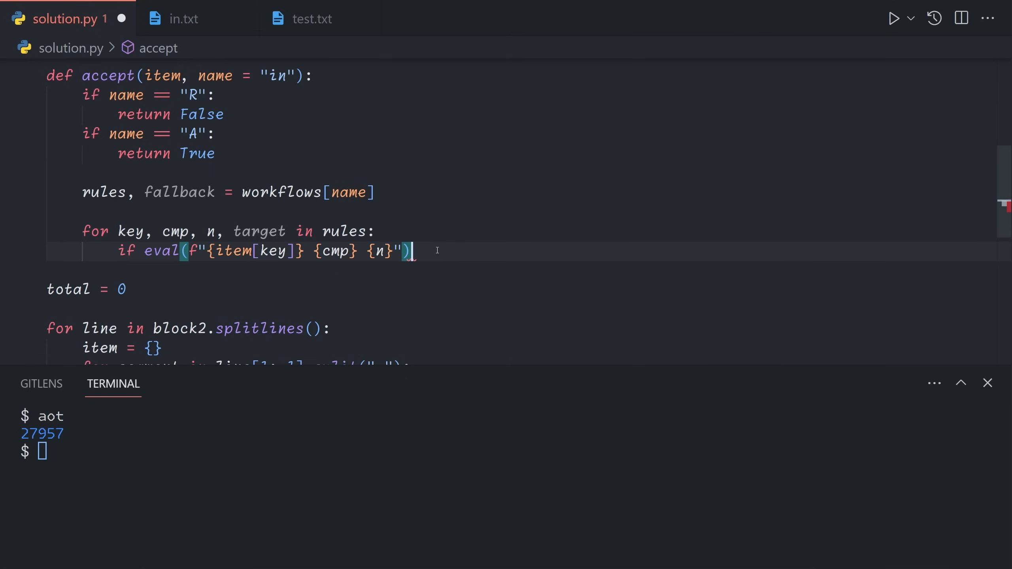
key(ctrl+shift+k)
key(Up)
key(Up)
key(Up)
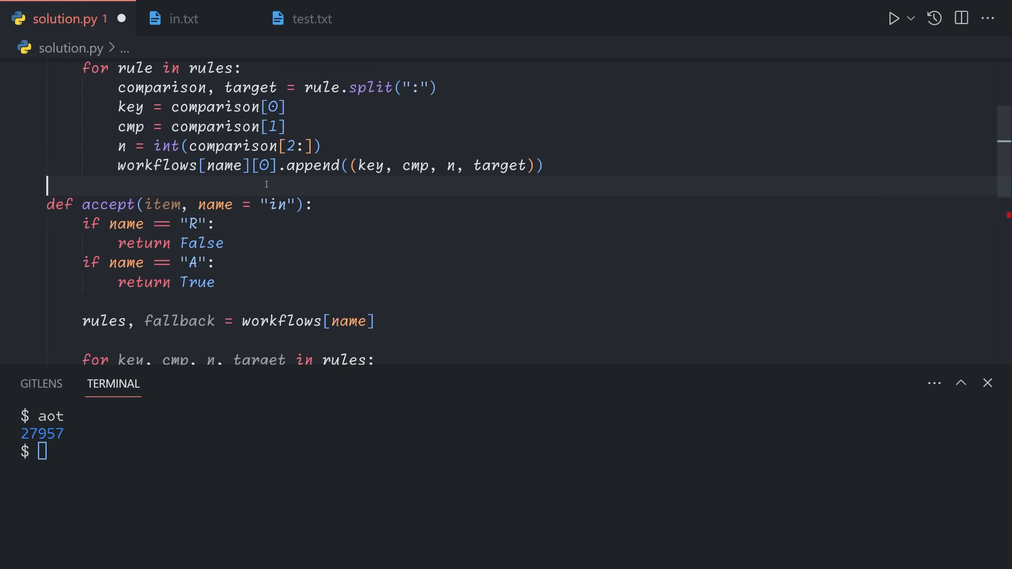
key(Return)
key(Up)
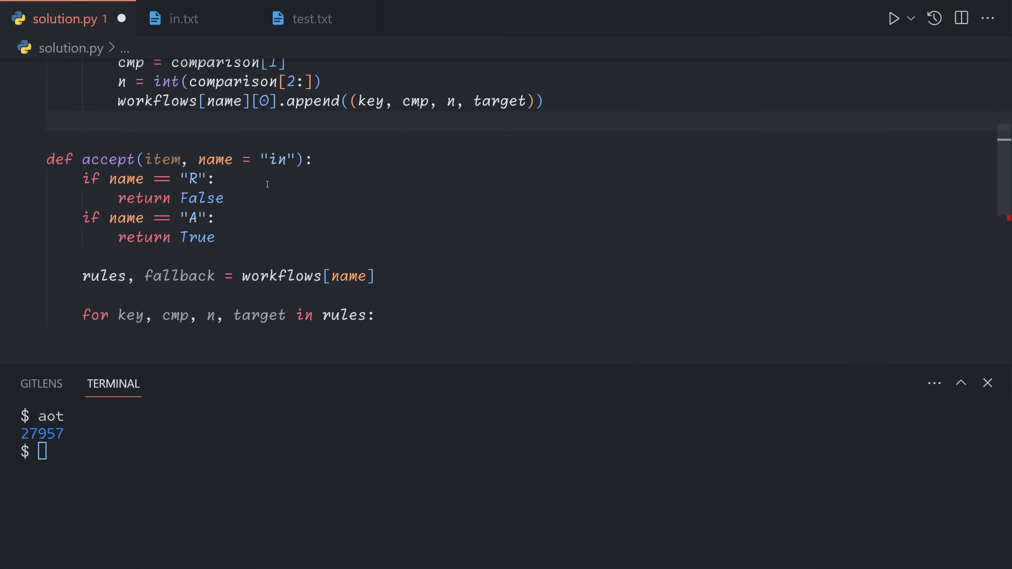
Step: Define an ops dictionary above accept with ">" mapped to int.__gt__
key(Return)
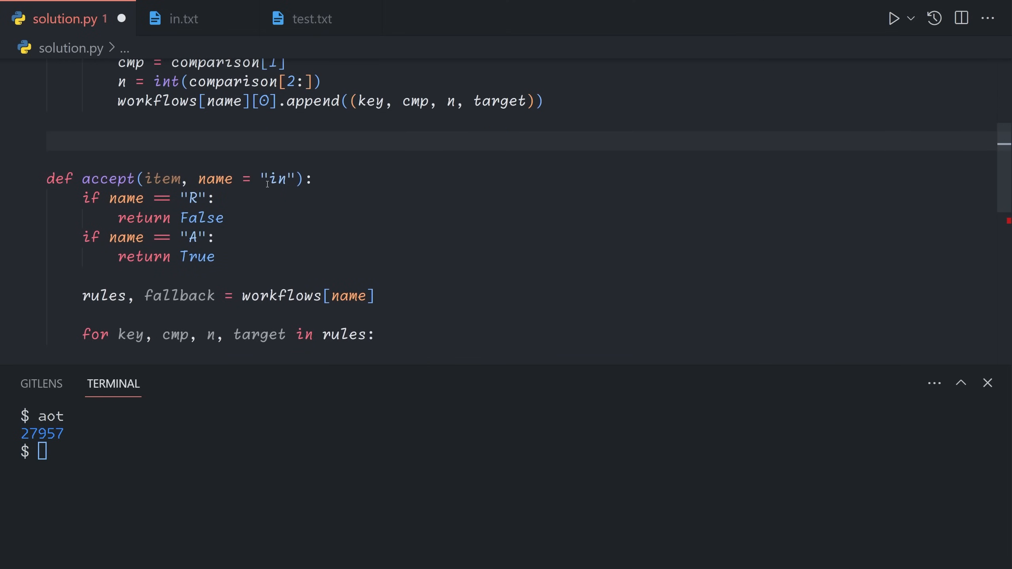
text(ops = )
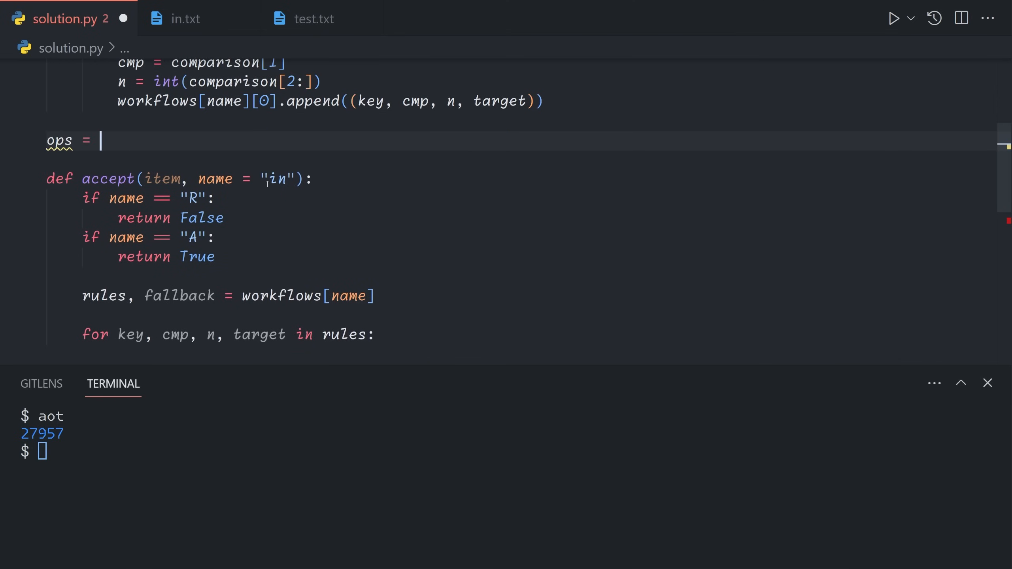
text({)
key(Return)
text(">": )
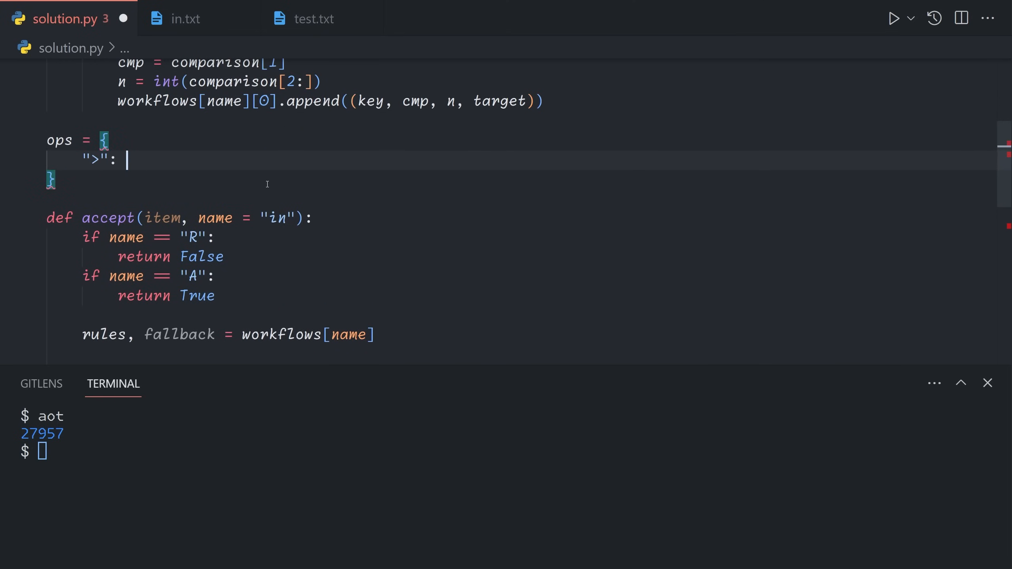
text(int.__gt__)
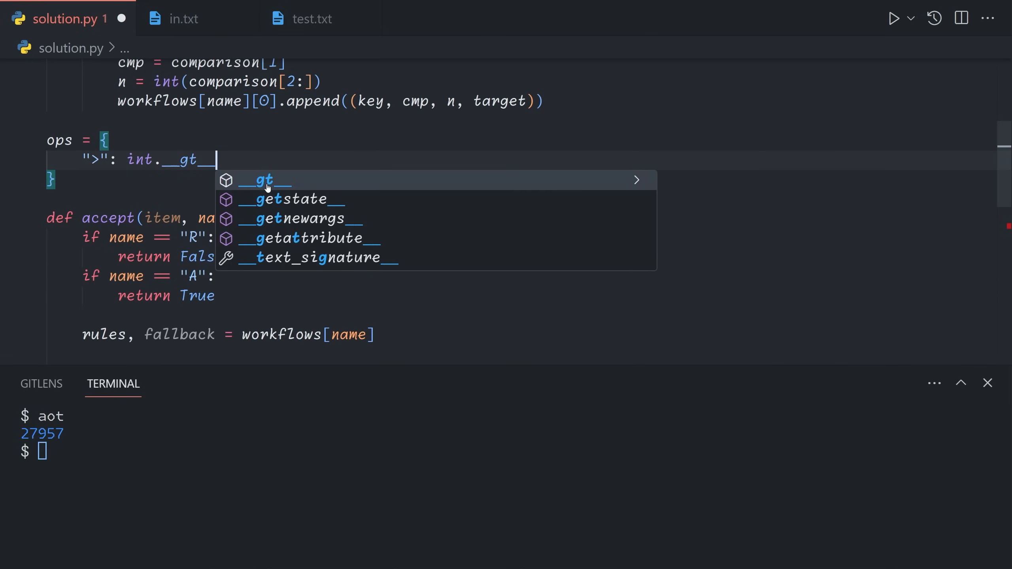
key(Escape)
scroll(232, 139, down, 3)
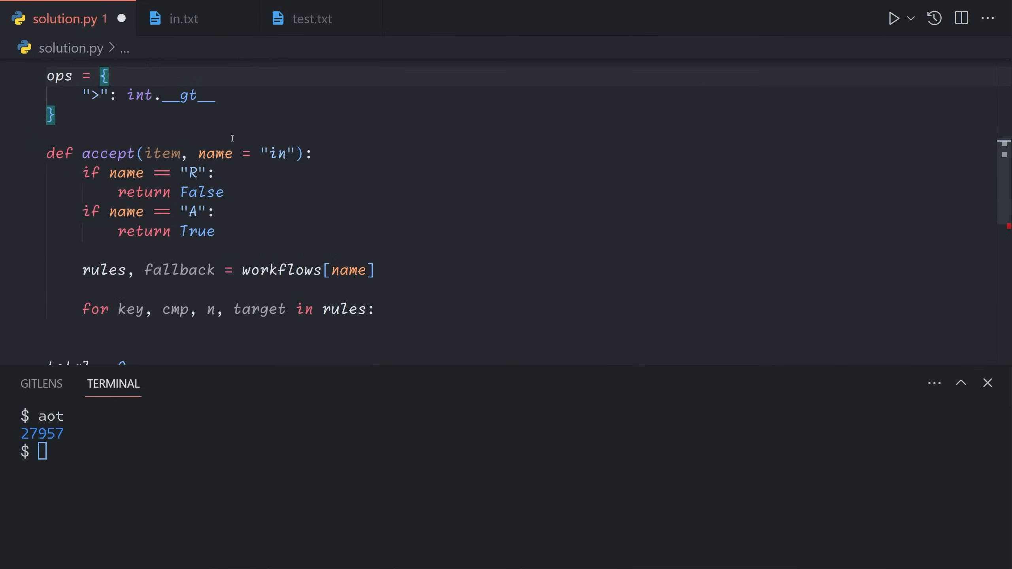
double_click(210, 96)
mouse_move(189, 96)
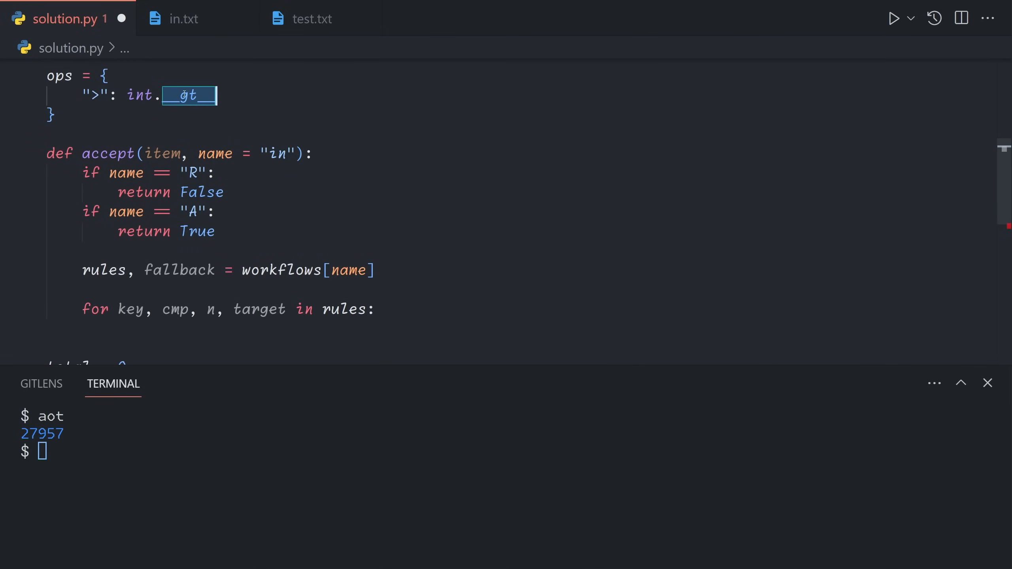
key(End)
Step: Write and then clear scratch comparison example lines below the ops dictionary
key(Down)
key(Down)
key(Return)
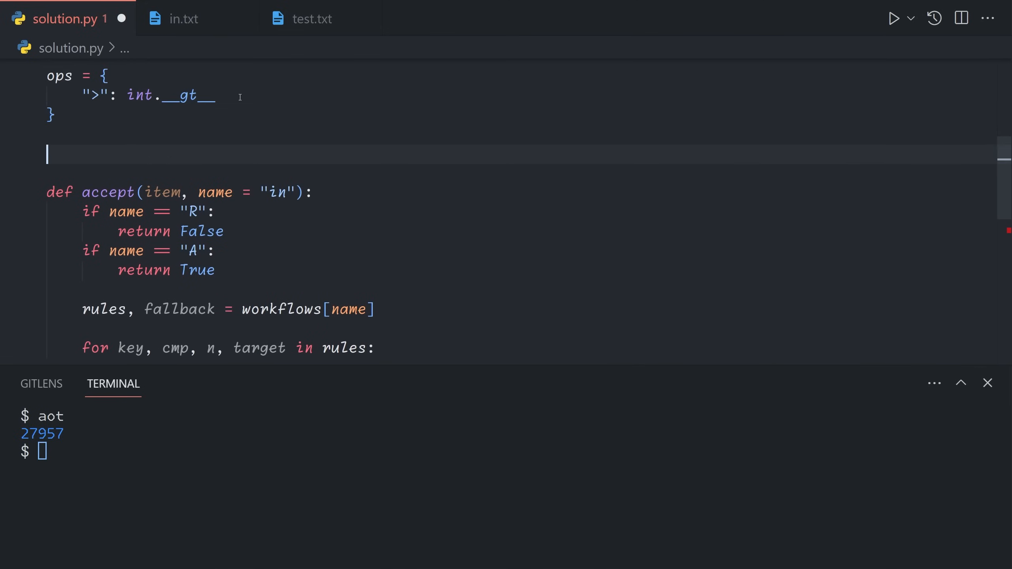
text(2 < 3)
key(Return)
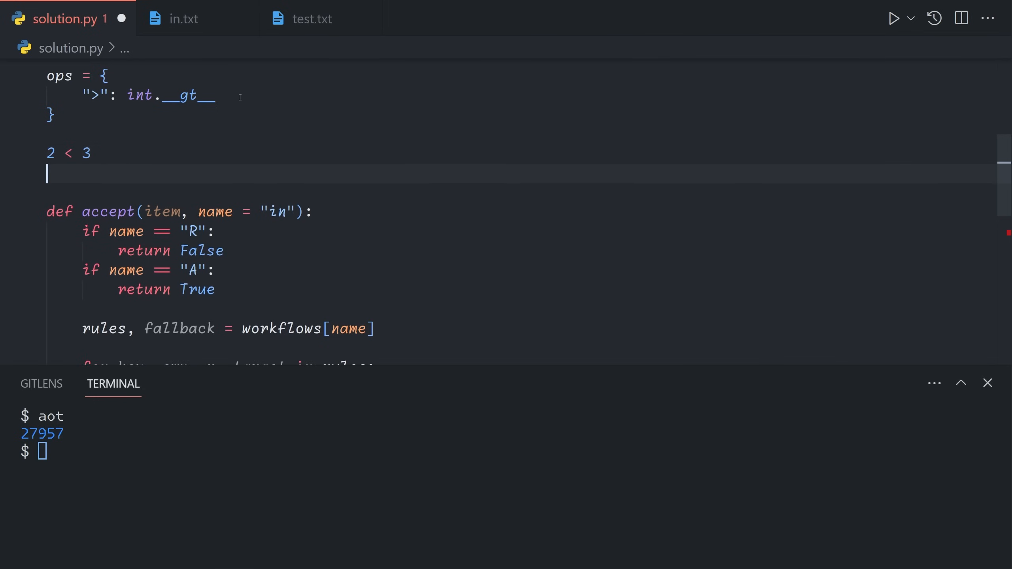
text((2).__)
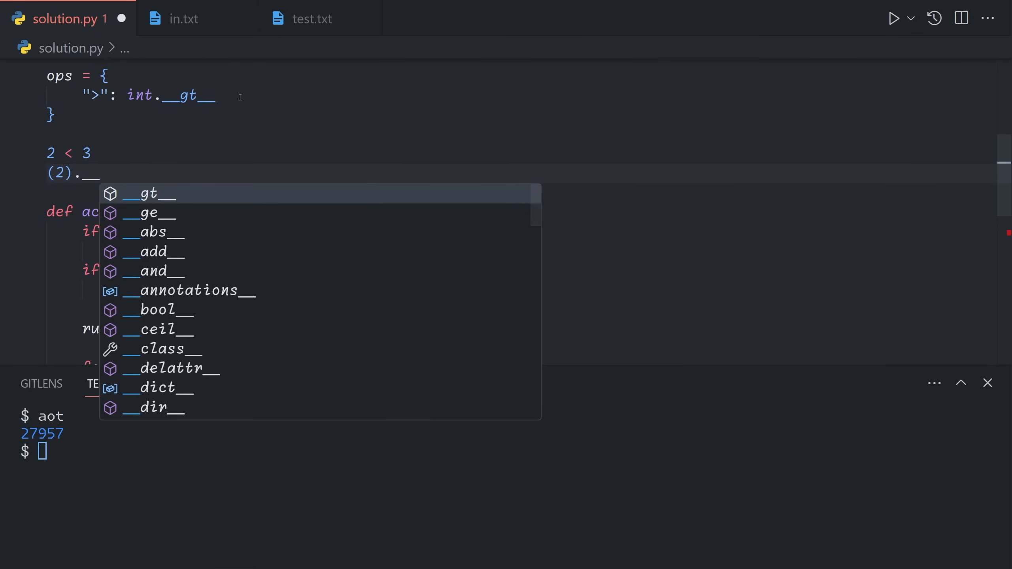
text(lt__(3)
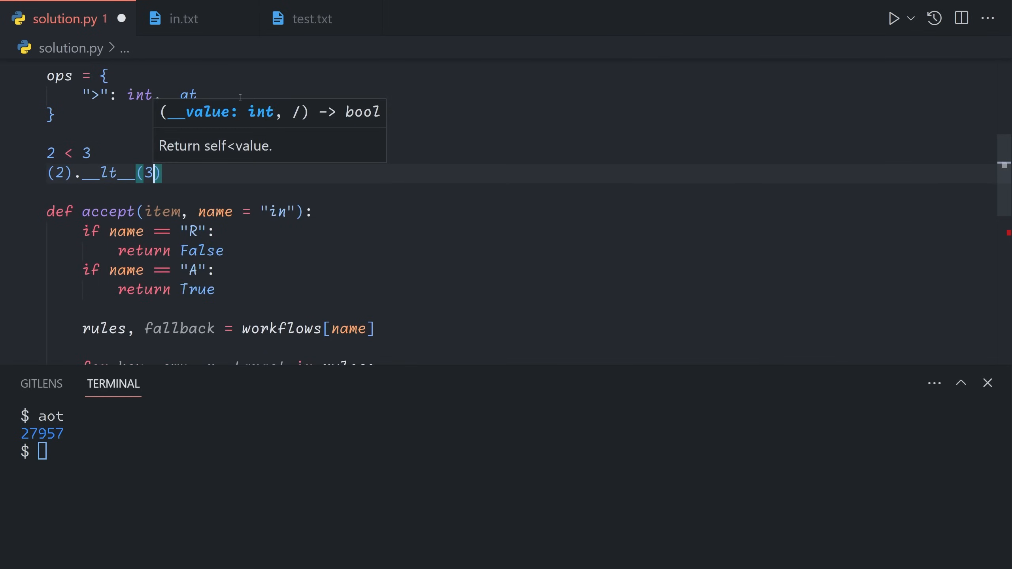
text())
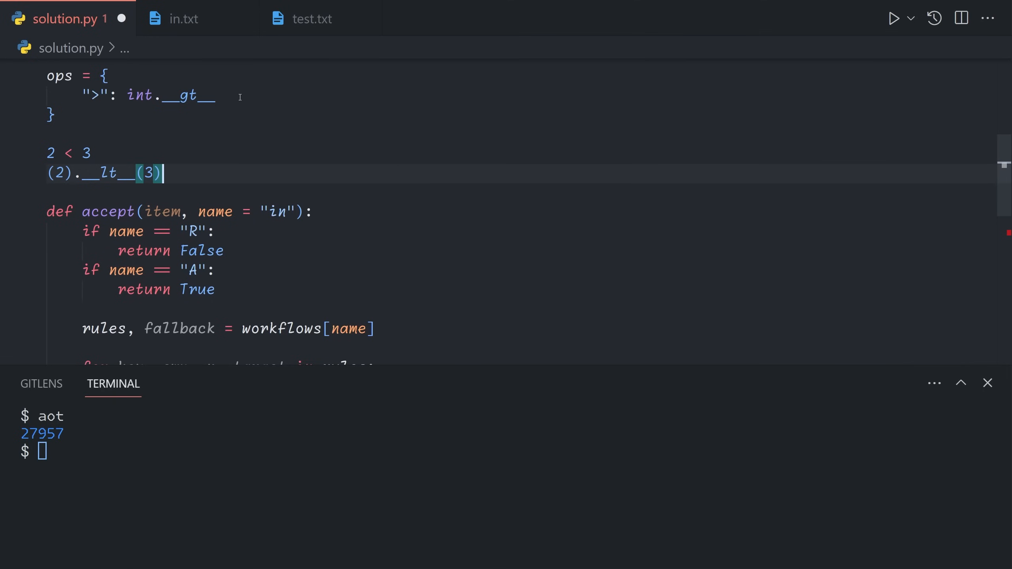
key(ctrl+shift+k)
key(ctrl+shift+k)
key(ctrl+shift+k)
key(Return)
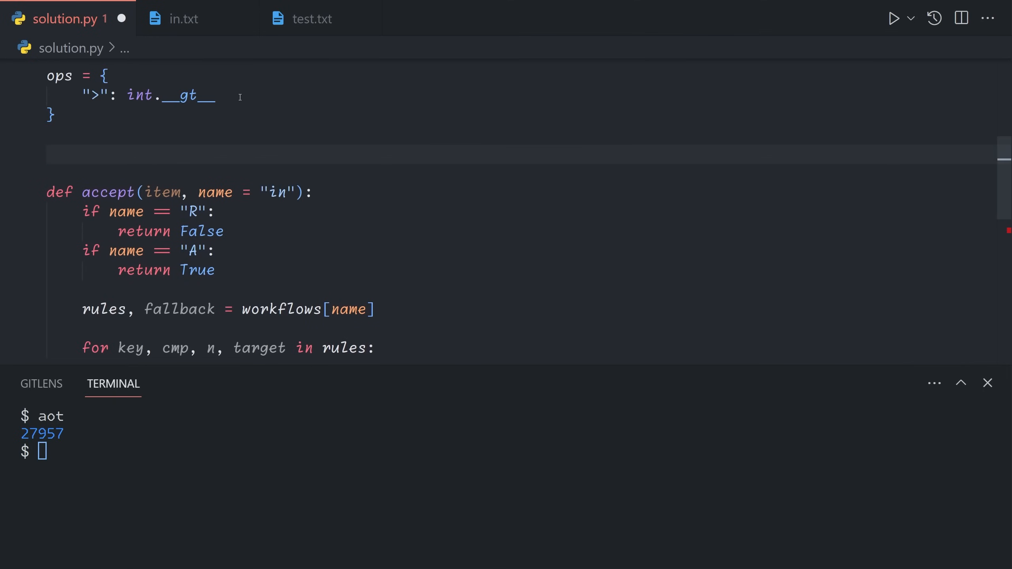
text(x.y)
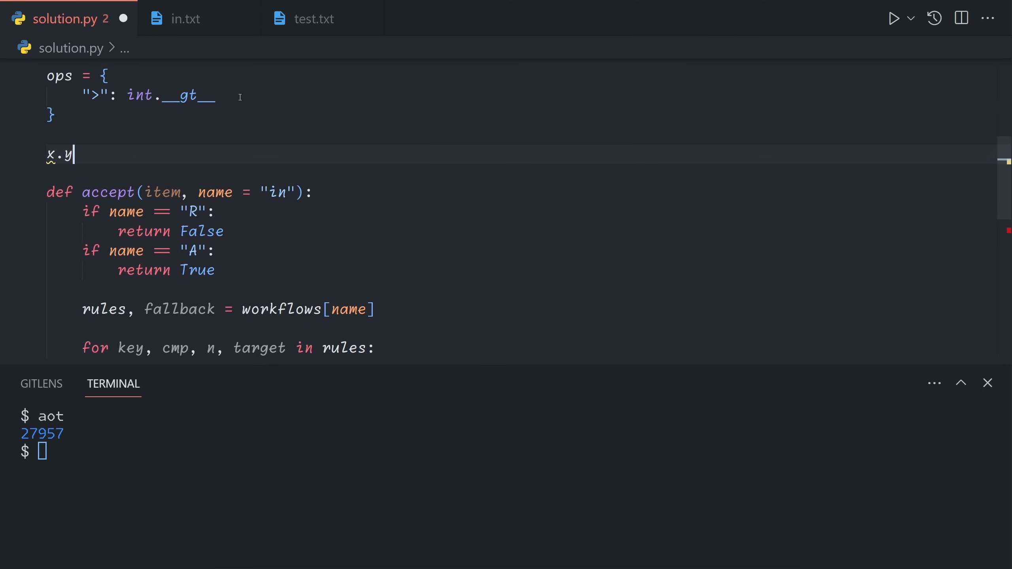
text(()
text(a, b, c)
Step: Write scratch lines x.y(a, b, c) and type(x).y(x, a, b, c), then select them for replacement
key(End)
key(Return)
key(Return)
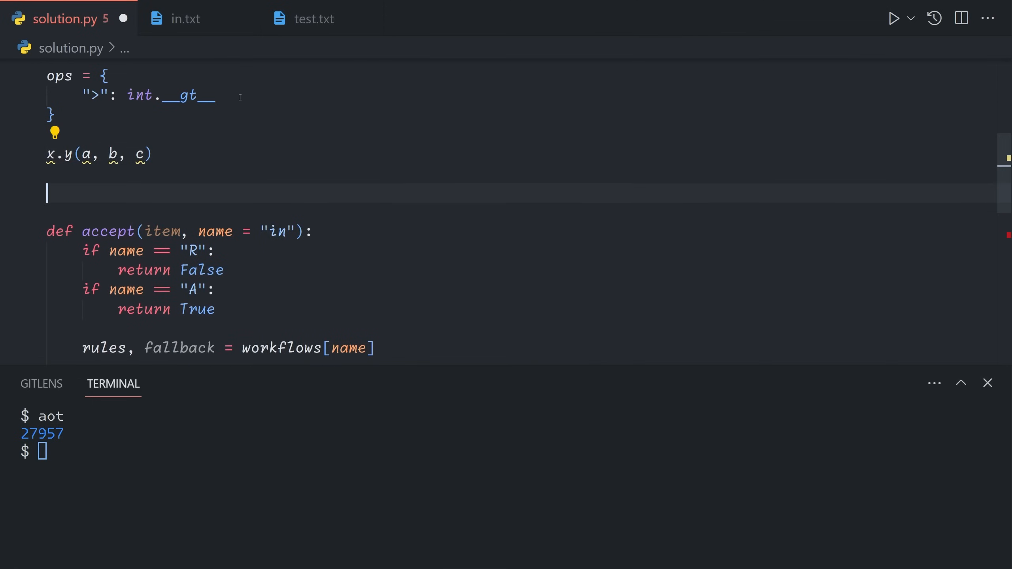
text(type)
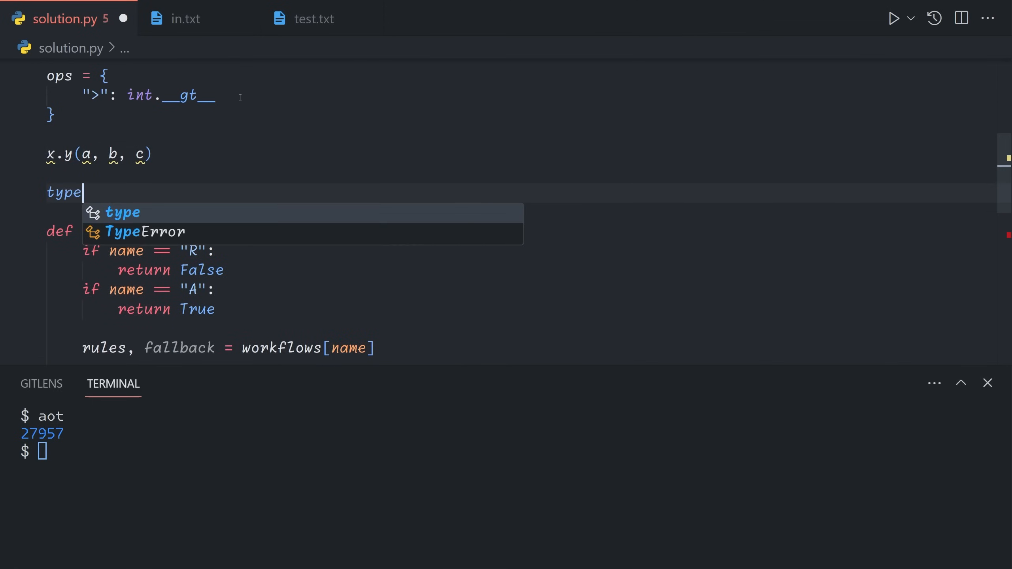
text((x)
key(Right)
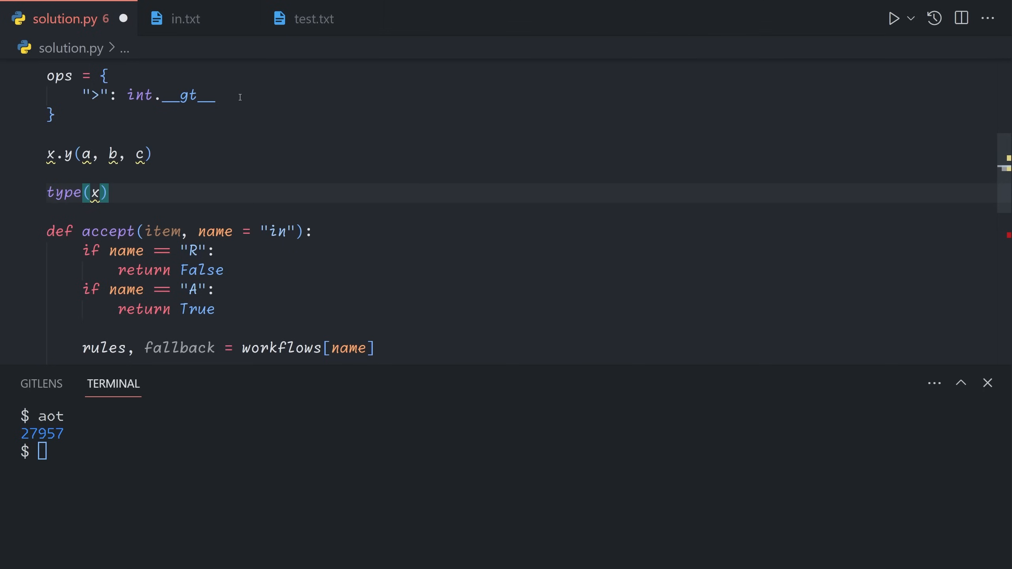
text(.y)
text((x, a, b, c)
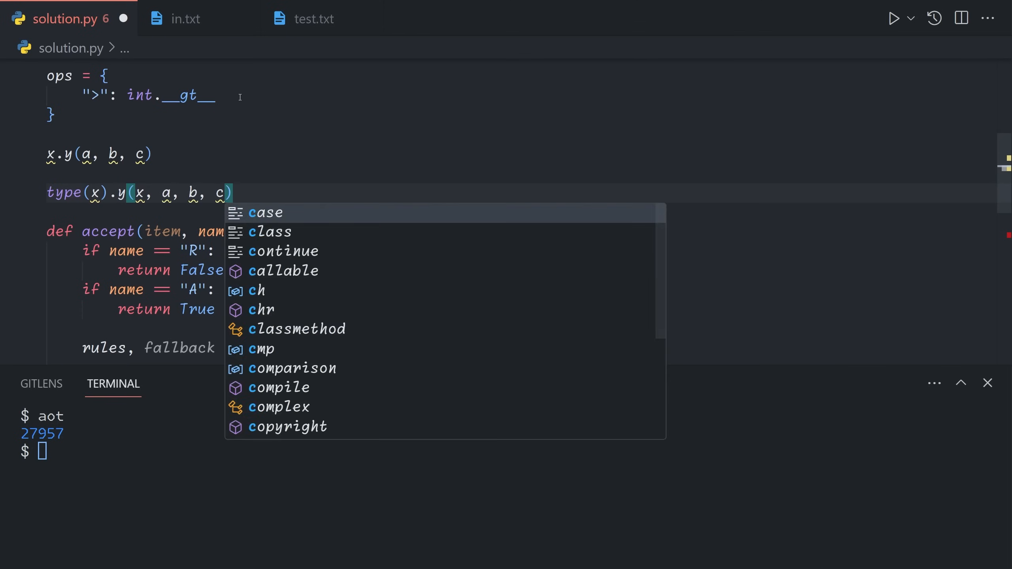
key(Escape)
key(shift+Up)
key(shift+Up)
key(shift+Home)
text(2 <)
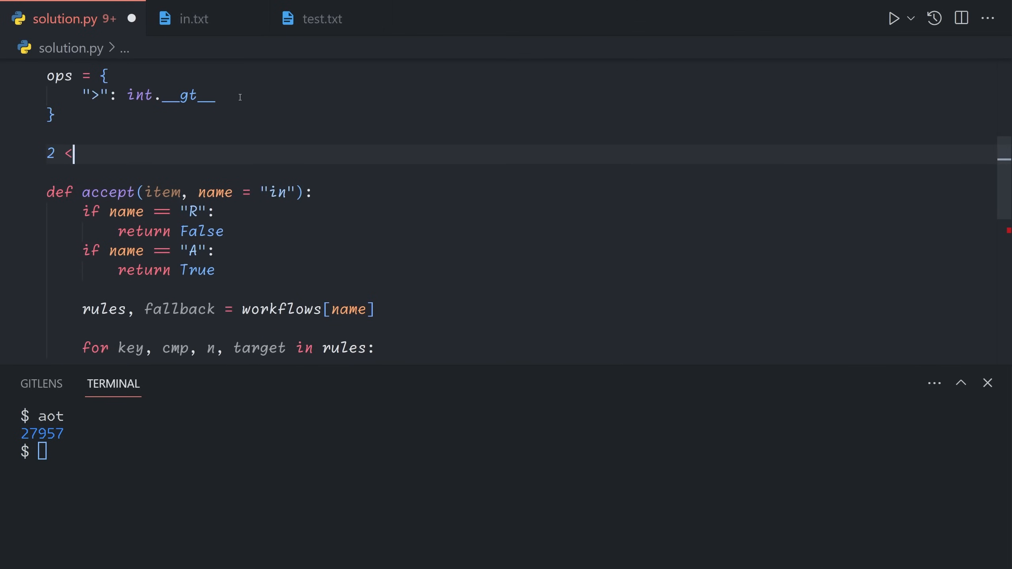
text( 3)
Step: Write scratch examples a < b, a.__lt__(b), type(a).__lt__(a, b), int.__lt__(a, b)
key(Return)
key(shift+Up)
key(shift+Home)
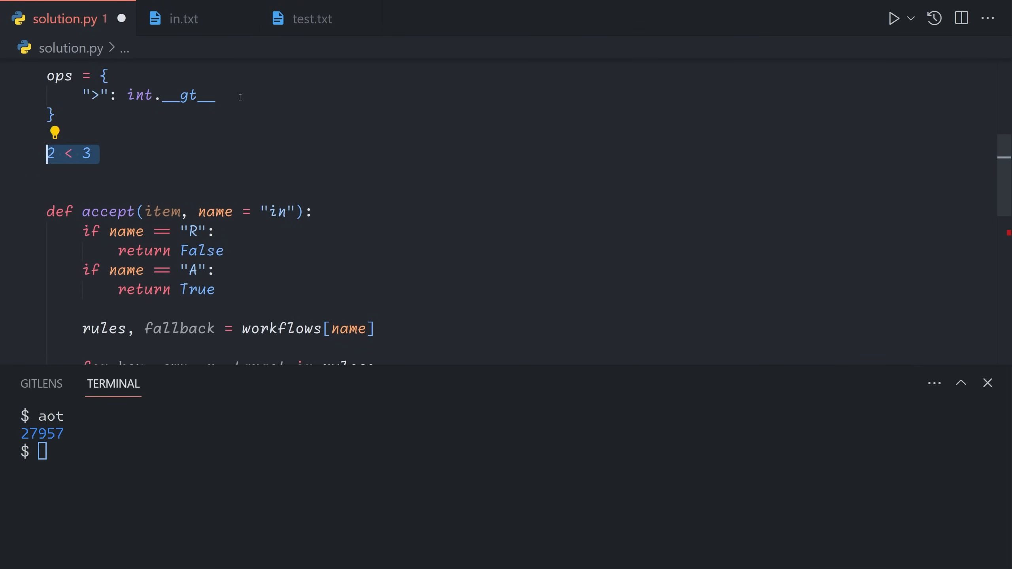
text(a < b)
key(Down)
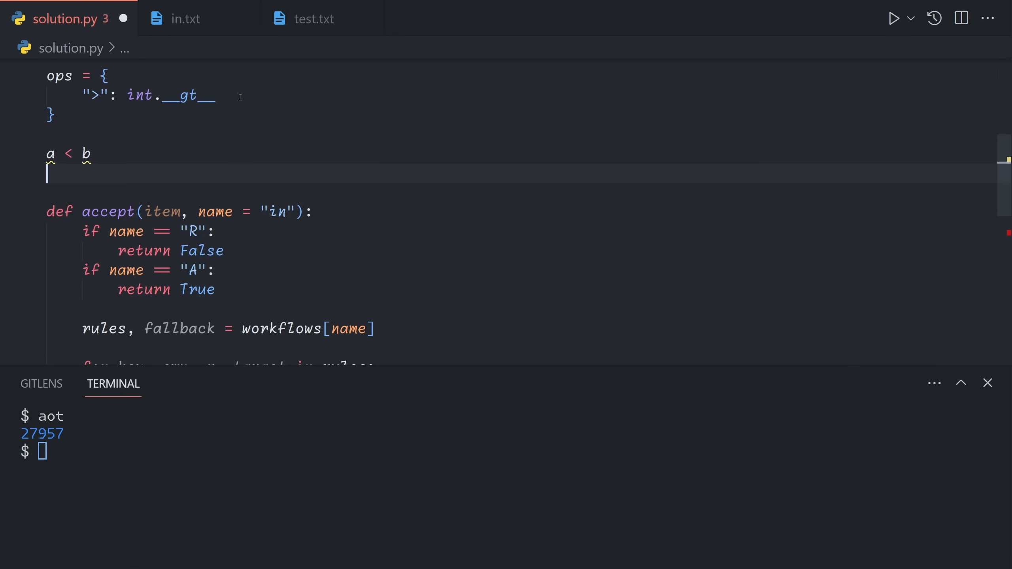
text(a.__lt)
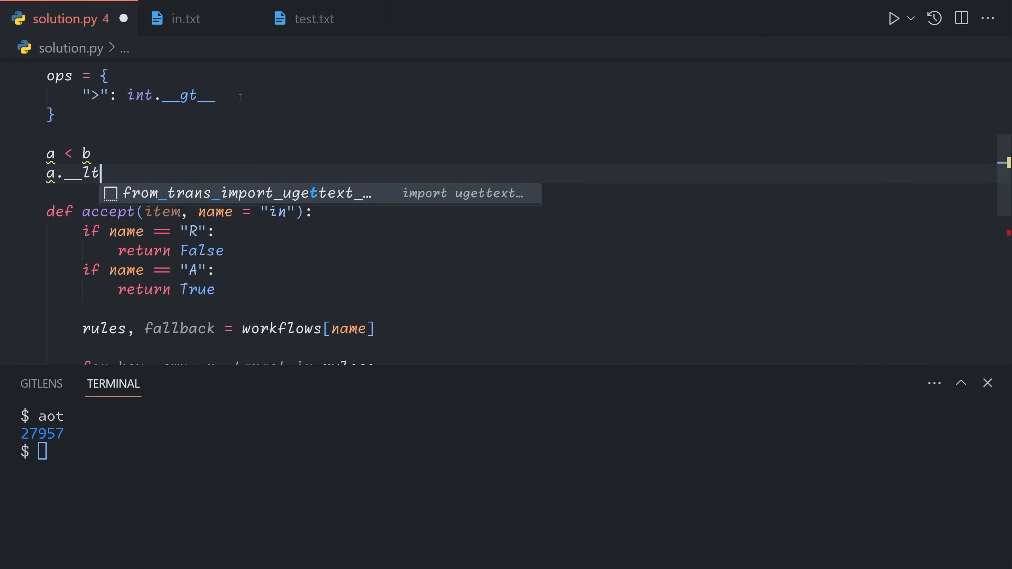
text(__(b))
key(Return)
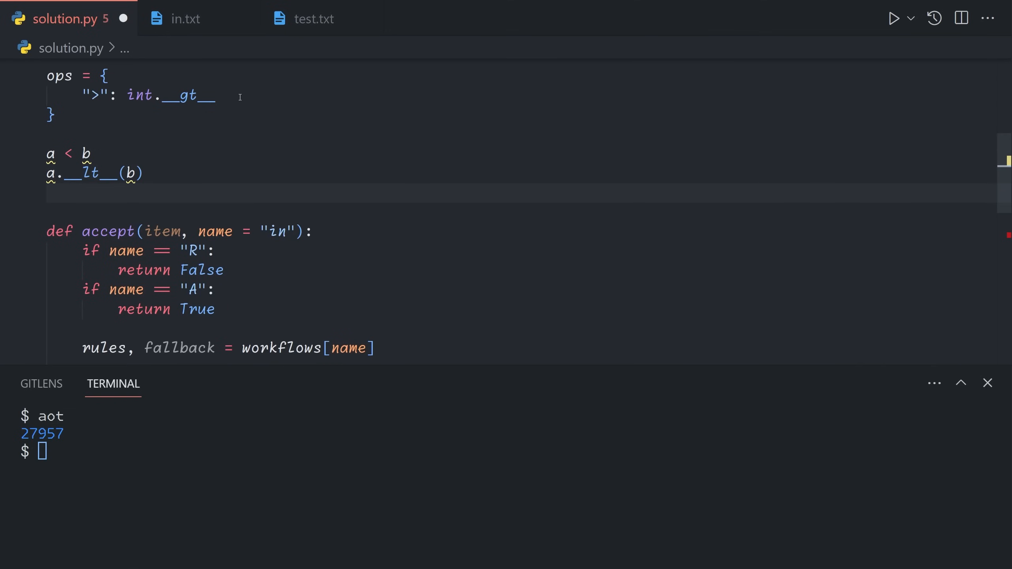
text(type(a).__l)
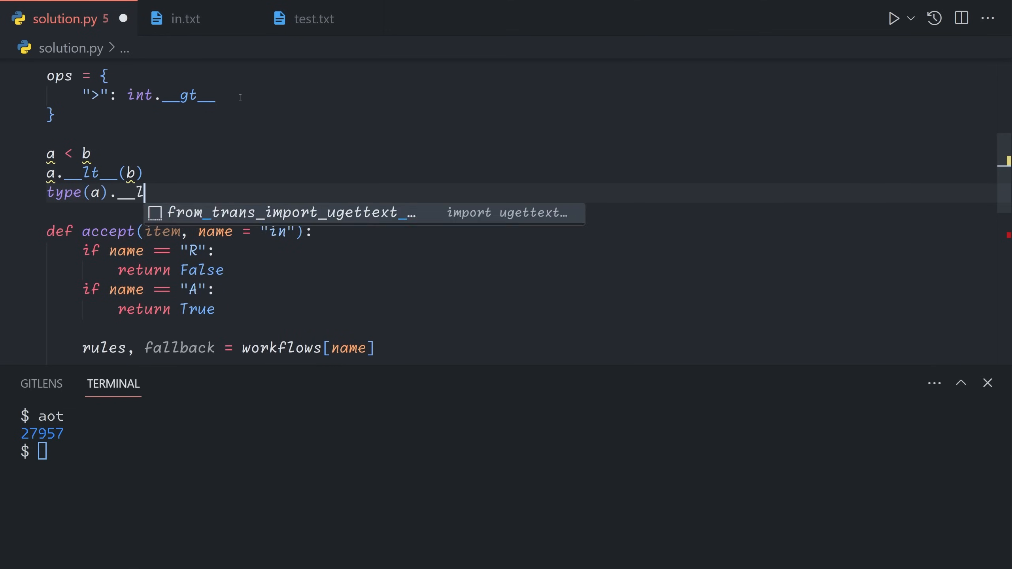
text(t__(b))
key(Return)
key(ctrl+z)
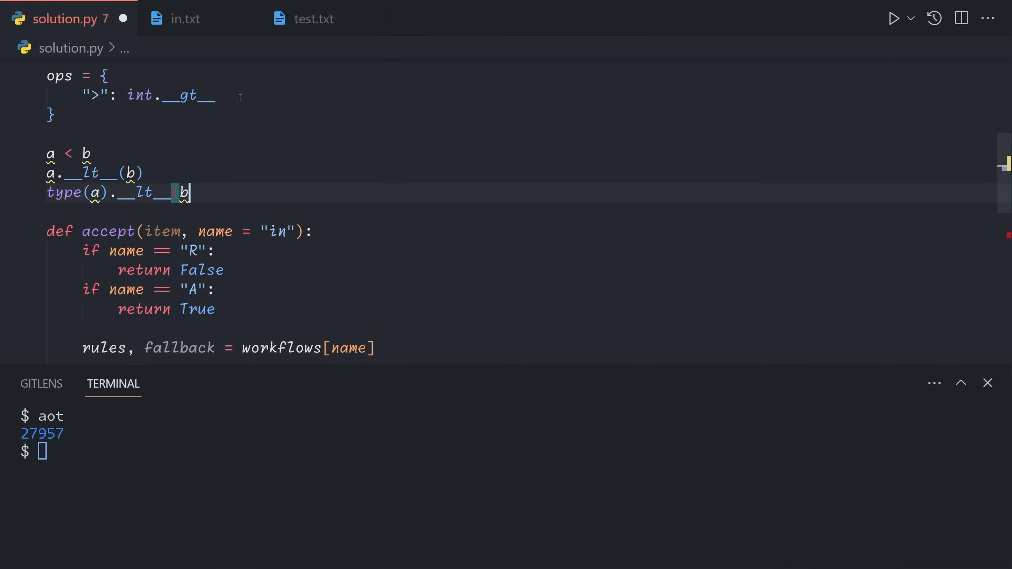
key(BackSpace)
text(a, b))
key(Return)
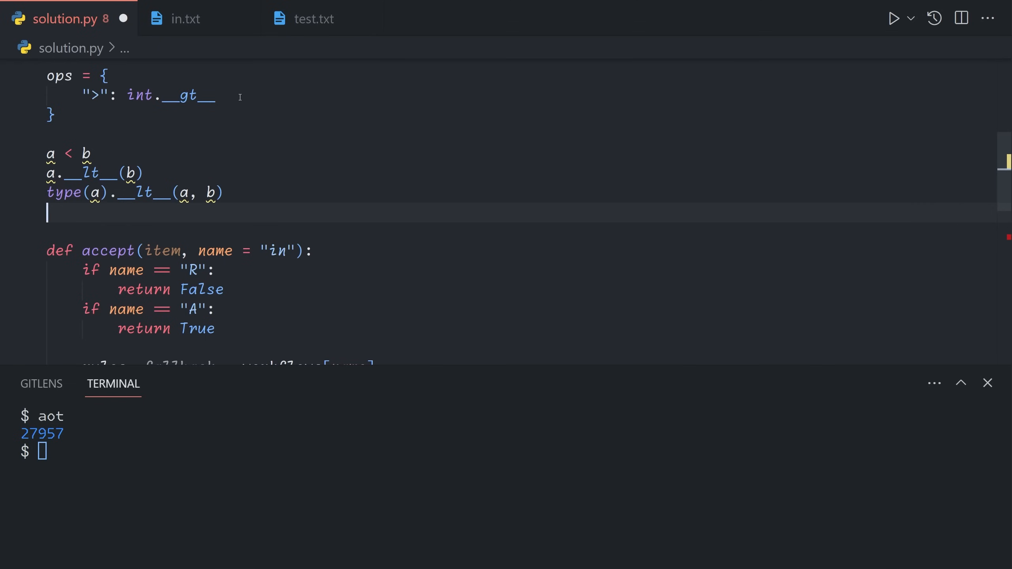
text(int.__lt__)
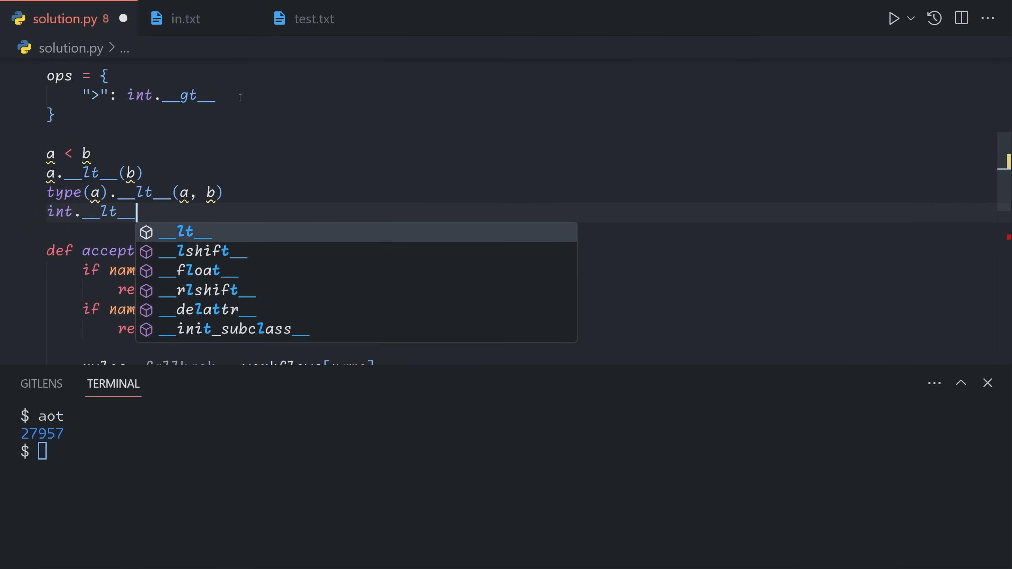
text((a, b)
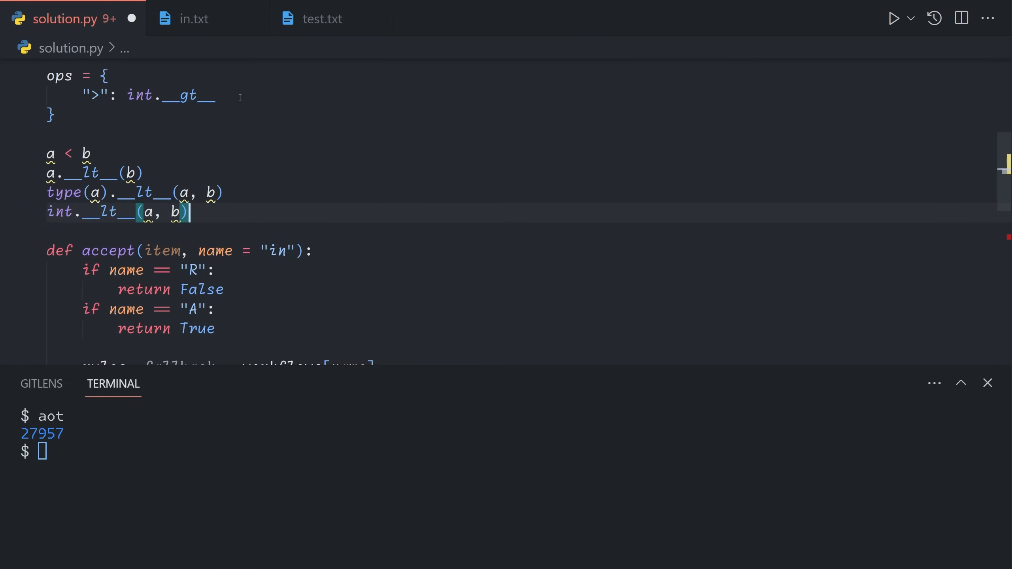
Step: Point out ">" and int.__gt__ in ops, then select the four scratch lines for deletion
drag(83, 95, 114, 95)
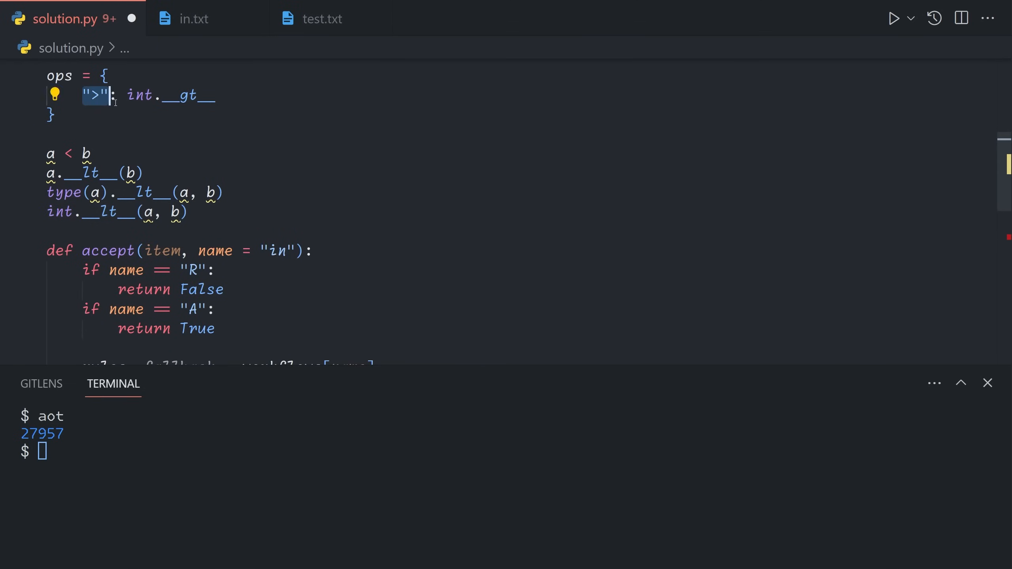
drag(217, 95, 125, 96)
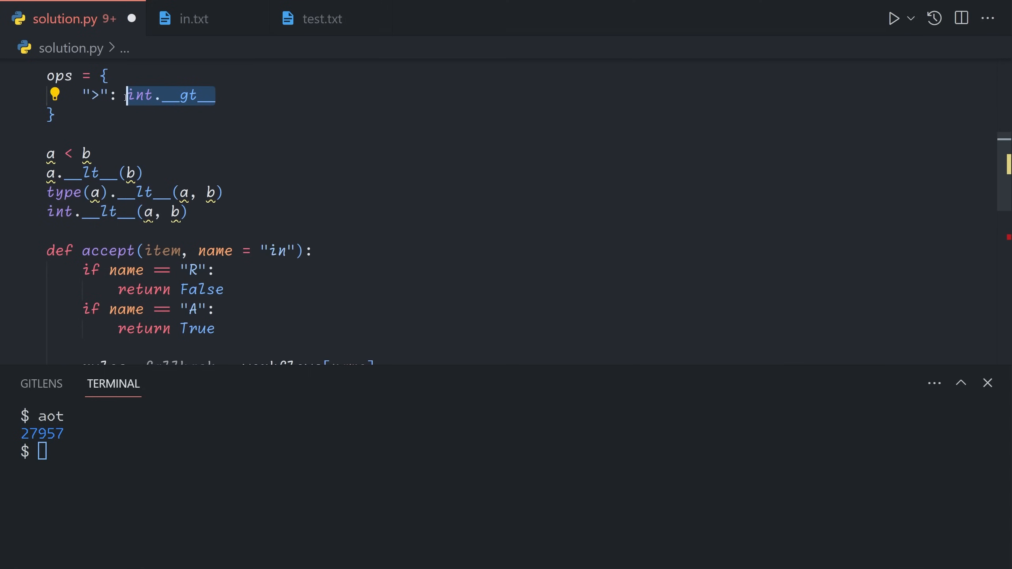
click(192, 212)
Step: Delete the scratch comparison lines and add another entry line in the ops dictionary
key(shift+Up)
key(shift+Up)
key(shift+Up)
key(BackSpace)
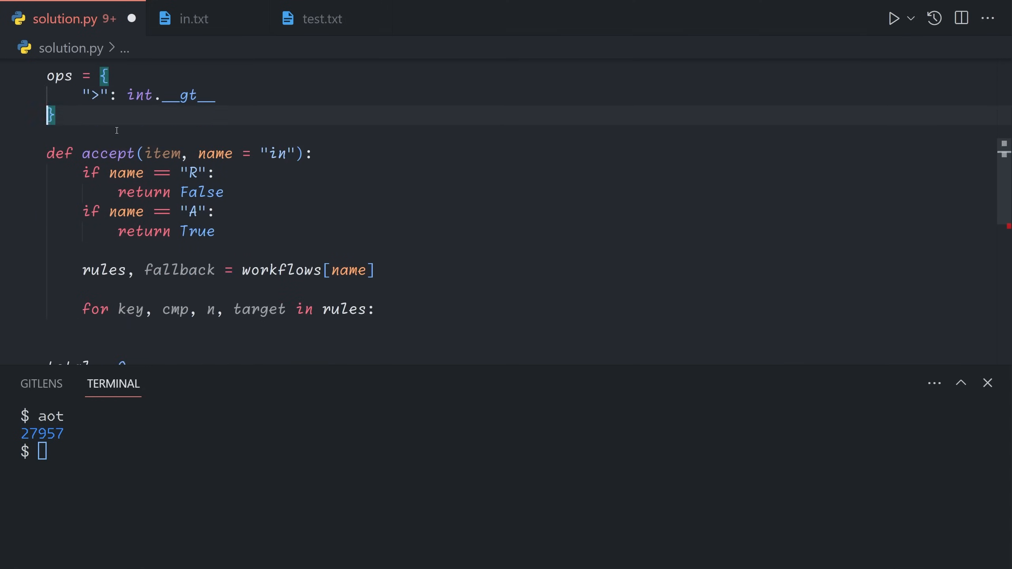
key(Up)
key(Up)
key(End)
text(,)
key(Return)
text("<)
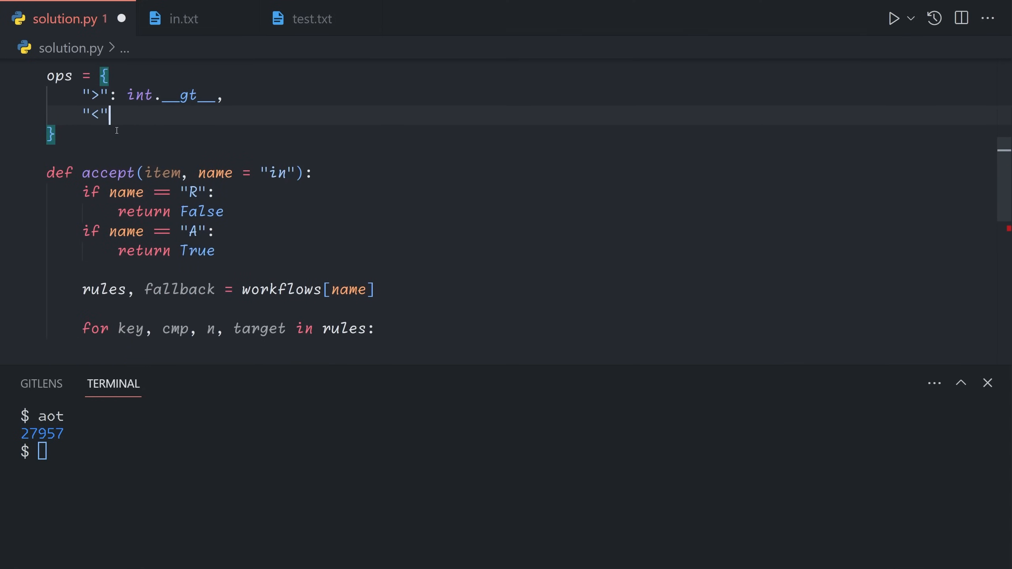
text(": int.__lt__)
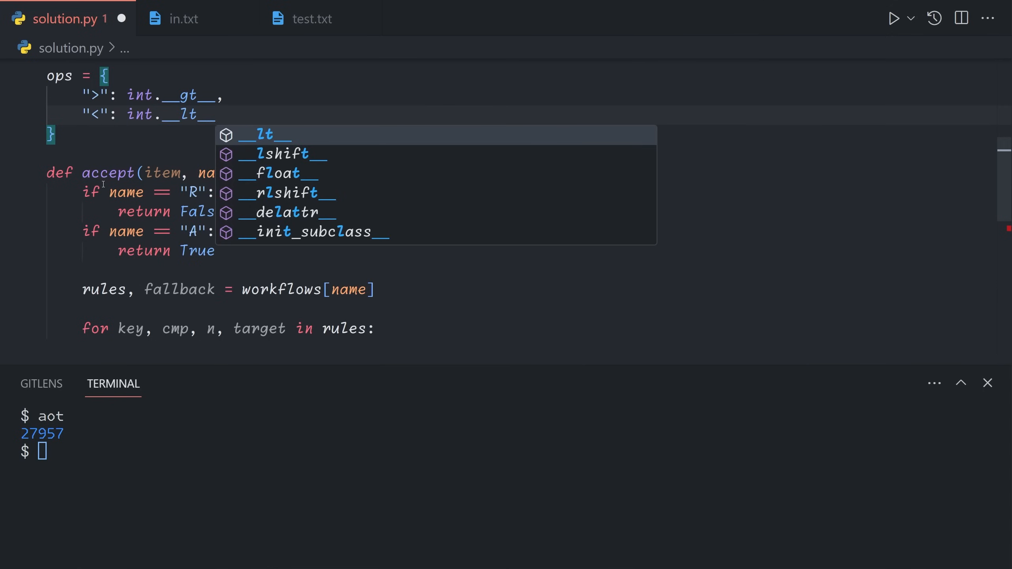
Step: In the rule loop, return accept(item, target) when ops[cmp](item[key], n) holds
key(Escape)
click(211, 330)
key(End)
key(Return)
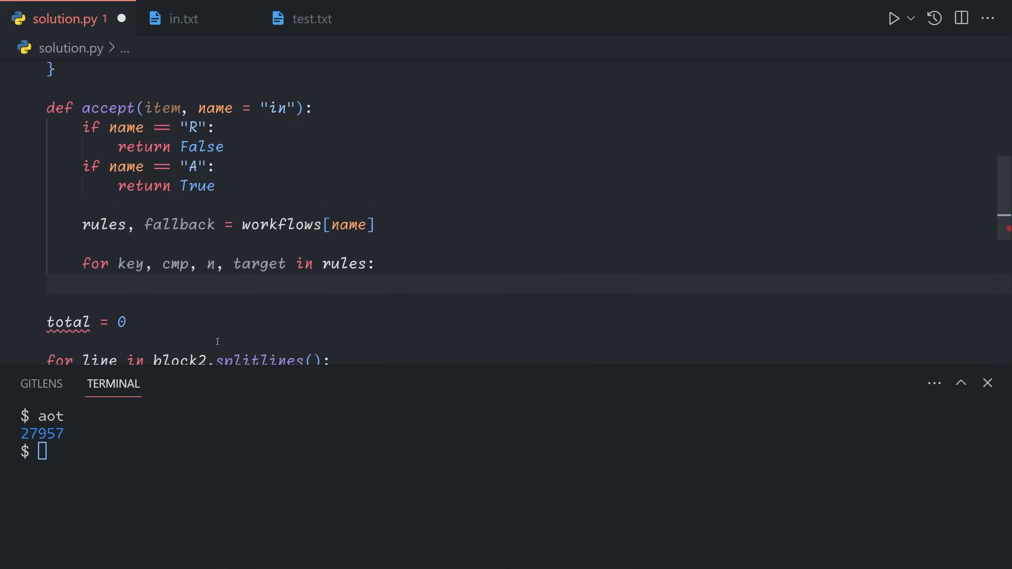
text(if ops[cmp])
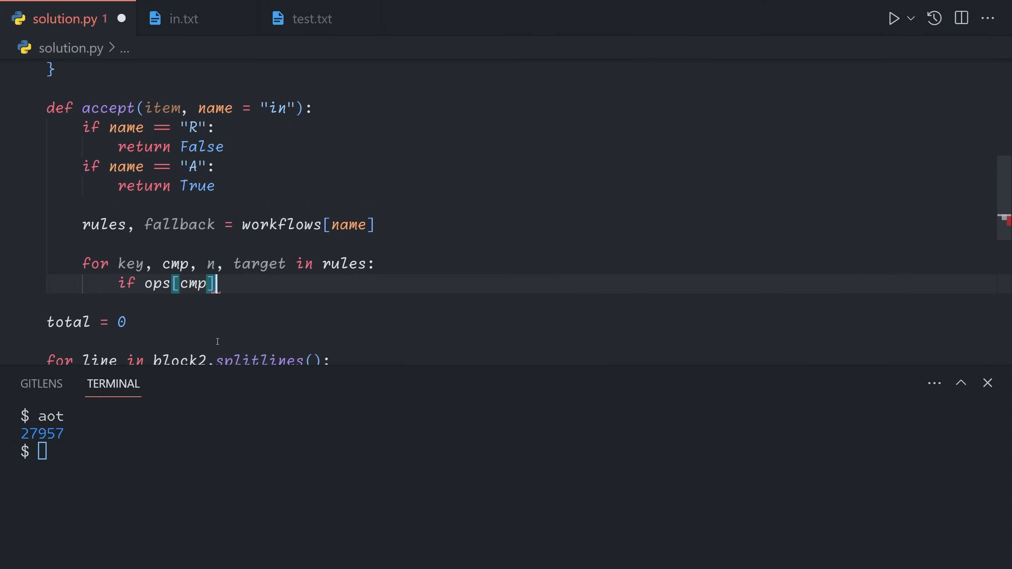
scroll(154, 316, up, 3)
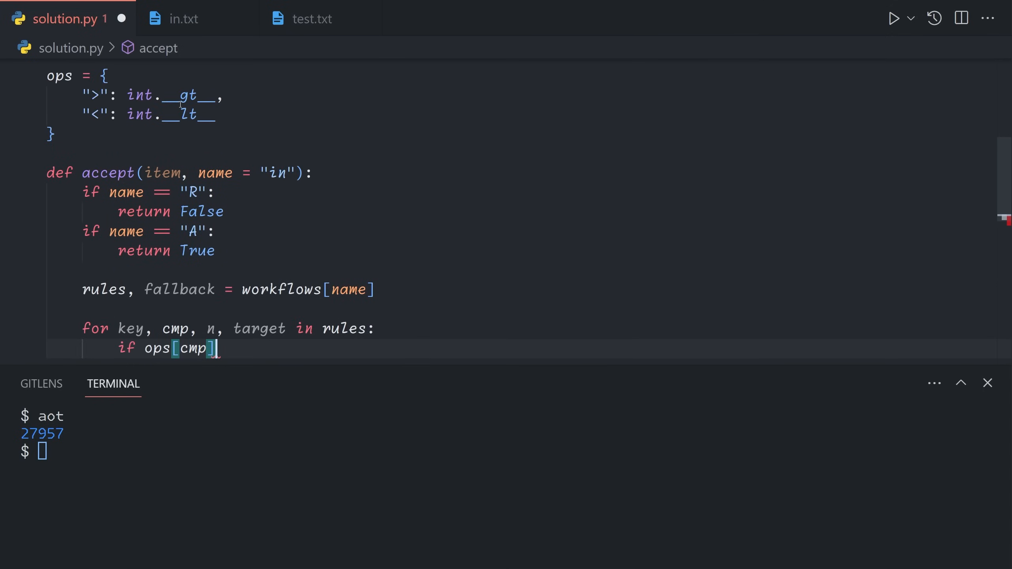
scroll(255, 248, down, 3)
text(()
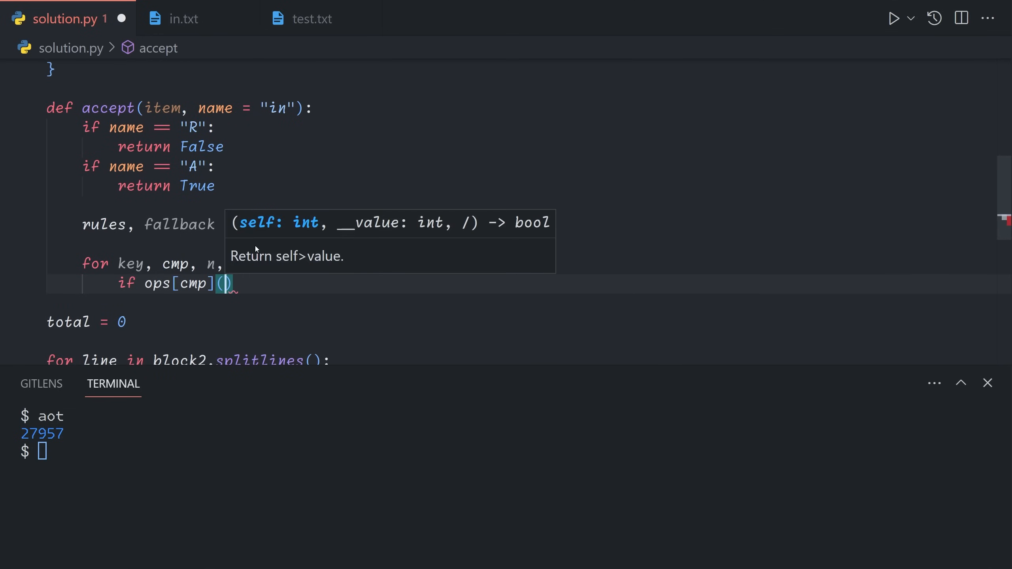
text(item[key)
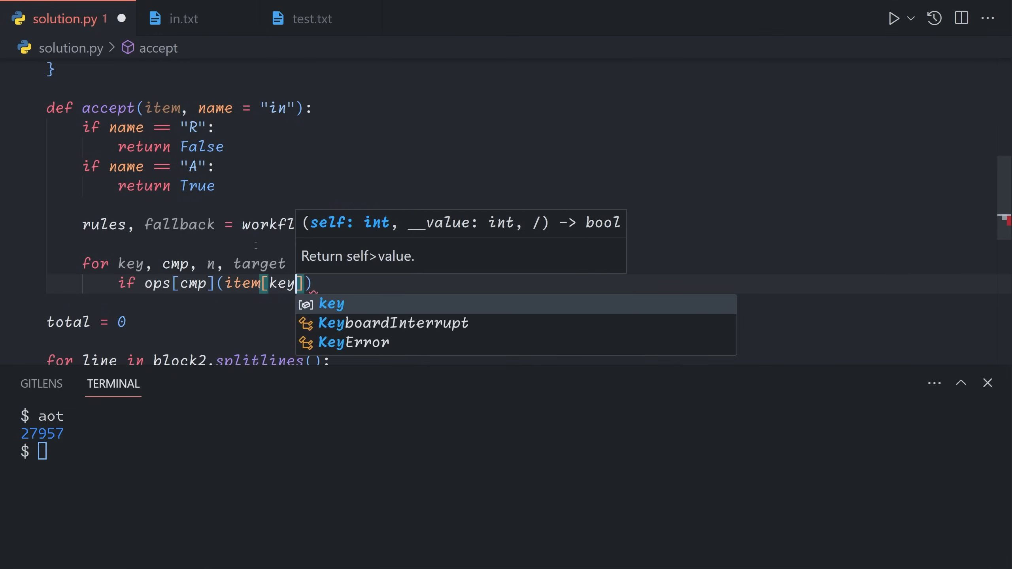
text(])
key(Escape)
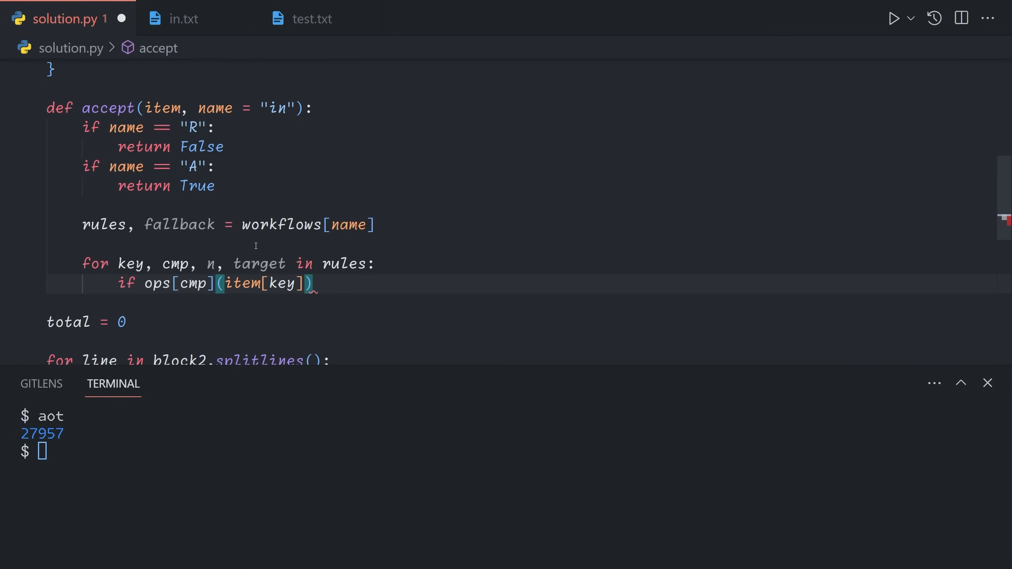
text(, n))
text(:)
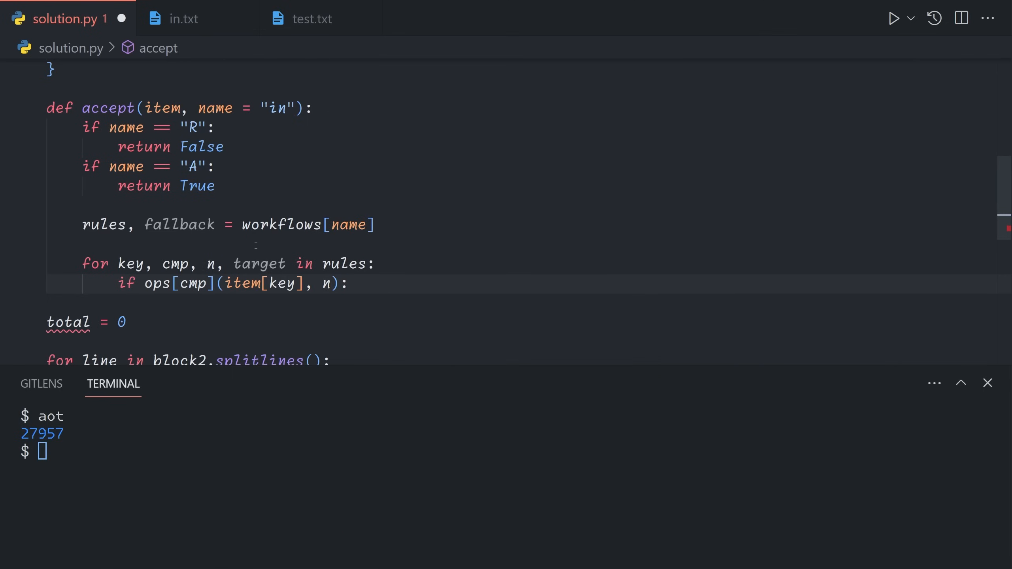
key(Return)
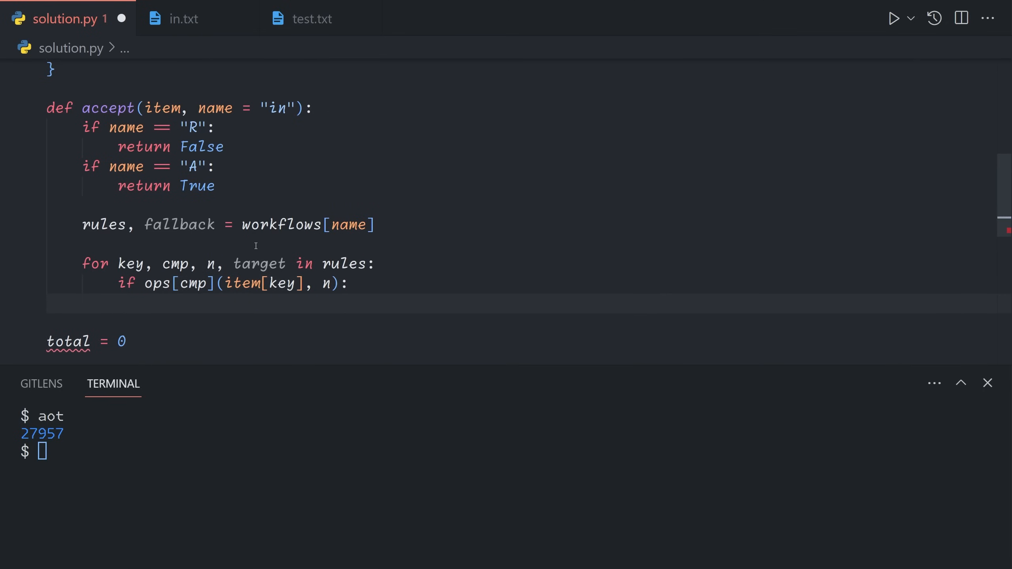
text(return )
text(ac)
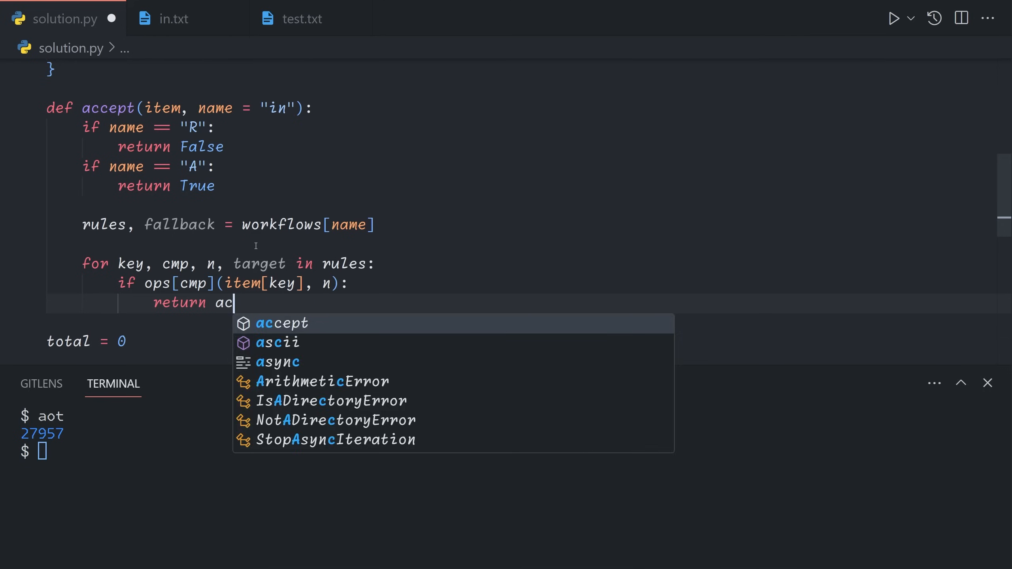
text(cept(item, ta)
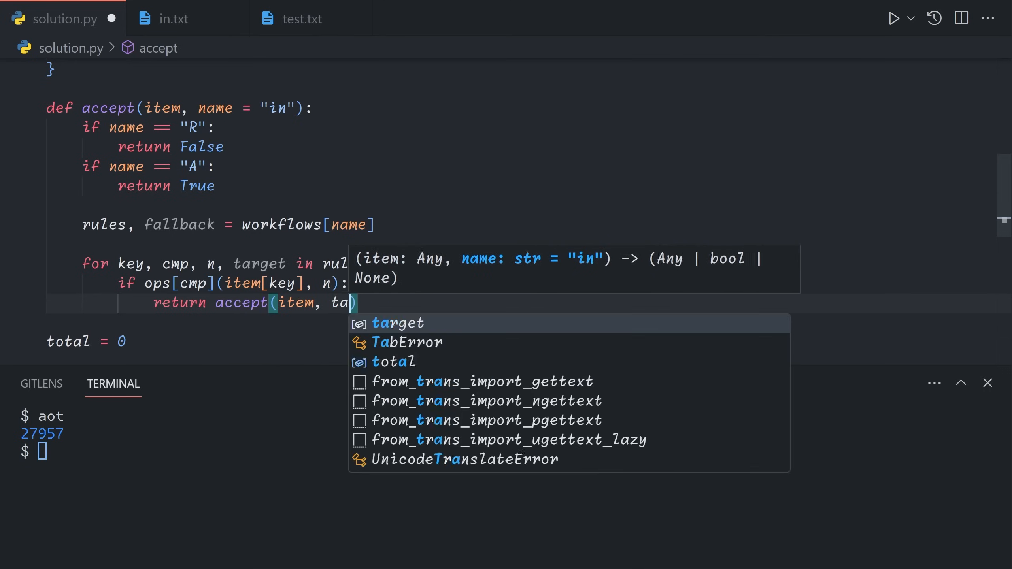
text(rget)
key(Escape)
key(End)
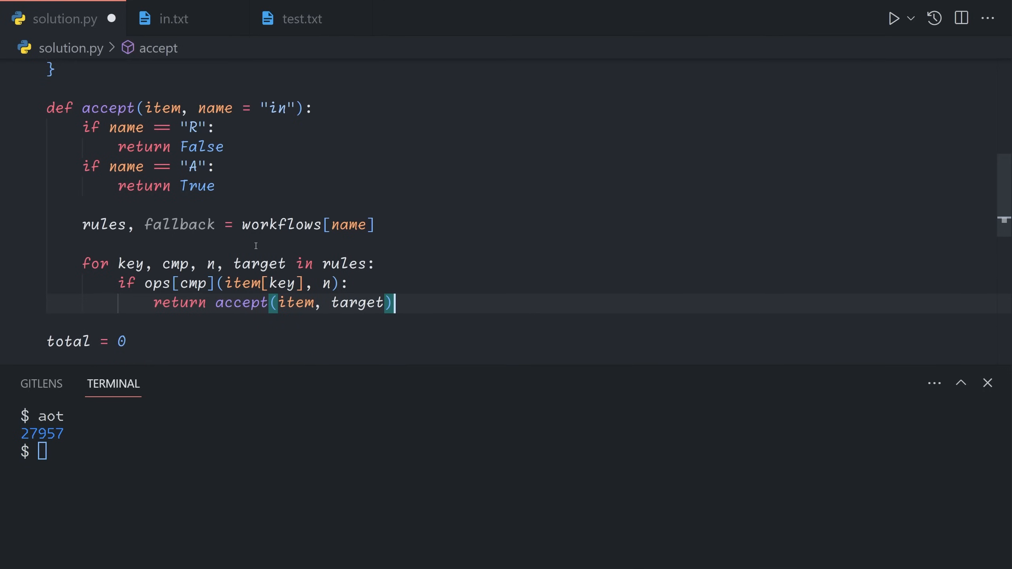
Step: Return accept(item, fallback) after the loop, save and rerun to print 19114 and 346230
key(Return)
key(BackSpace)
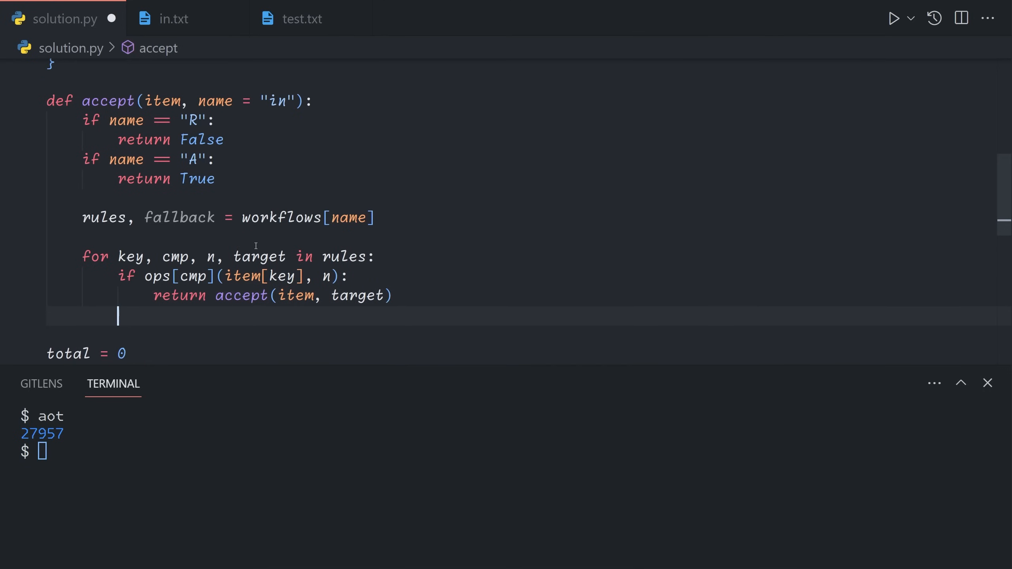
key(BackSpace)
key(Return)
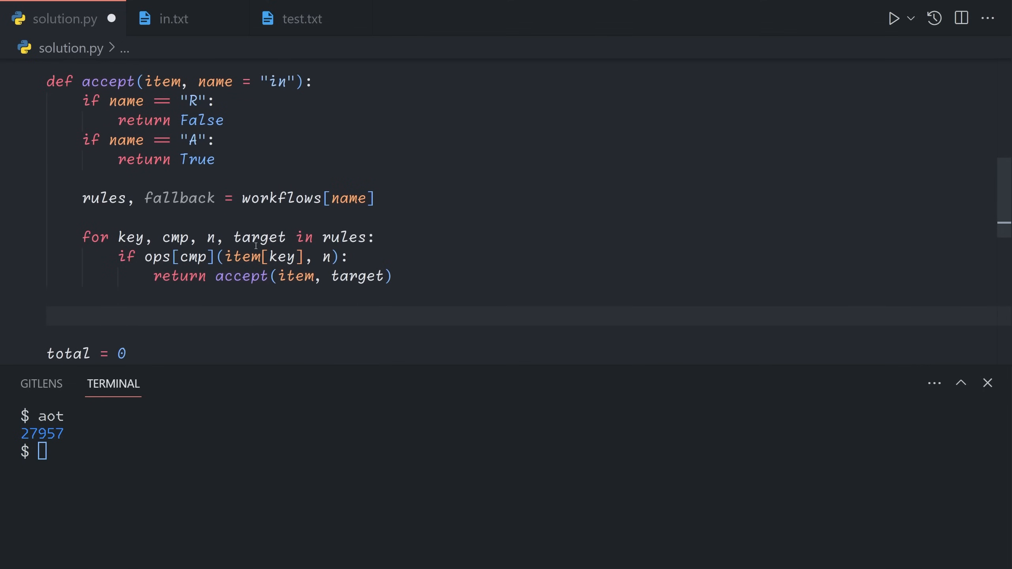
click(168, 277)
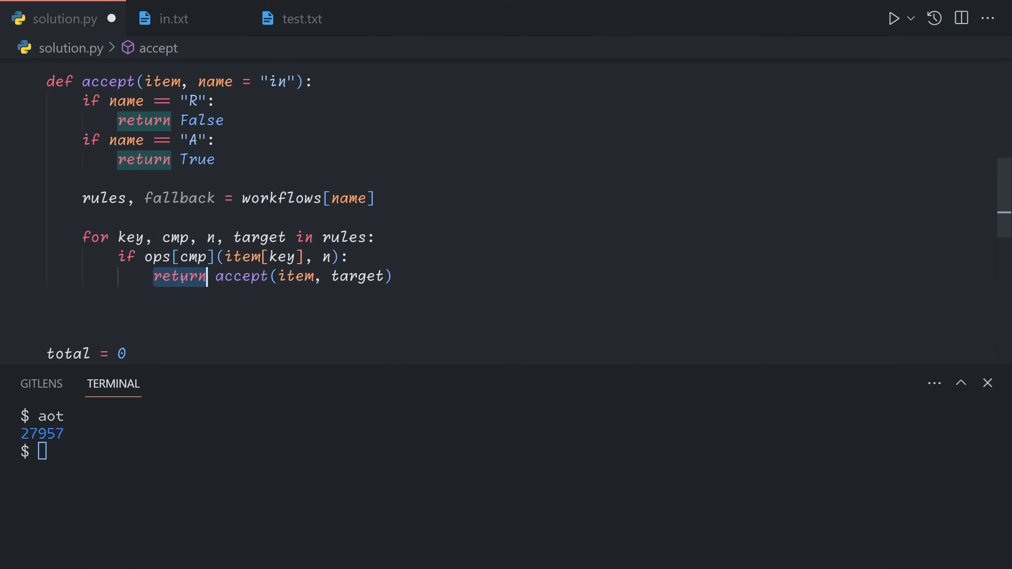
key(ctrl+u)
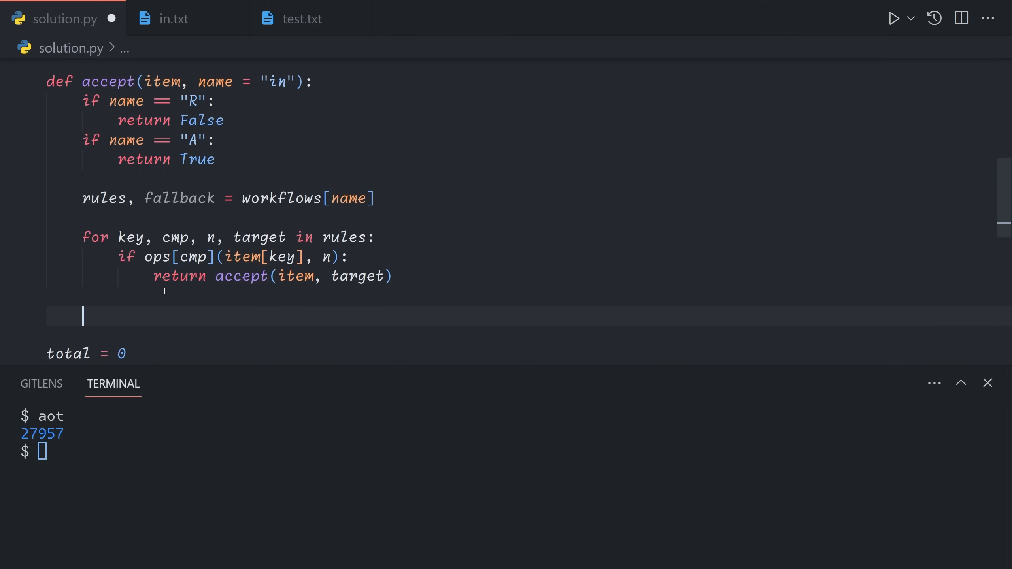
text(return accept(item, fa)
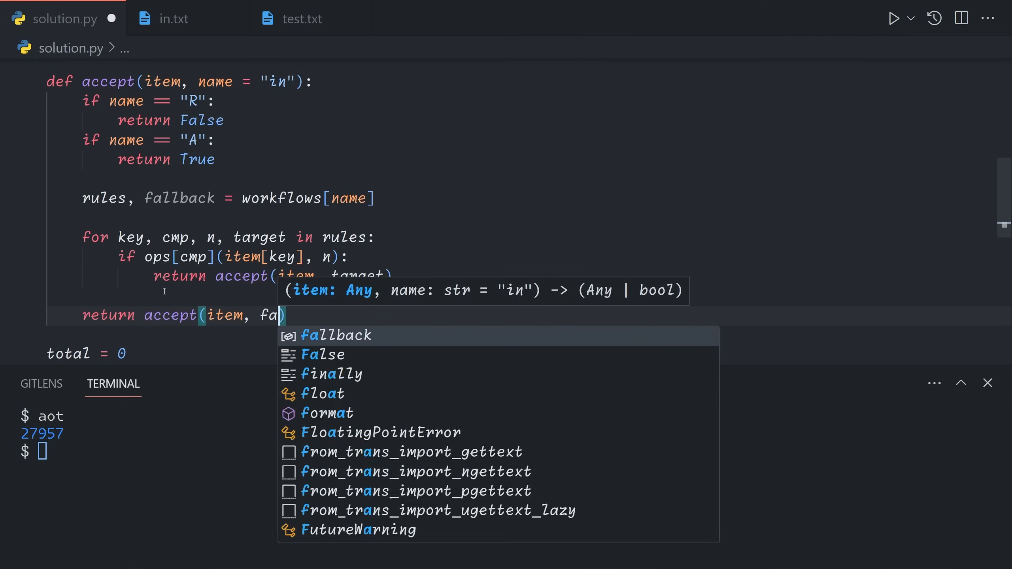
text(llback)
key(Escape)
key(ctrl+s)
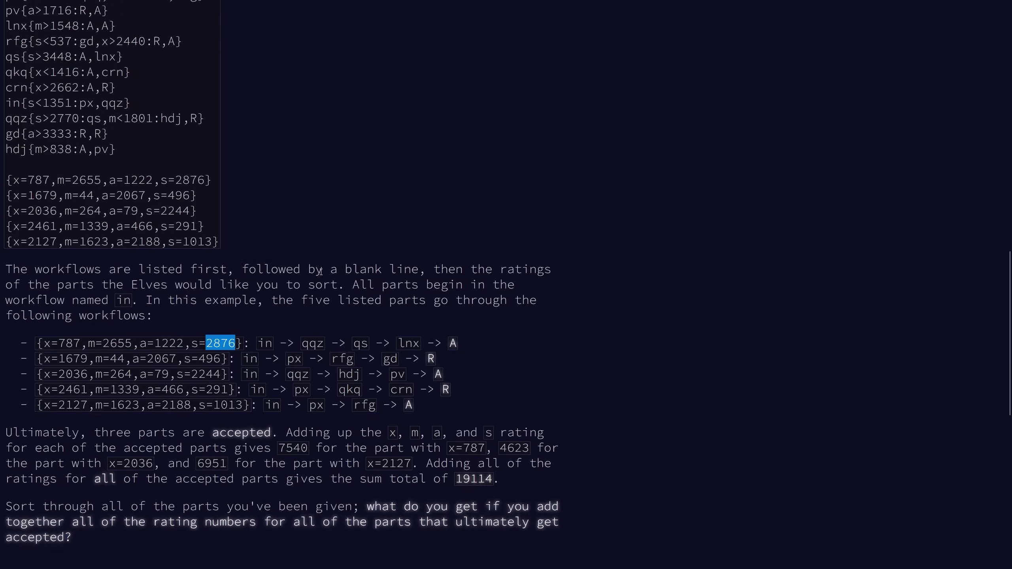
scroll(583, 283, down, 5)
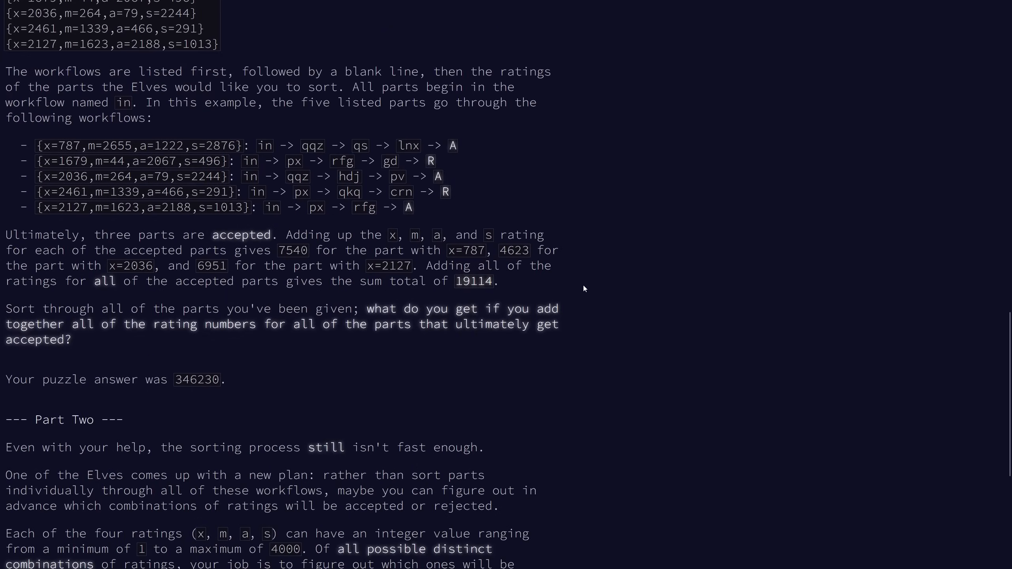
key(alt+Tab)
click(976, 385)
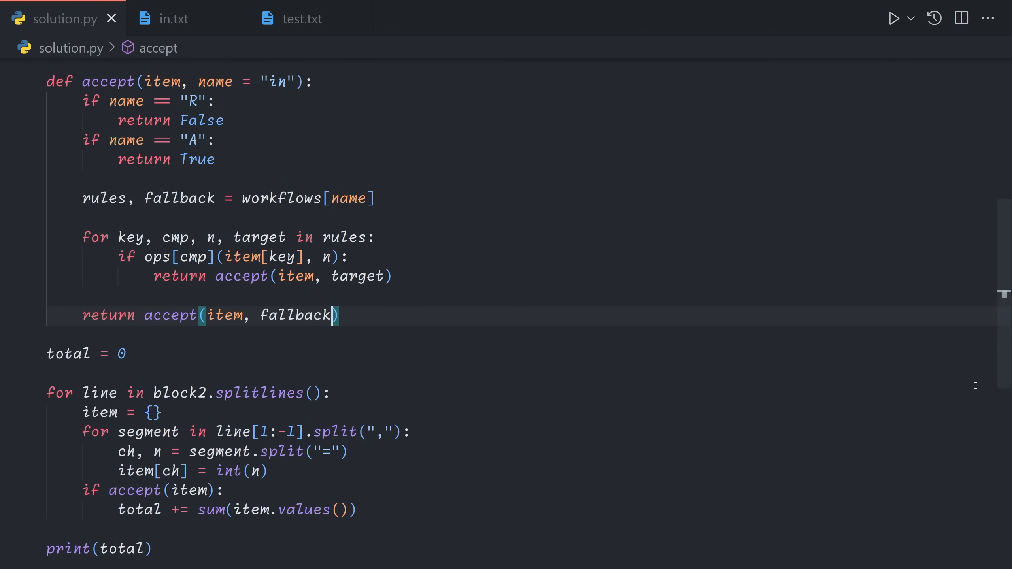
scroll(475, 305, up, 5)
scroll(476, 303, up, 5)
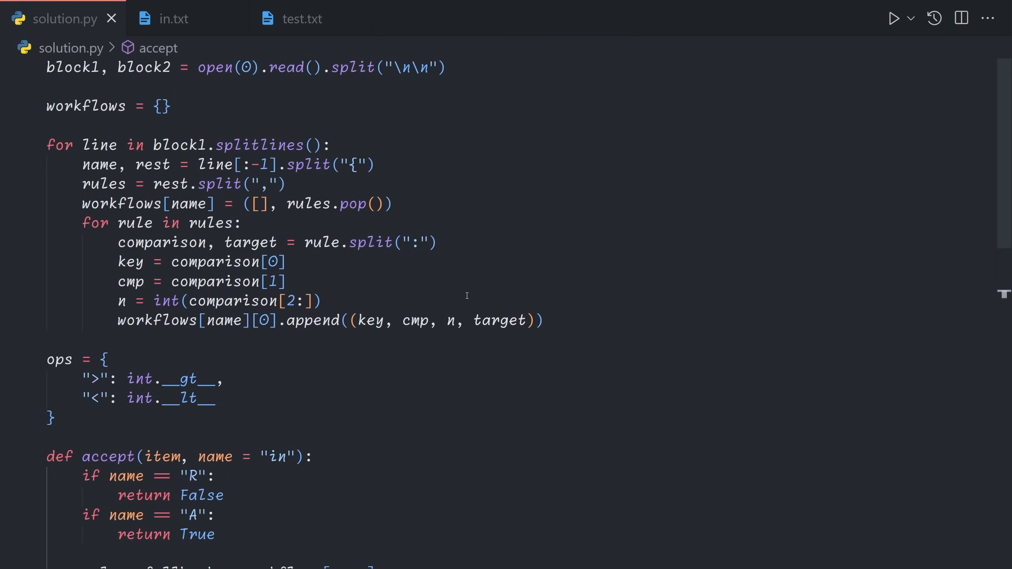
Step: Review the input parsing, rule parsing, R/A base cases and the rules, fallback lookup
drag(546, 321, 46, 66)
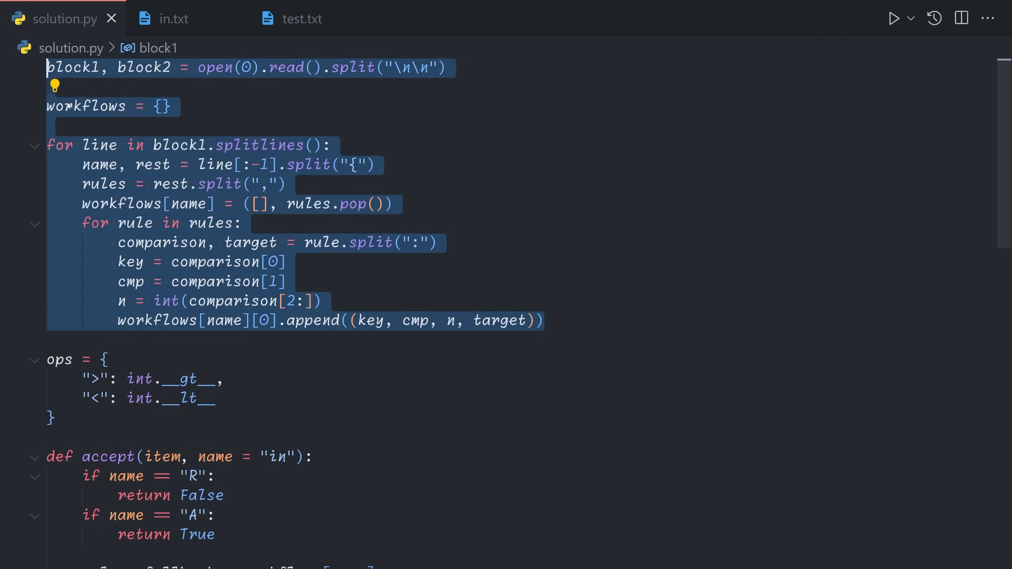
scroll(411, 235, down, 2)
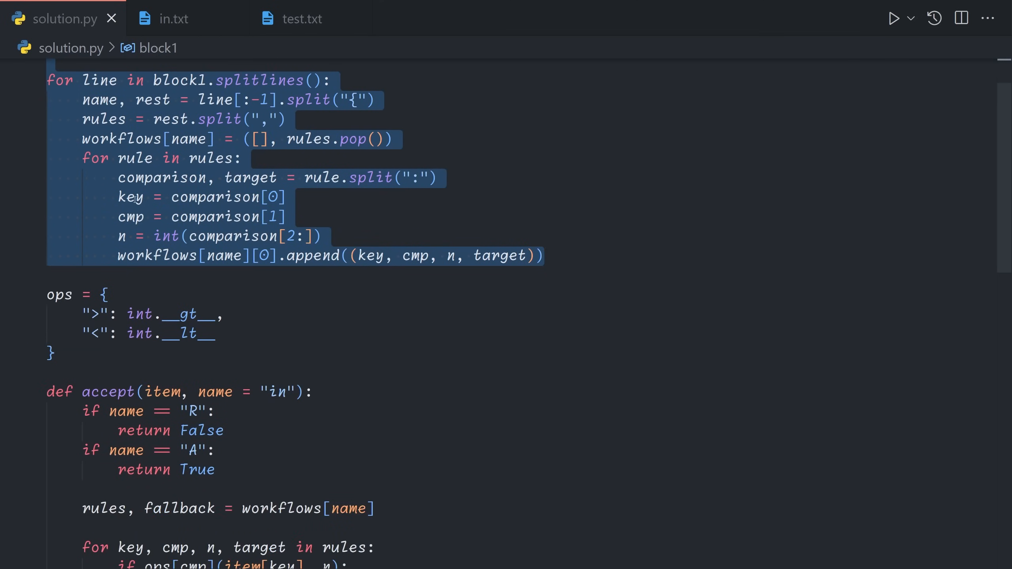
drag(118, 197, 202, 256)
scroll(409, 244, down, 3)
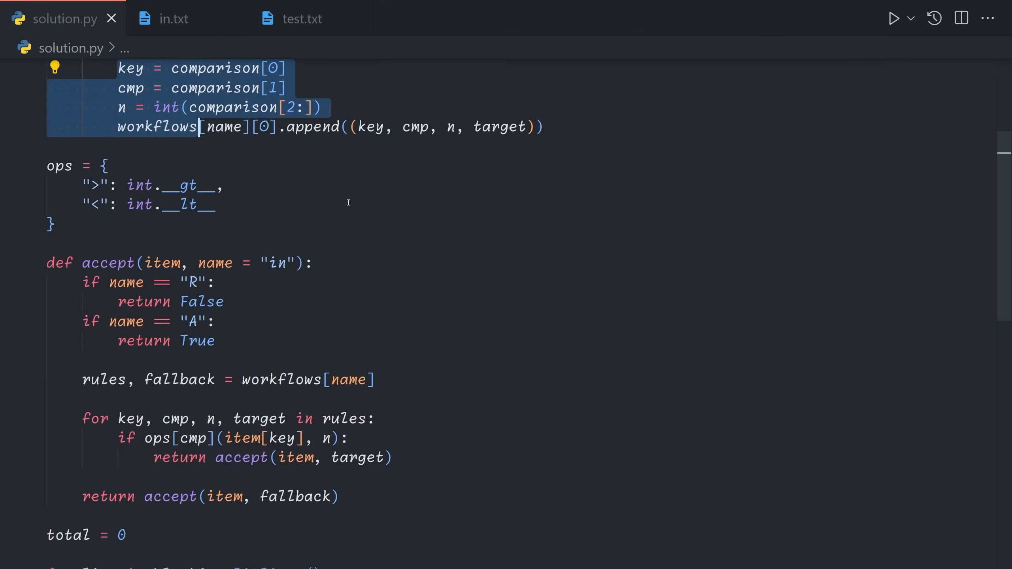
scroll(411, 238, down, 1)
drag(340, 496, 2, 263)
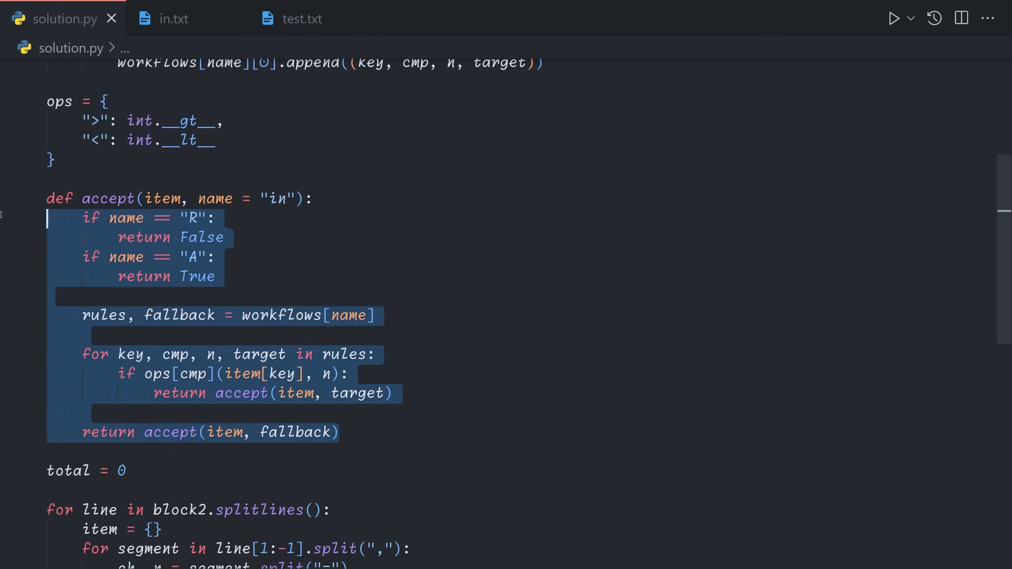
scroll(316, 277, down, 1)
click(214, 152)
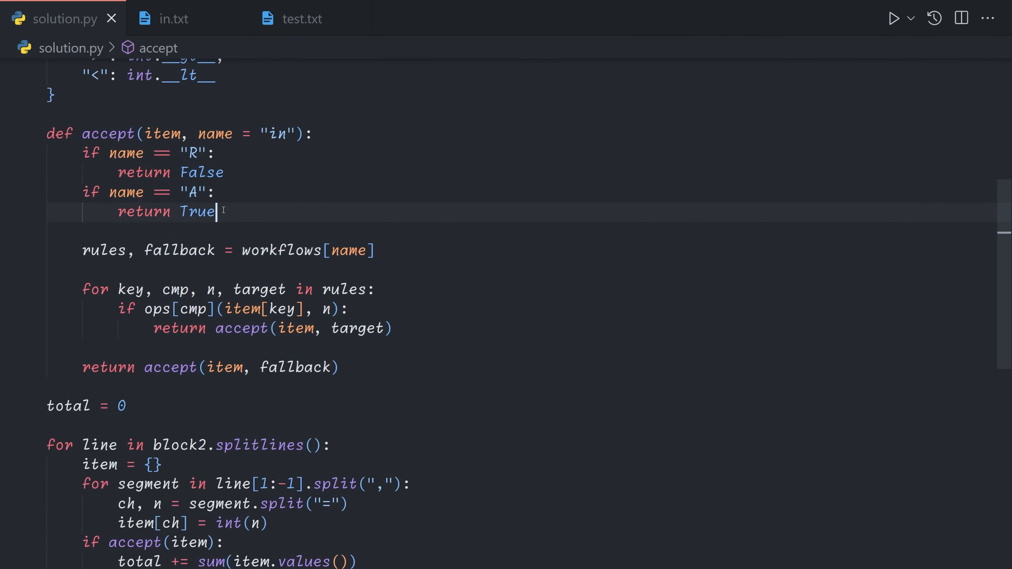
drag(215, 212, 23, 155)
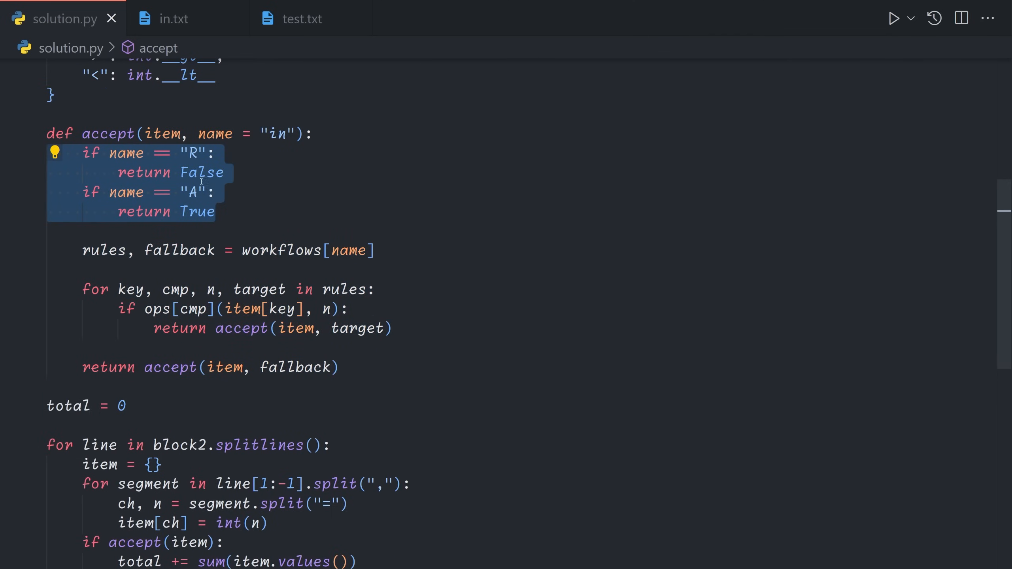
click(216, 211)
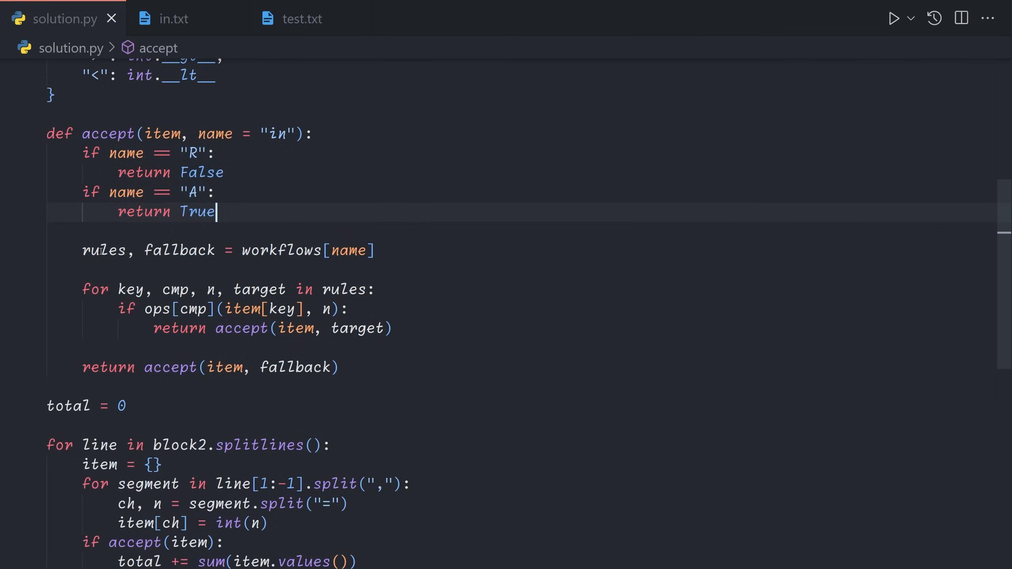
drag(82, 251, 378, 251)
click(380, 252)
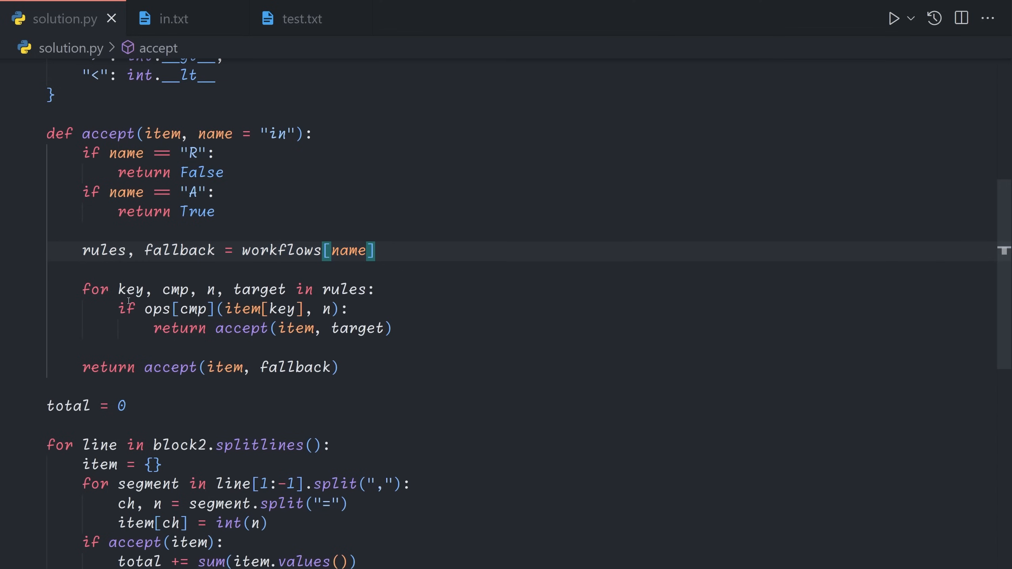
scroll(171, 359, up, 2)
Step: Review the ops dictionary's __gt__ and __lt__ entries and their use in ops[cmp]
click(54, 225)
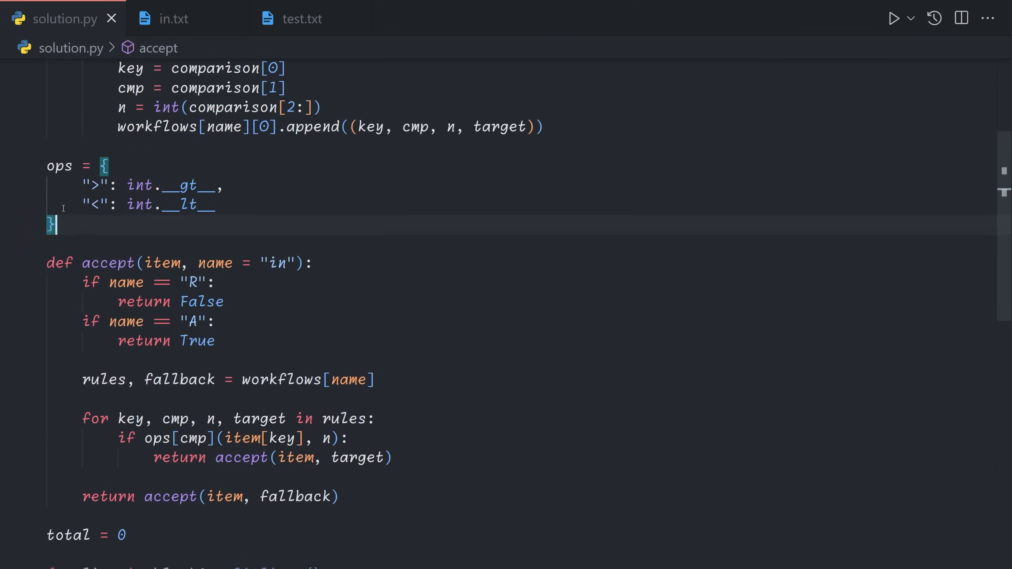
drag(53, 225, 46, 164)
click(150, 438)
drag(172, 438, 201, 438)
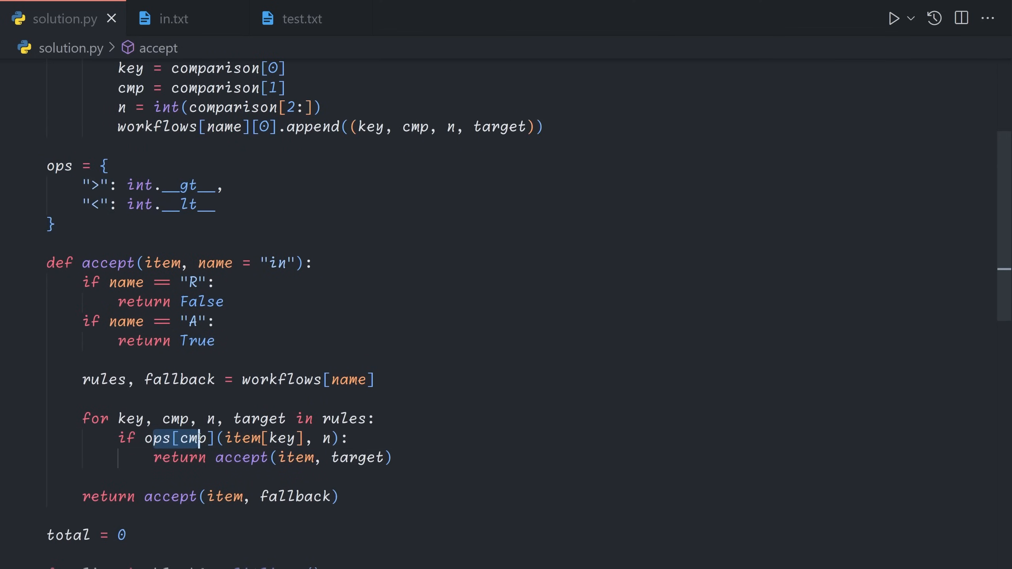
click(193, 438)
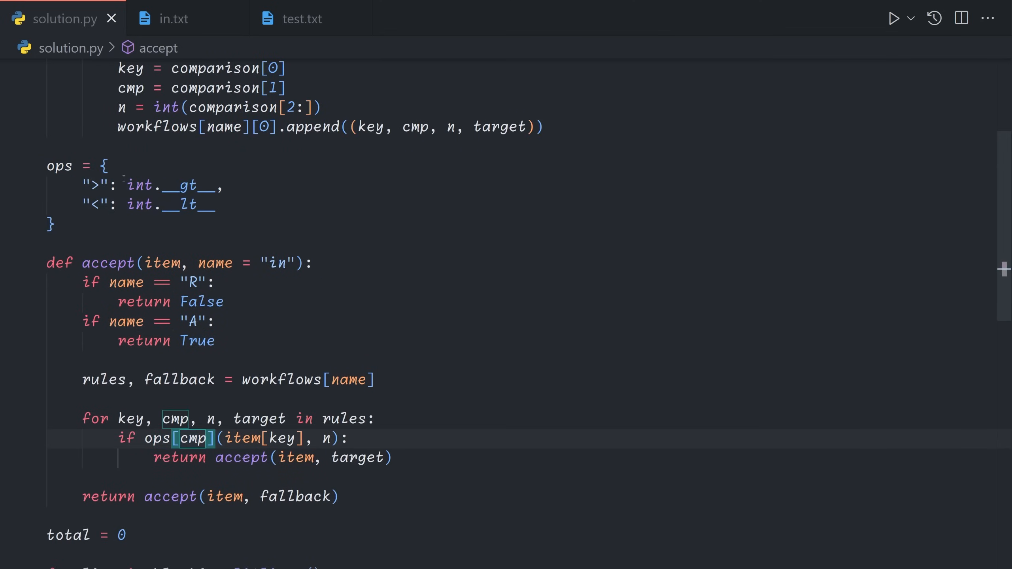
click(93, 185)
drag(127, 185, 215, 186)
click(104, 166)
mouse_move(188, 185)
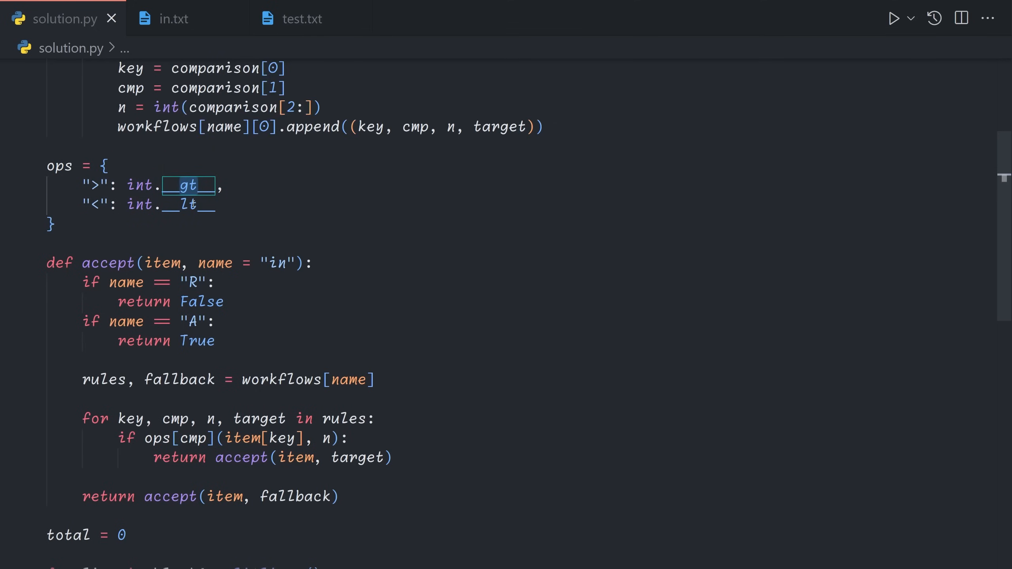
mouse_move(188, 205)
double_click(103, 205)
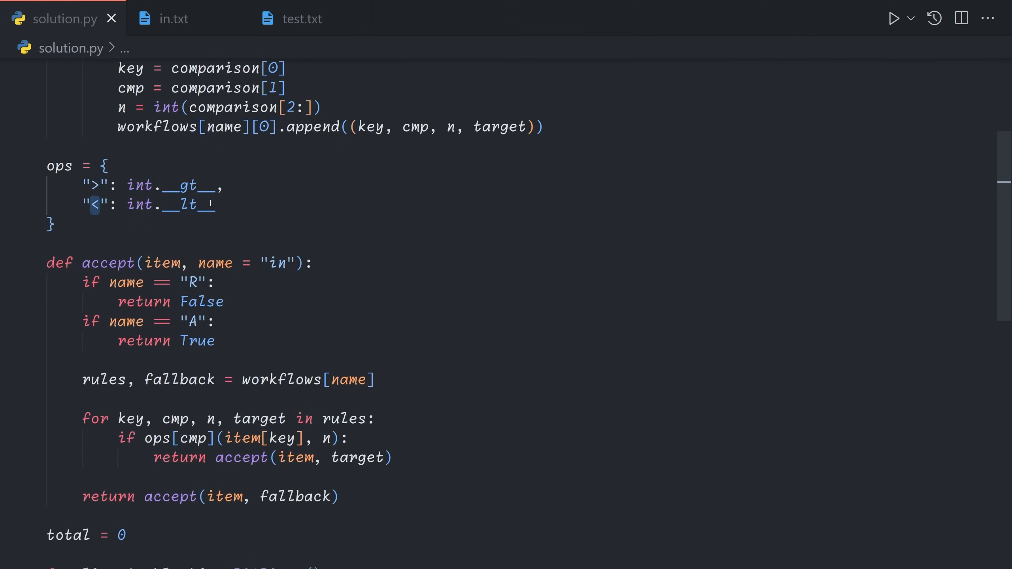
double_click(190, 205)
click(50, 225)
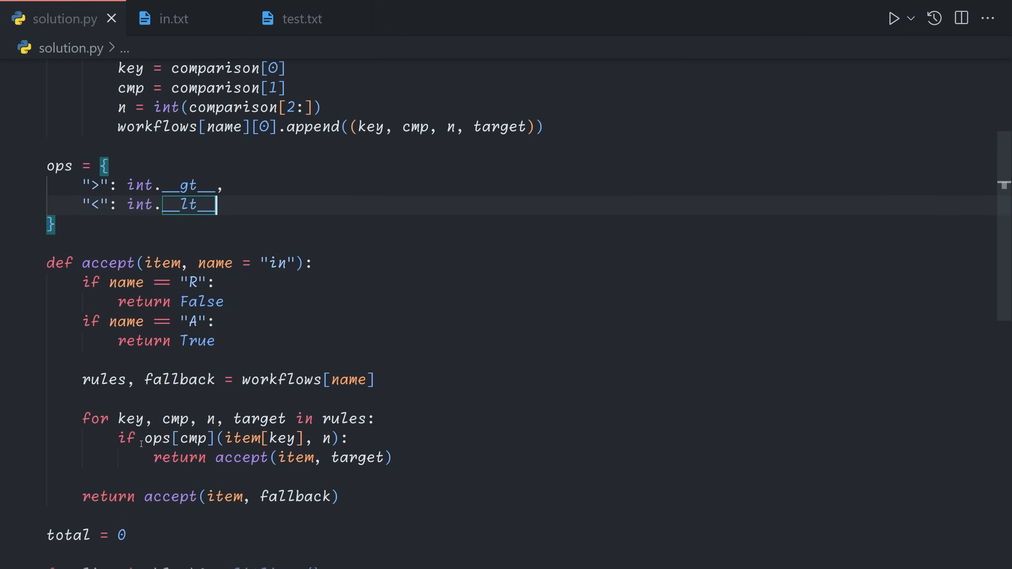
drag(145, 438, 340, 439)
scroll(341, 438, down, 2)
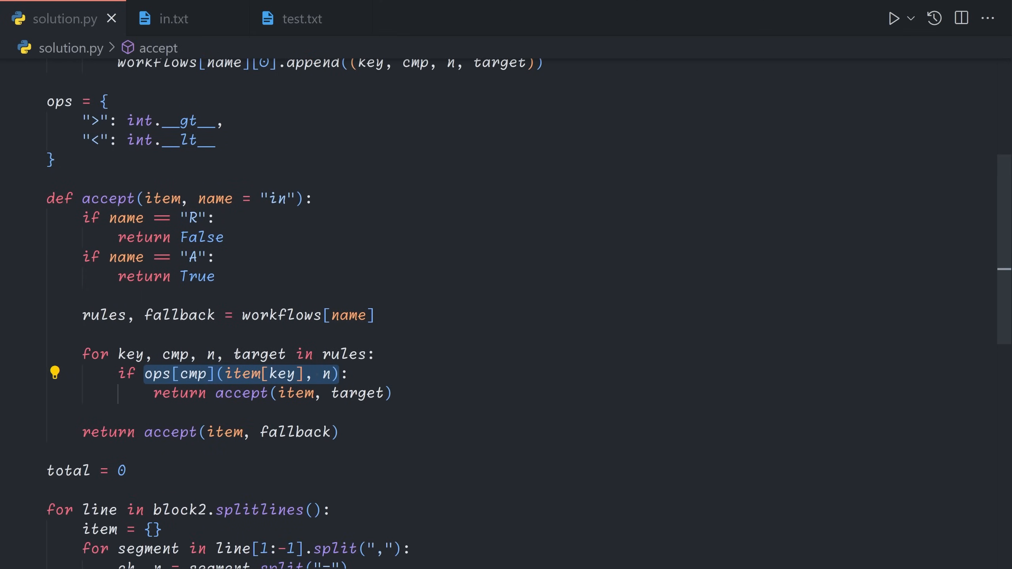
scroll(341, 372, down, 1)
Step: Review the target return, fallback return and base cases, then switch to the puzzle description
double_click(356, 329)
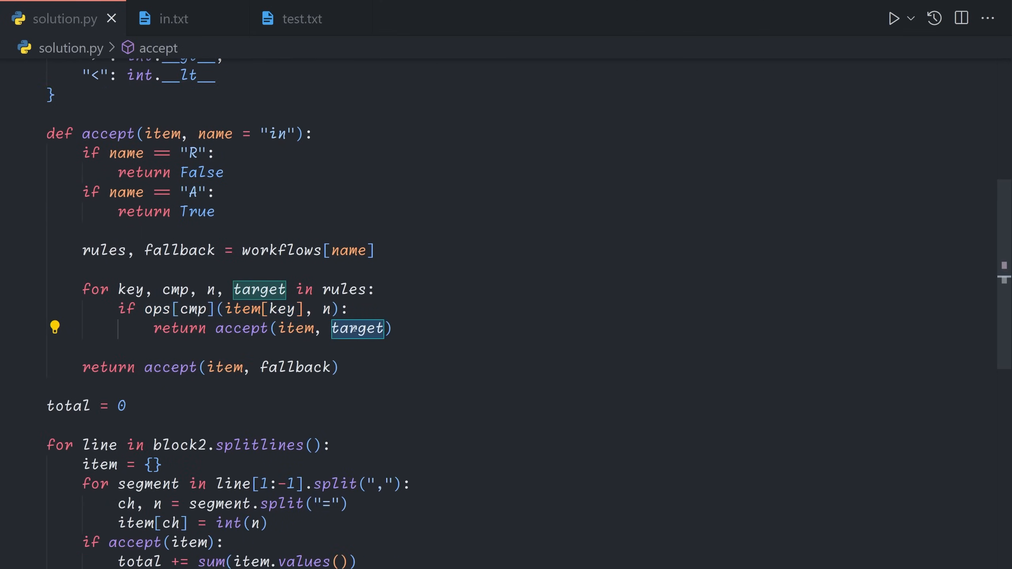
scroll(385, 329, up, 1)
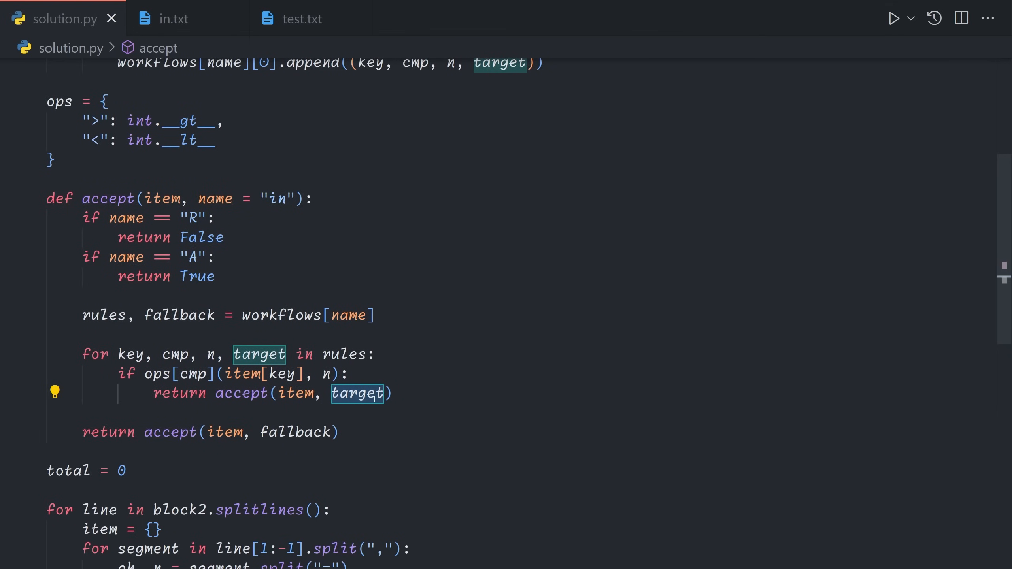
drag(393, 394, 154, 395)
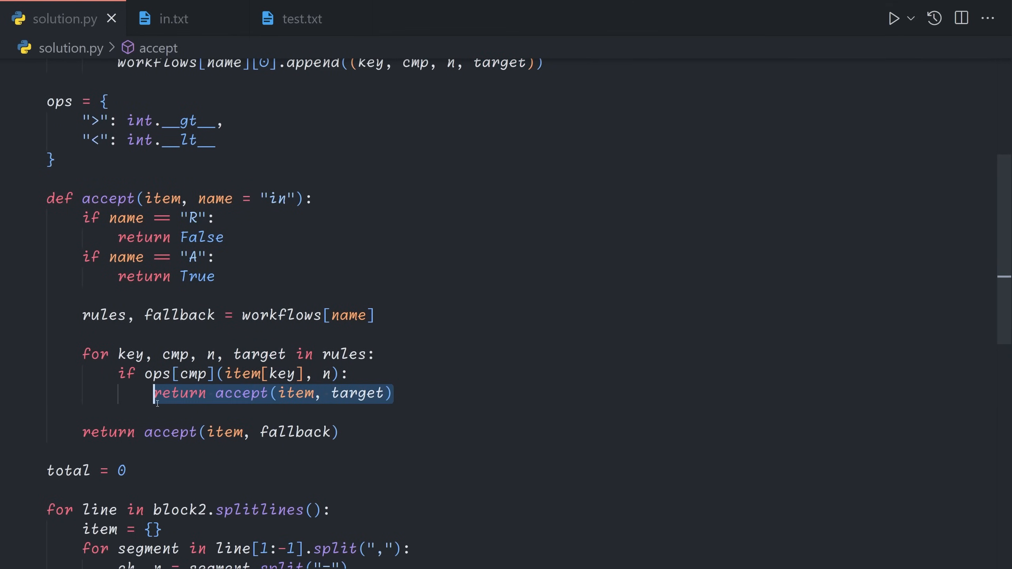
drag(215, 276, 46, 218)
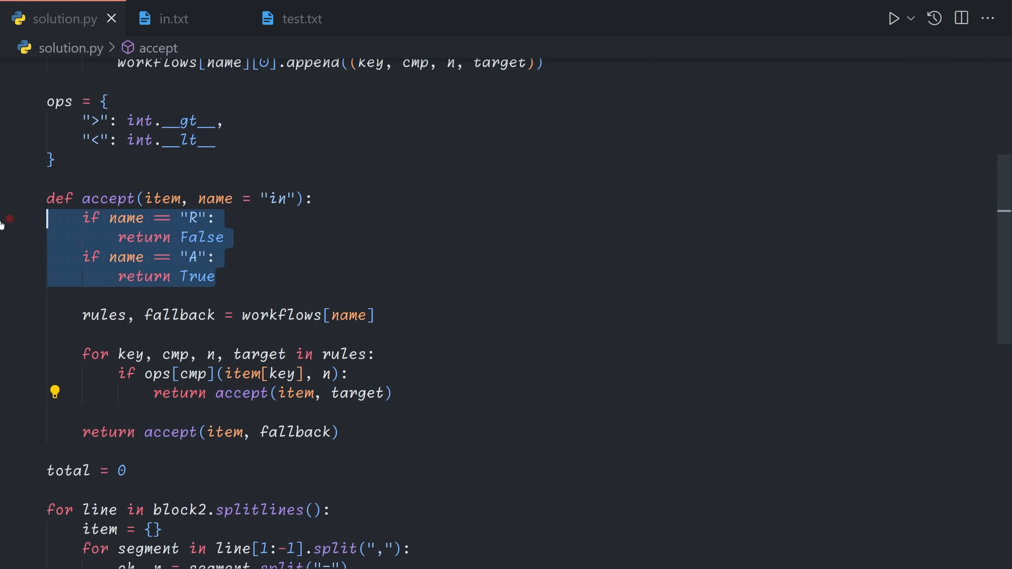
scroll(185, 296, down, 1)
double_click(320, 369)
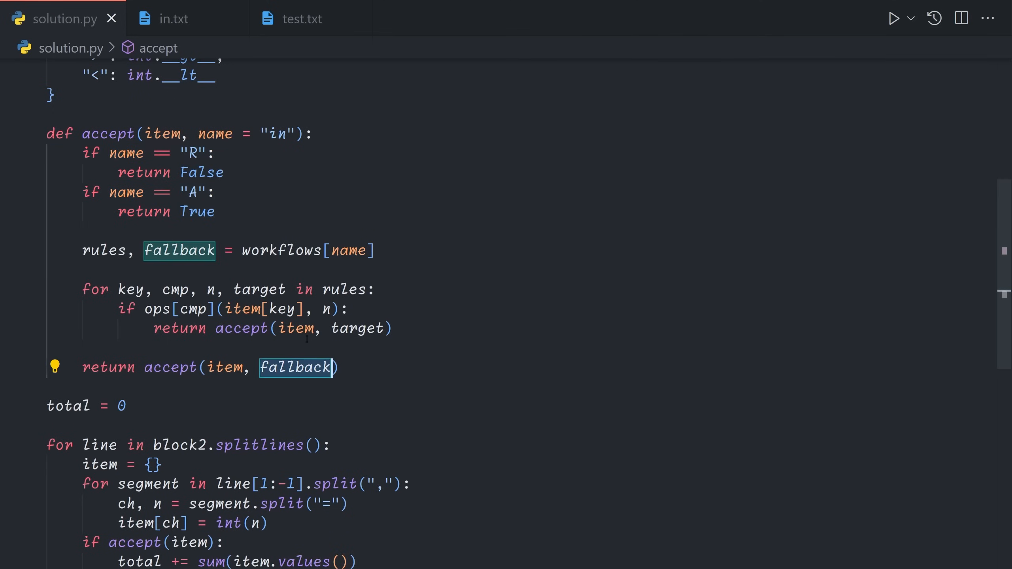
click(368, 369)
drag(247, 208, 316, 135)
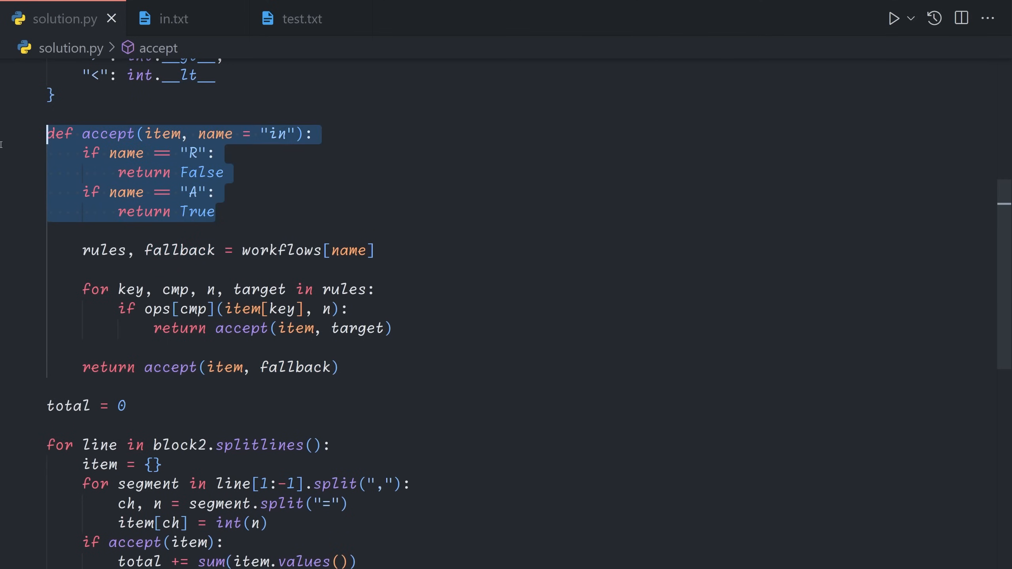
scroll(389, 214, down, 3)
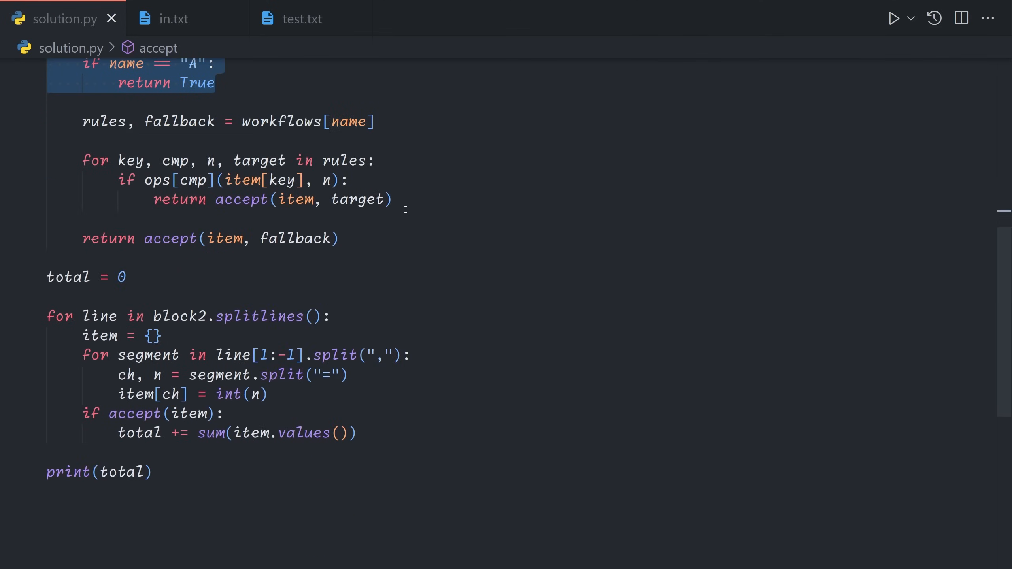
click(341, 237)
key(alt+Tab)
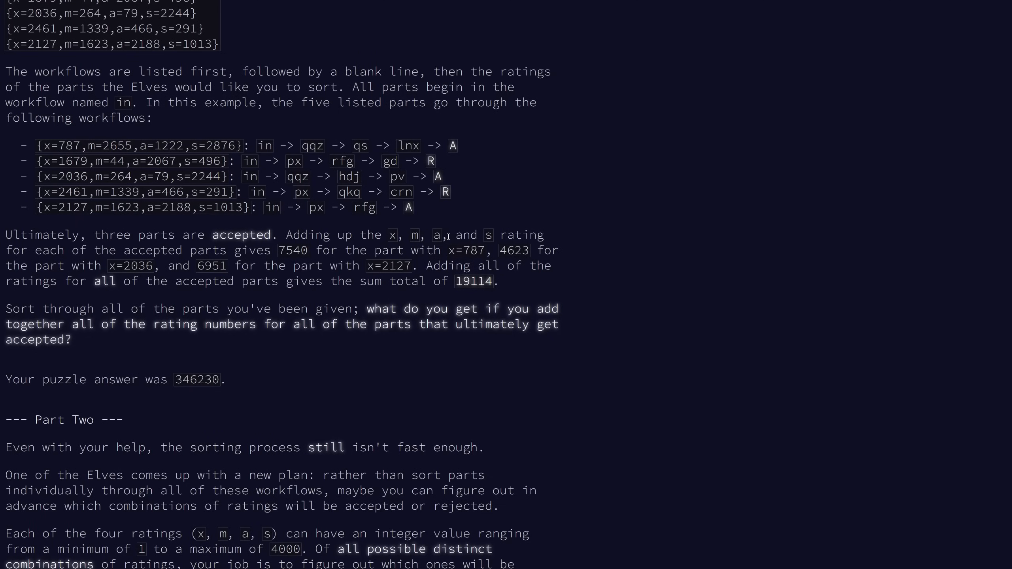
scroll(446, 237, down, 3)
scroll(446, 238, down, 3)
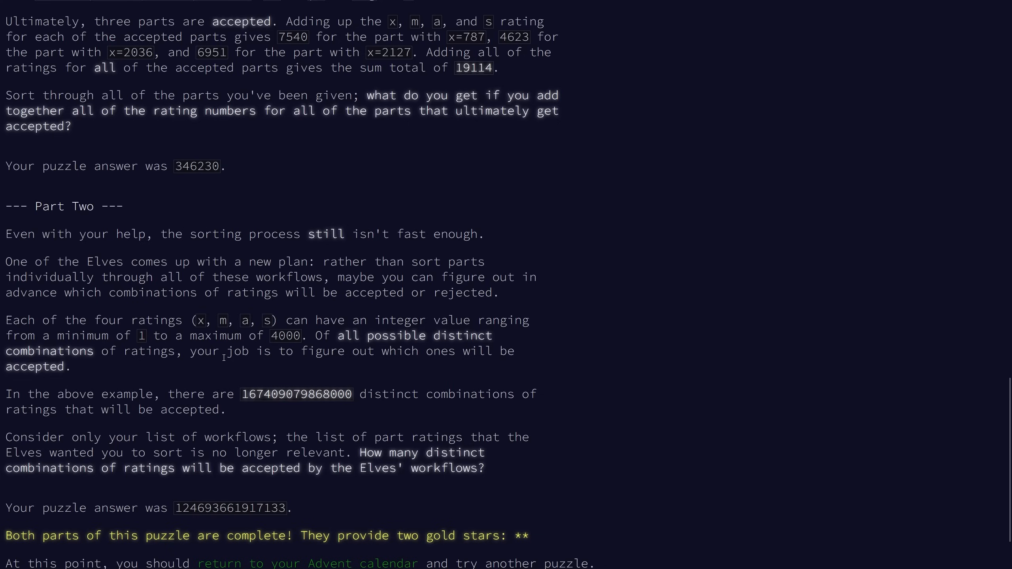
double_click(253, 392)
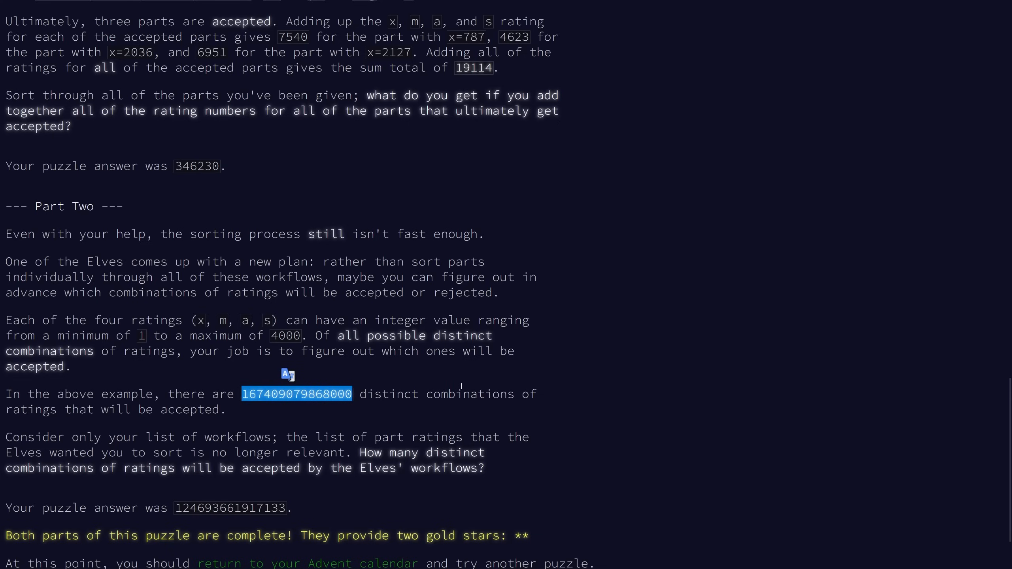
click(464, 367)
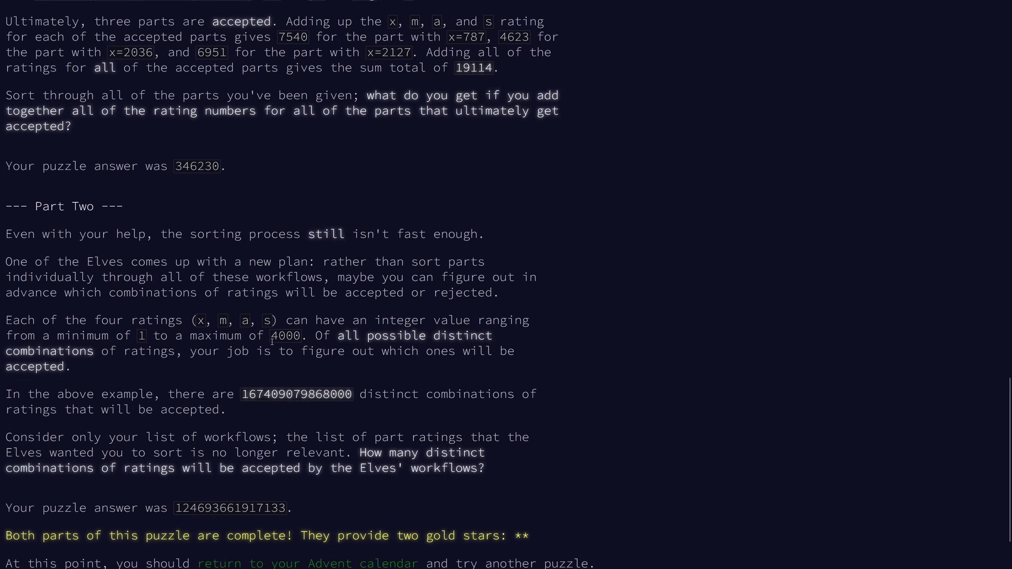
key(alt+Tab)
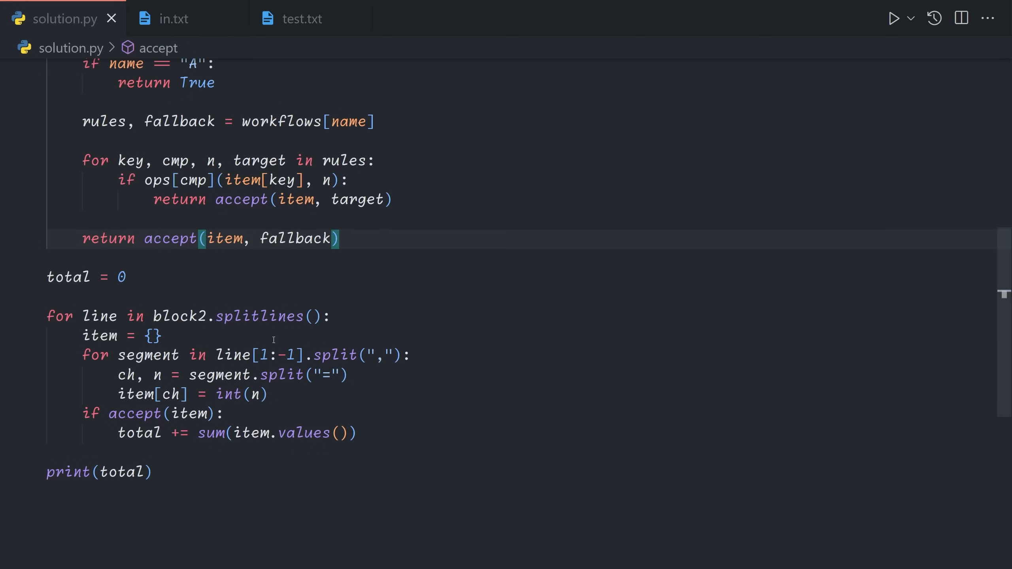
key(ctrl+grave)
key(ctrl+l)
text(python3)
key(Return)
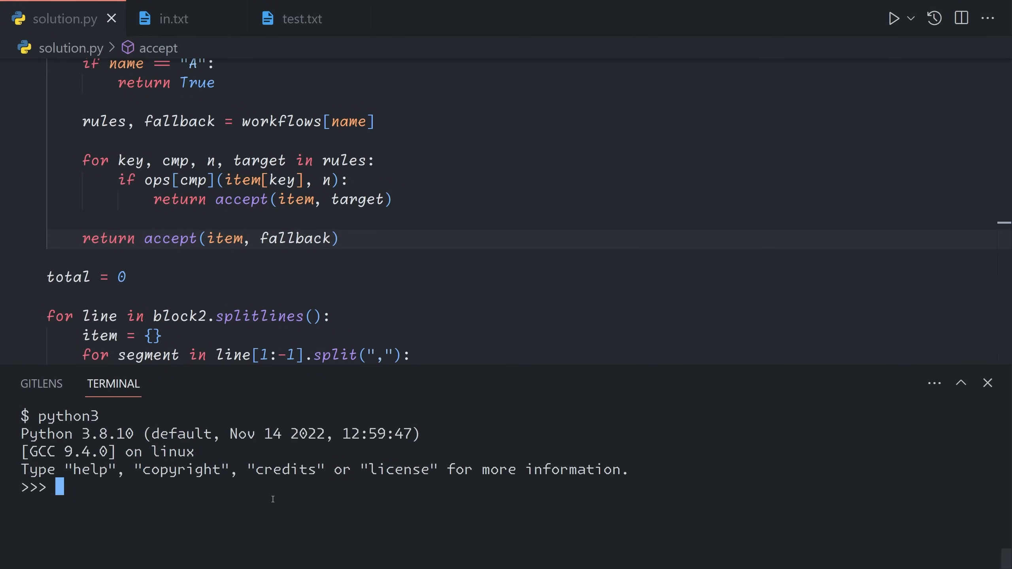
text(4000 *)
key(BackSpace)
text(* 4)
key(Return)
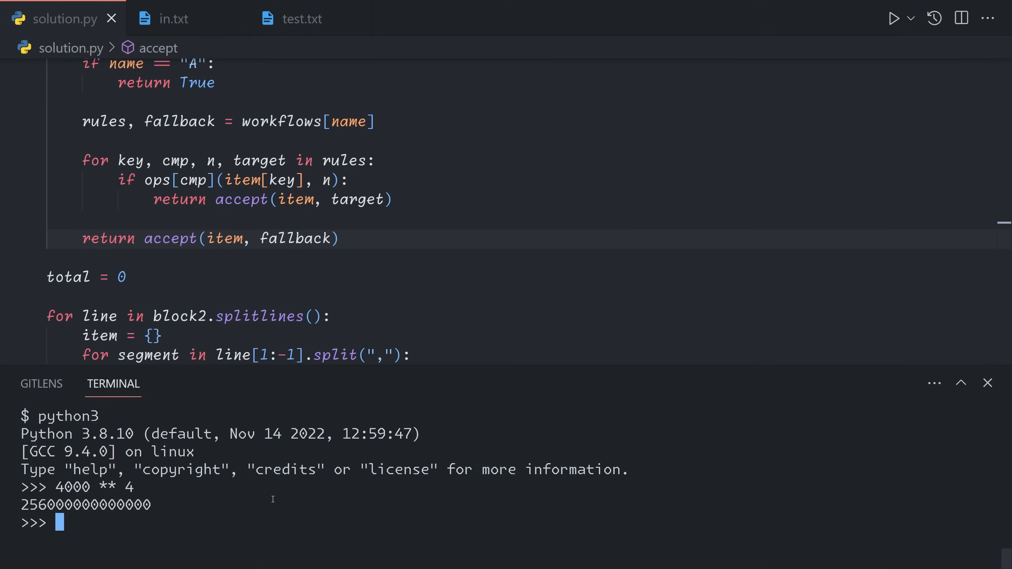
key(ctrl+d)
key(ctrl+l)
key(ctrl+grave)
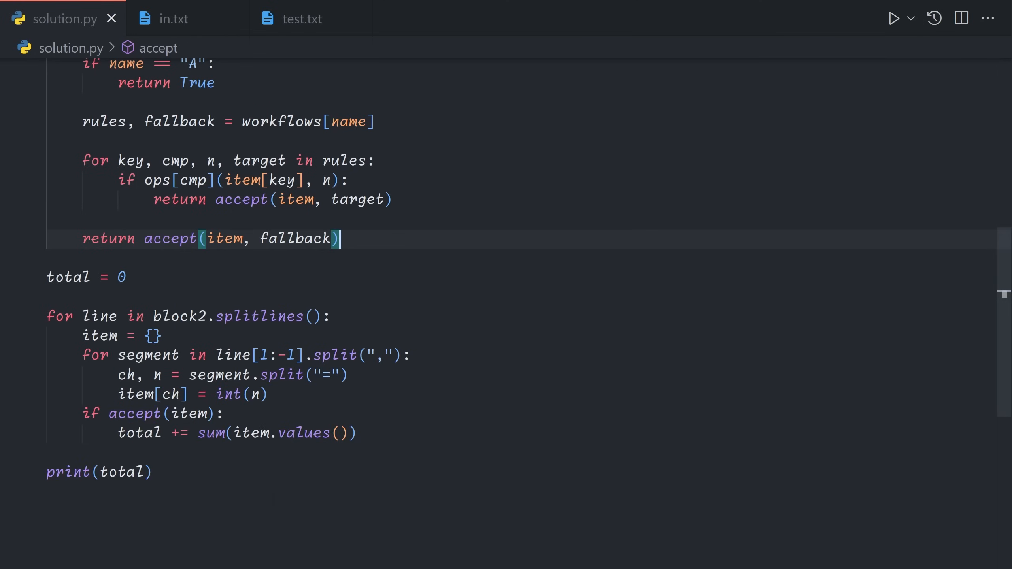
Step: Delete the part-one totaling loop and its print statement
click(153, 336)
scroll(501, 345, up, 5)
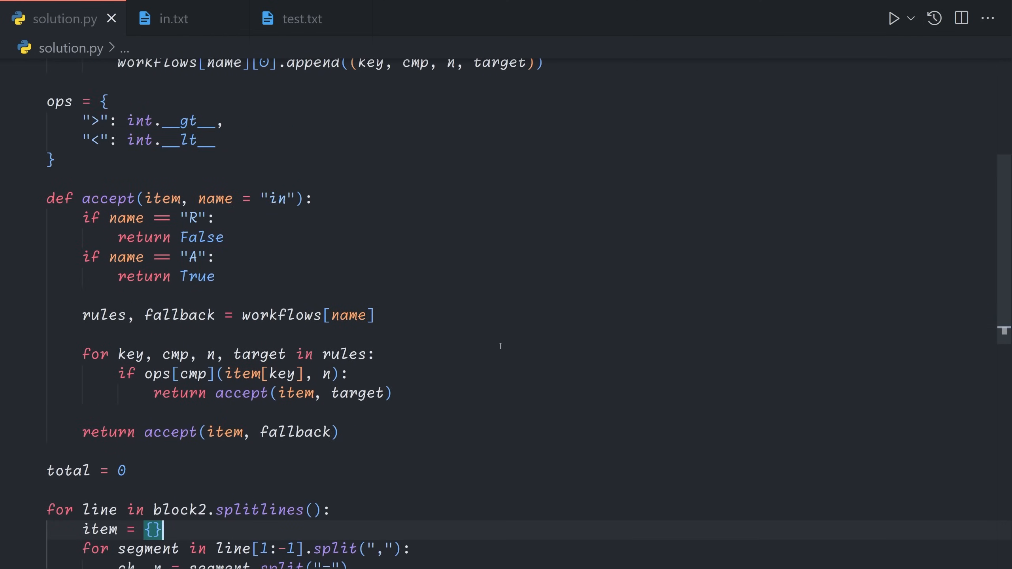
click(547, 320)
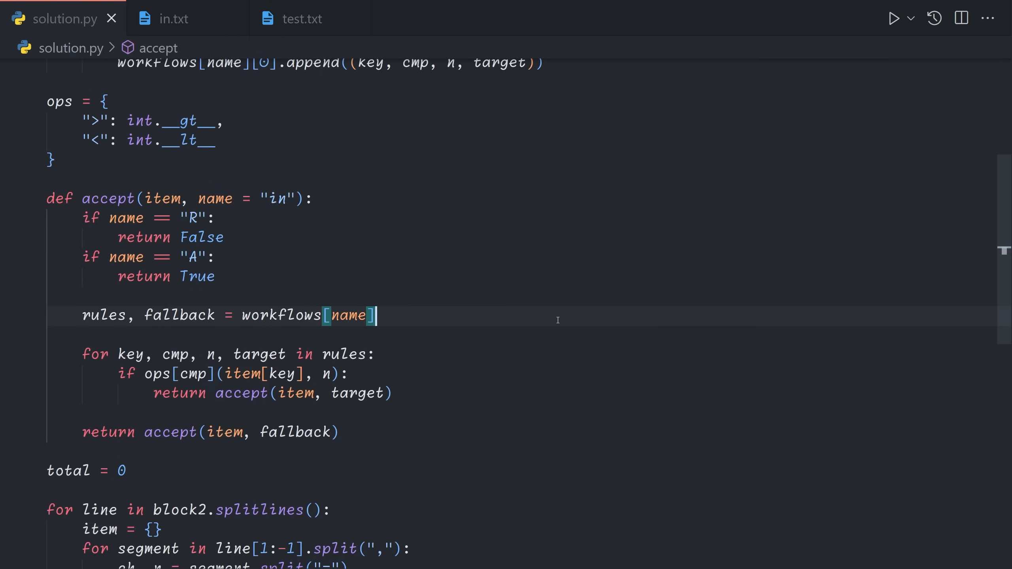
scroll(558, 320, up, 3)
scroll(557, 321, up, 3)
scroll(520, 313, down, 5)
scroll(521, 314, down, 3)
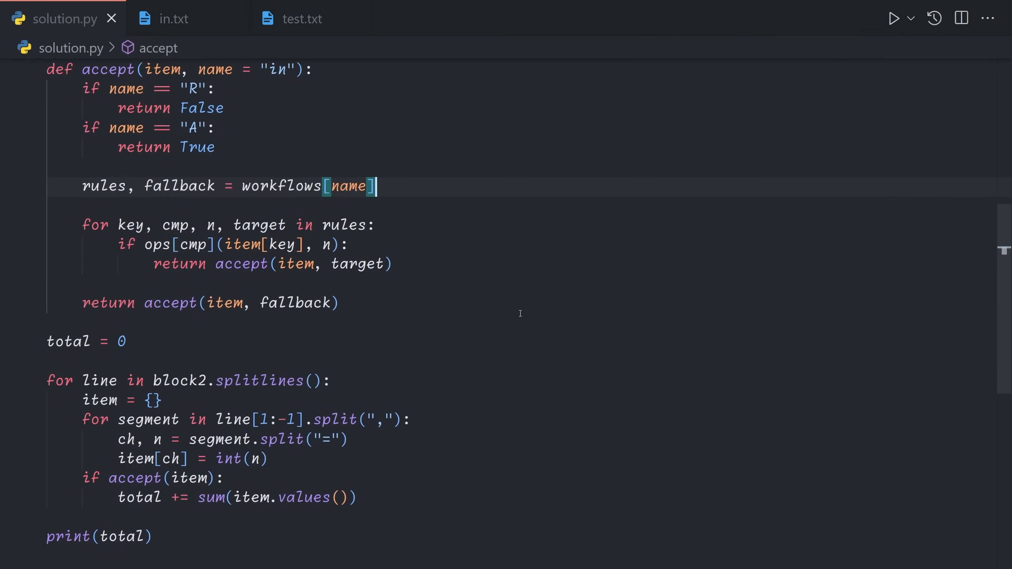
drag(159, 538, 305, 329)
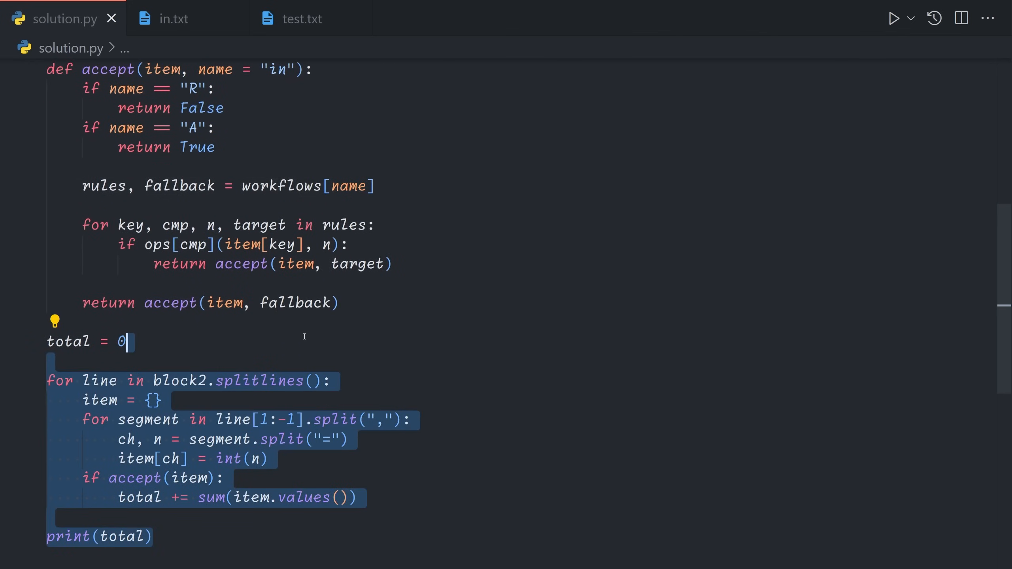
key(shift+Home)
key(shift+Up)
key(BackSpace)
scroll(305, 329, up, 10)
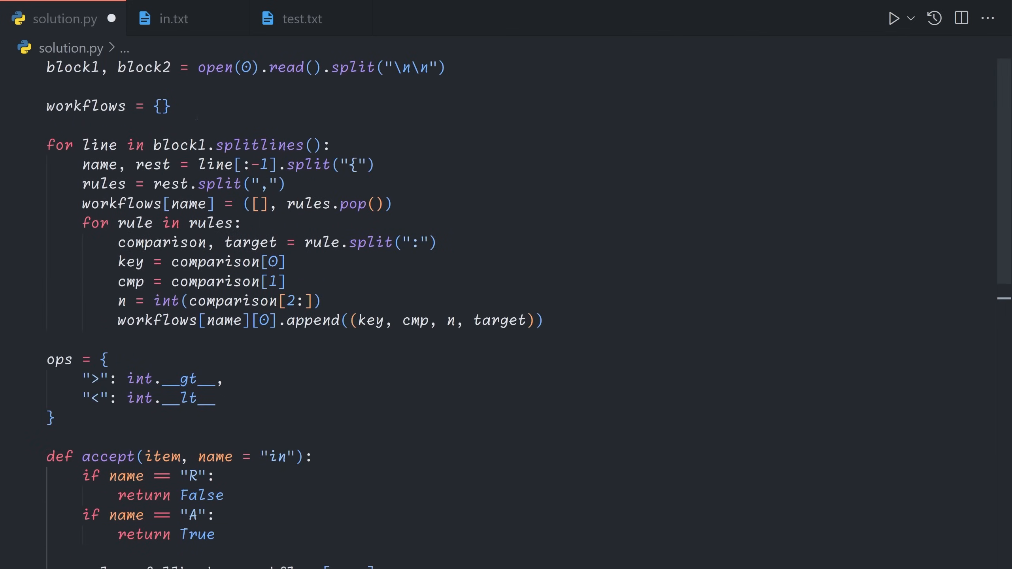
Step: Rename block2 to _ and delete the ops table and accept function
double_click(144, 68)
text(_)
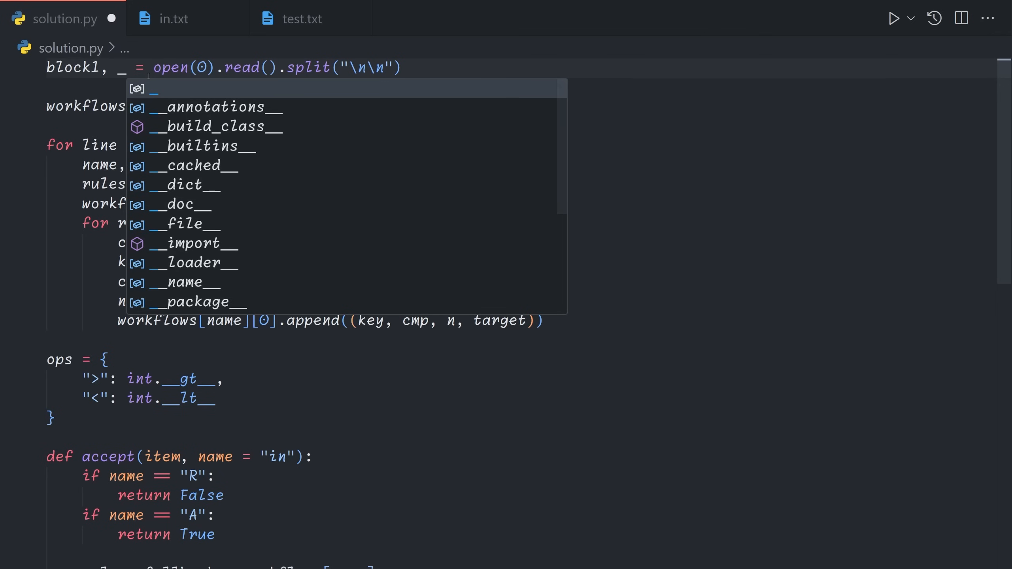
key(Escape)
click(414, 393)
scroll(415, 393, down, 5)
scroll(414, 393, down, 2)
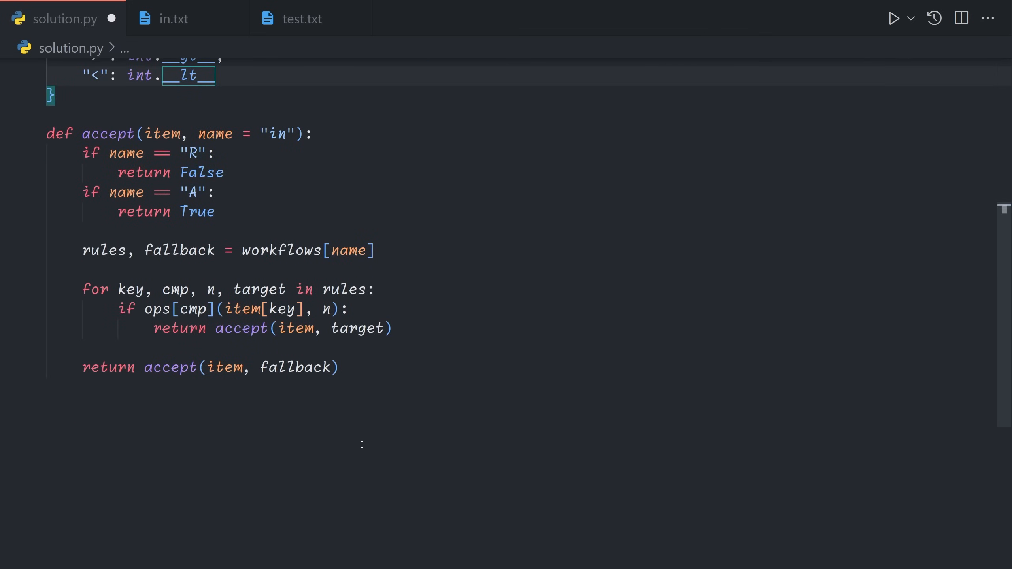
drag(339, 366, 224, 244)
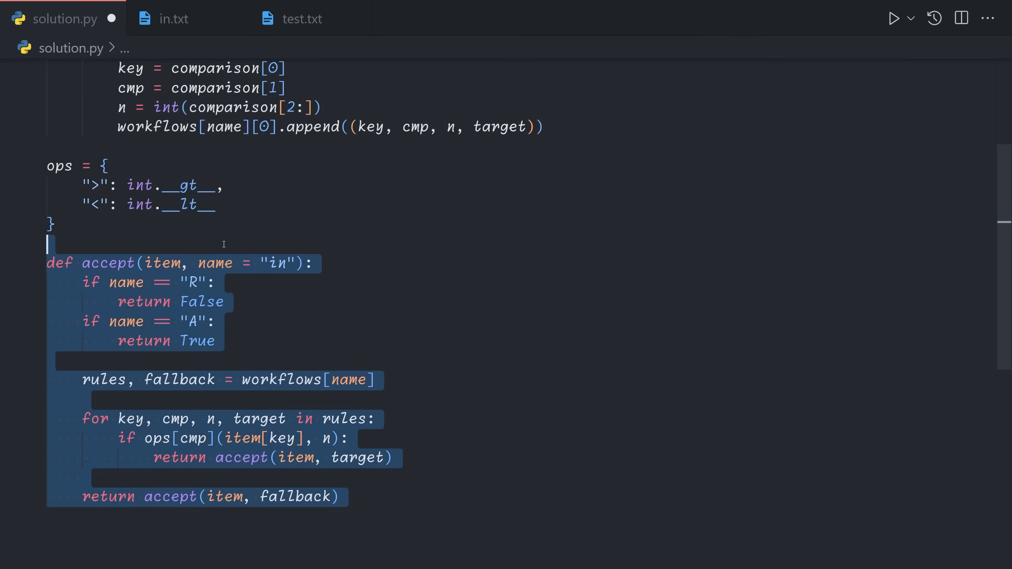
key(shift+Up)
key(shift+Up)
key(shift+Up)
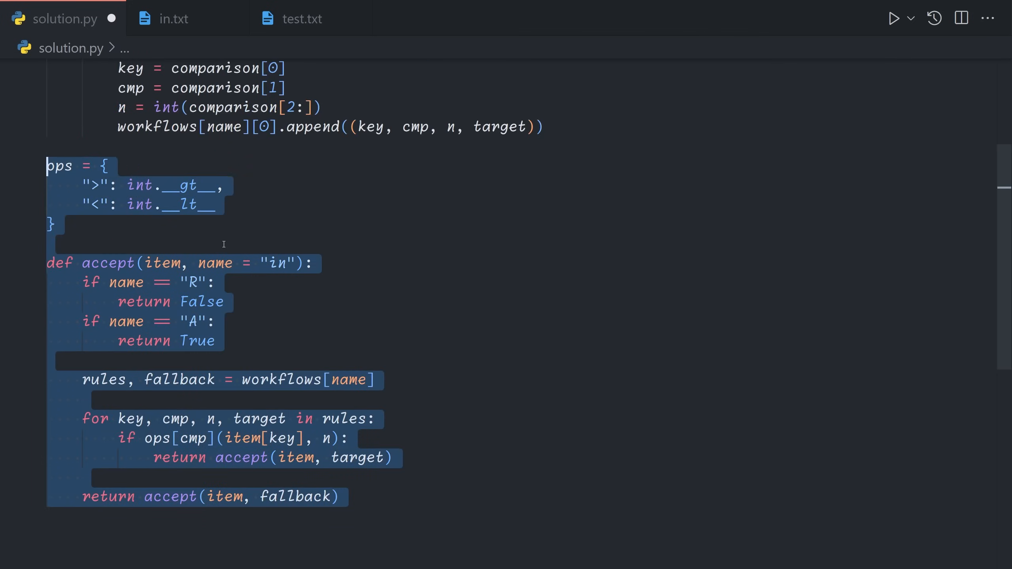
key(BackSpace)
scroll(224, 244, up, 3)
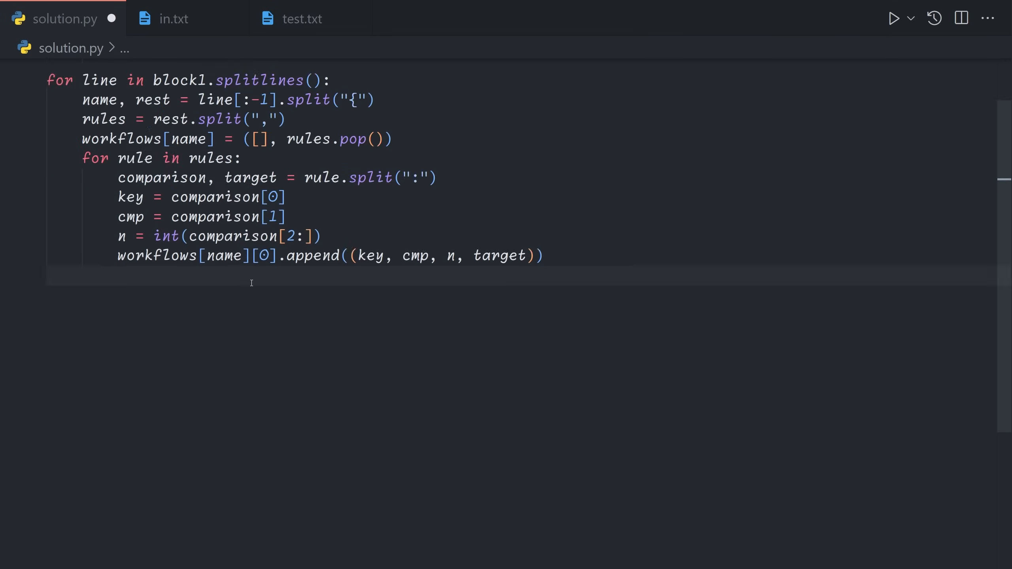
scroll(224, 244, up, 2)
key(Return)
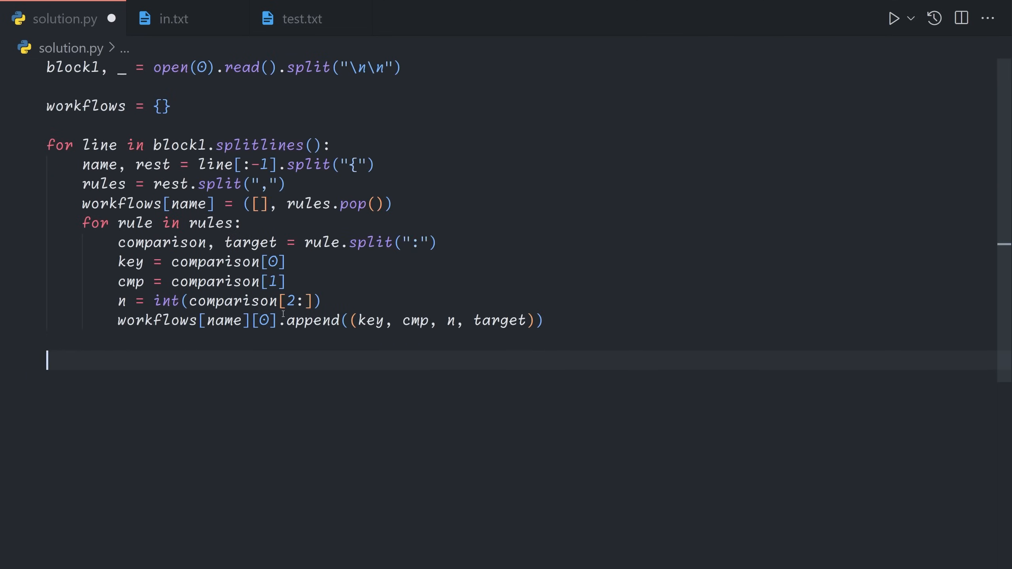
text(def coun)
text(t()
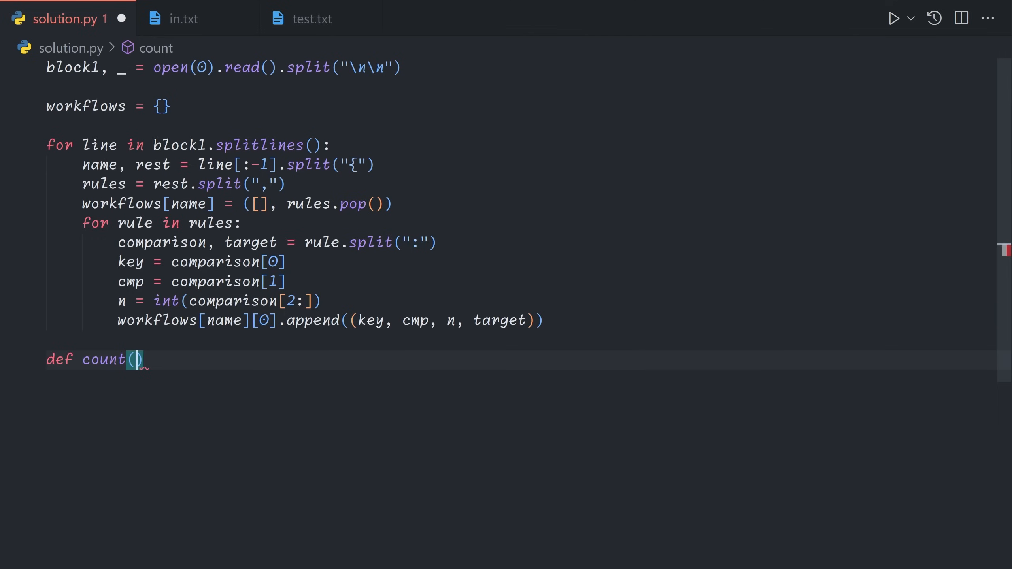
text(ranges)
Step: Define a stub count(ranges) that returns 0 and save
key(Right)
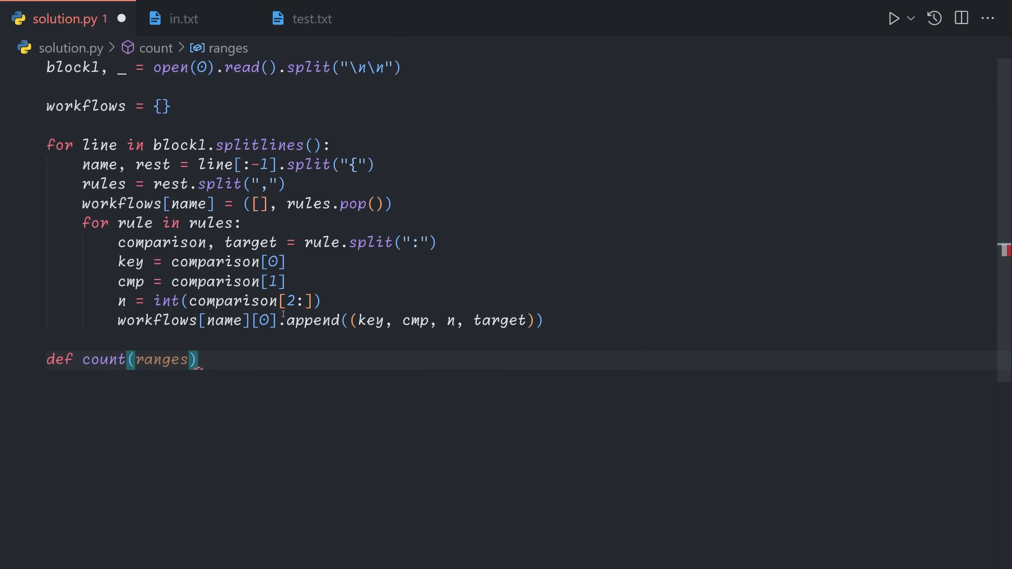
text(:)
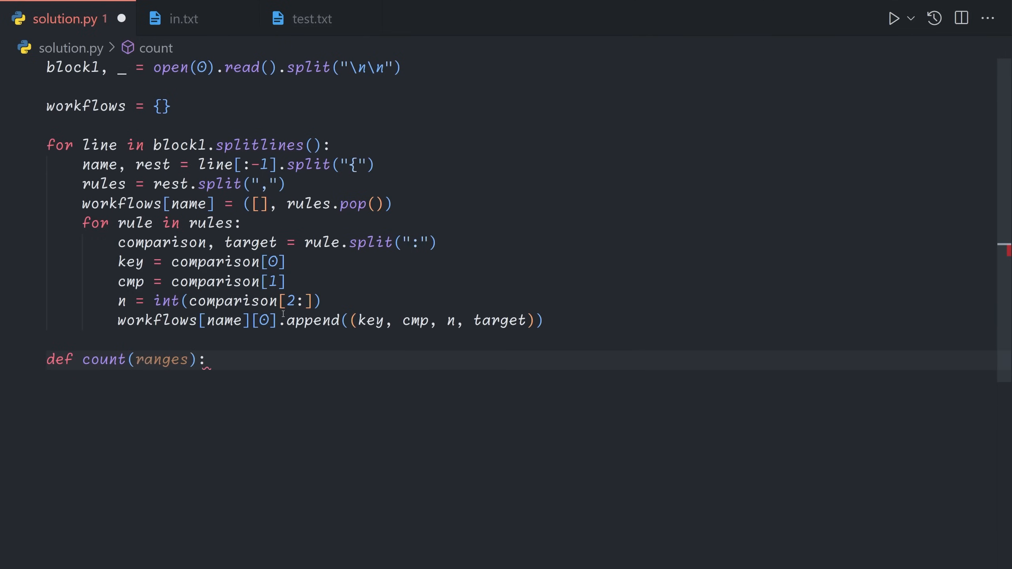
key(Return)
text(r)
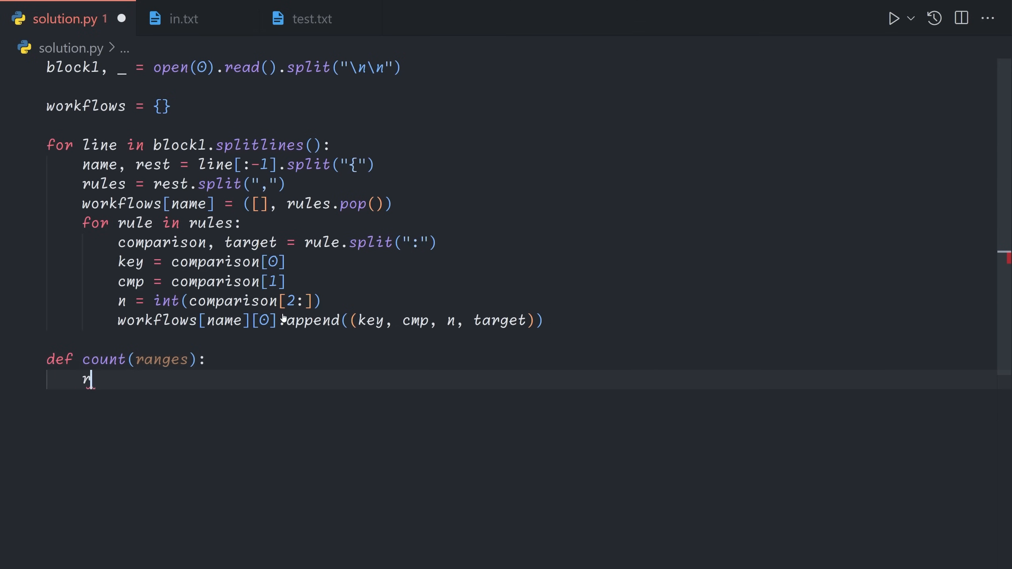
text(eturn 0)
key(Return)
key(Return)
key(BackSpace)
key(ctrl+s)
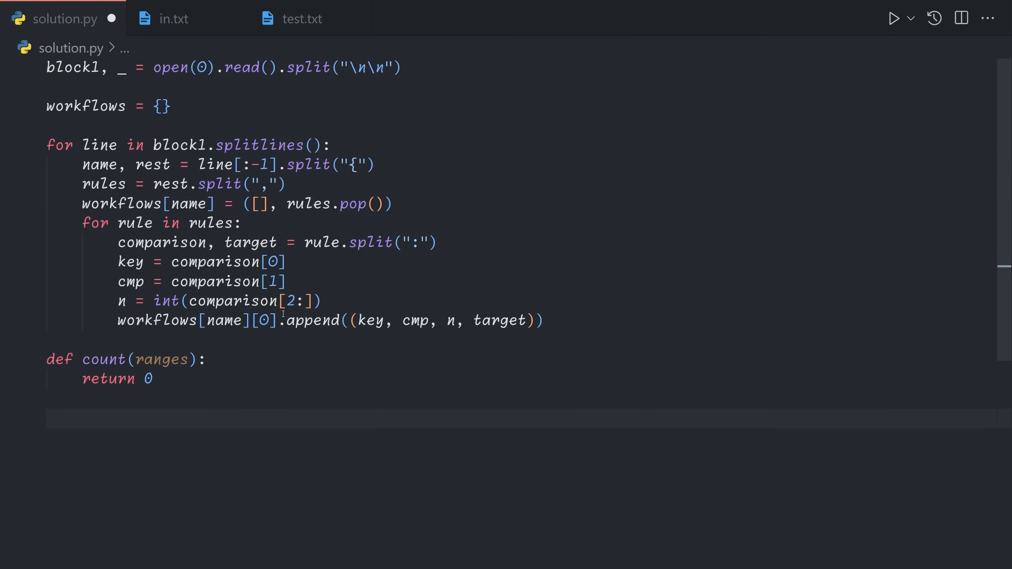
text(print(count()
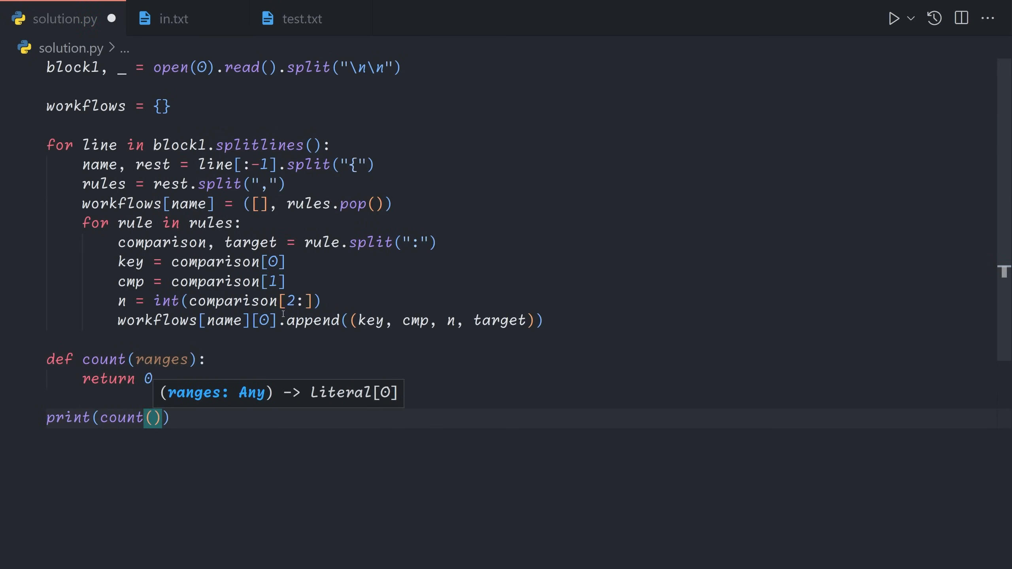
text({)
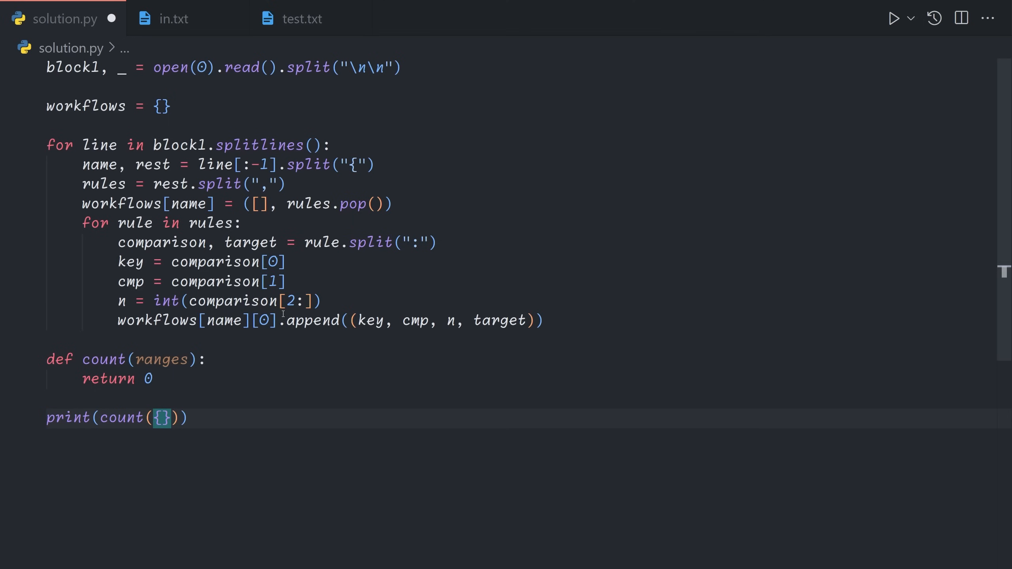
text(key: (1, )
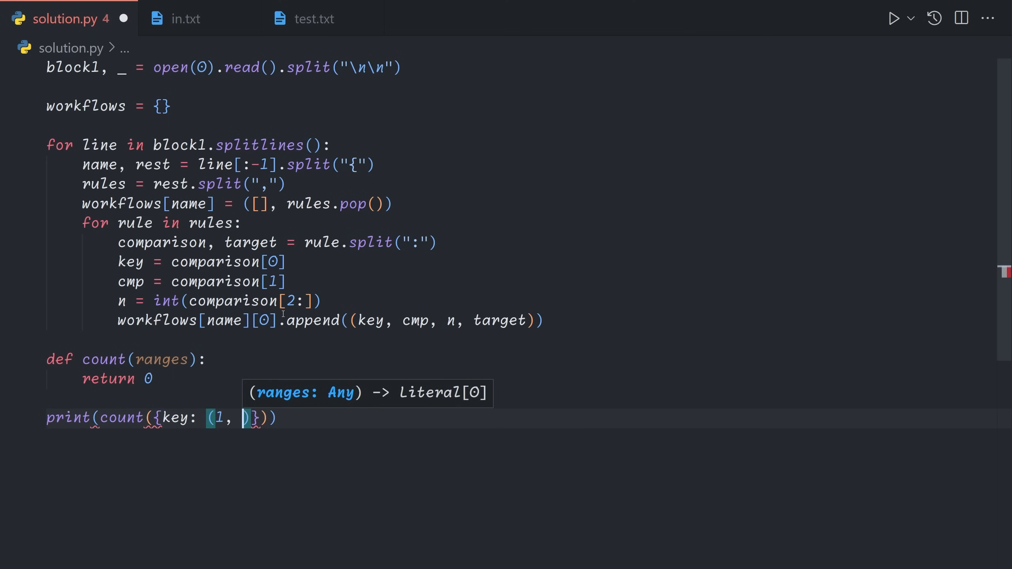
text(4000) for key in ")
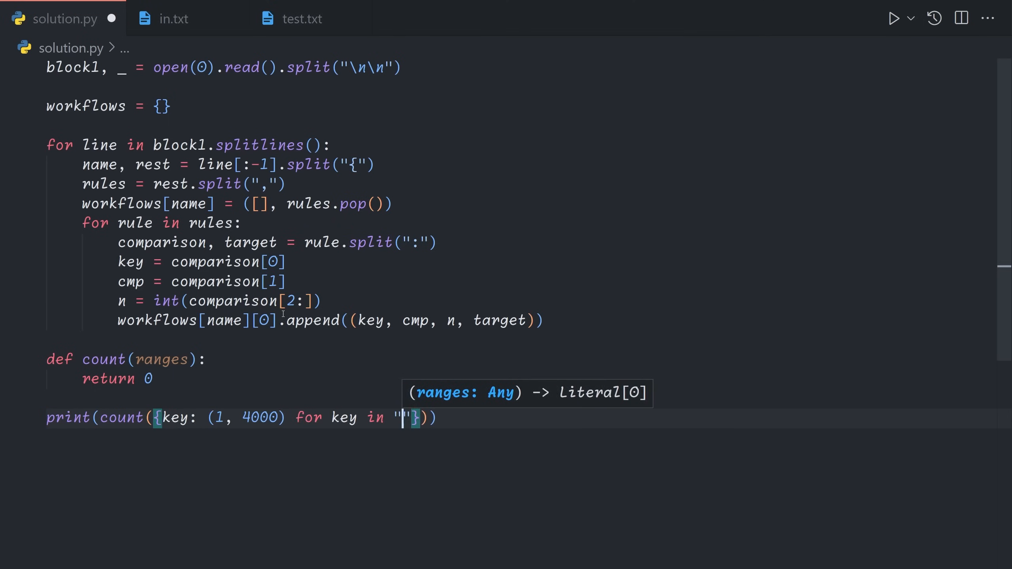
text(xmas)
Step: Print count({key: (1, 4000) for key in "xmas"}) below the stub and save
key(ctrl+s)
key(End)
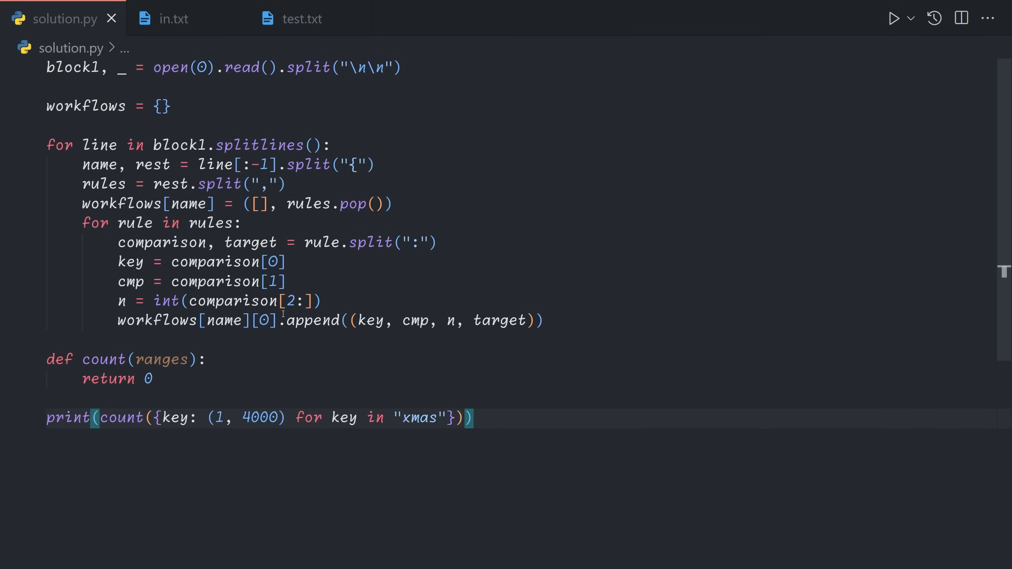
key(Up)
key(Up)
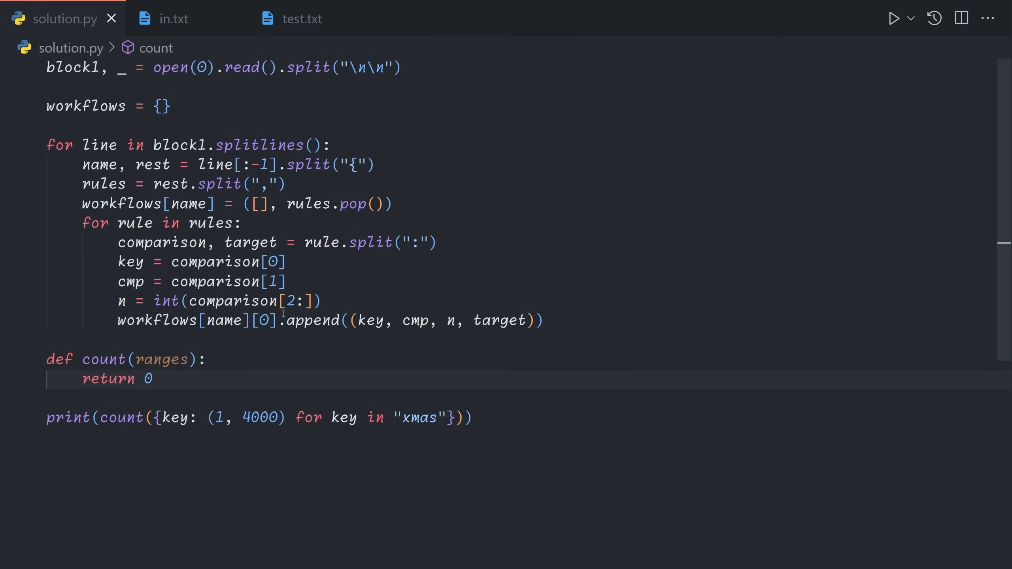
key(Up)
key(Left)
key(Left)
text(,)
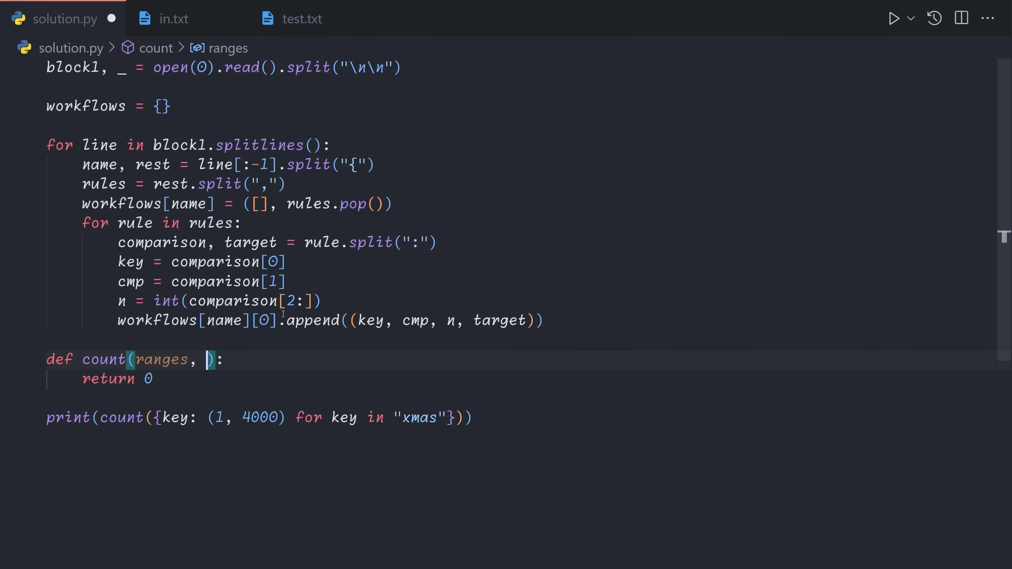
text( name = ")
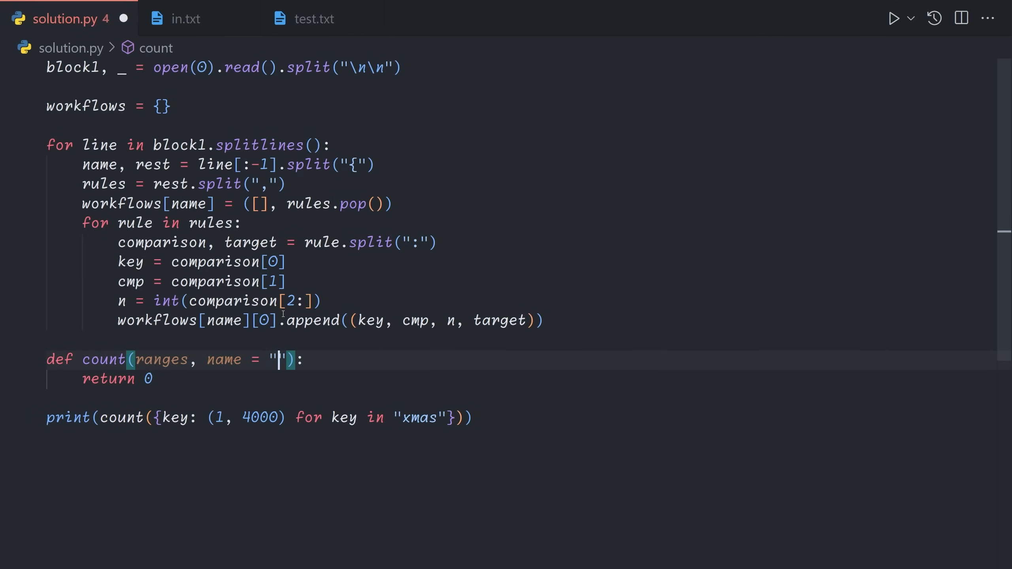
text(in)
key(ctrl+s)
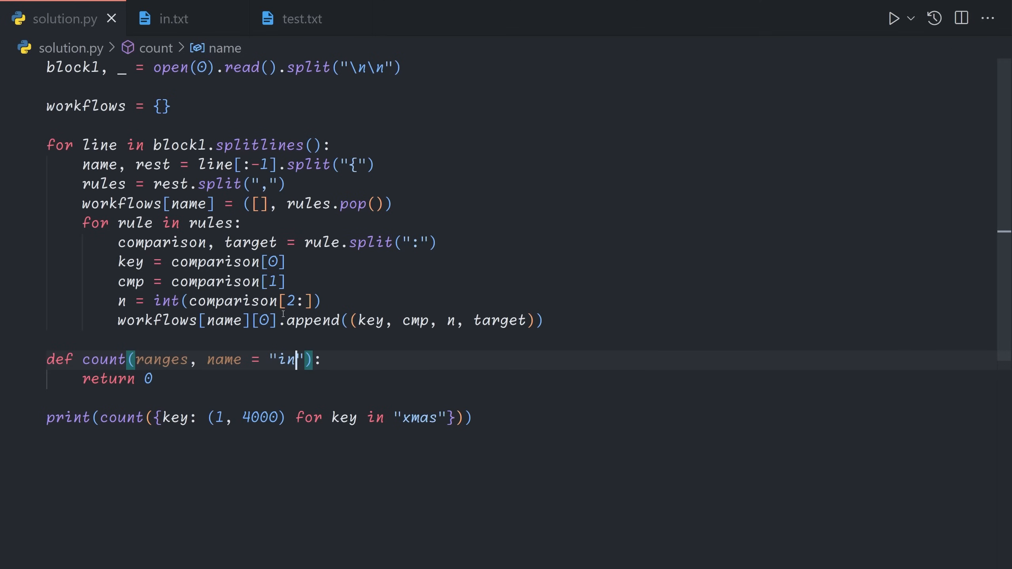
double_click(143, 360)
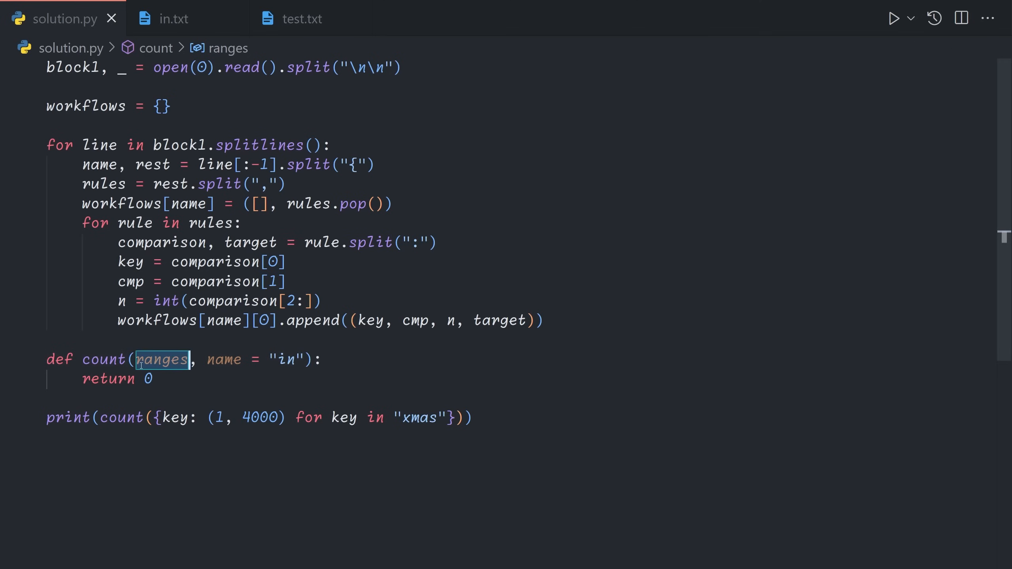
mouse_move(162, 360)
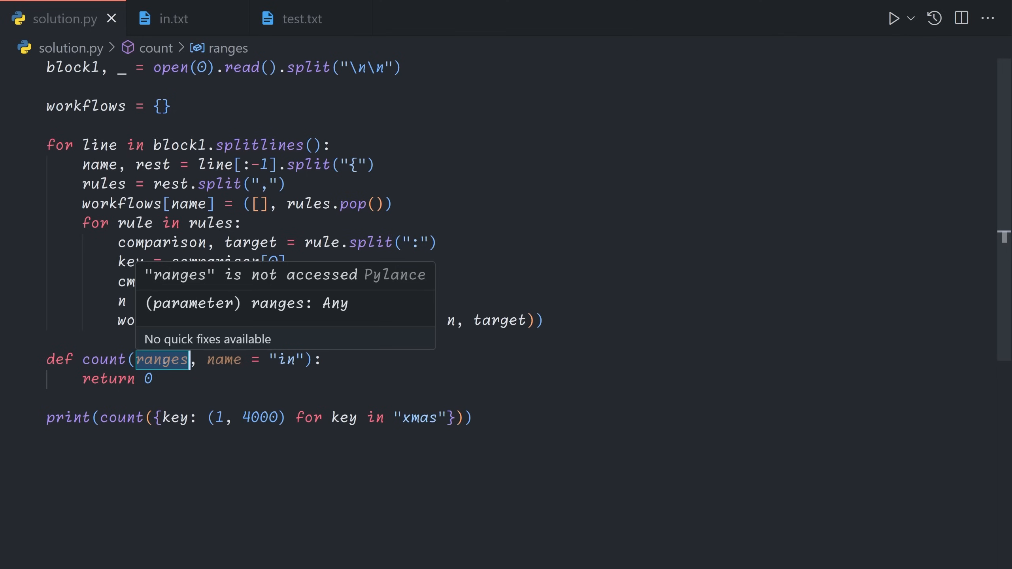
double_click(224, 361)
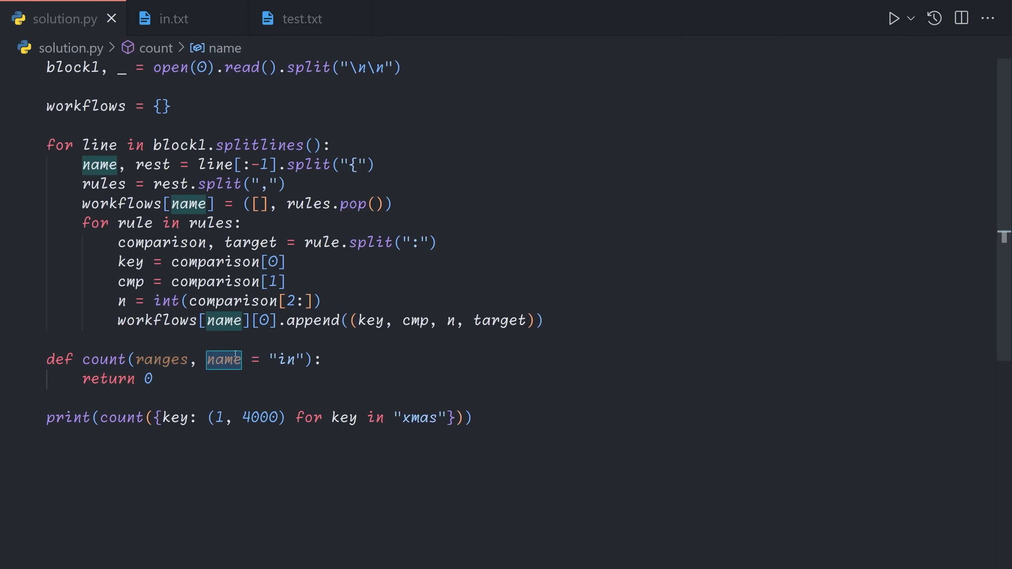
drag(307, 361, 207, 361)
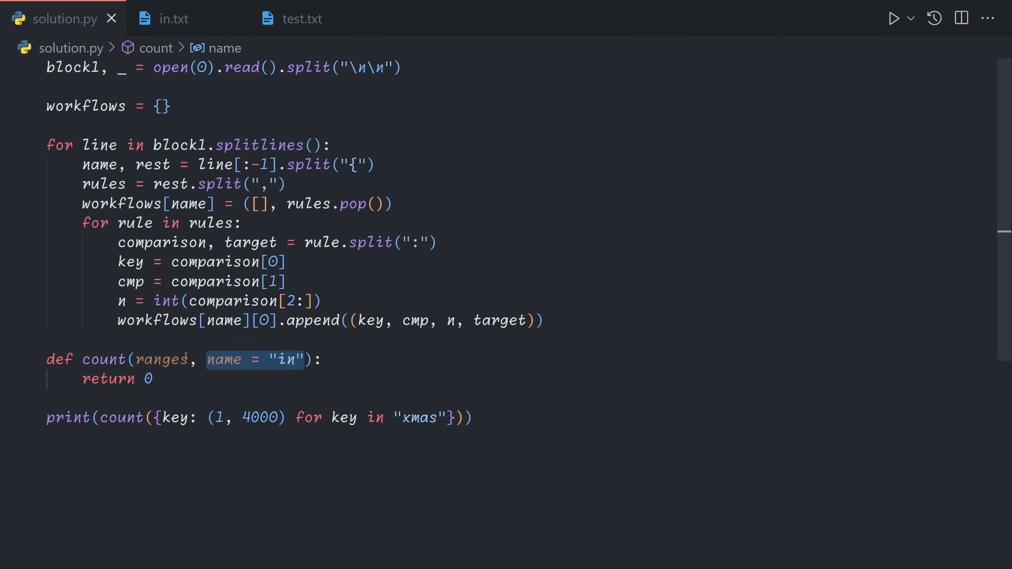
key(Left)
key(Down)
key(Down)
key(ctrl+shift+Right)
key(ctrl+shift+Right)
key(ctrl+shift+Right)
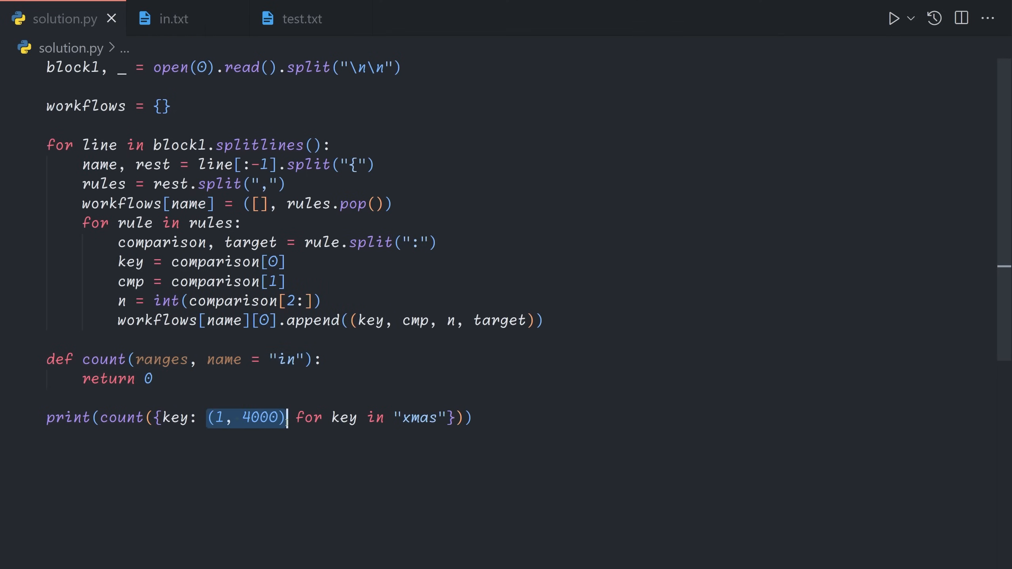
drag(315, 360, 207, 360)
click(194, 380)
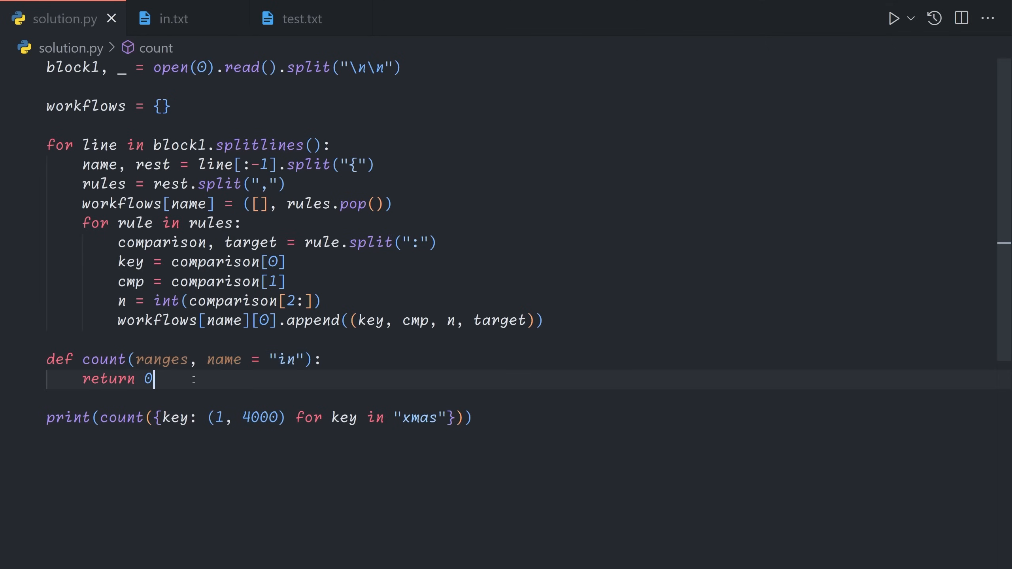
drag(155, 380, 81, 379)
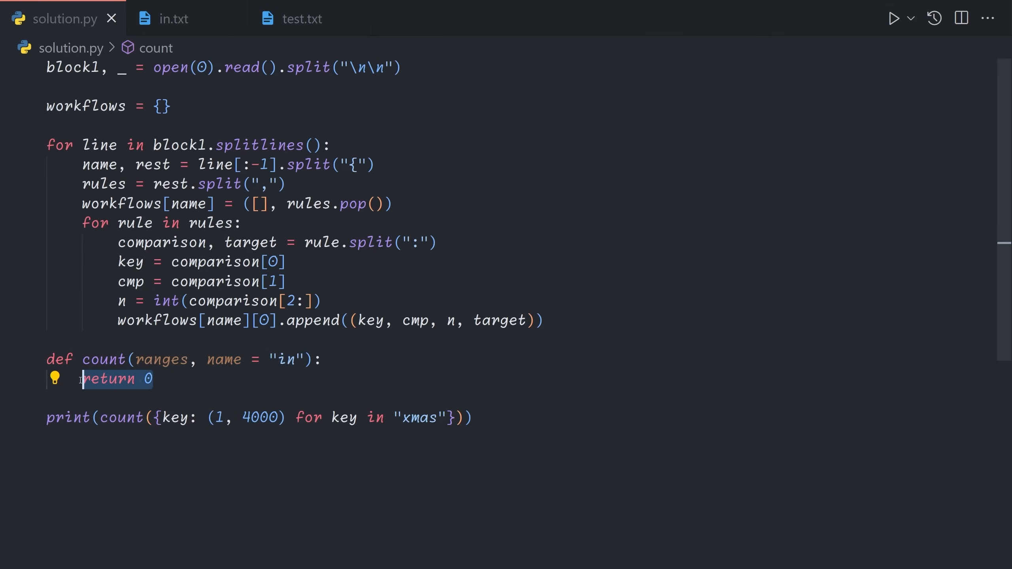
text(work)
Step: Replace the placeholder with if name == "R": return 0
key(BackSpace)
key(BackSpace)
key(BackSpace)
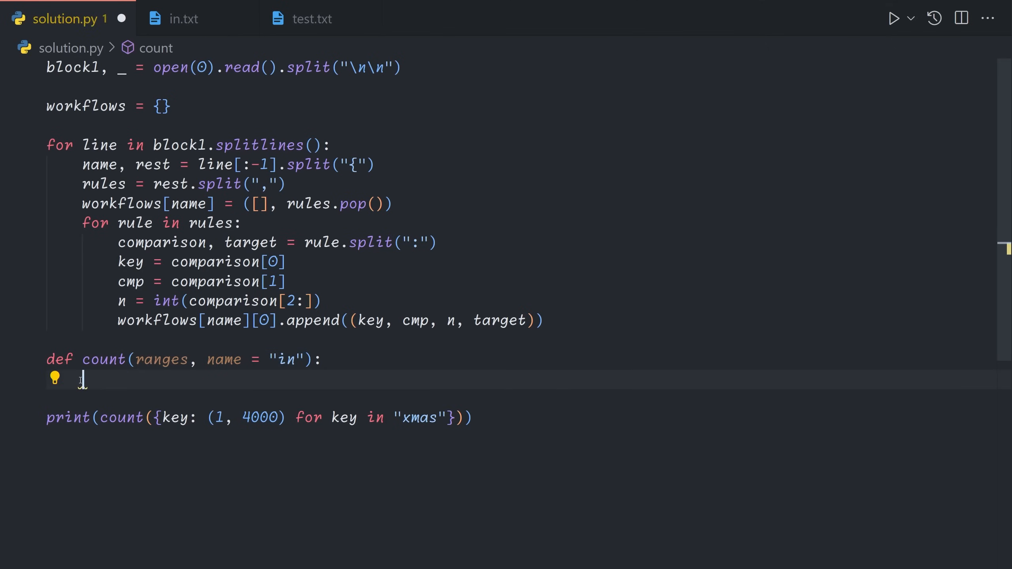
text(if name == "R":)
key(Return)
text(re)
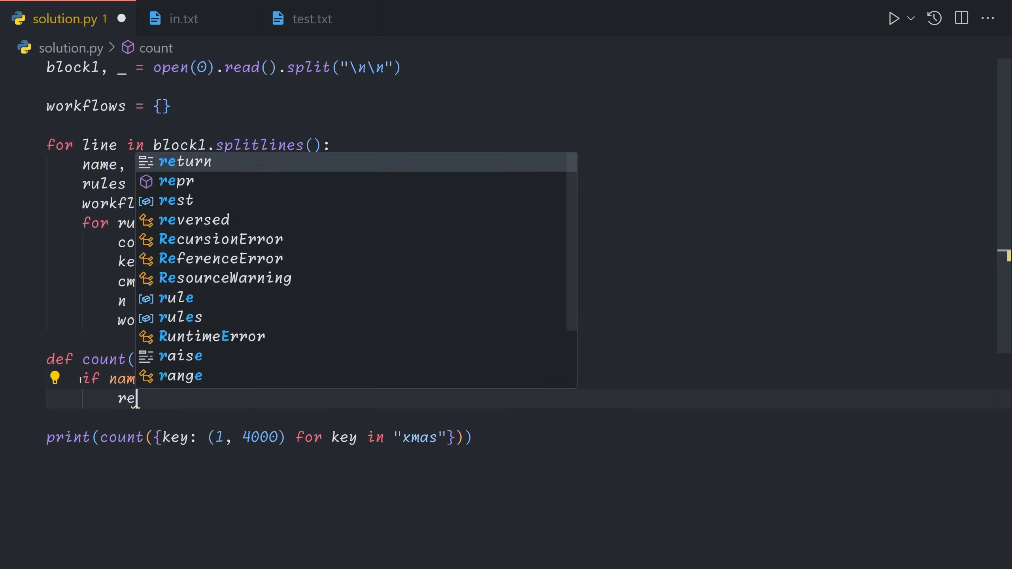
text(turn 0)
key(Return)
key(BackSpace)
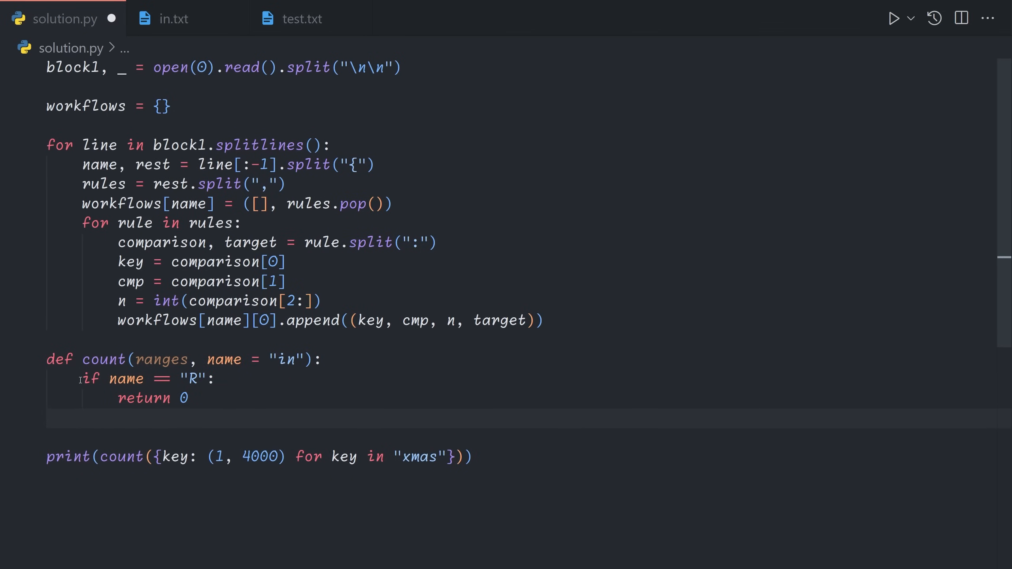
text(if name )
text(== "A":)
Step: For name == "A", start product = 1 and multiply by hi - lo + 1 over ranges.values()
key(Return)
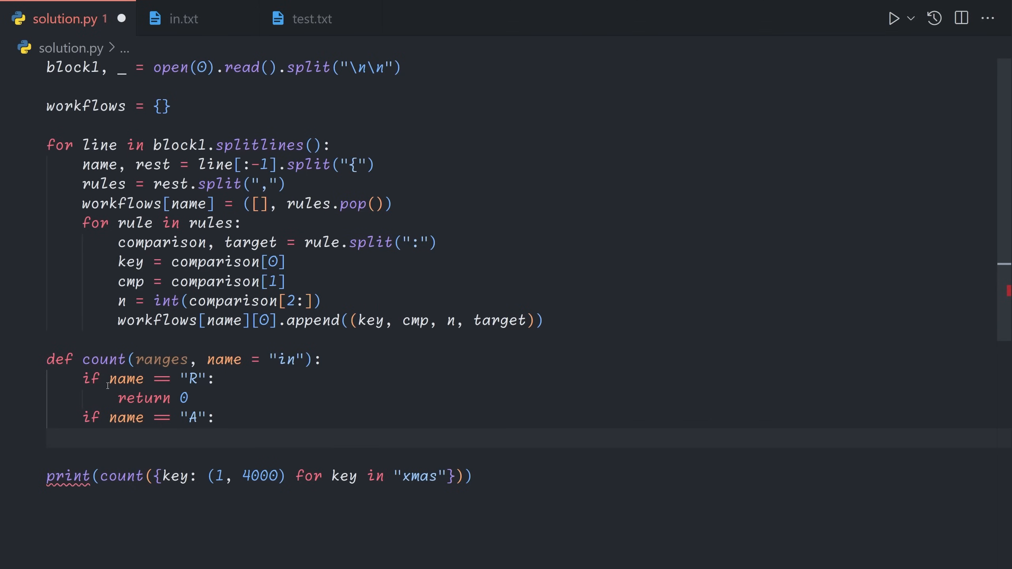
scroll(166, 322, down, 3)
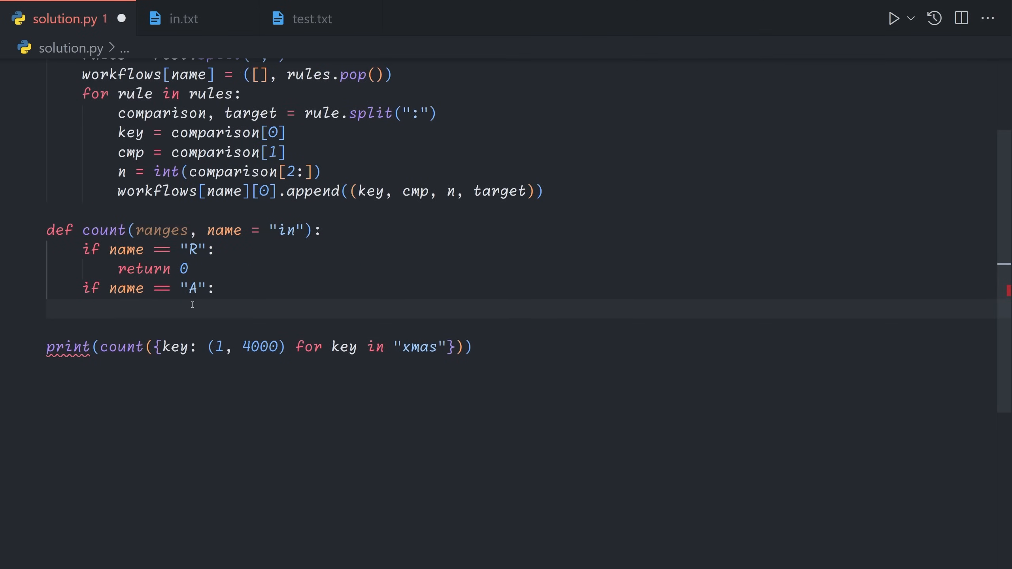
text(product = 1)
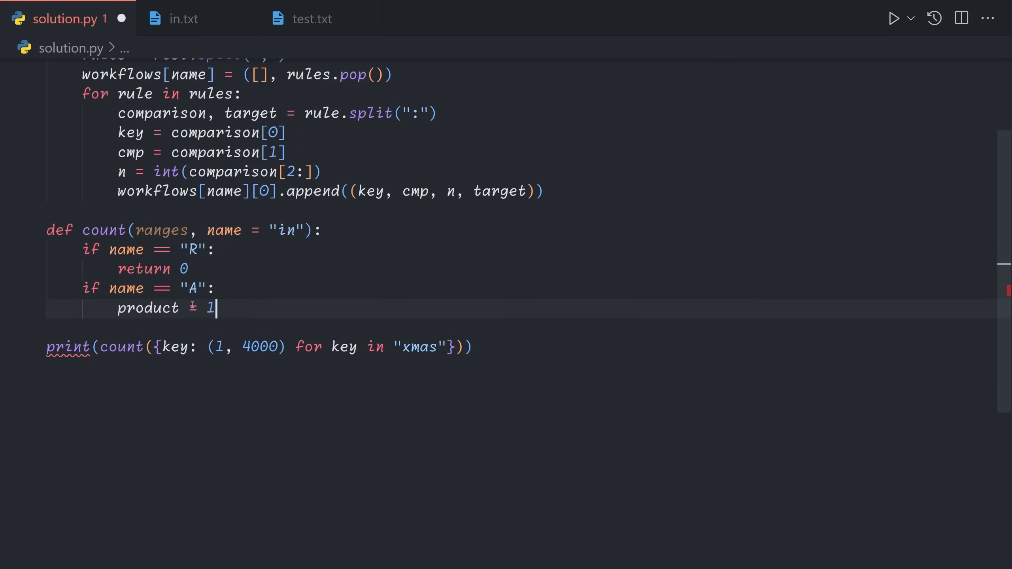
key(ctrl+s)
key(Return)
text(for )
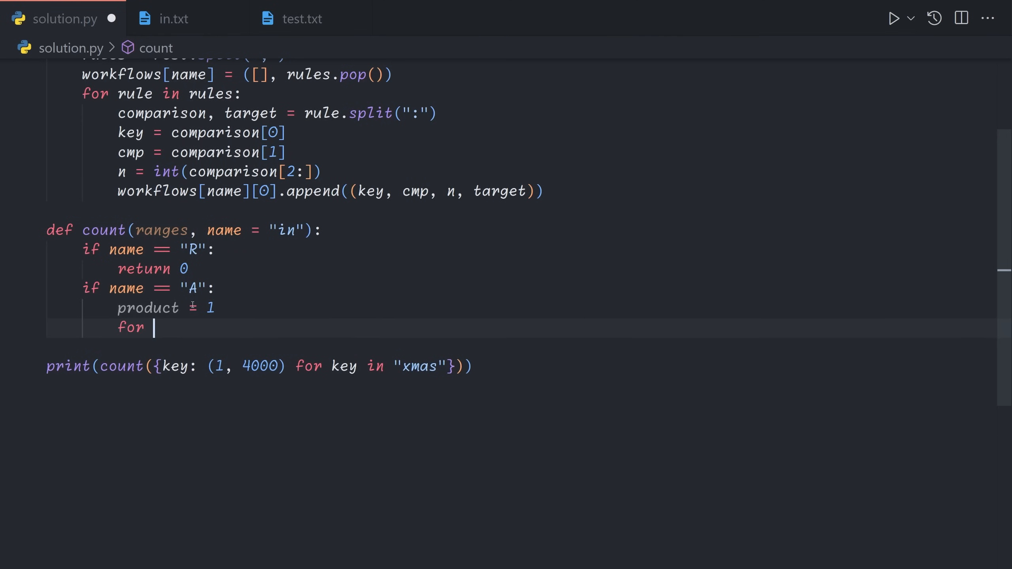
text((low)
key(BackSpace)
key(BackSpace)
key(BackSpace)
text(low)
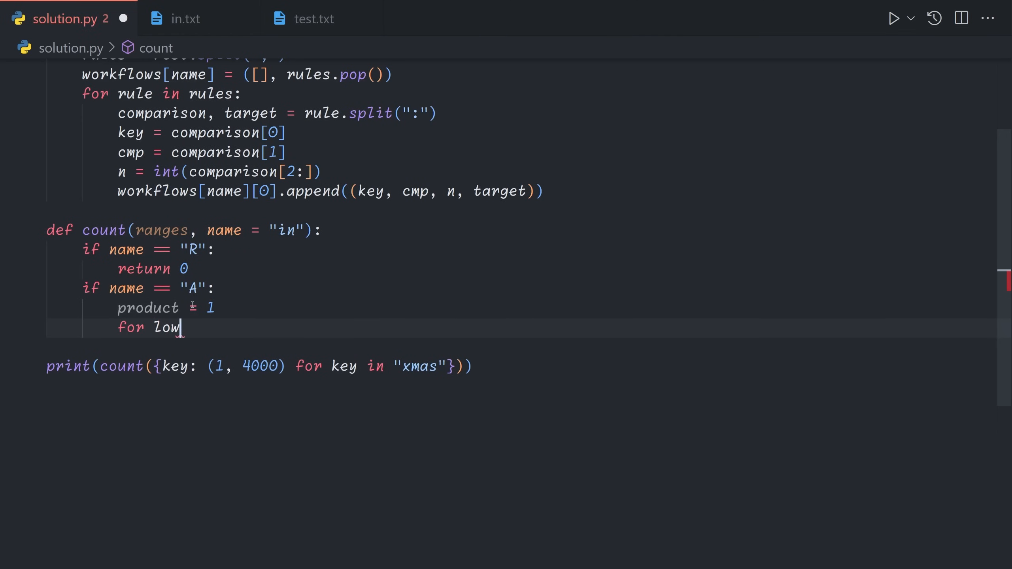
key(BackSpace)
text(, hji in)
key(BackSpace)
key(BackSpace)
key(BackSpace)
text(hi)
text( in ranges.values())
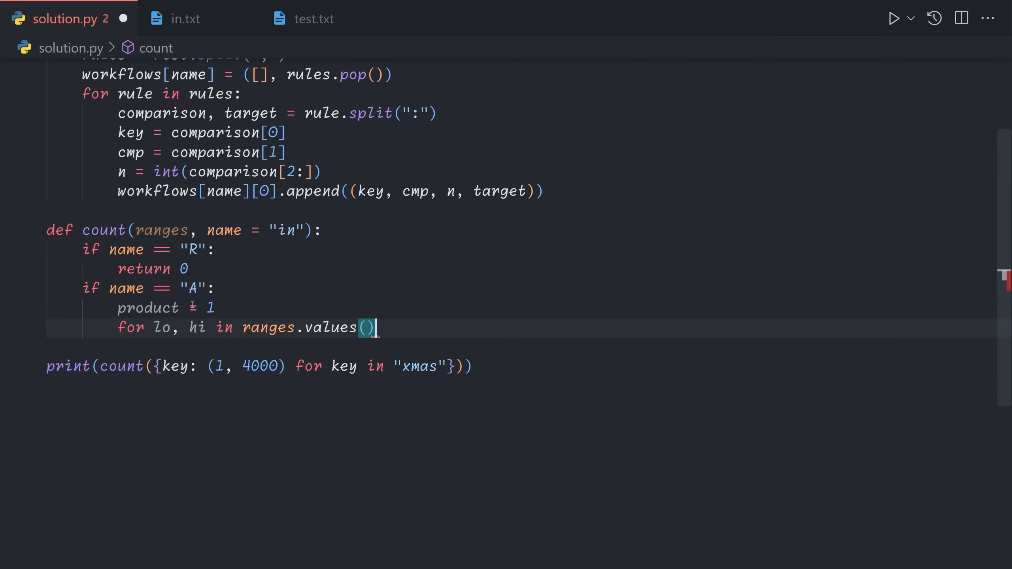
text(:)
key(Return)
text(prod)
key(Tab)
text(*)
key(BackSpace)
key(BackSpace)
key(BackSpace)
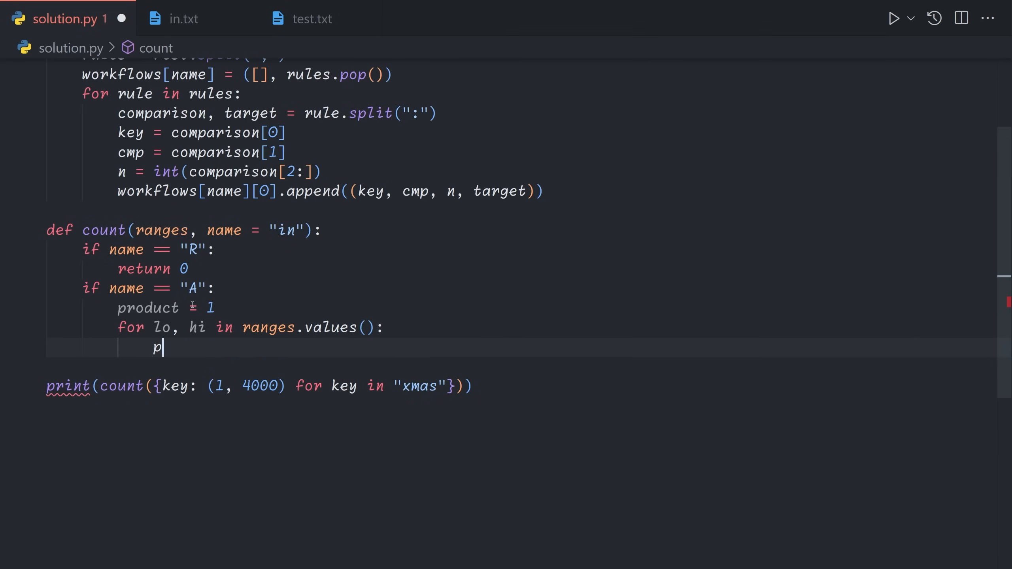
text(roduct *= hi - )
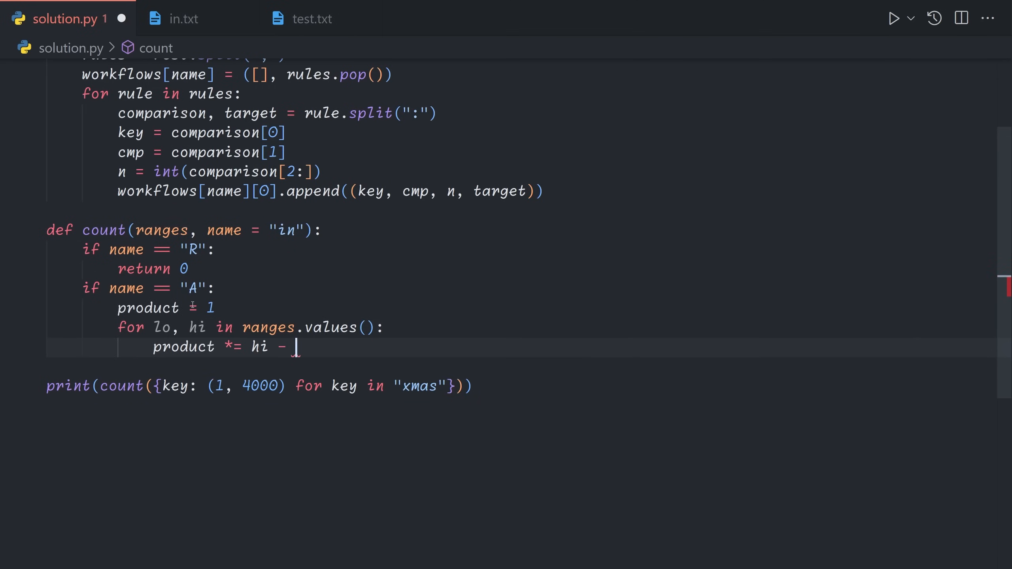
text(lo + 1)
Step: Return product from the "A" case and save the file
key(ctrl+s)
scroll(507, 238, down, 3)
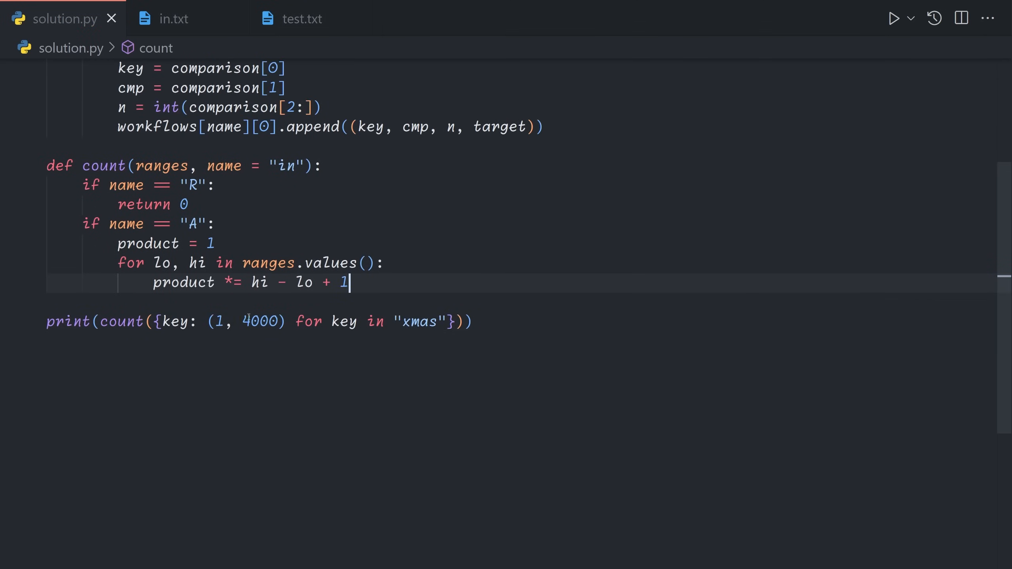
mouse_move(278, 386)
mouse_down()
mouse_move(225, 322)
mouse_move(212, 322)
mouse_up()
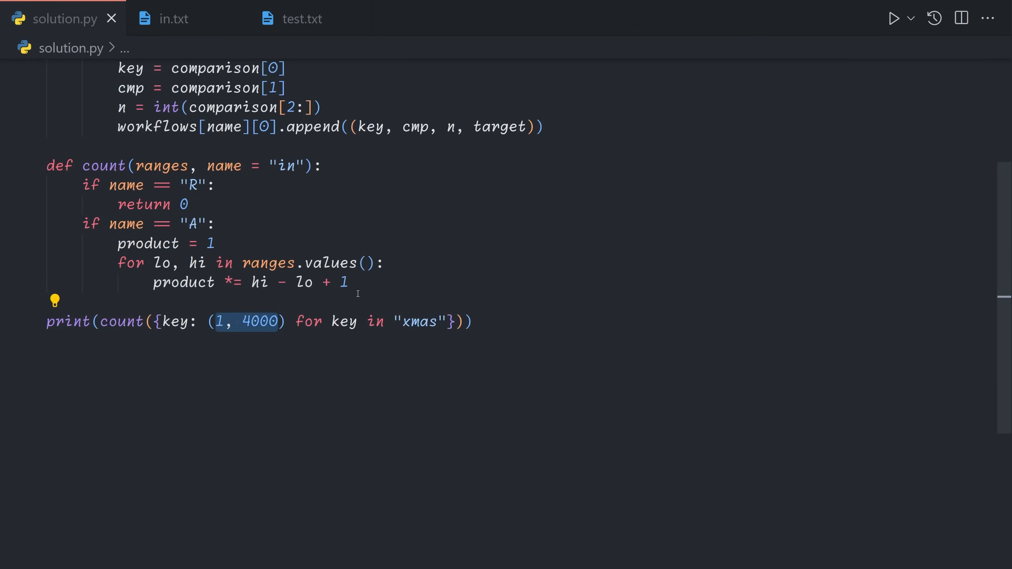
click(364, 283)
key(Return)
key(BackSpace)
text(return)
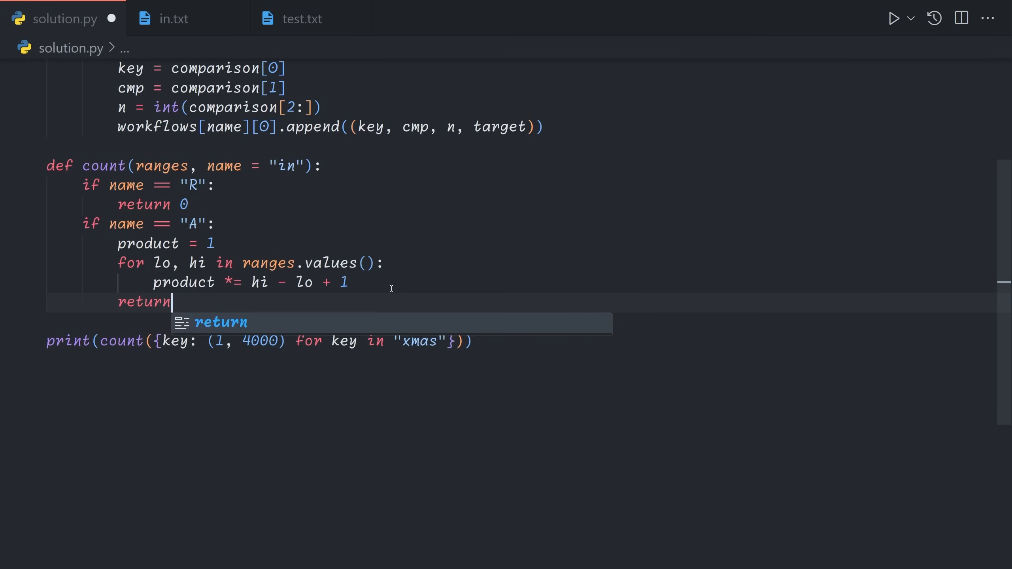
text( product)
key(Escape)
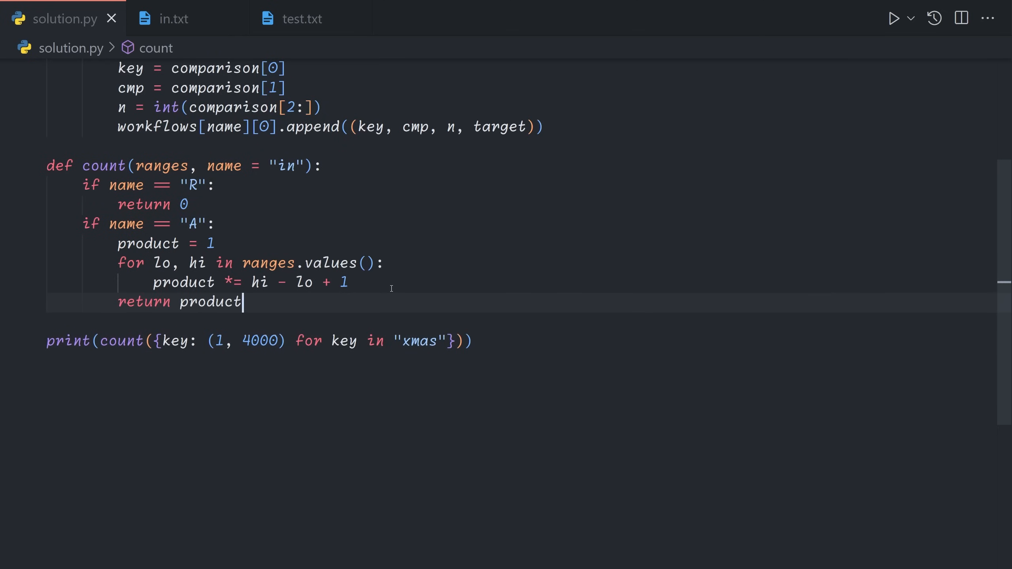
key(Return)
key(Return)
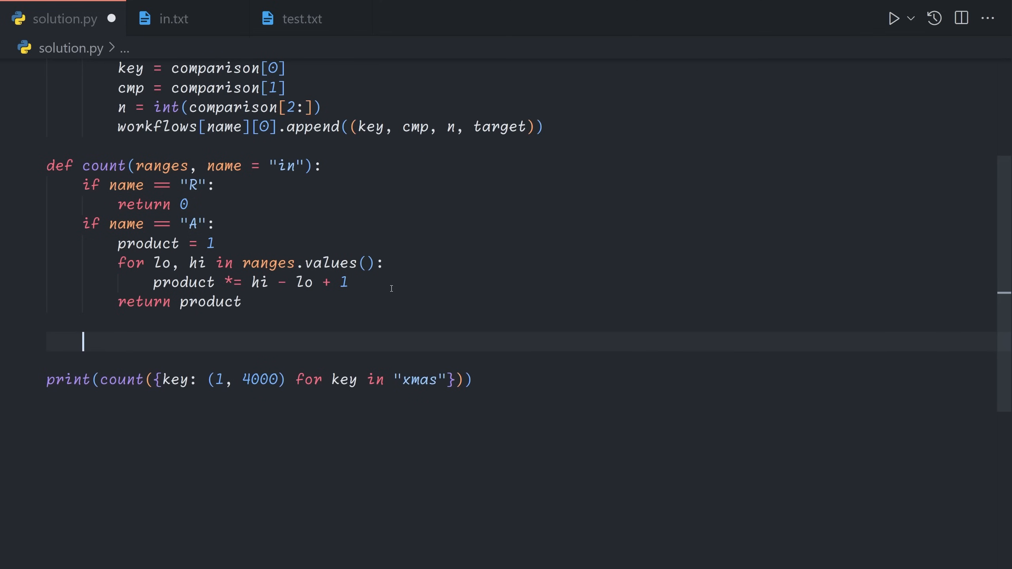
text(rules,  fa)
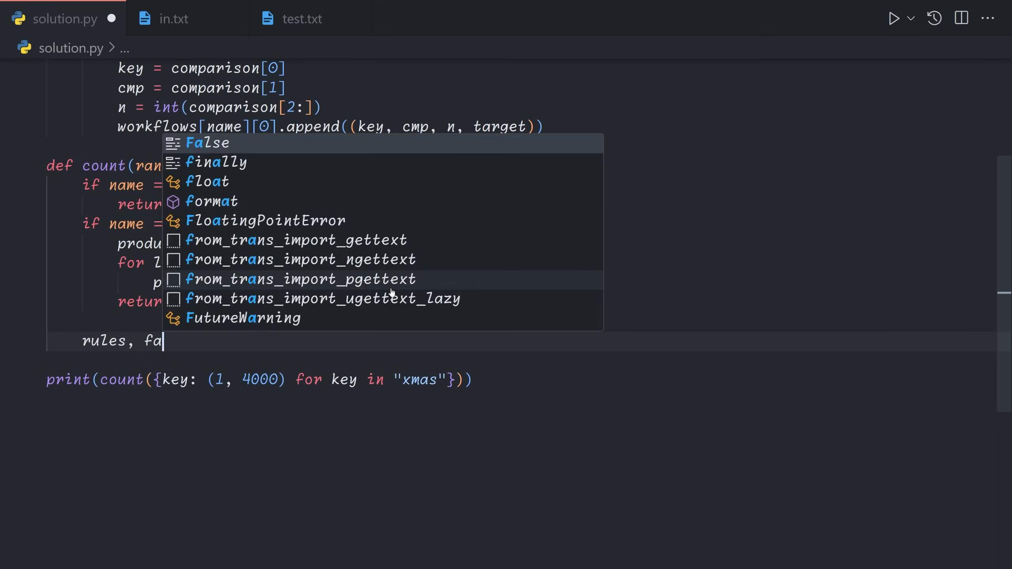
text(llback = )
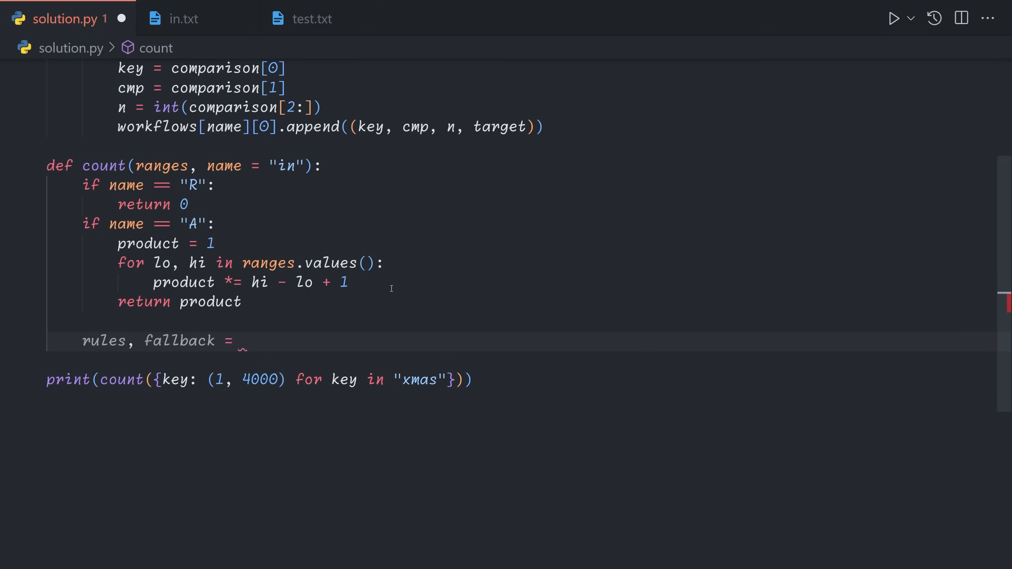
text(works)
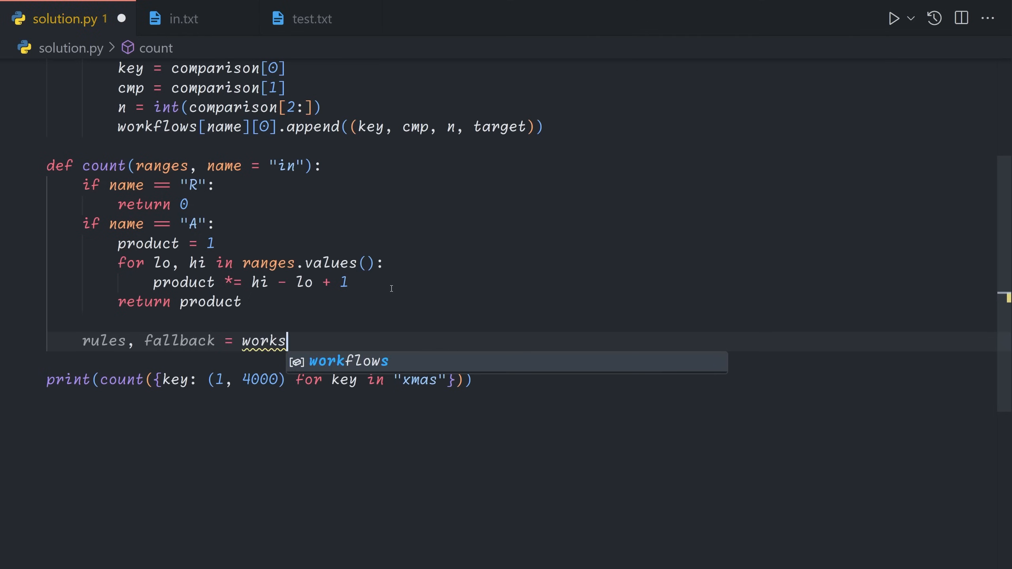
key(BackSpace)
text(flows[name])
Step: Unpack rules, fallback = workflows[name] and loop for key, cmp, n, target in rules
key(Return)
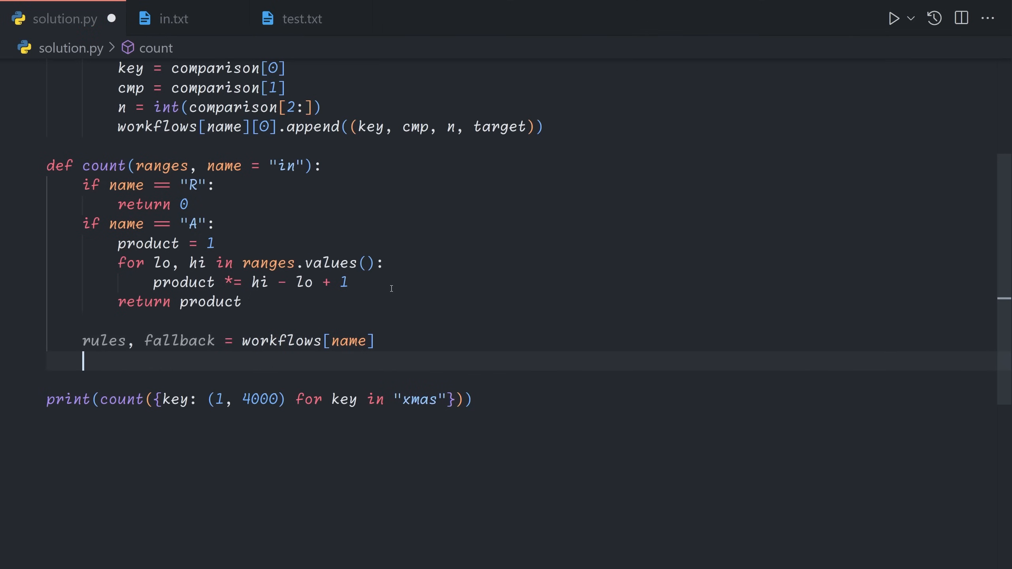
key(Return)
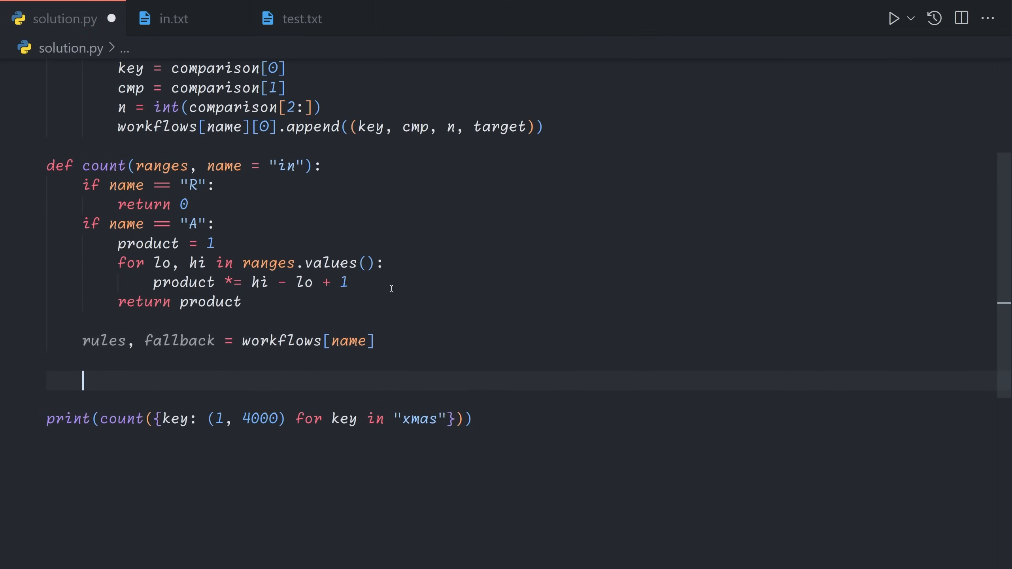
text(for key, )
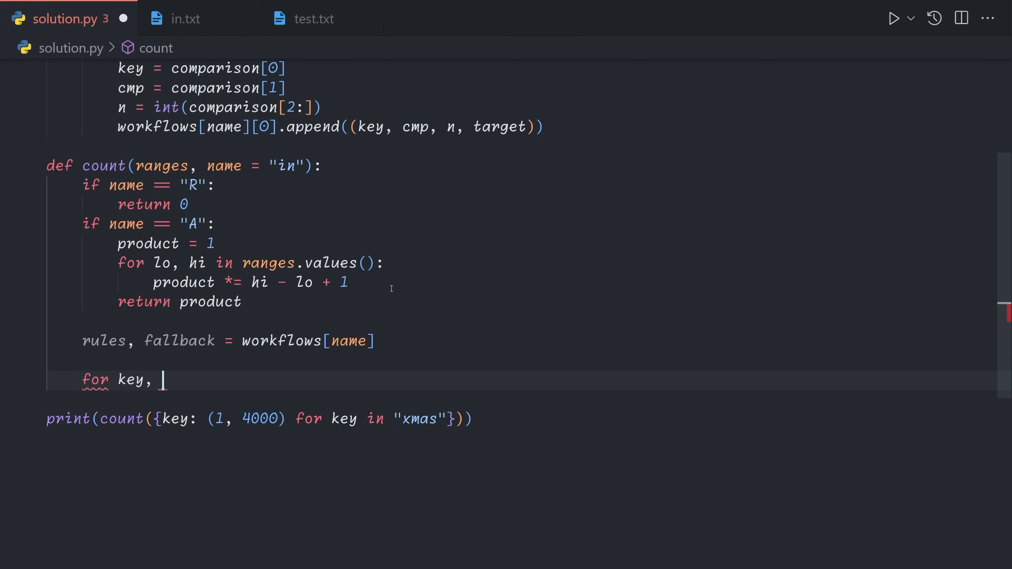
text(cmp, n, ta)
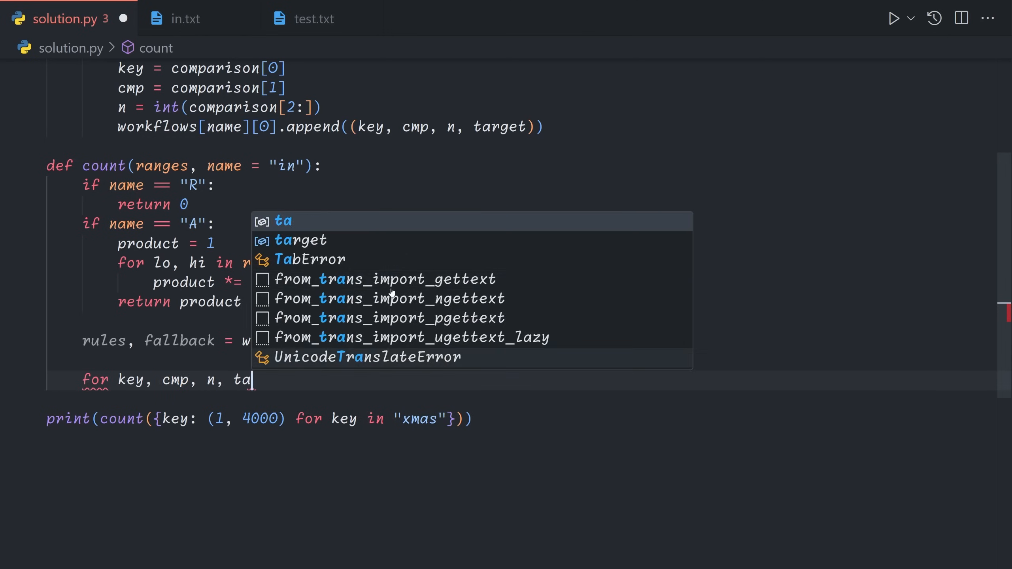
text(rget in rules:)
key(Return)
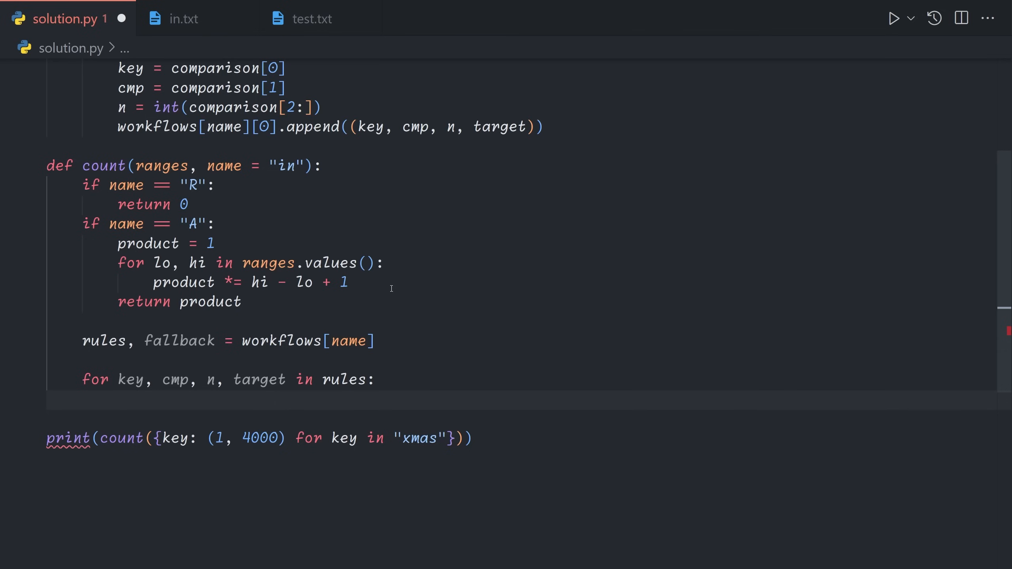
text(if )
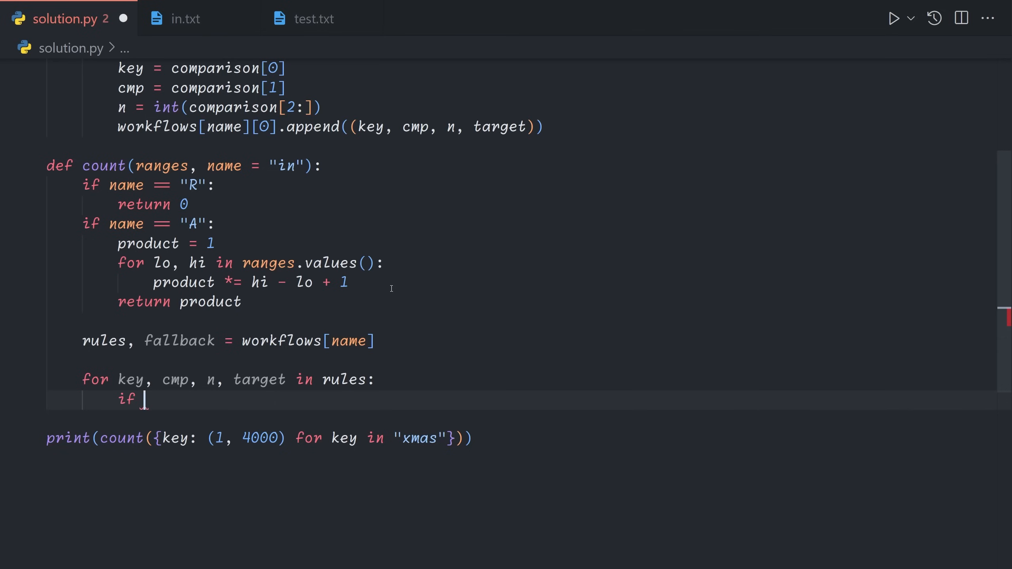
text(cmp == "<)
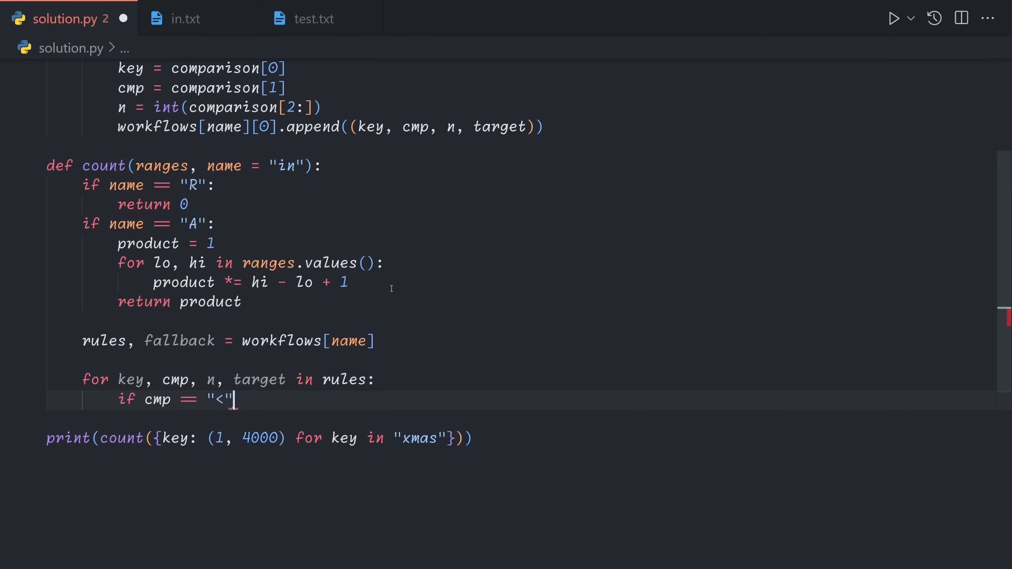
text(":)
Step: Write if cmp == "<": then back up to insert a line above the condition
key(Return)
text(T =)
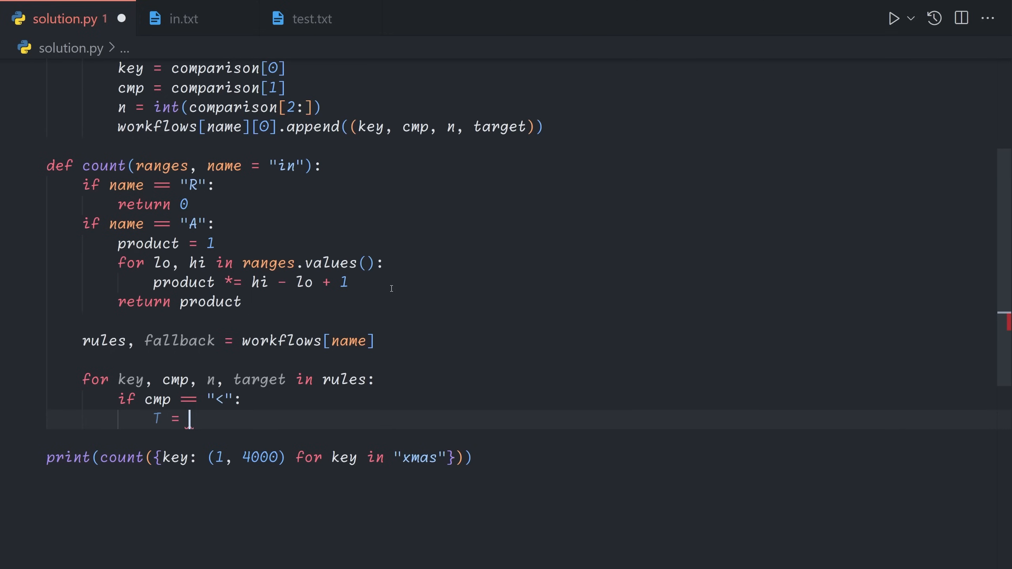
scroll(391, 289, down, 2)
mouse_move(349, 341)
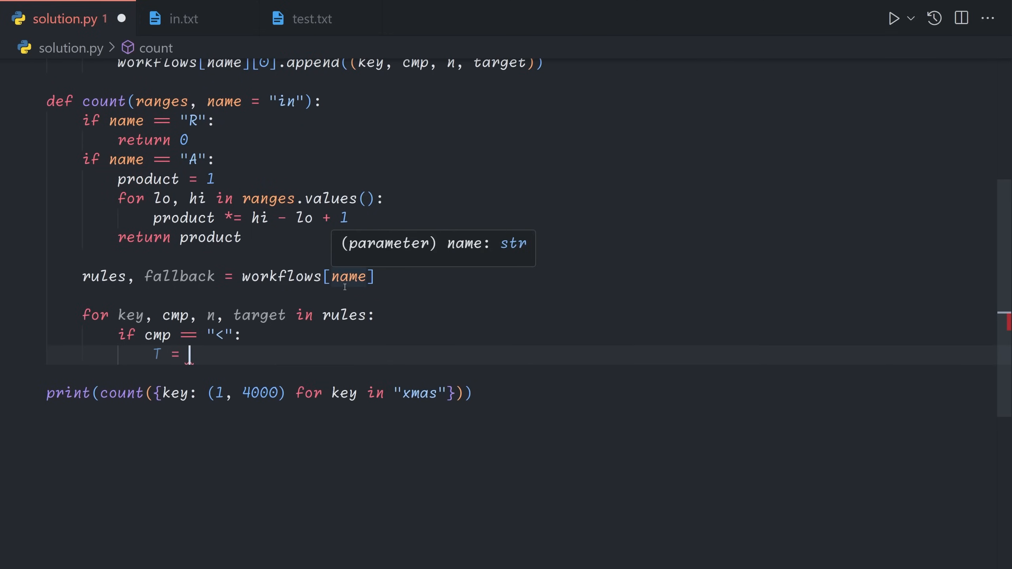
key(BackSpace)
key(BackSpace)
key(BackSpace)
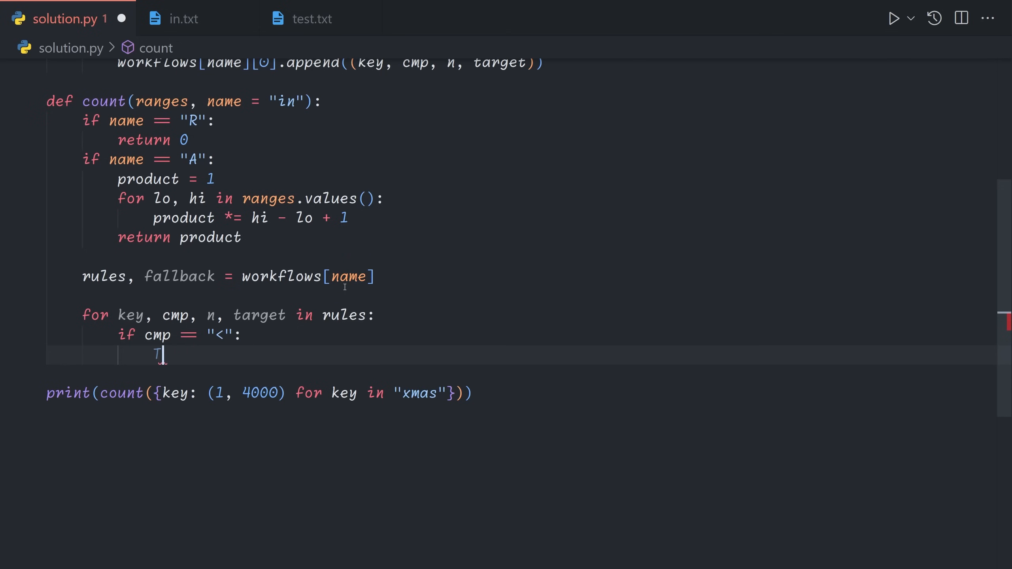
key(BackSpace)
key(BackSpace)
key(Up)
key(End)
key(Return)
text(lo,)
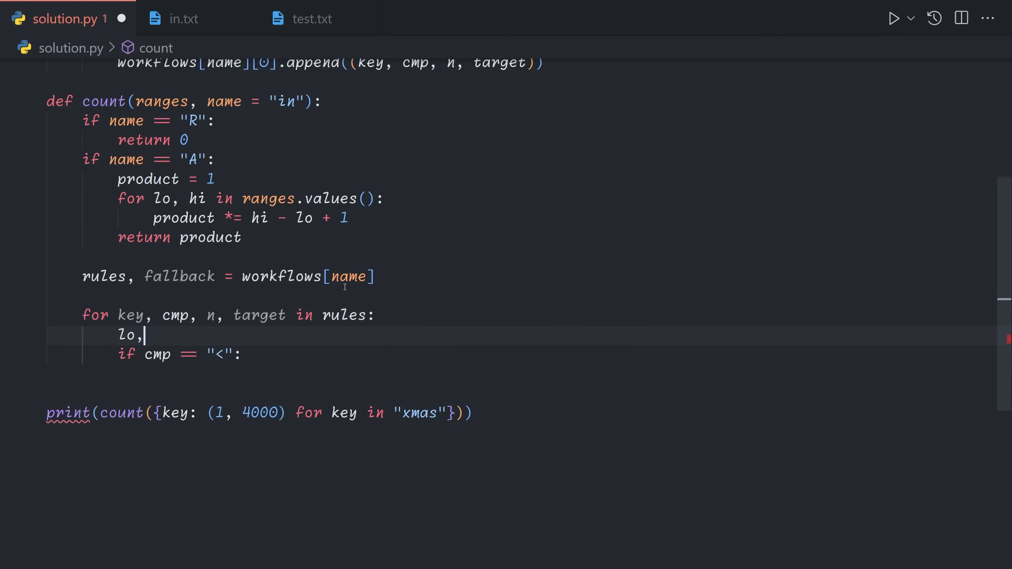
text( hi = ranges[)
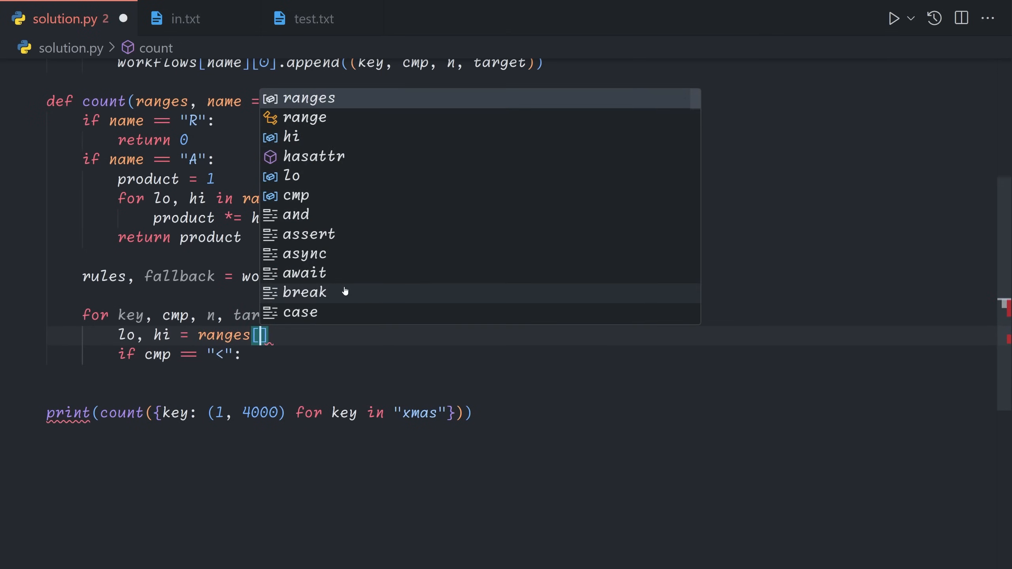
text(key])
Step: Add lo, hi = ranges[key] before the comparison check
double_click(259, 315)
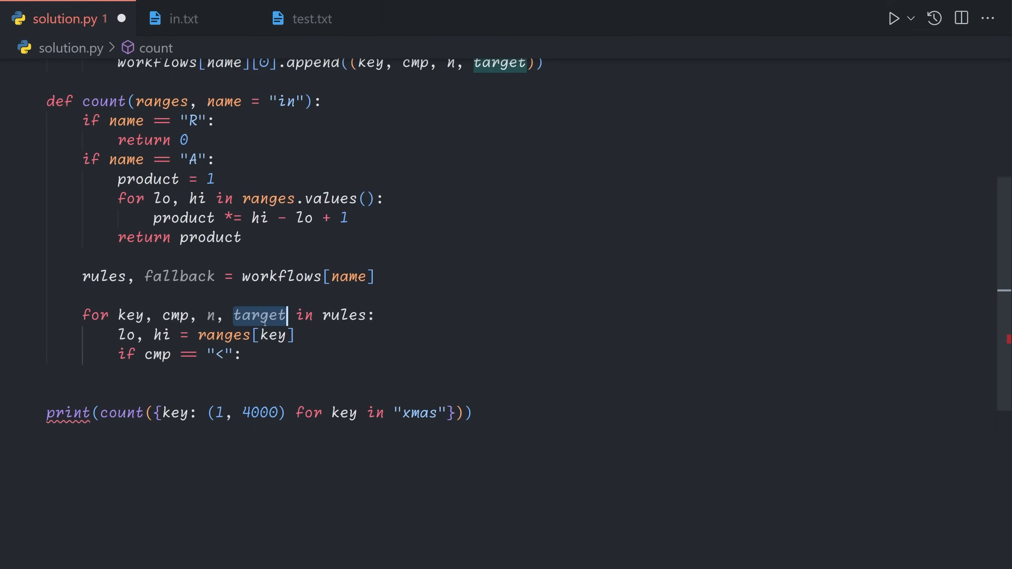
click(273, 335)
click(308, 335)
key(ctrl+shift+Left)
key(ctrl+shift+Left)
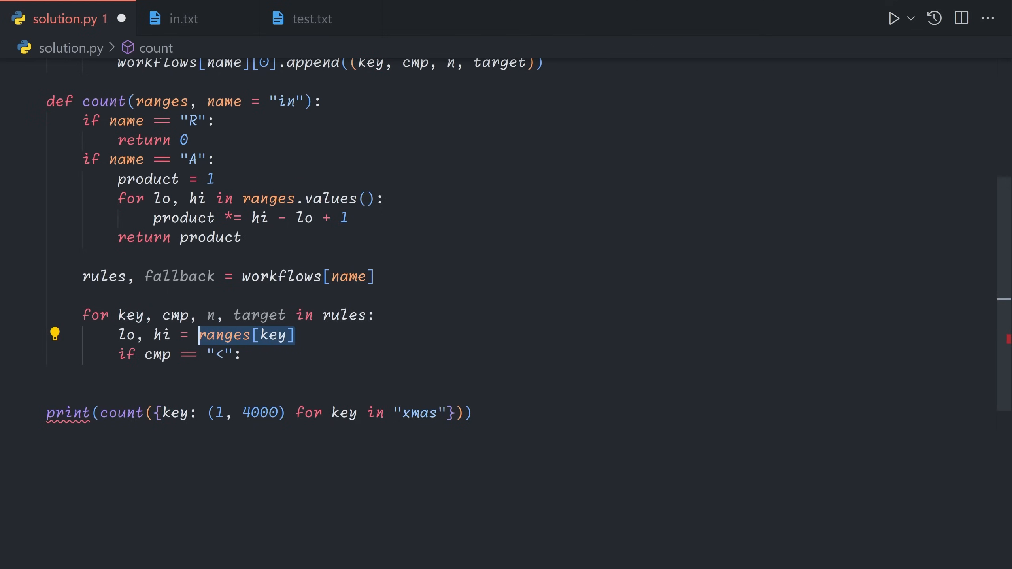
click(299, 344)
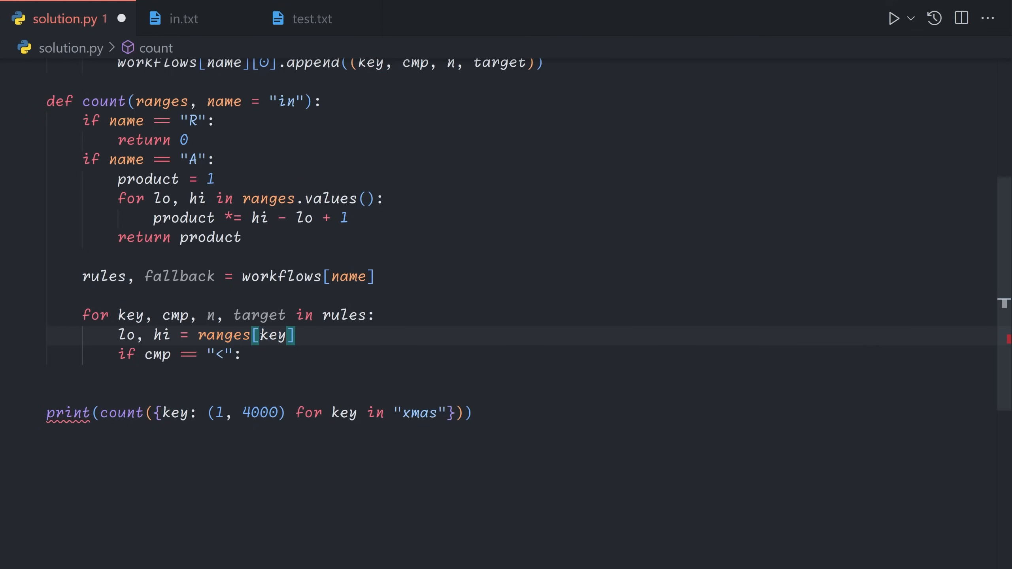
double_click(162, 100)
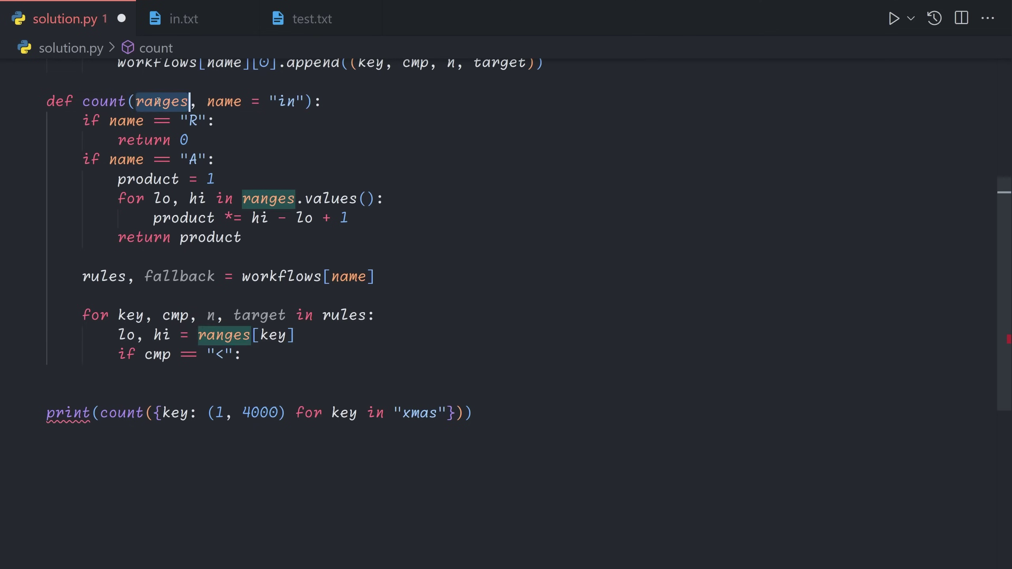
double_click(127, 335)
click(265, 375)
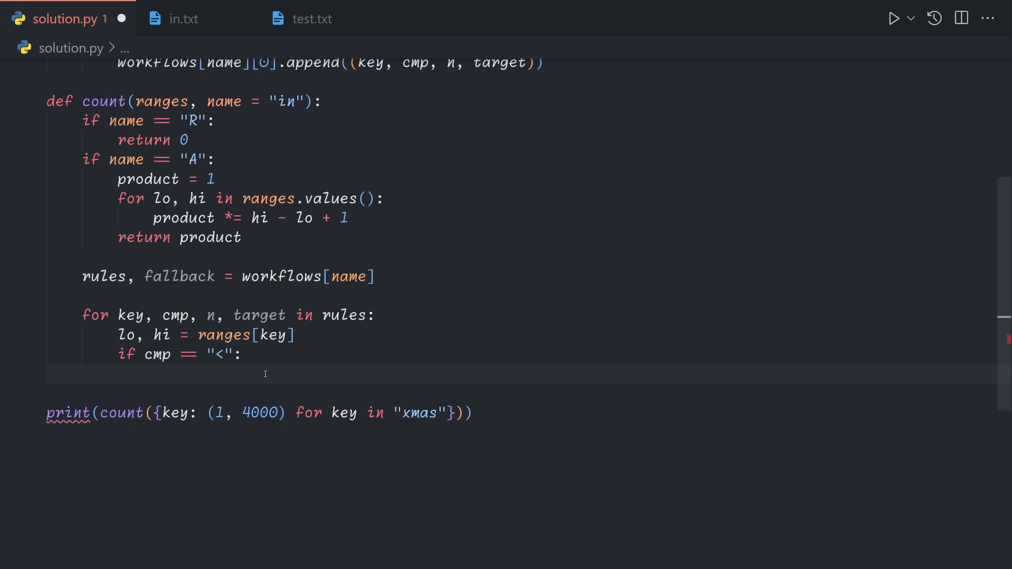
text(T = ()
text(lo, )
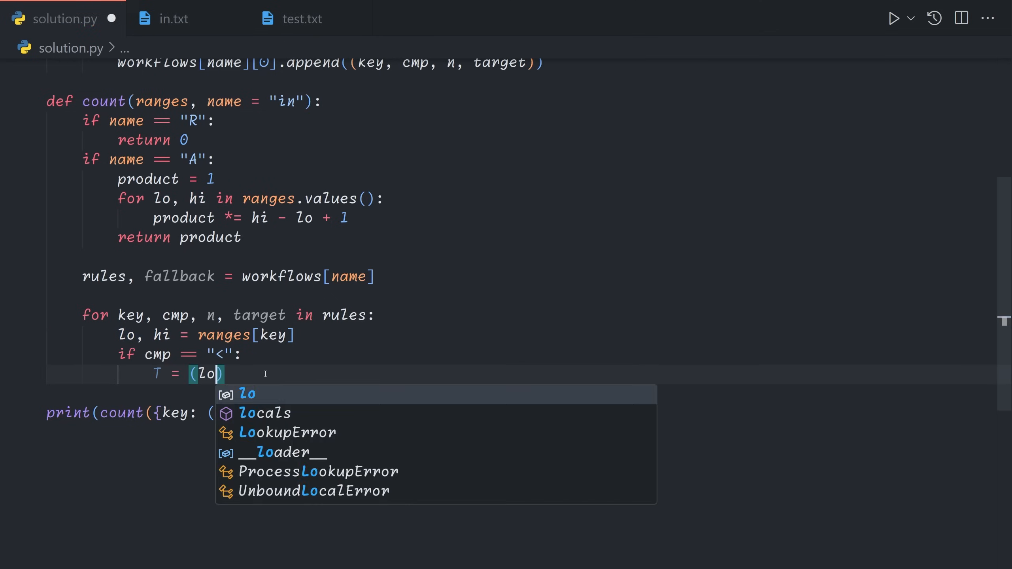
text(n - 1)
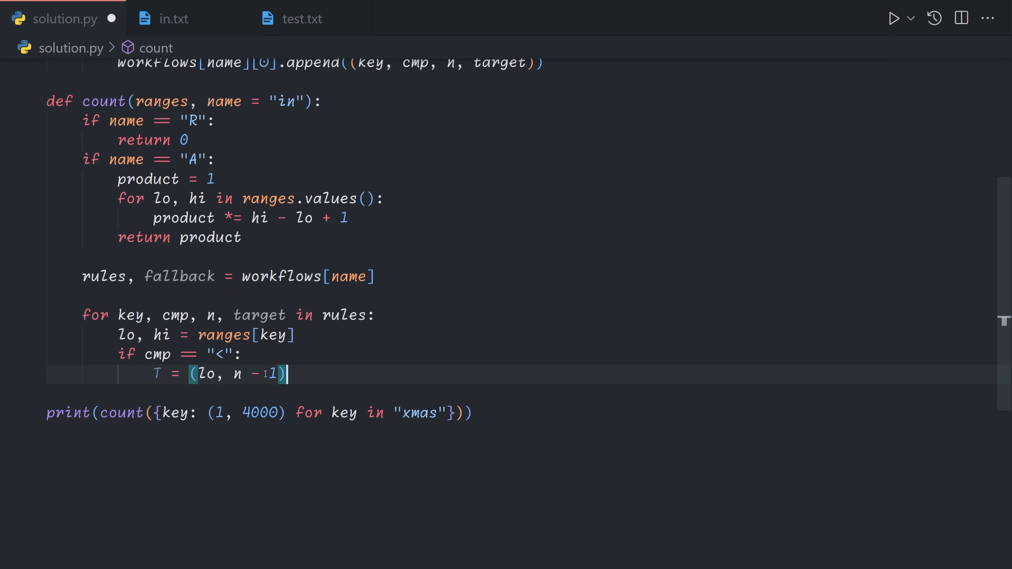
Step: Set T and F ranges for the less-than case and else T=(n+1, hi), F=(lo, n); save
key(End)
key(Return)
text(F = (n, )
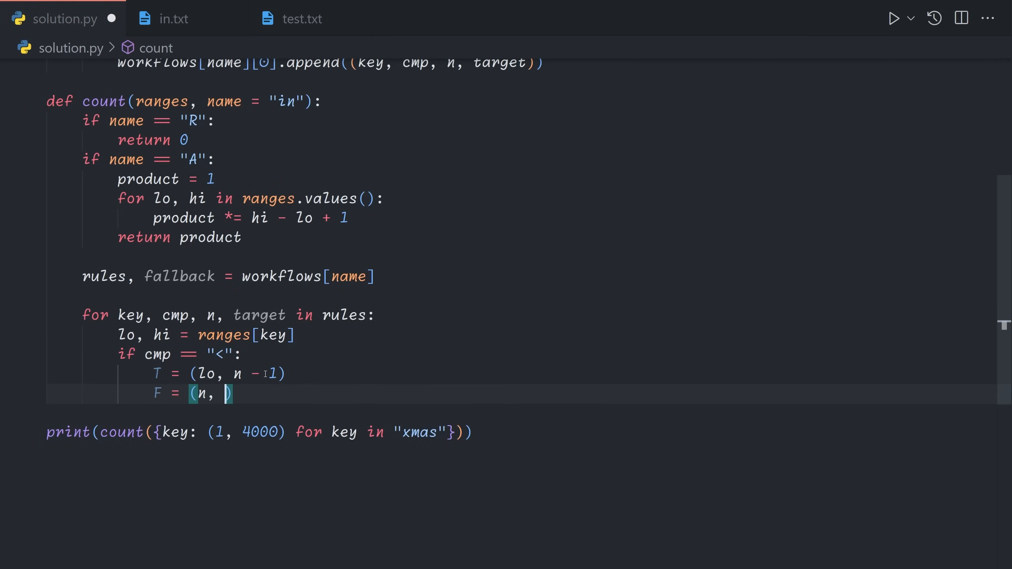
text(hi)
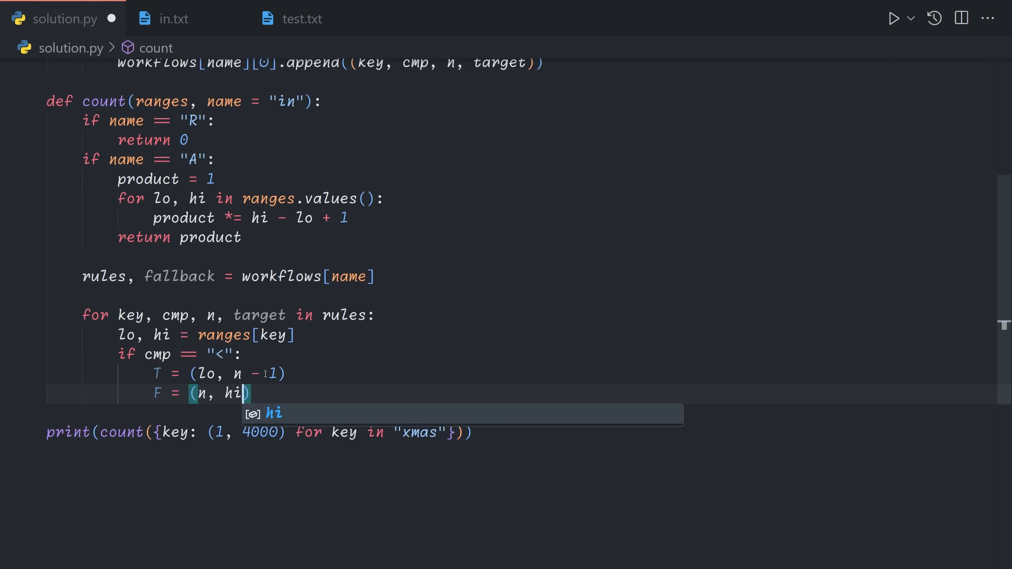
key(End)
key(Return)
key(BackSpace)
text(else:)
key(Return)
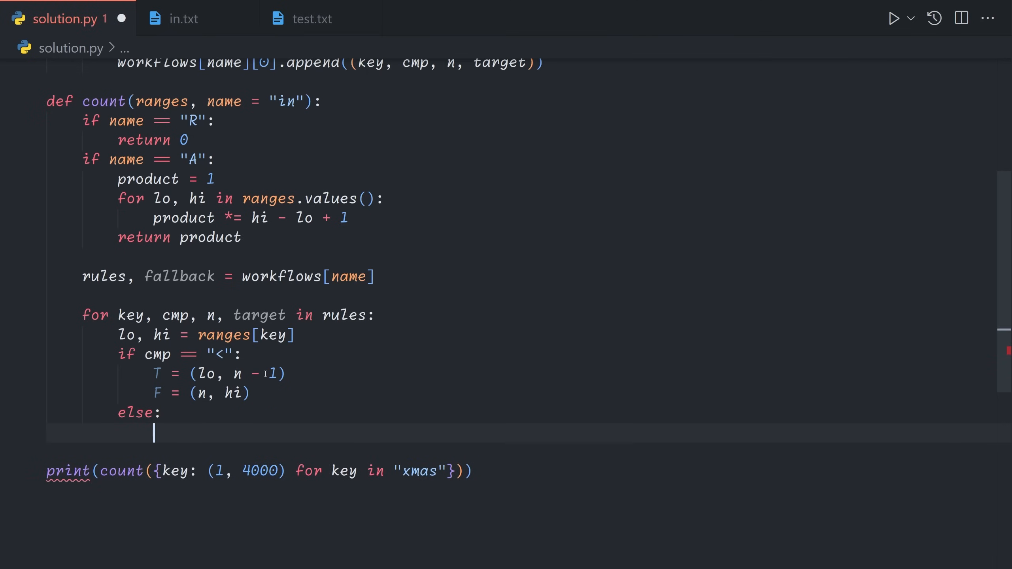
text(T = ()
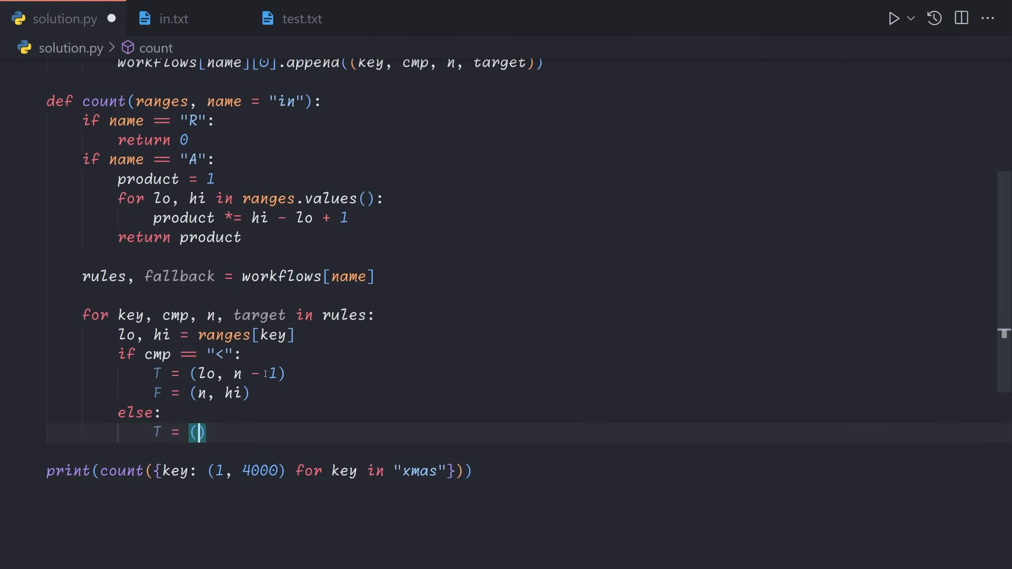
text(n )
text(+ 1, hi)
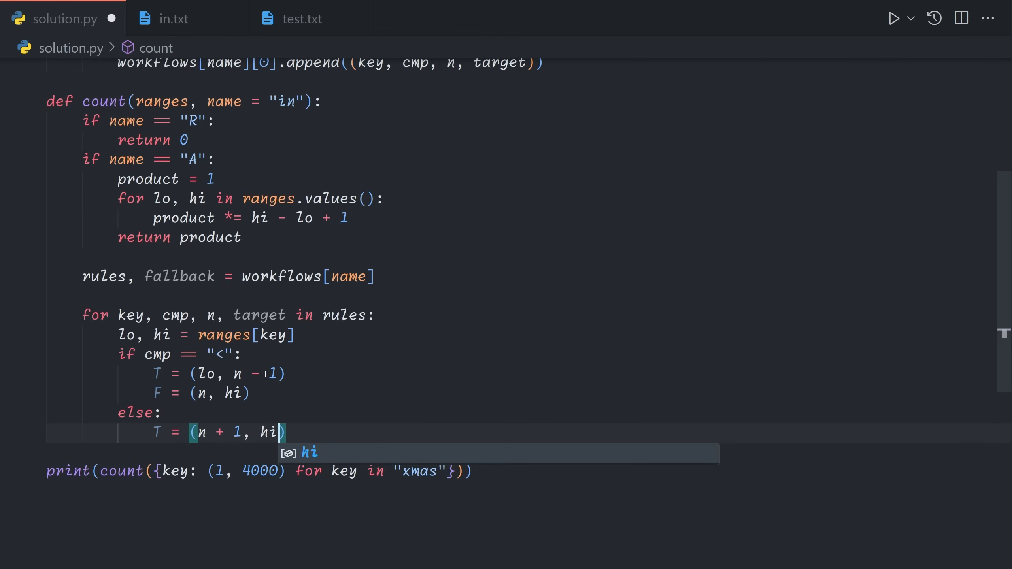
key(Return)
text(F = ()
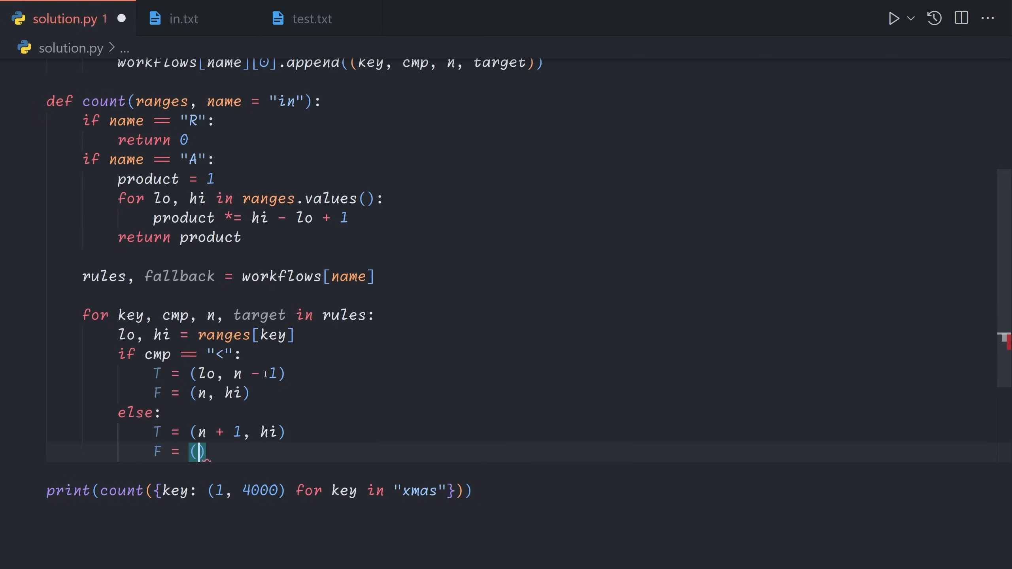
text(lo, n)
key(ctrl+s)
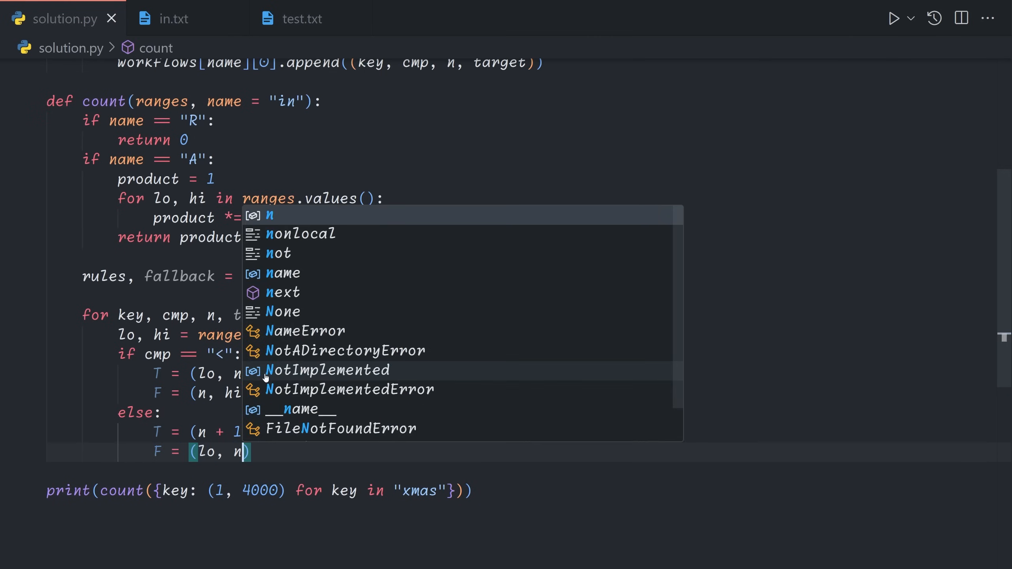
key(Right)
scroll(258, 375, down, 3)
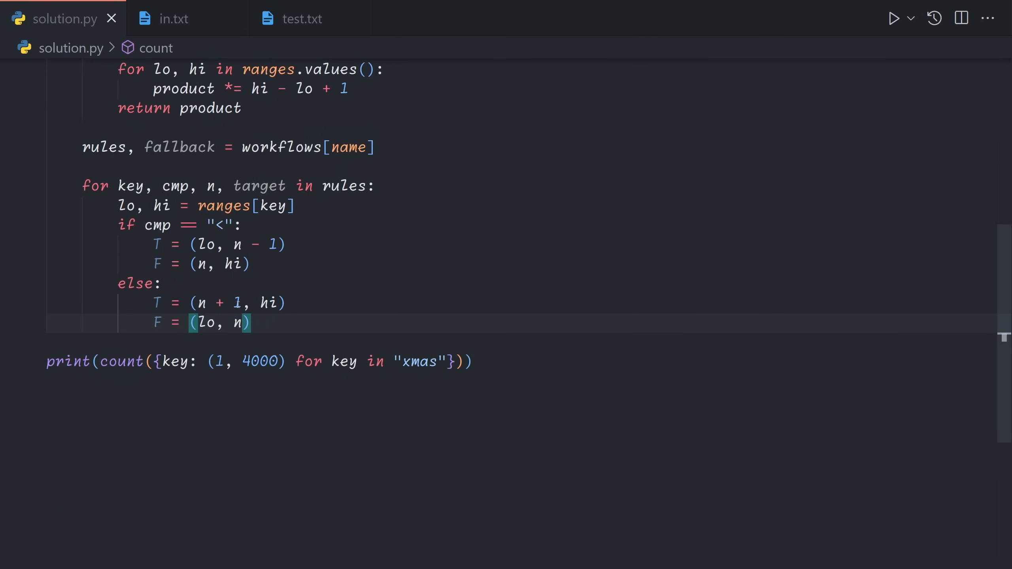
click(229, 225)
double_click(216, 224)
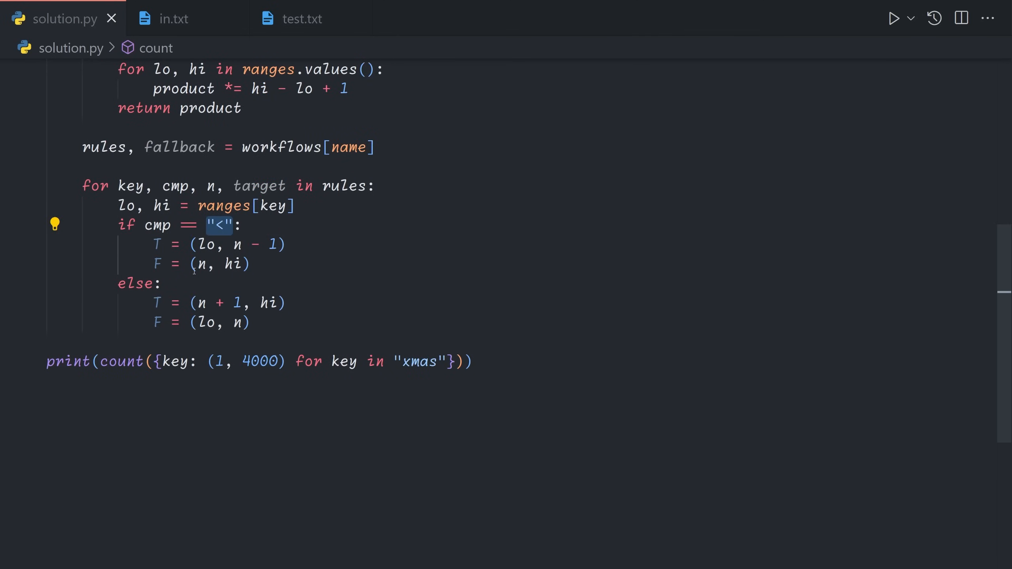
click(156, 283)
double_click(139, 283)
click(278, 323)
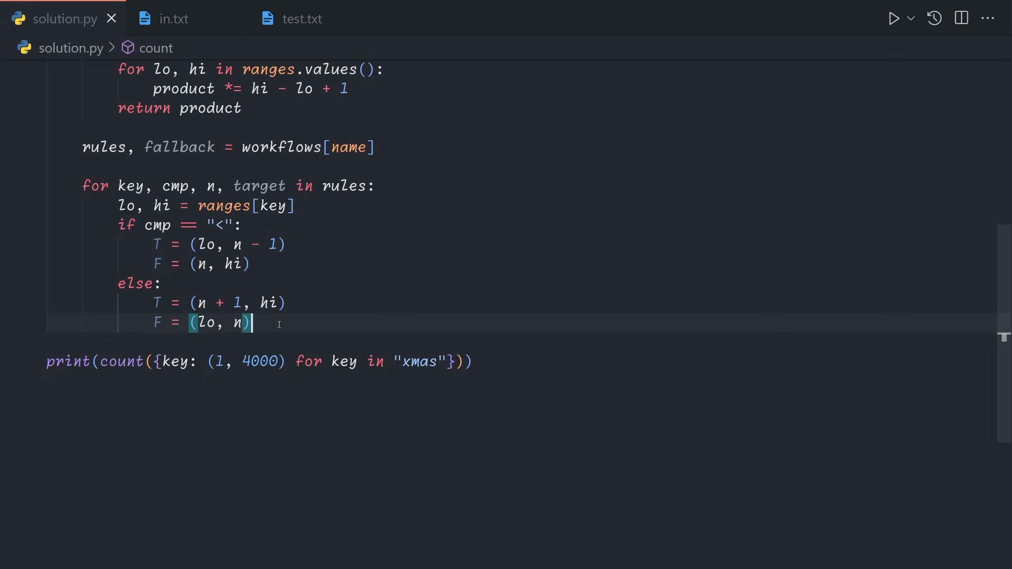
drag(285, 244, 190, 244)
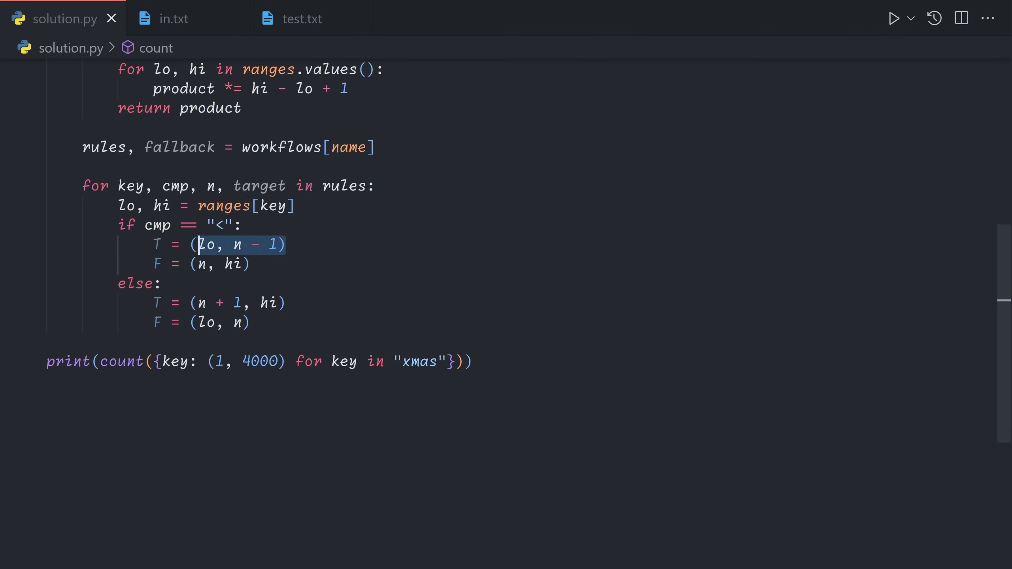
drag(251, 265, 190, 265)
click(252, 265)
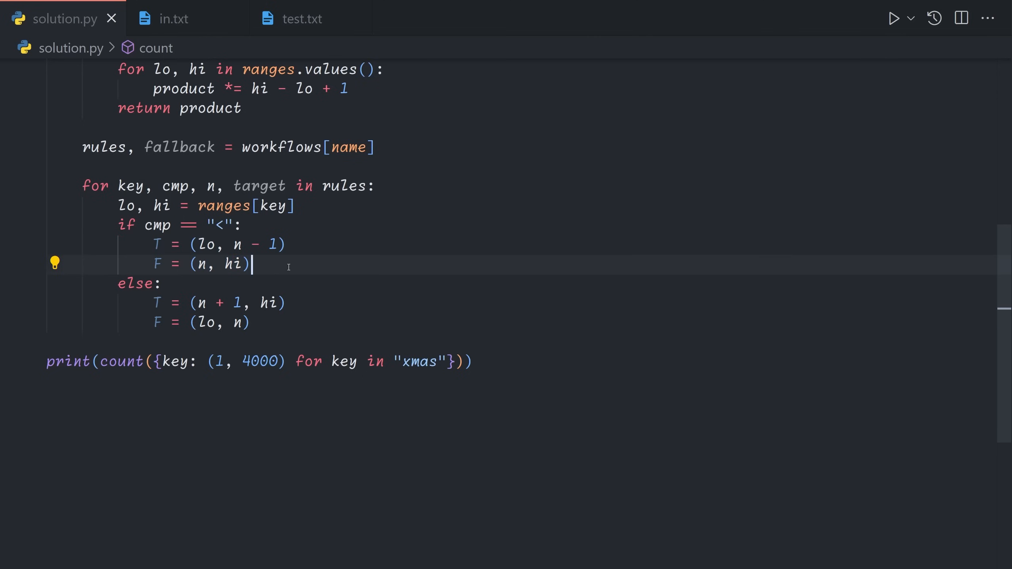
drag(285, 245, 190, 245)
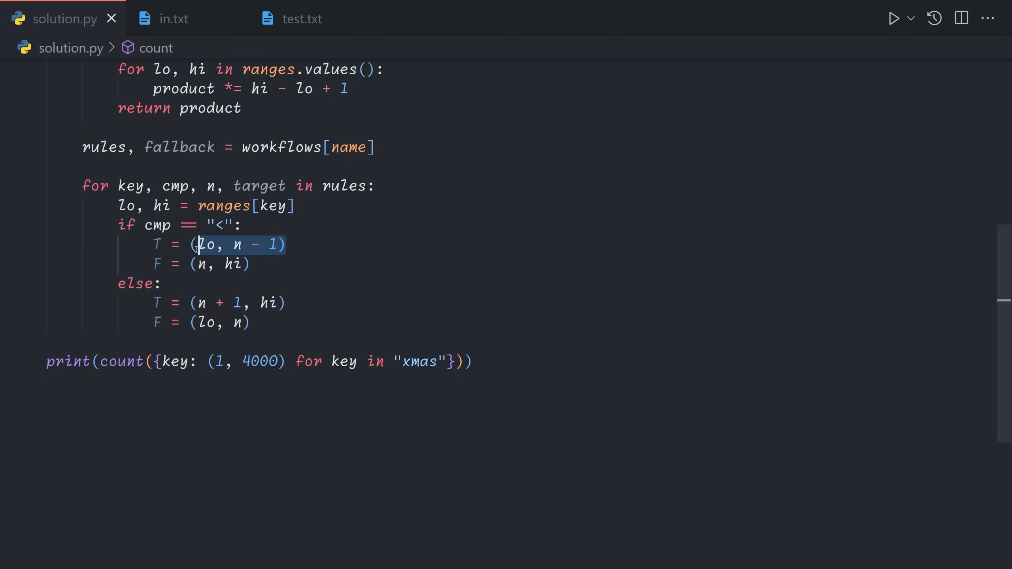
click(295, 206)
drag(295, 205, 118, 205)
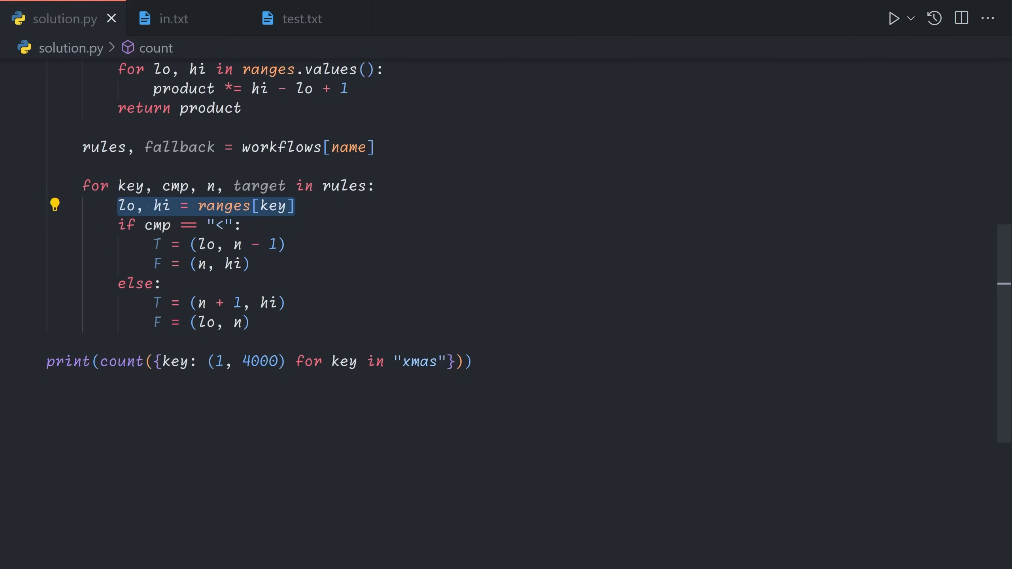
drag(161, 247, 48, 246)
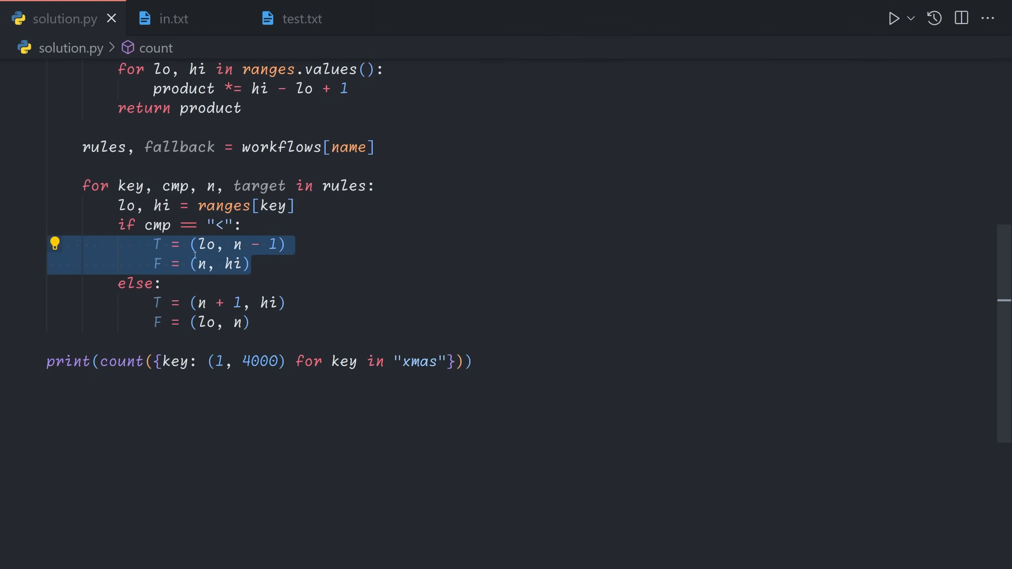
click(290, 322)
key(Return)
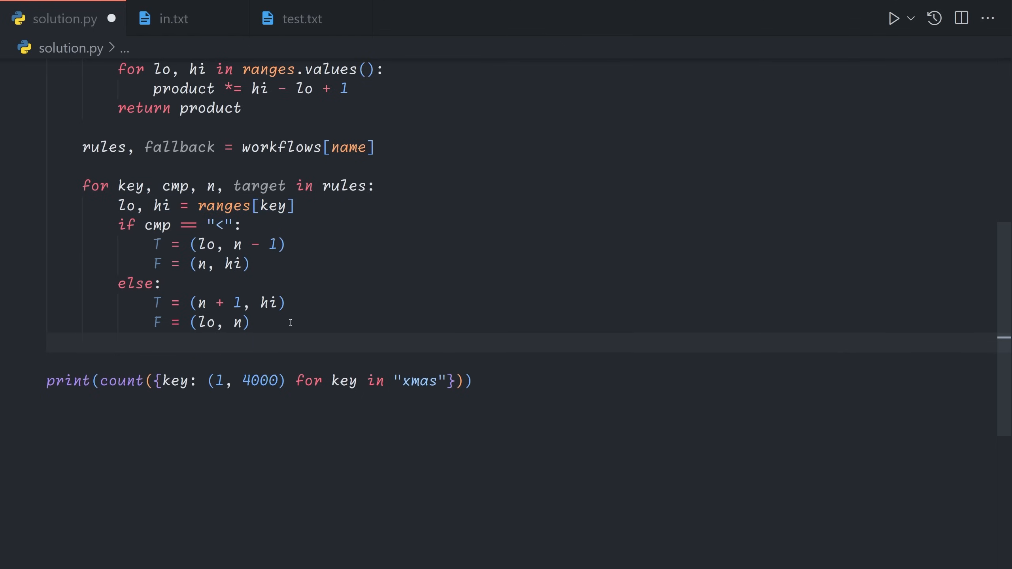
key(ctrl+z)
key(Up)
key(Up)
key(Up)
key(Up)
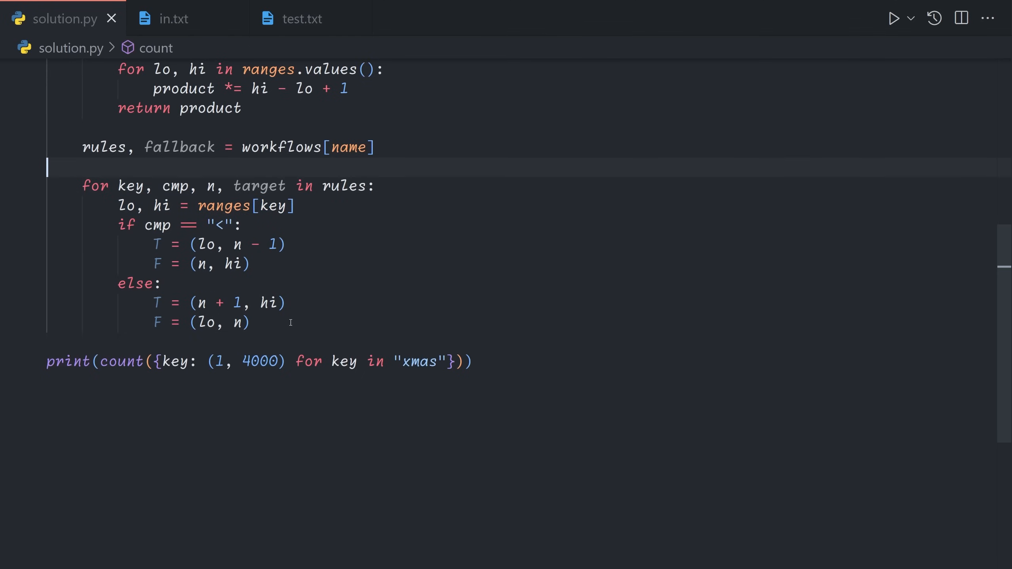
Step: Initialise total = 0 before the rule loop and return total after it
key(Return)
key(Return)
key(Up)
text(total =)
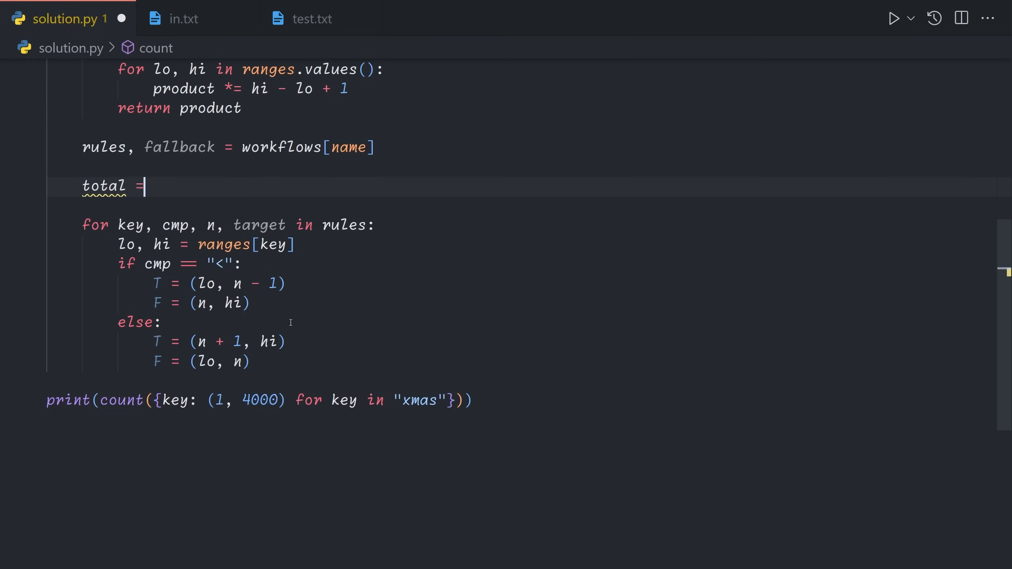
text( 0)
click(288, 358)
key(Return)
key(Return)
text(r)
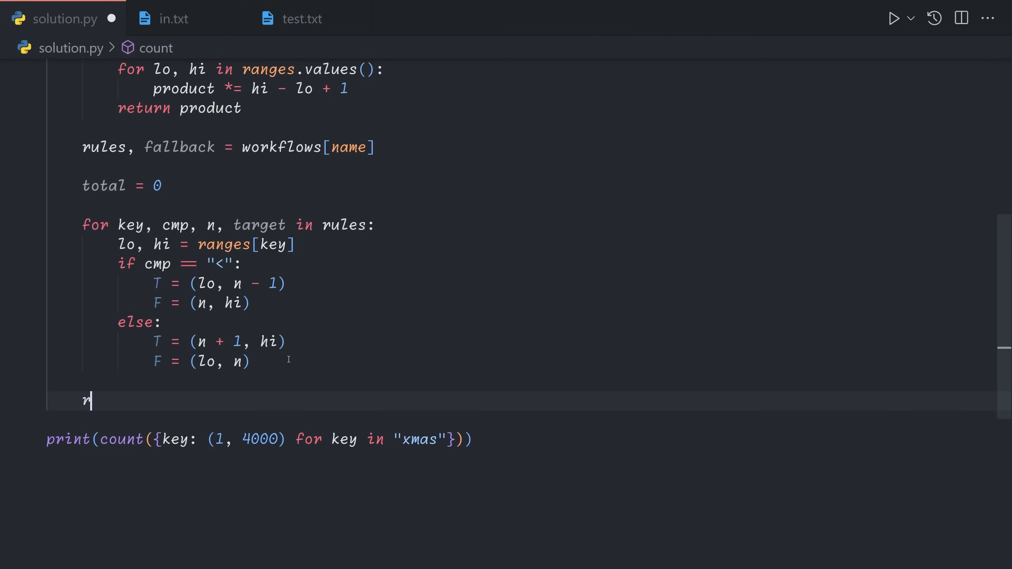
text(eturn total)
key(ctrl+s)
key(Up)
key(Return)
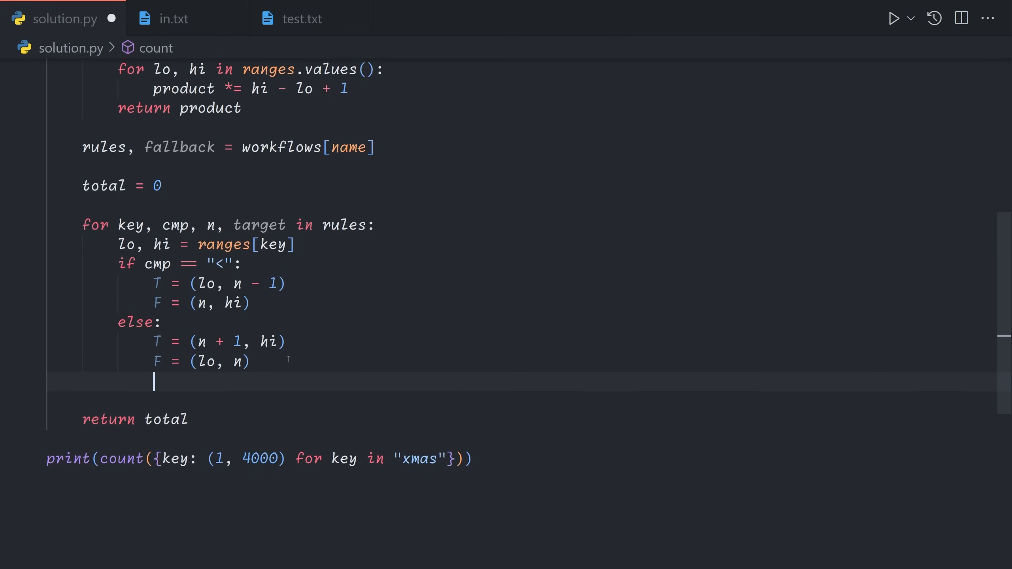
key(BackSpace)
text(if T[0)
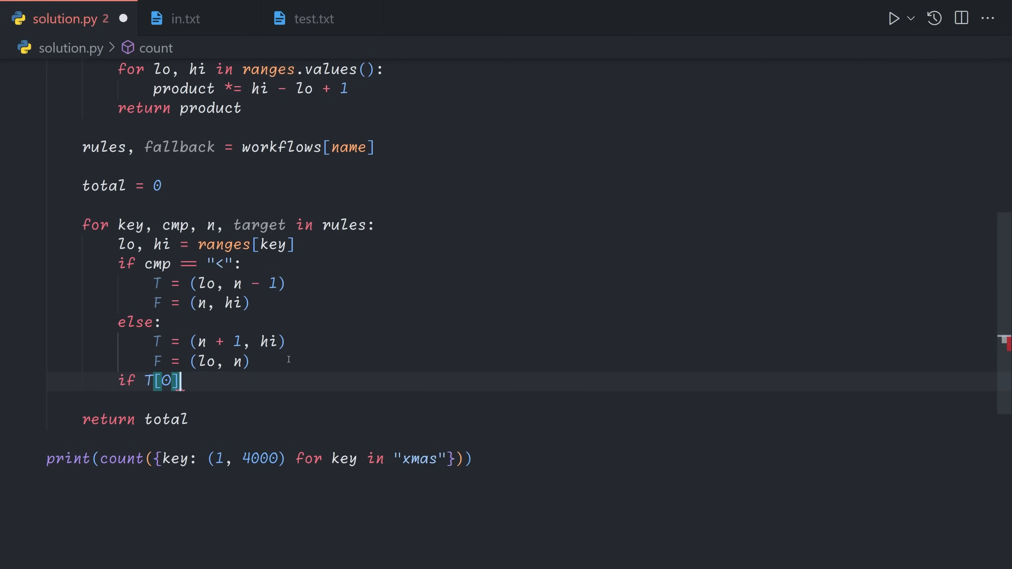
text(] < T[)
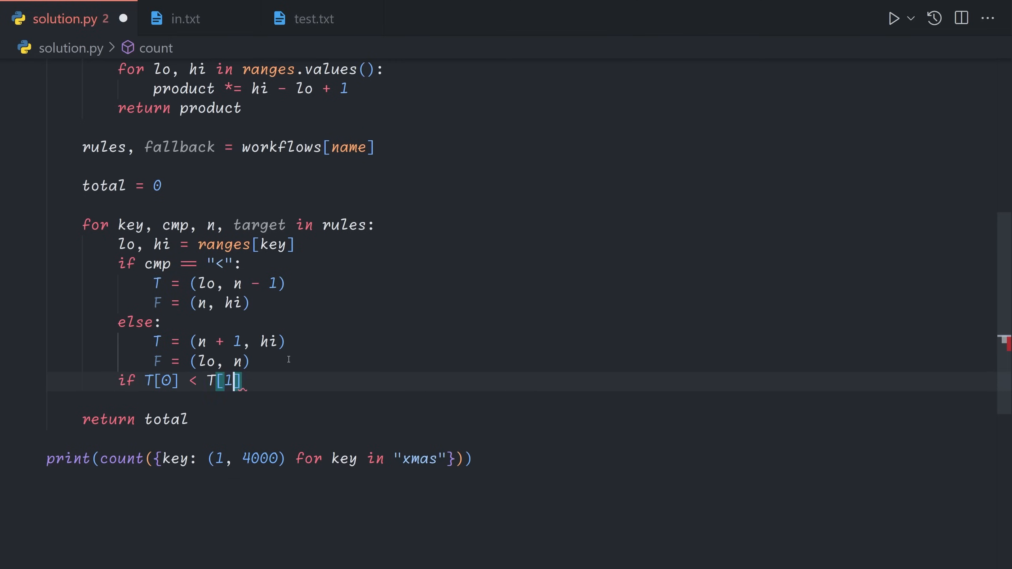
text(1]:)
Step: Add if T[0] <= T[1]: with copy = {**ranges} and total += count()
key(Return)
key(Up)
key(Right)
key(Right)
key(Right)
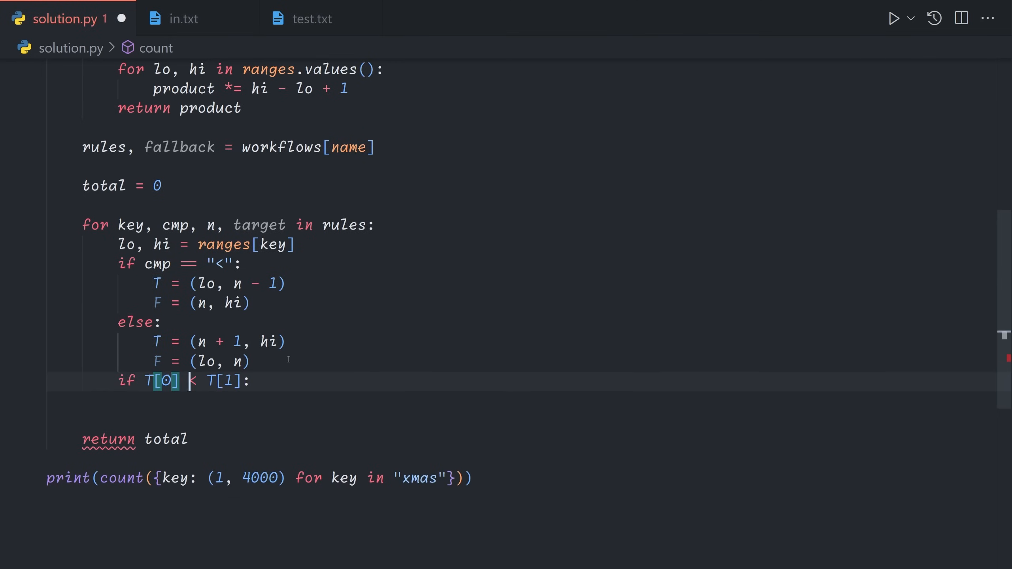
key(Right)
text(=)
key(End)
key(Return)
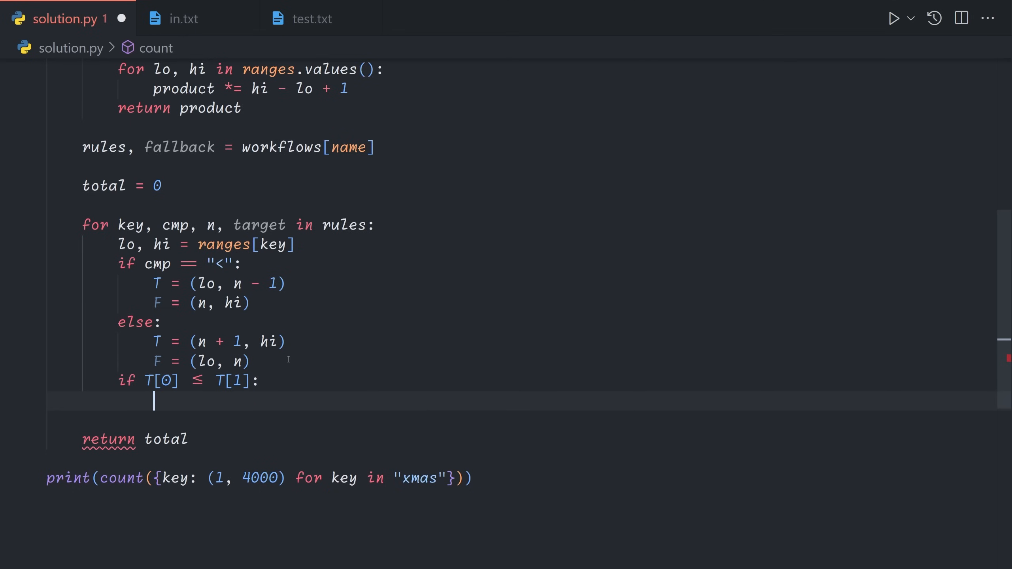
text(total += cou)
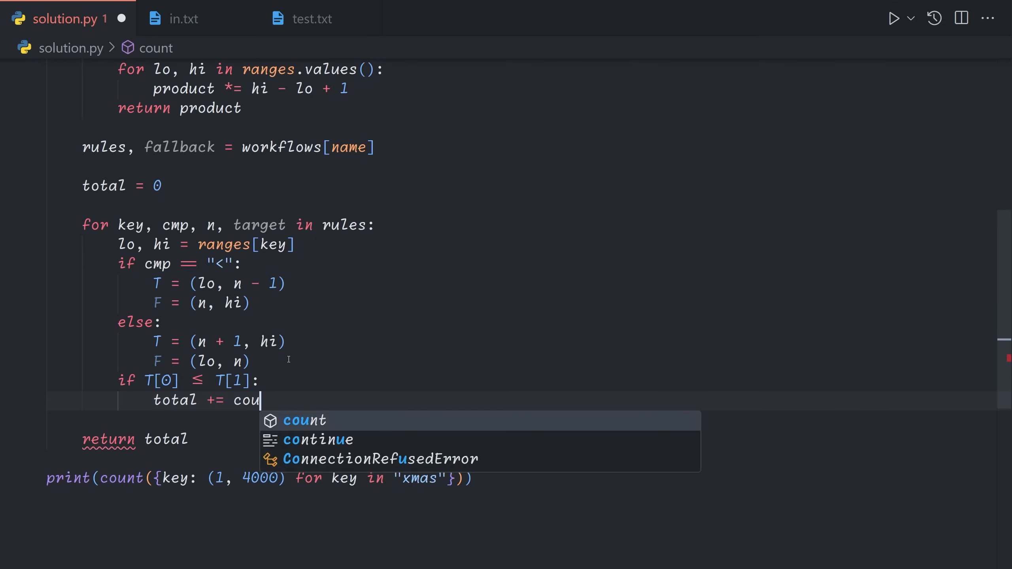
text(nt()
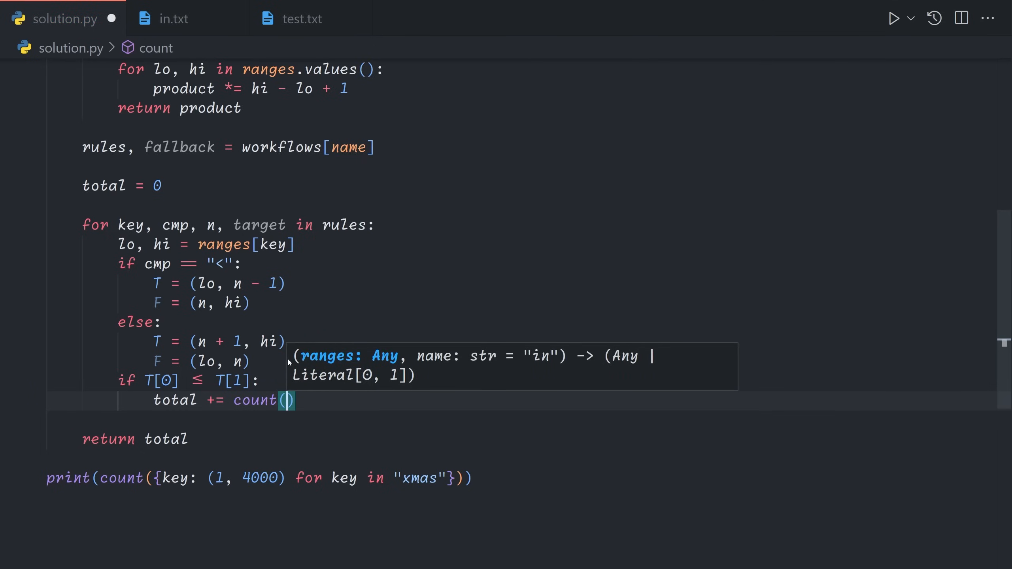
key(Escape)
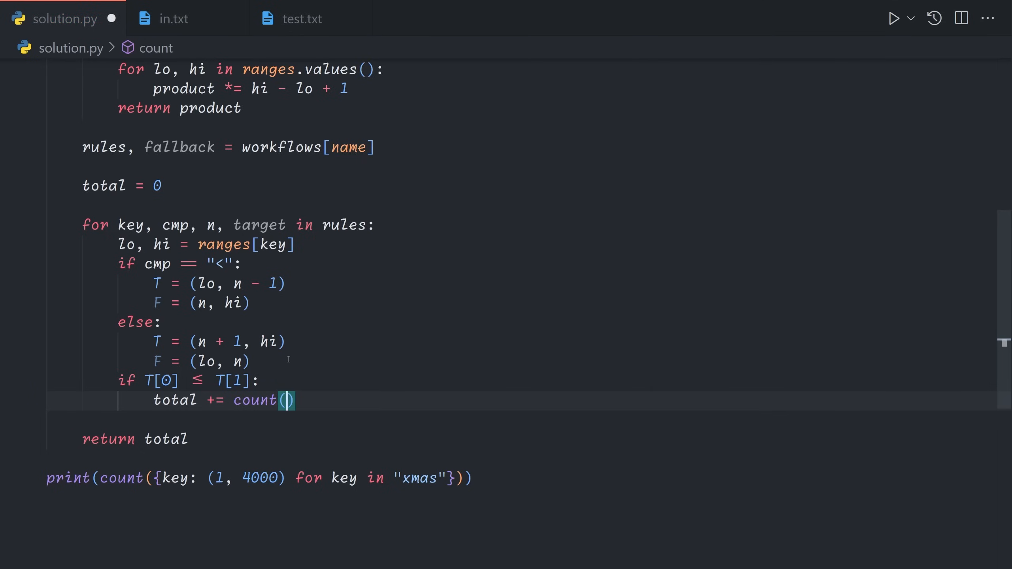
key(Up)
key(End)
key(Return)
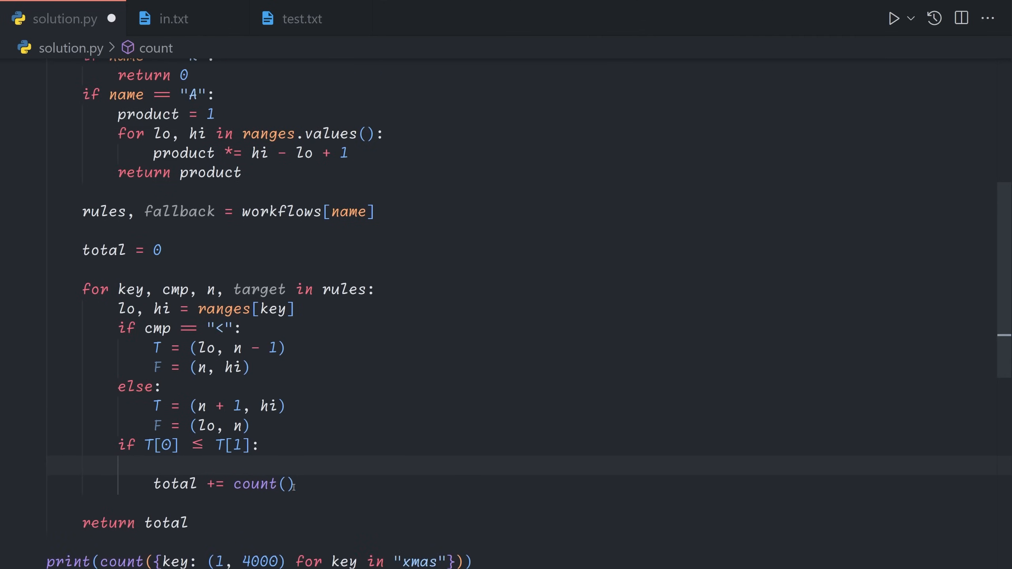
text(co)
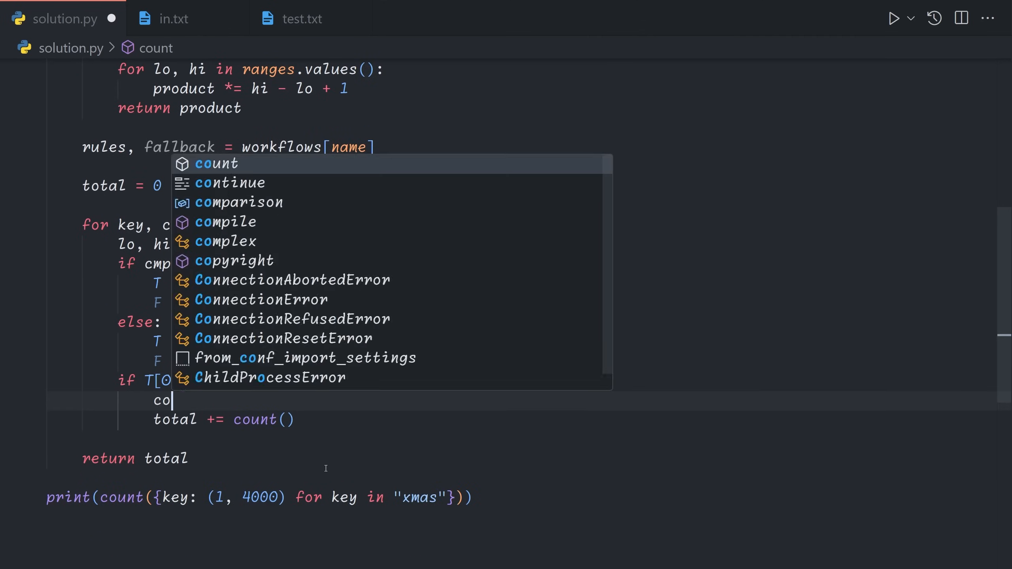
text(py = {**ranges})
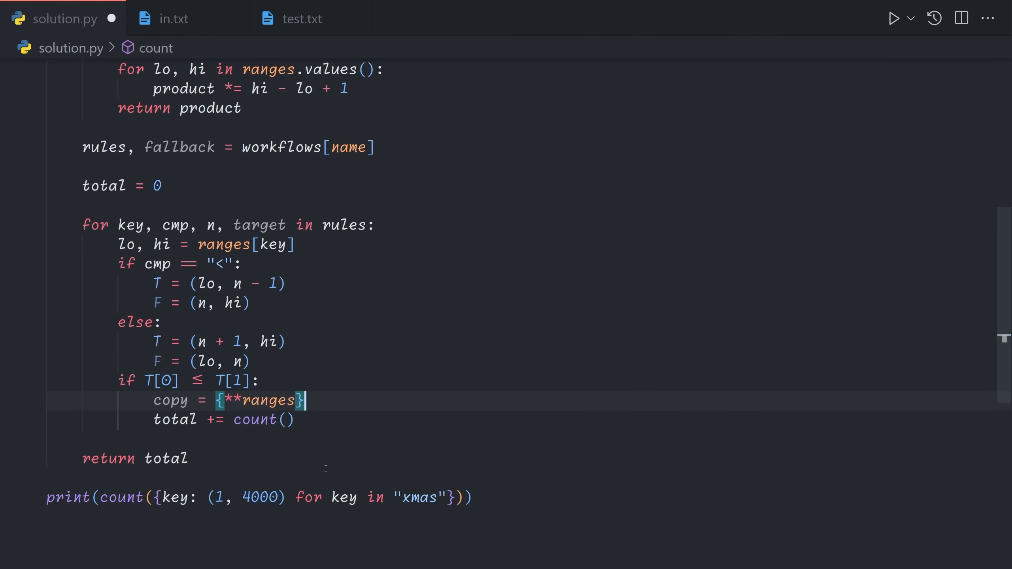
scroll(225, 401, down, 2)
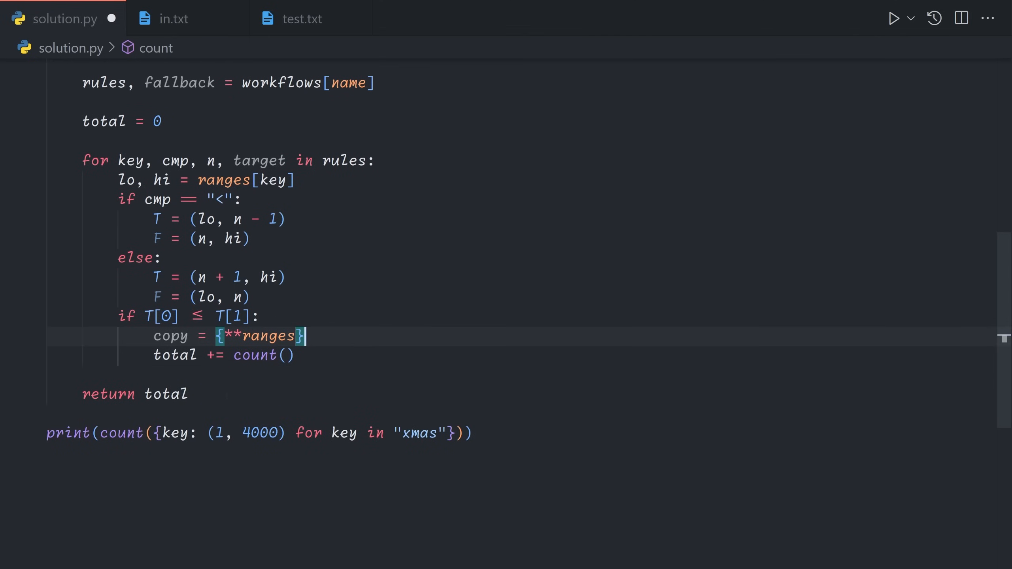
key(ctrl+grave)
text(python3)
key(Return)
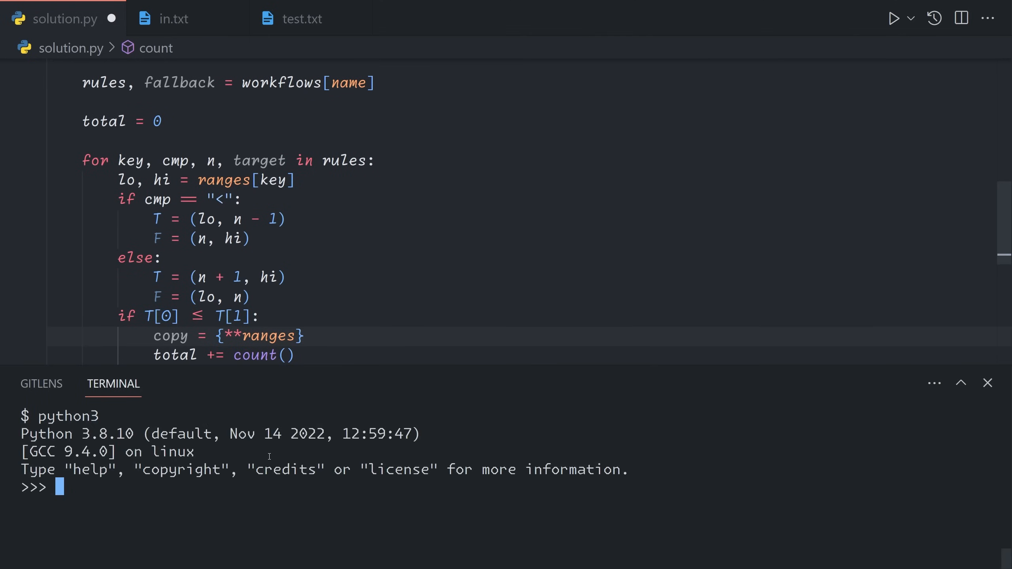
text(a = {1: 2, 3: 4})
key(Return)
text(a)
key(Return)
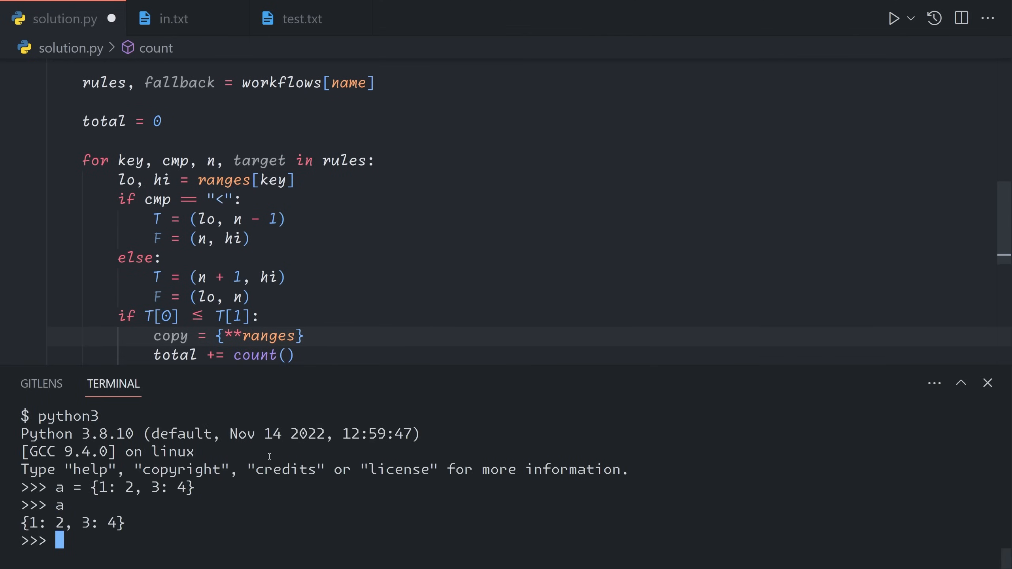
text(dict(a))
key(Return)
key(Up)
key(Home)
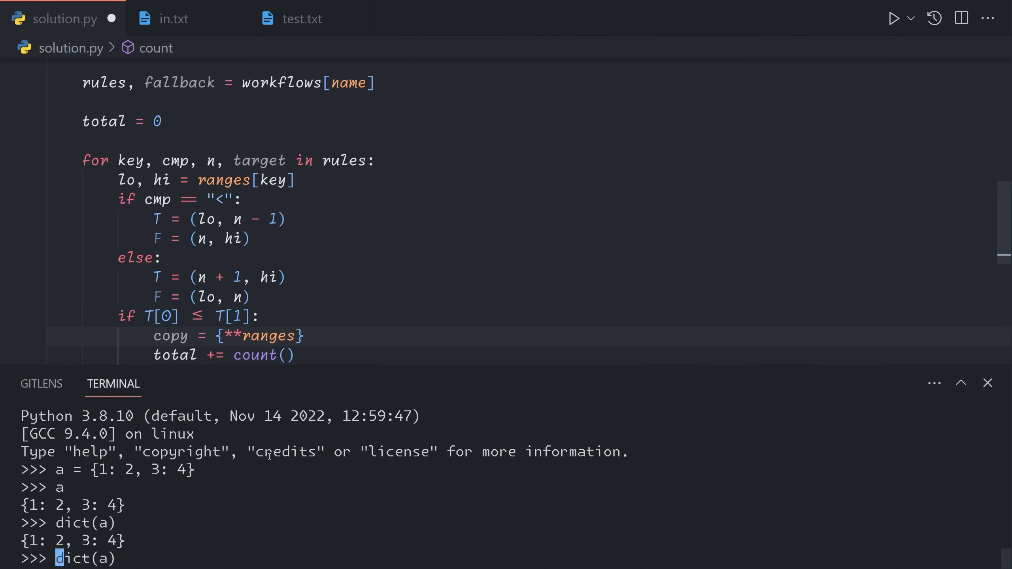
text(b =)
key(Return)
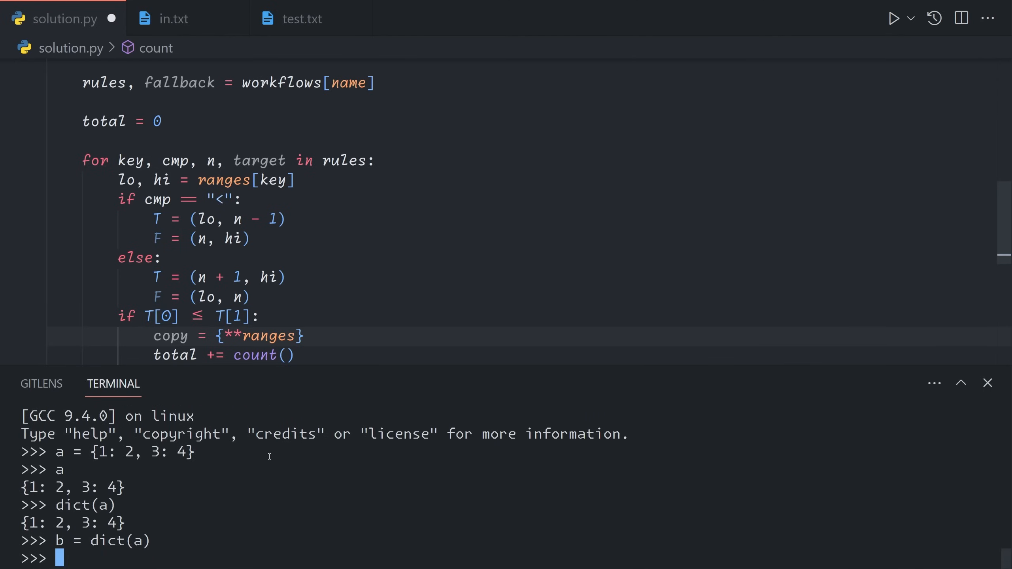
text(b[1] = )
text(0)
key(Return)
text(b)
key(Return)
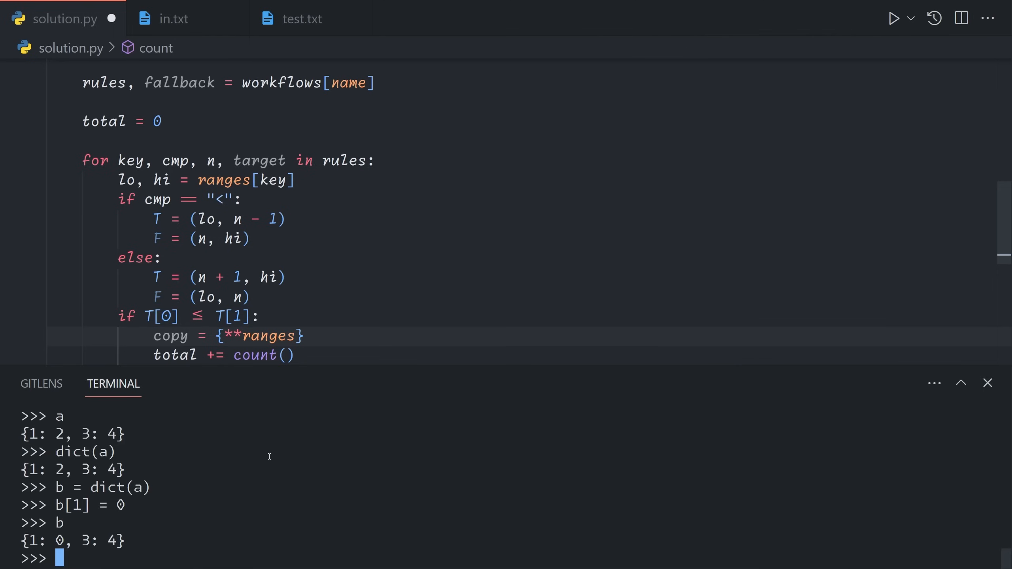
text(a)
key(Return)
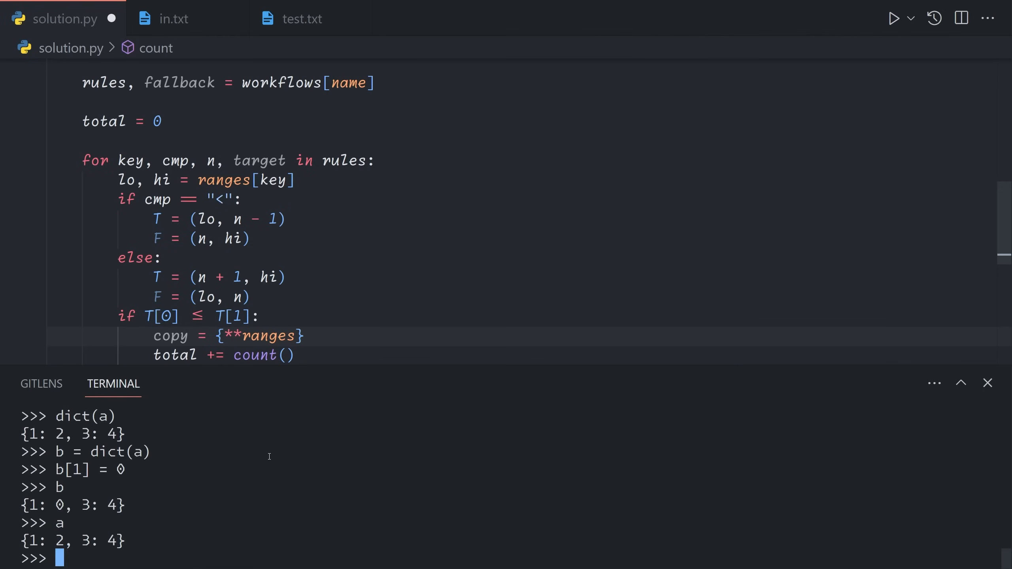
Step: Rewrite the ranges copy without brace unpacking and start a copy[key] = line
key(ctrl+d)
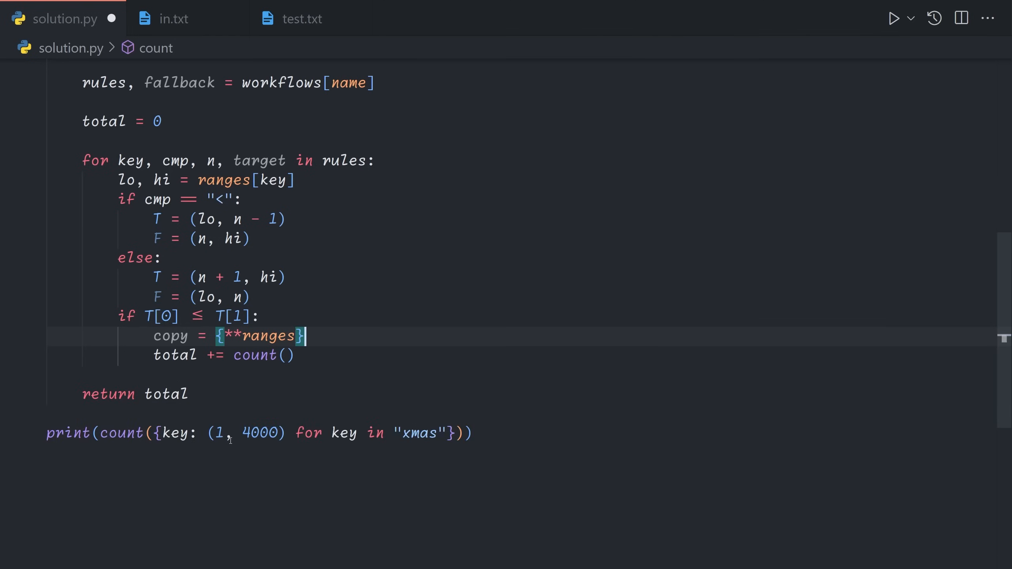
key(BackSpace)
key(BackSpace)
key(BackSpace)
text(dict()
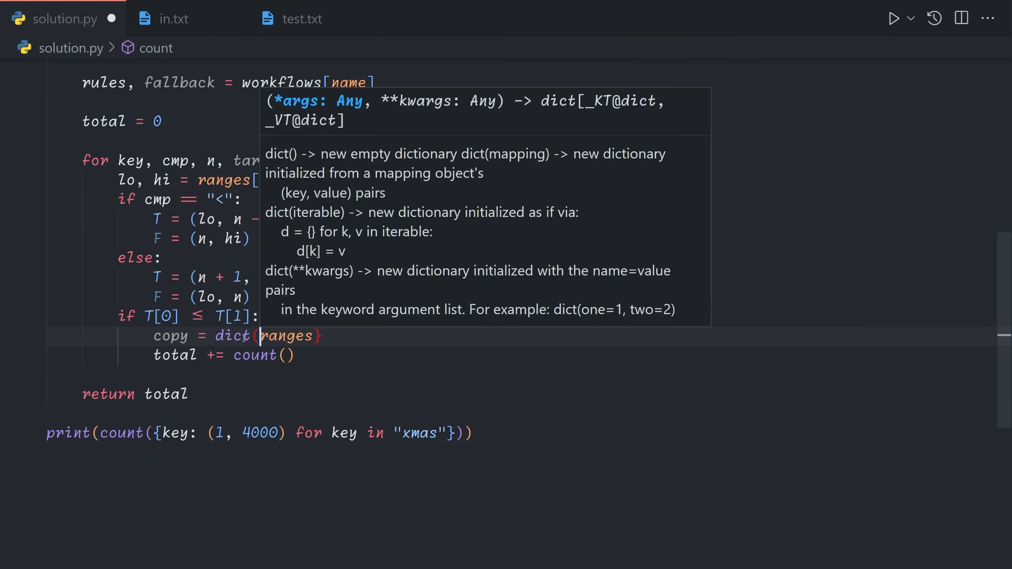
key(End)
text())
key(ctrl+s)
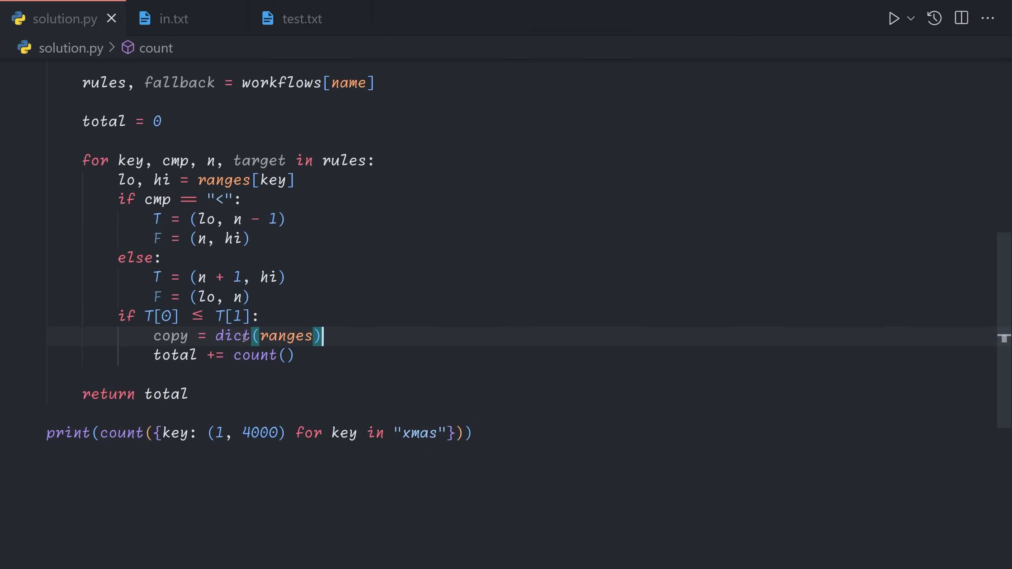
text(cop)
key(BackSpace)
key(BackSpace)
key(BackSpace)
key(Return)
text(copy)
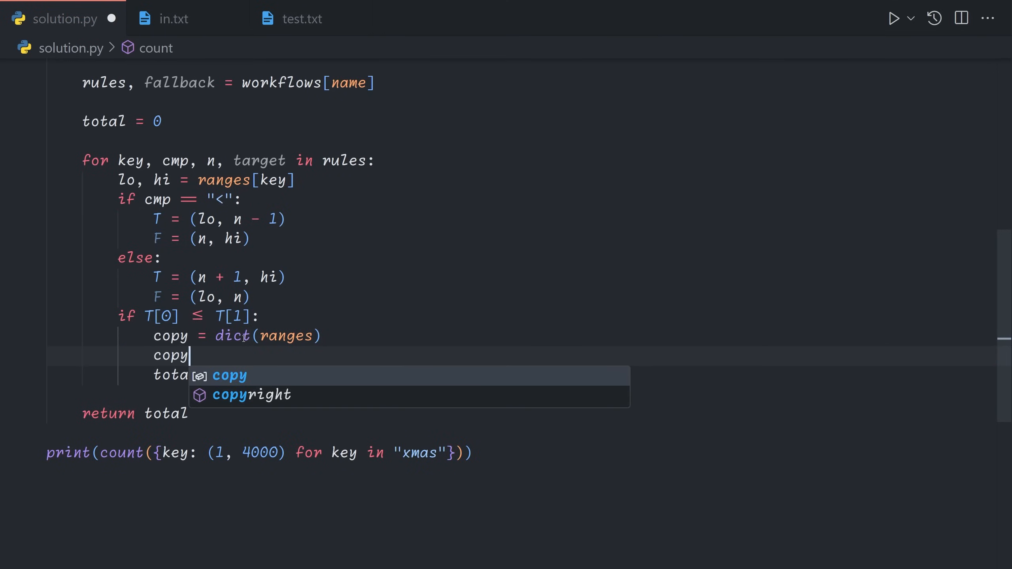
text([key]=)
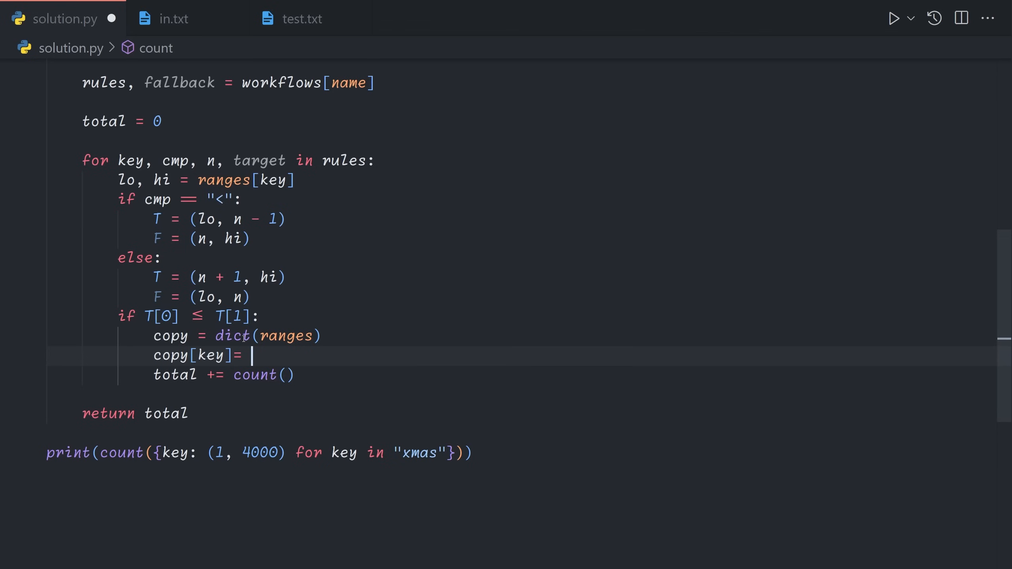
key(BackSpace)
key(BackSpace)
text(=)
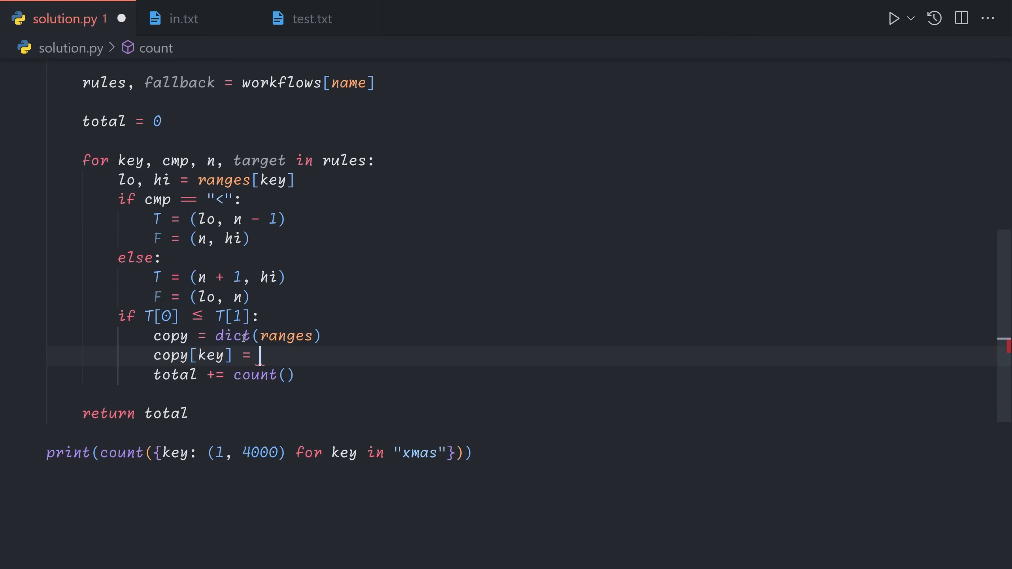
Step: Complete copy[key] = T in the true-range branch and save
drag(296, 180, 117, 181)
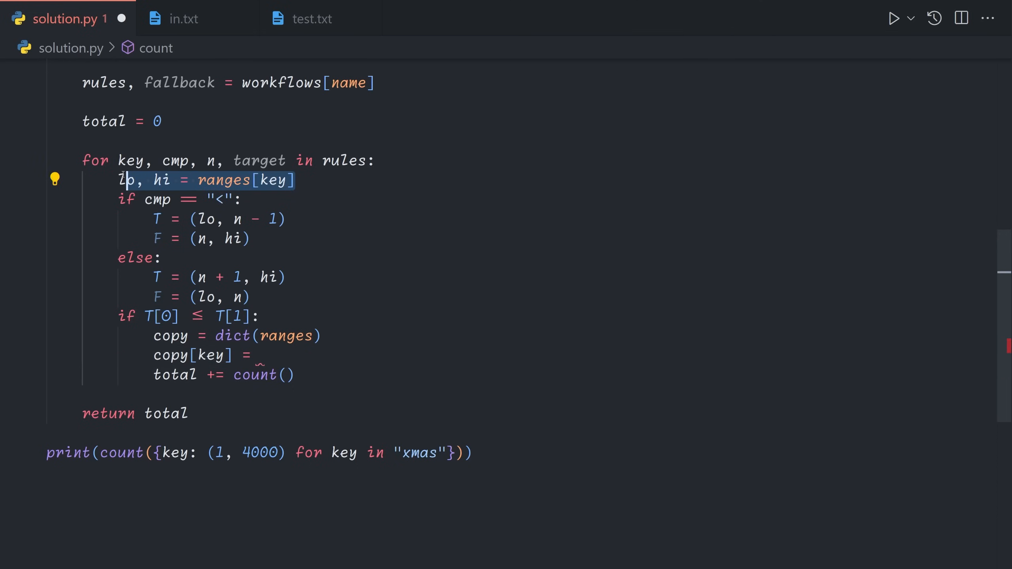
click(274, 356)
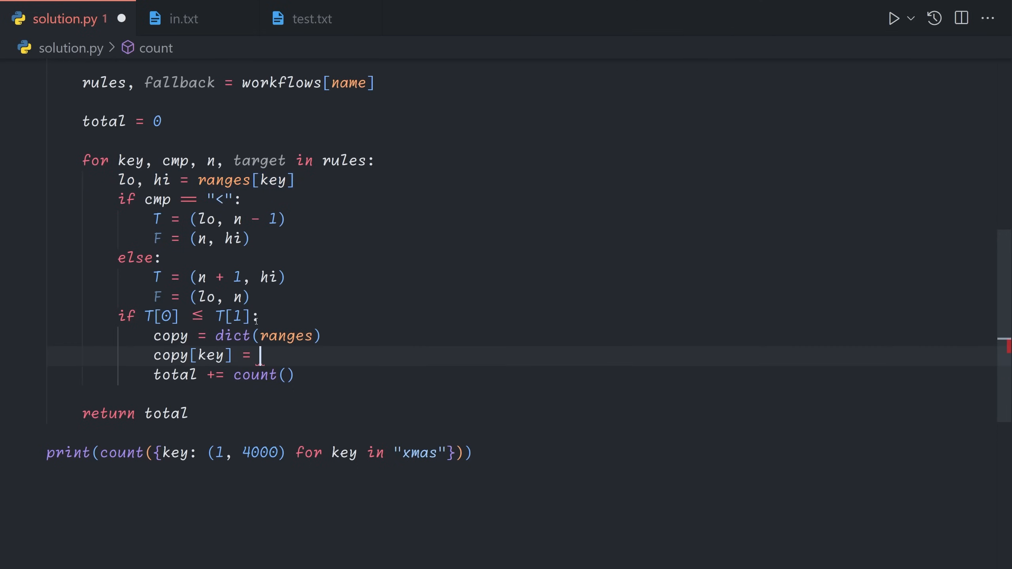
drag(251, 317, 140, 316)
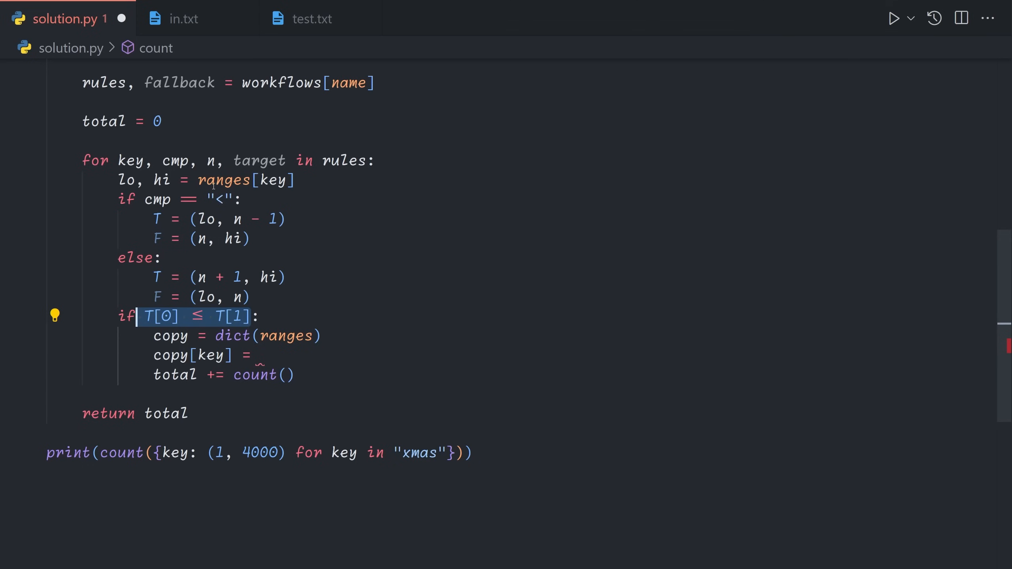
click(298, 355)
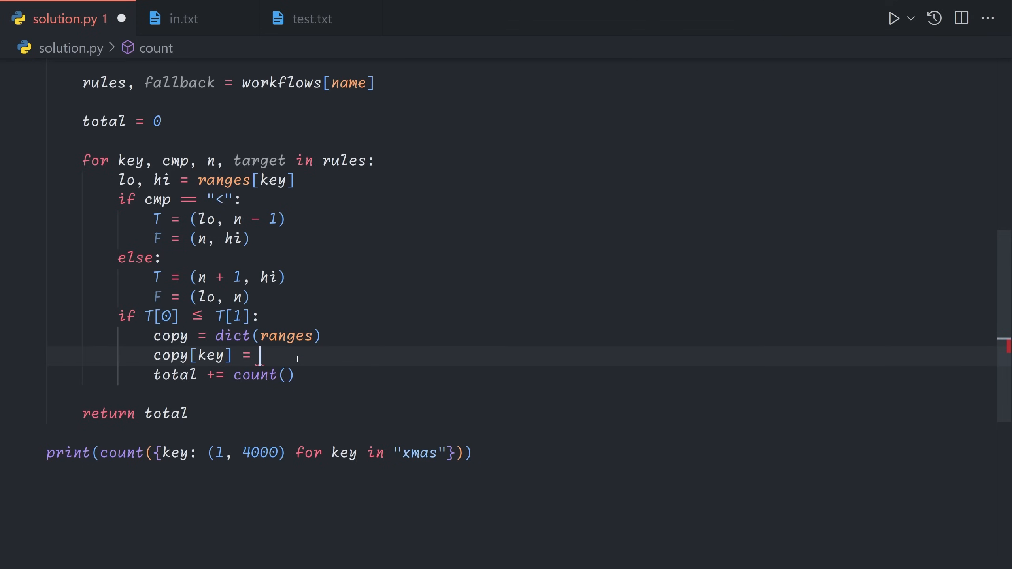
text(T)
key(ctrl+s)
key(Escape)
Step: Fill the recursive call as count(copy, target) and save
key(Down)
key(End)
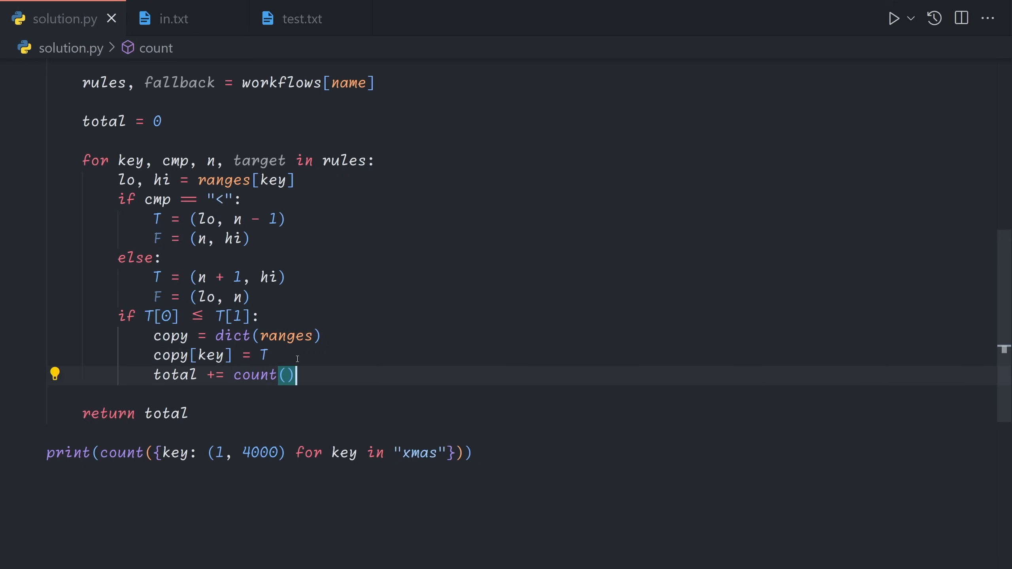
key(Left)
text(copy, )
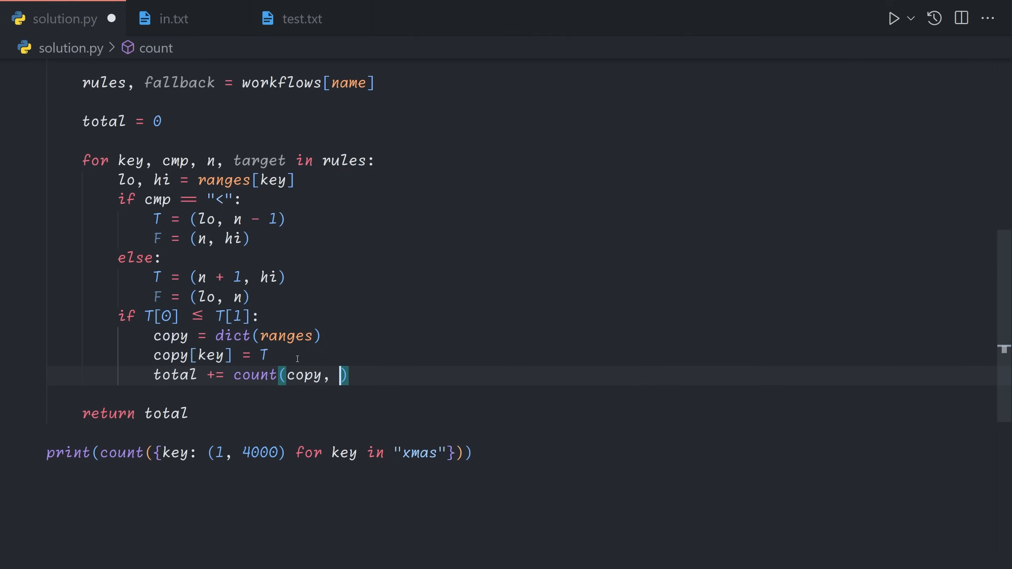
text(target)
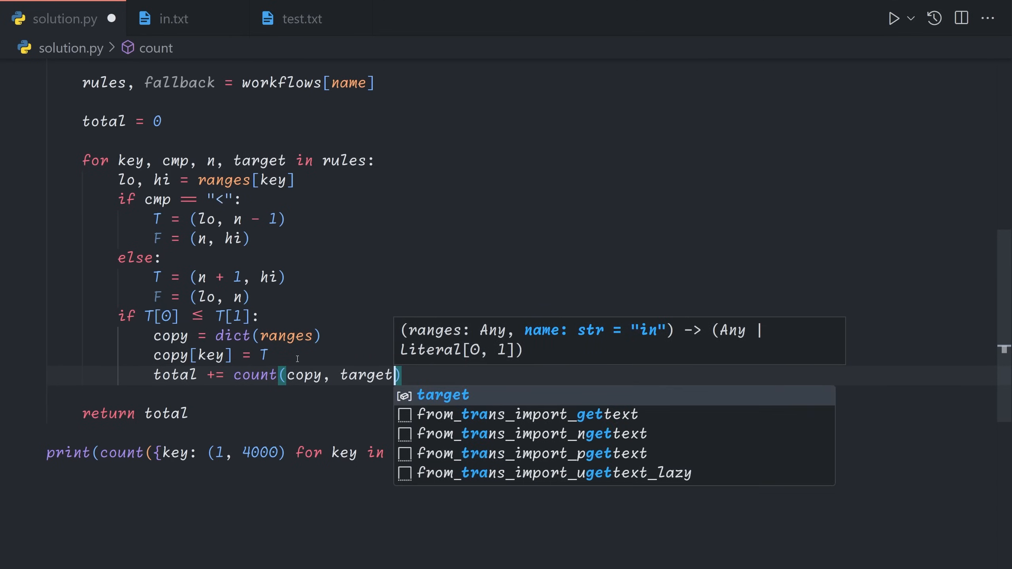
key(Escape)
key(End)
key(ctrl+s)
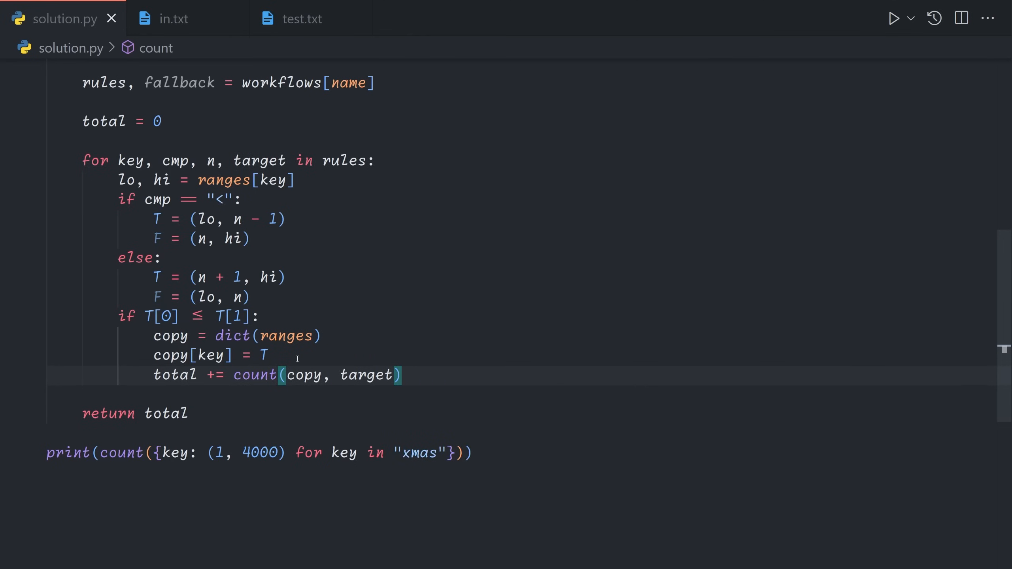
Step: Add if F[0] <= F[1]: with ranges = dict(ranges) at rule-loop level
key(Return)
key(BackSpace)
text(i)
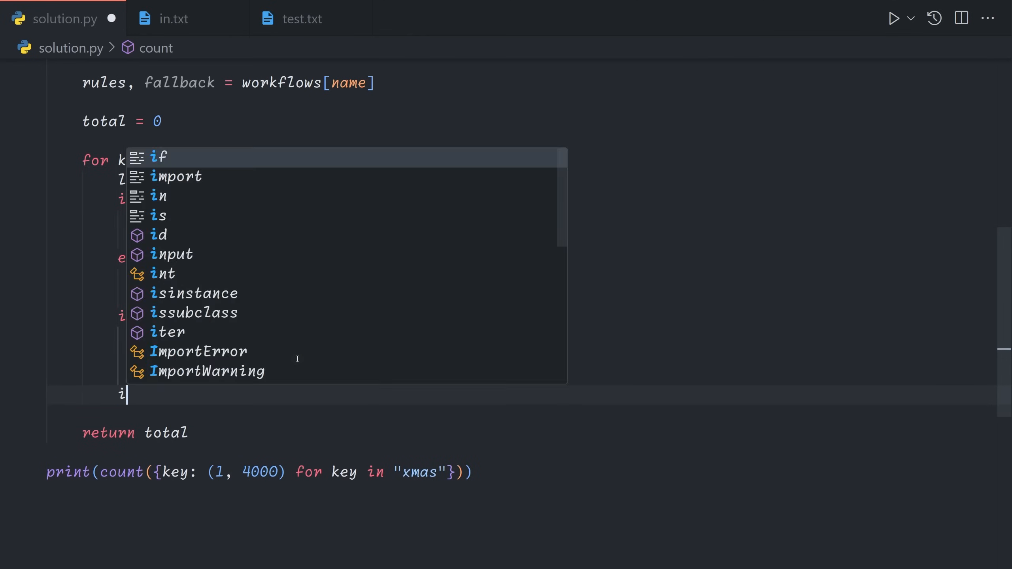
text(f F[0] <= )
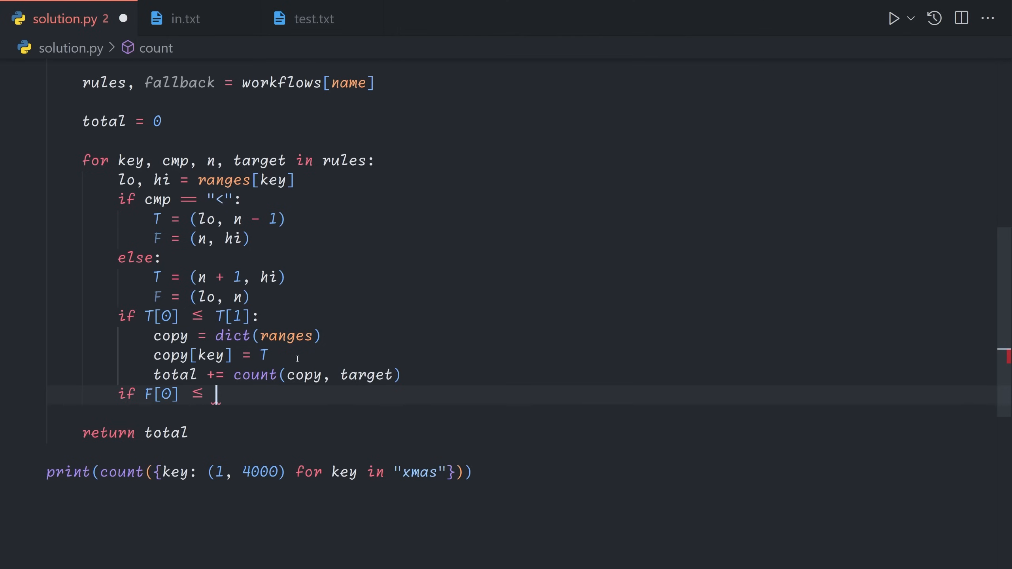
text(F[1]:)
key(Return)
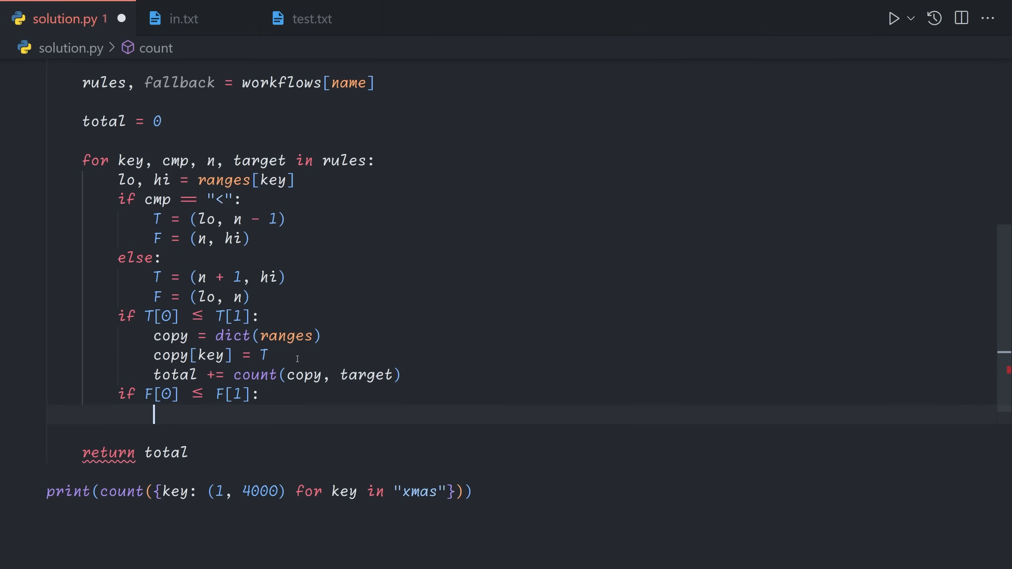
text(ranges = d)
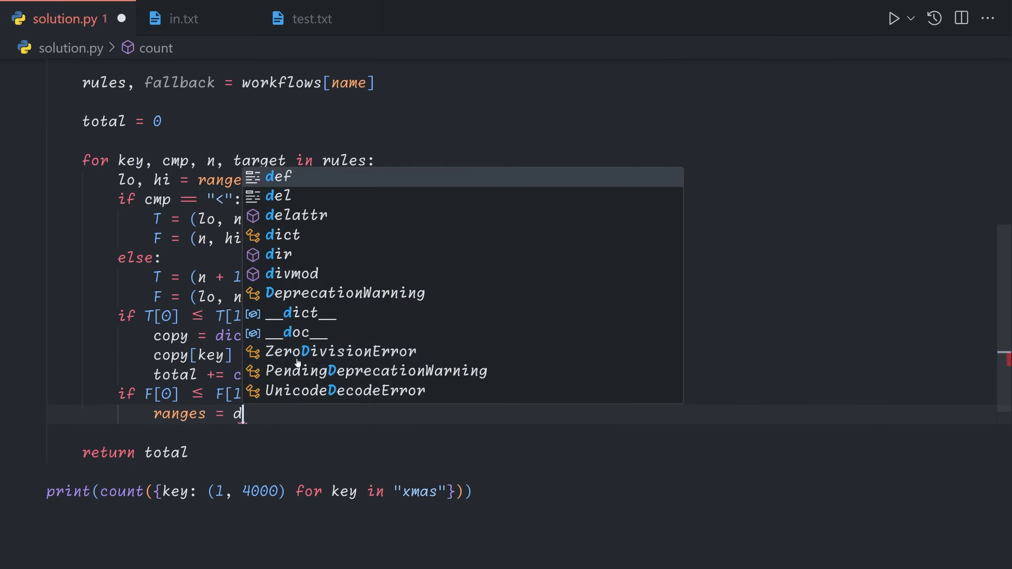
text(ict(ranges))
key(Escape)
key(ctrl+s)
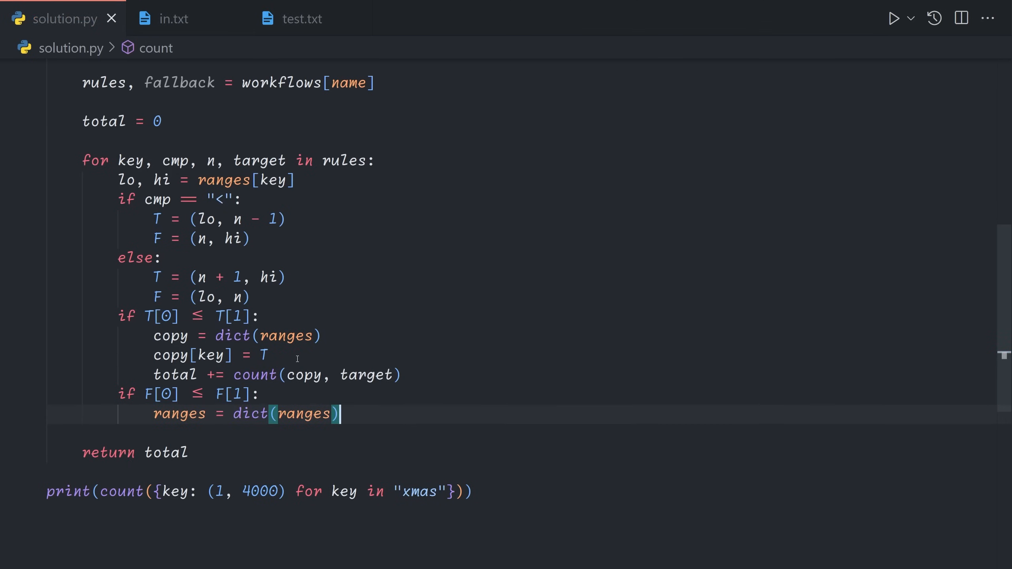
key(Return)
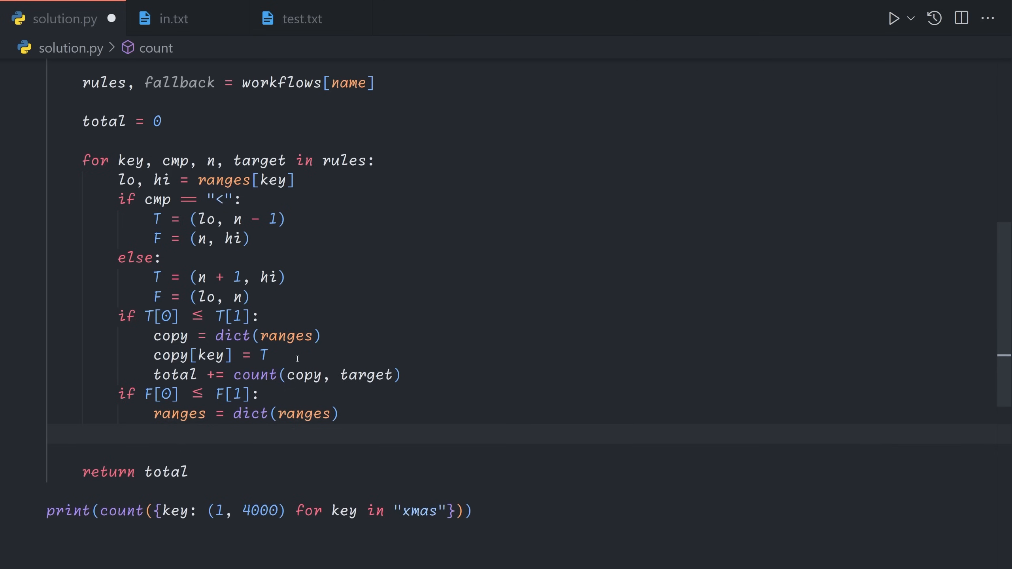
Step: Check where ranges is used, then add ranges[key] = F
double_click(179, 413)
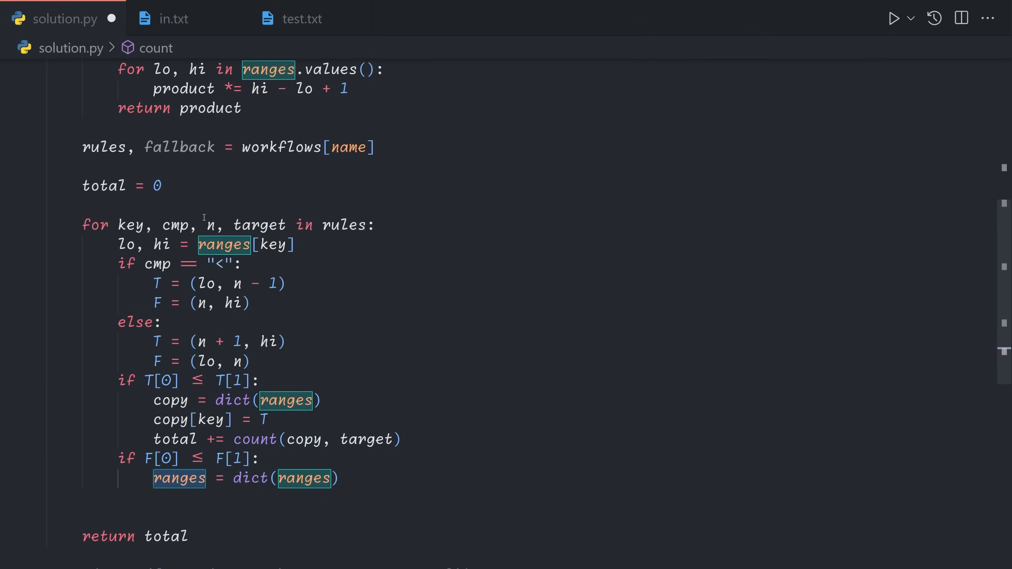
scroll(204, 218, up, 3)
scroll(197, 139, down, 5)
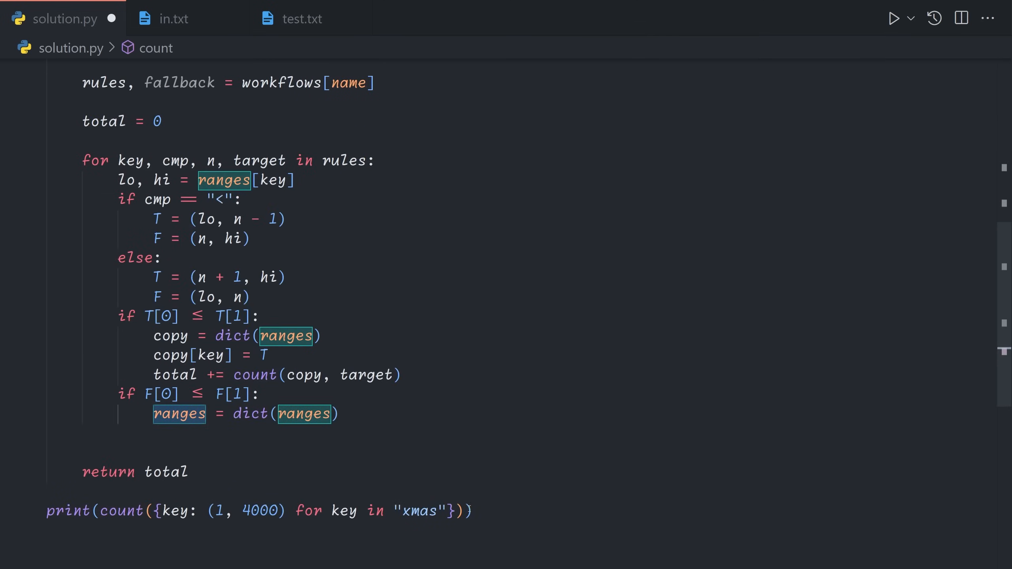
drag(472, 510, 153, 511)
double_click(179, 413)
click(242, 431)
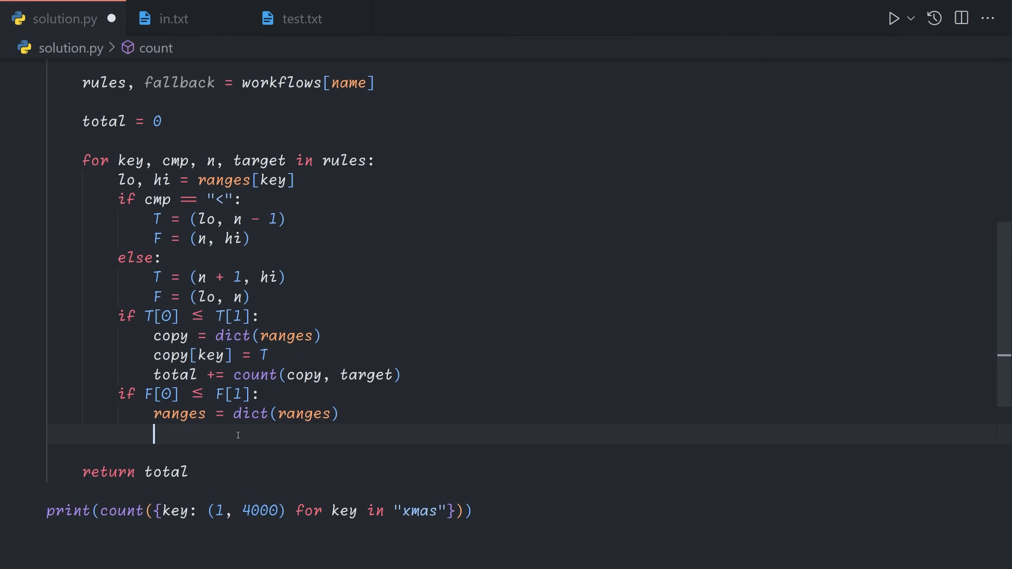
text(ranges[key] = F)
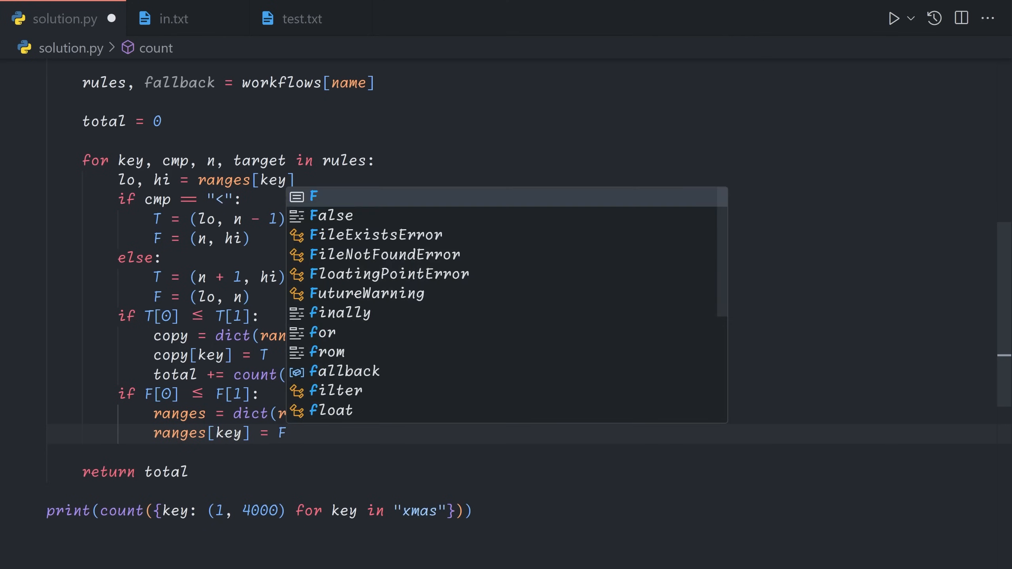
key(Escape)
key(Return)
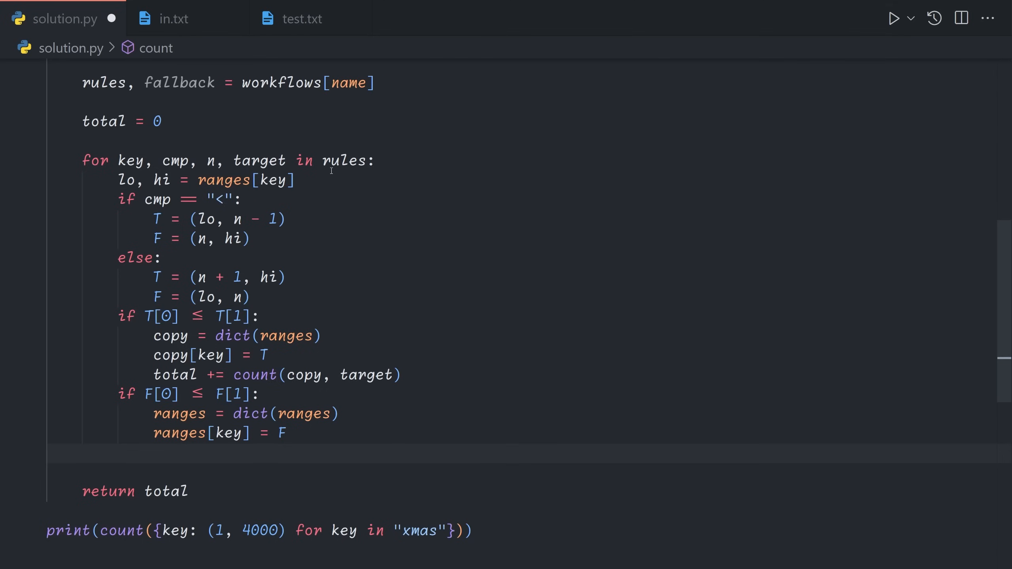
mouse_move(348, 161)
key(BackSpace)
text(else:)
Step: Add else: break when the false range is empty and save
key(Return)
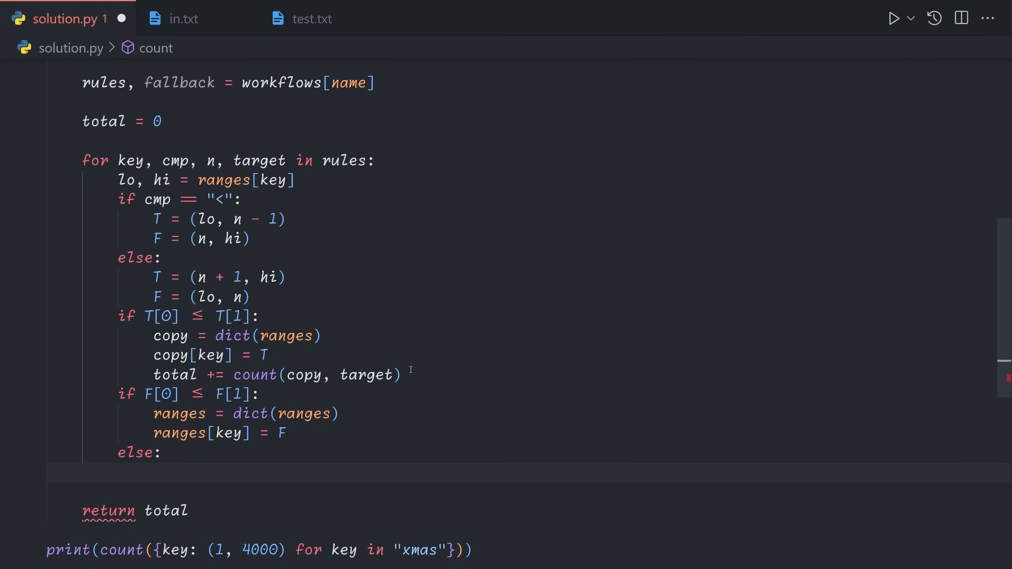
drag(404, 375, 49, 316)
scroll(316, 316, down, 1)
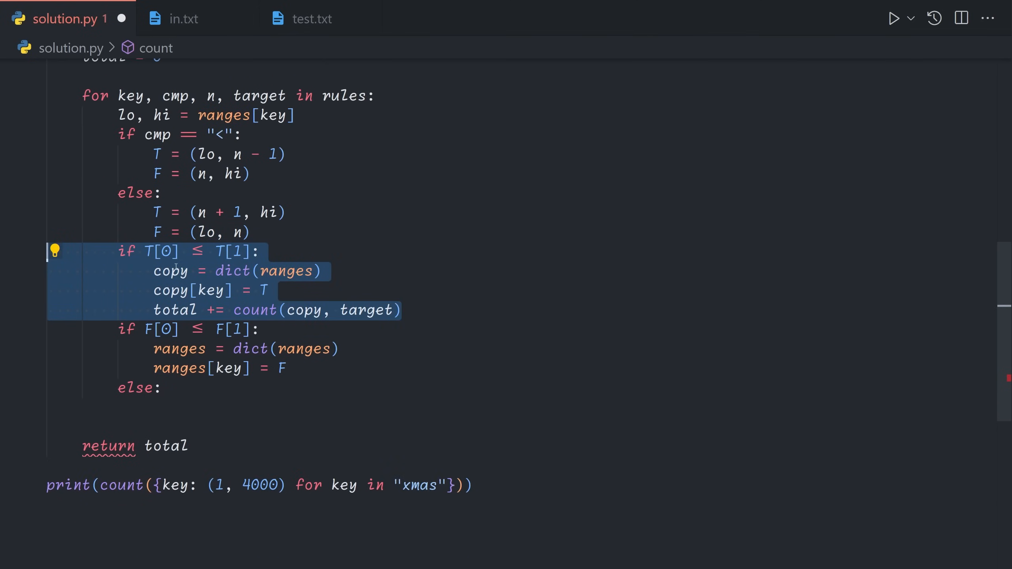
click(369, 95)
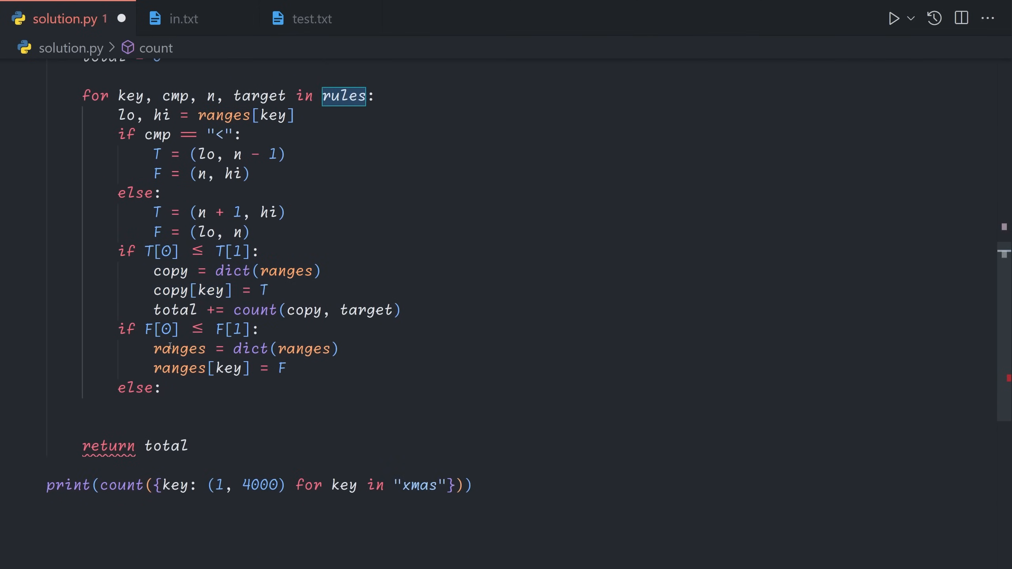
double_click(168, 404)
key(Down)
key(Down)
key(Down)
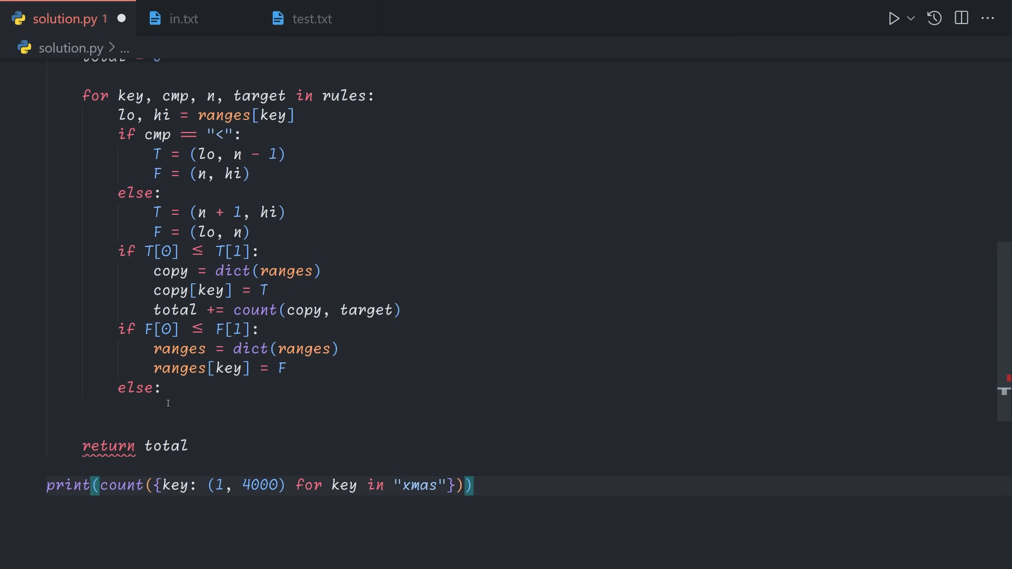
key(Up)
key(Up)
key(Up)
text(vb)
key(BackSpace)
key(BackSpace)
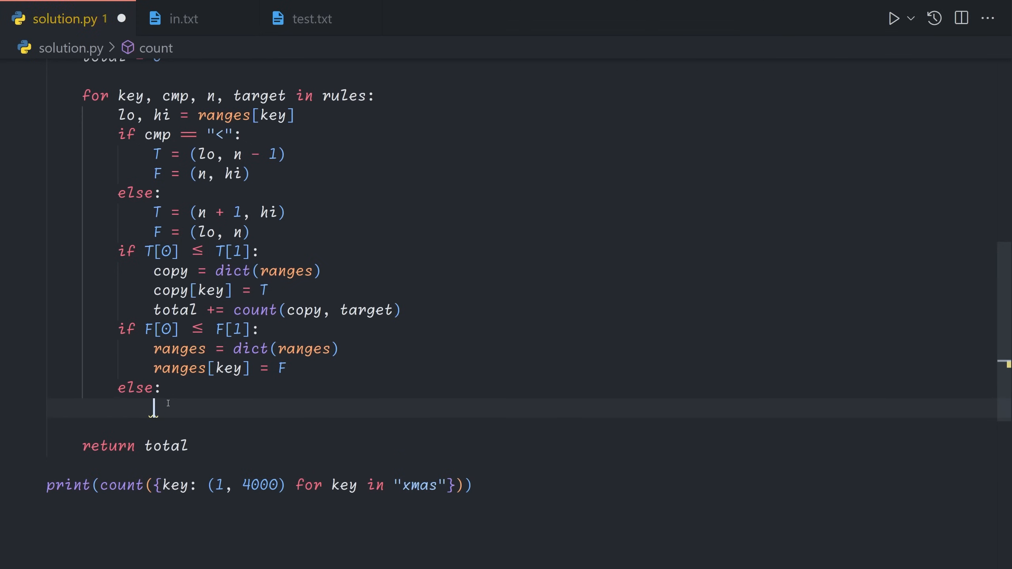
text(break)
key(ctrl+s)
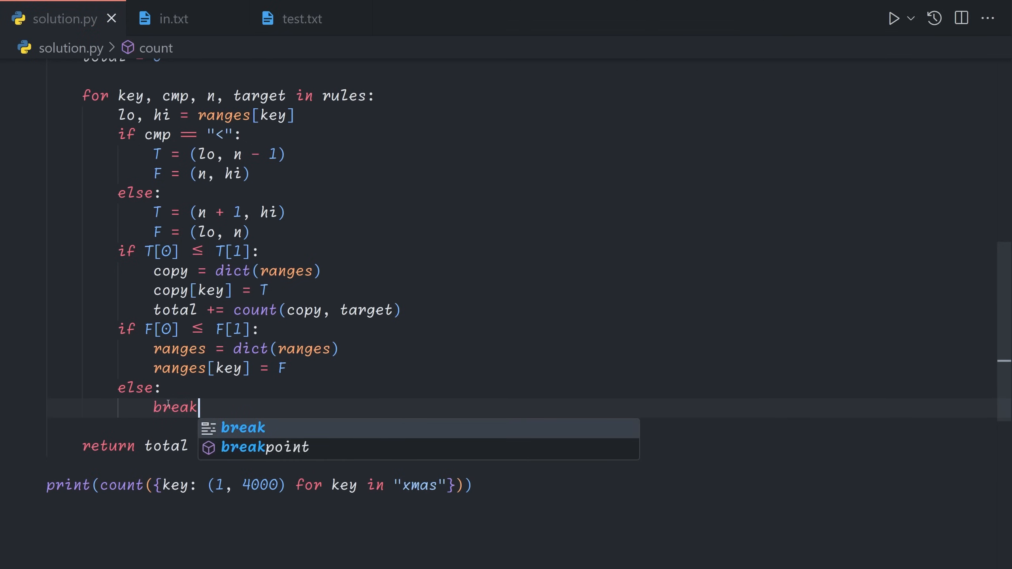
Step: Start the for-loop's else branch after break, reviewing the F check and range-narrowing blocks
key(Escape)
key(Return)
key(BackSpace)
text(else:)
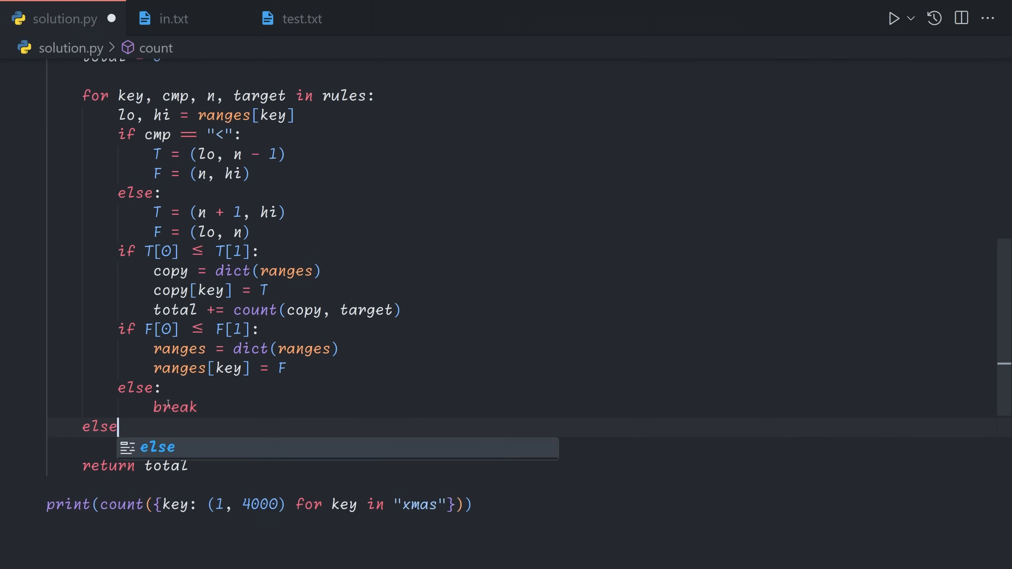
key(Return)
double_click(168, 407)
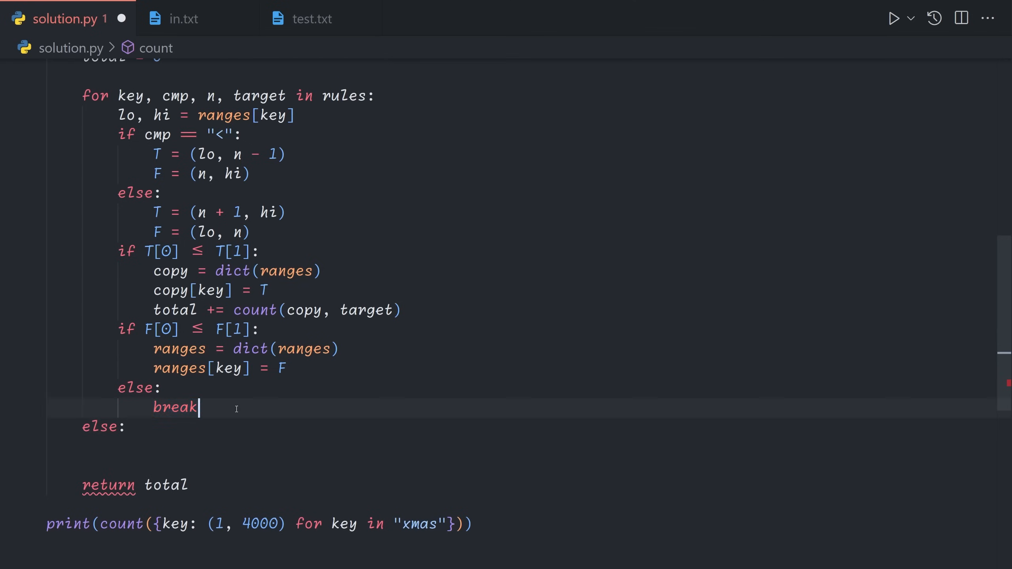
drag(200, 408, 35, 339)
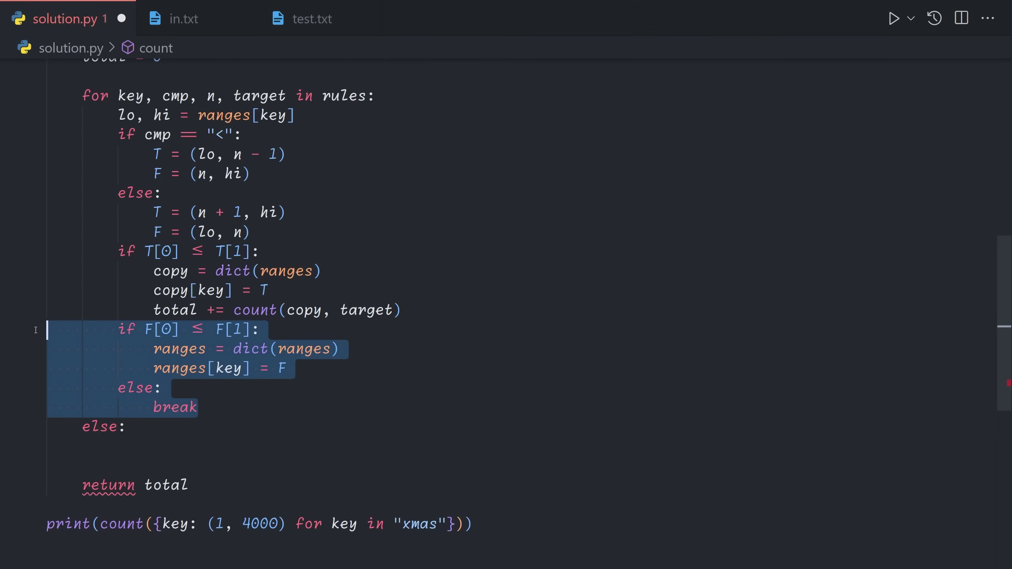
click(159, 445)
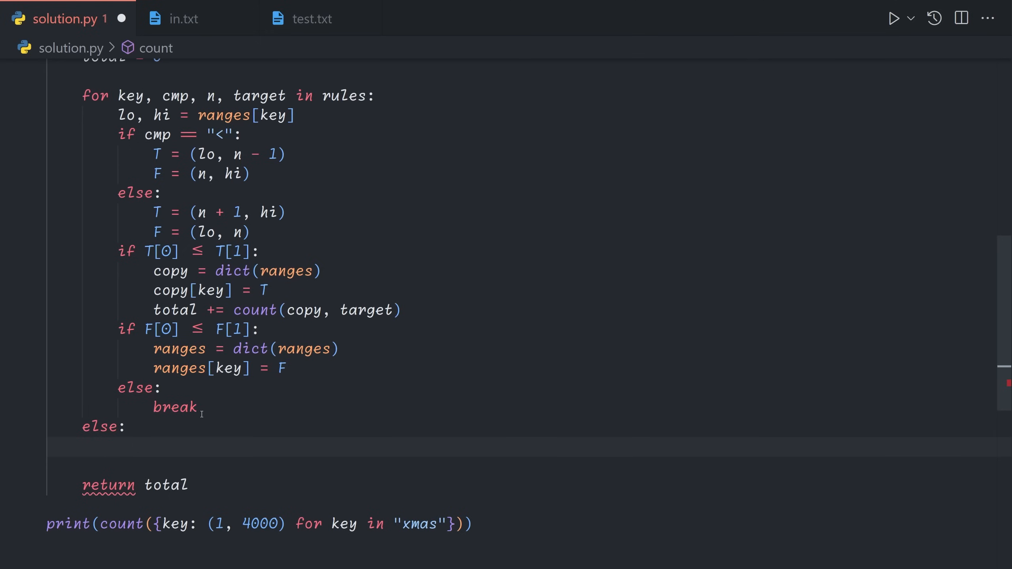
drag(202, 411, 48, 388)
drag(119, 446, 25, 426)
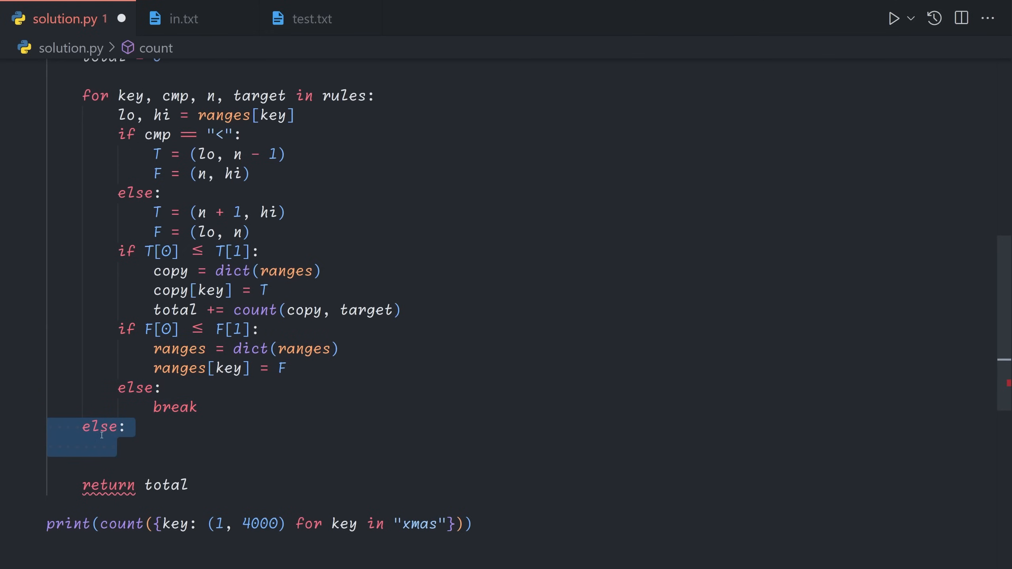
click(131, 446)
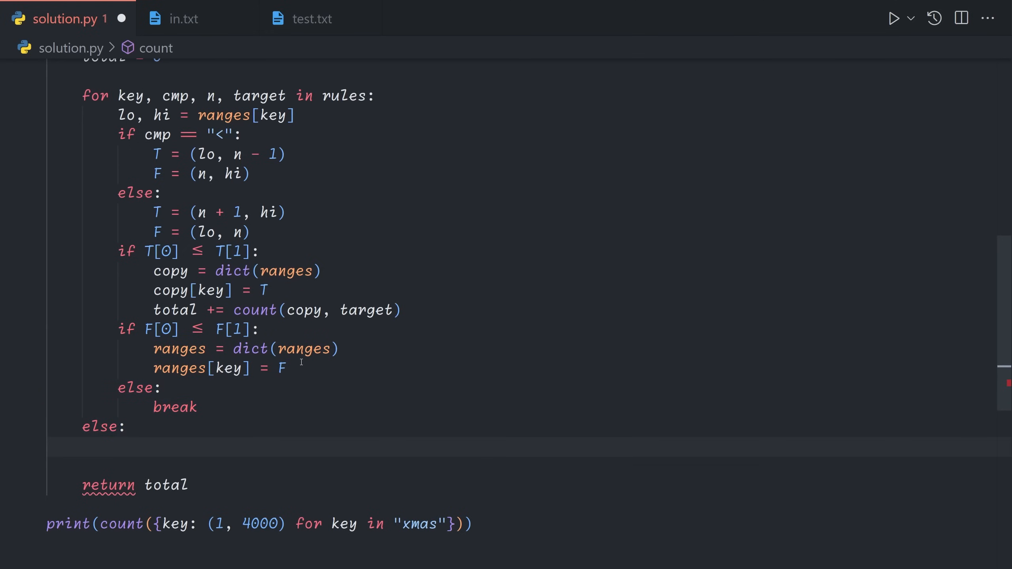
drag(290, 369, 48, 329)
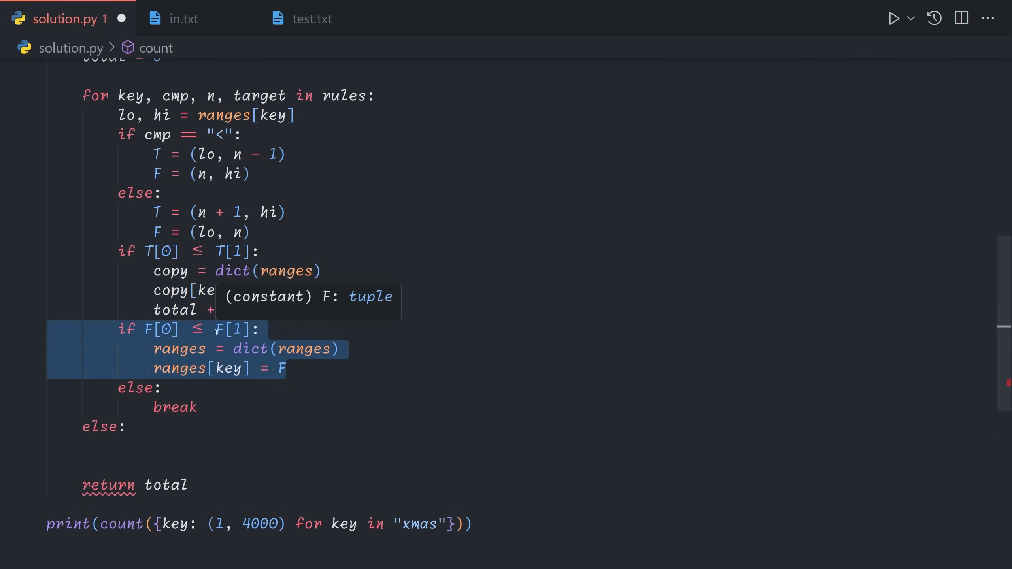
scroll(202, 340, up, 4)
Step: Write 'total += count(ranges, fallback)' as the loop's else body
double_click(181, 147)
scroll(199, 167, down, 4)
click(189, 441)
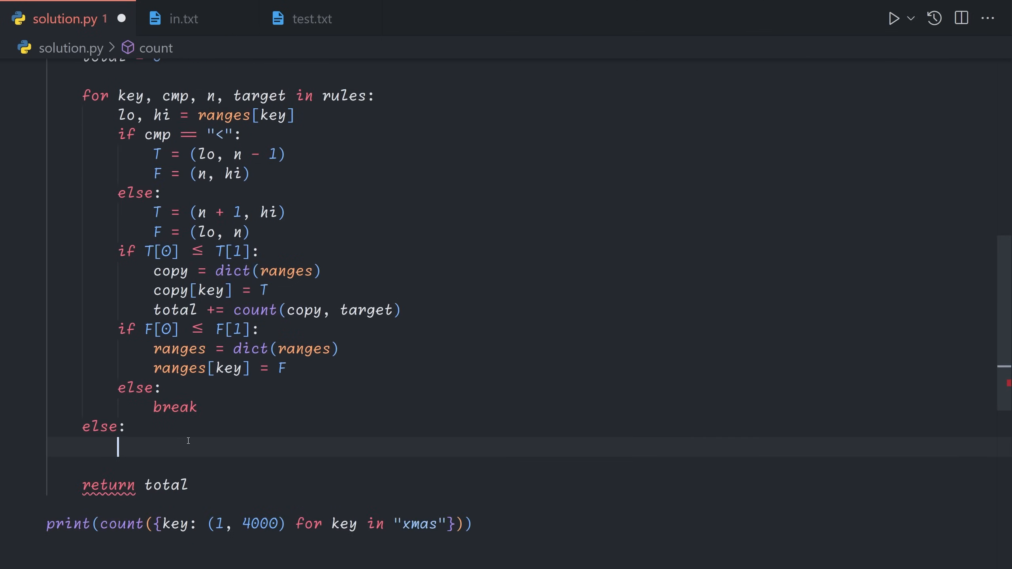
text(total += )
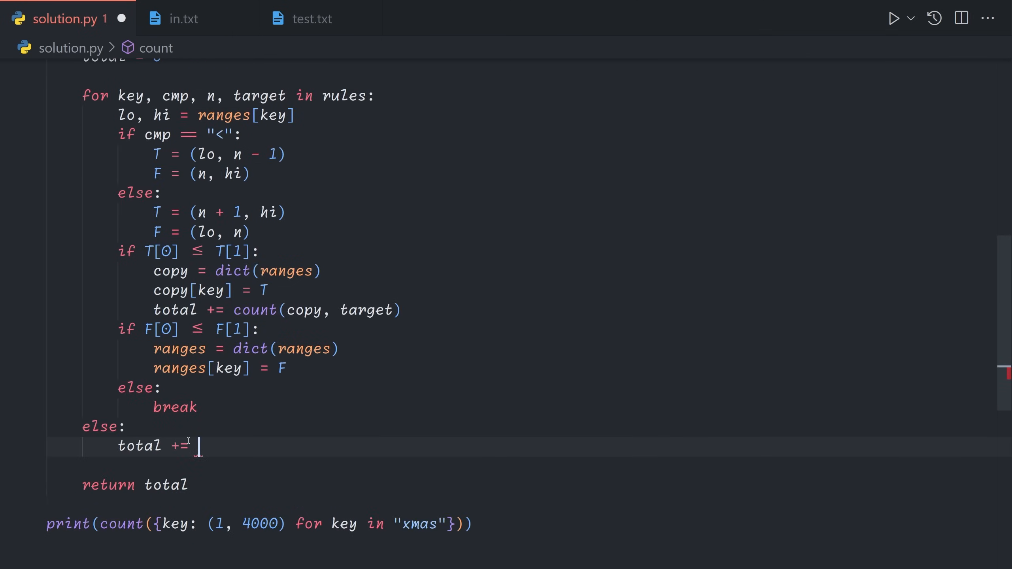
text(count(ranges,)
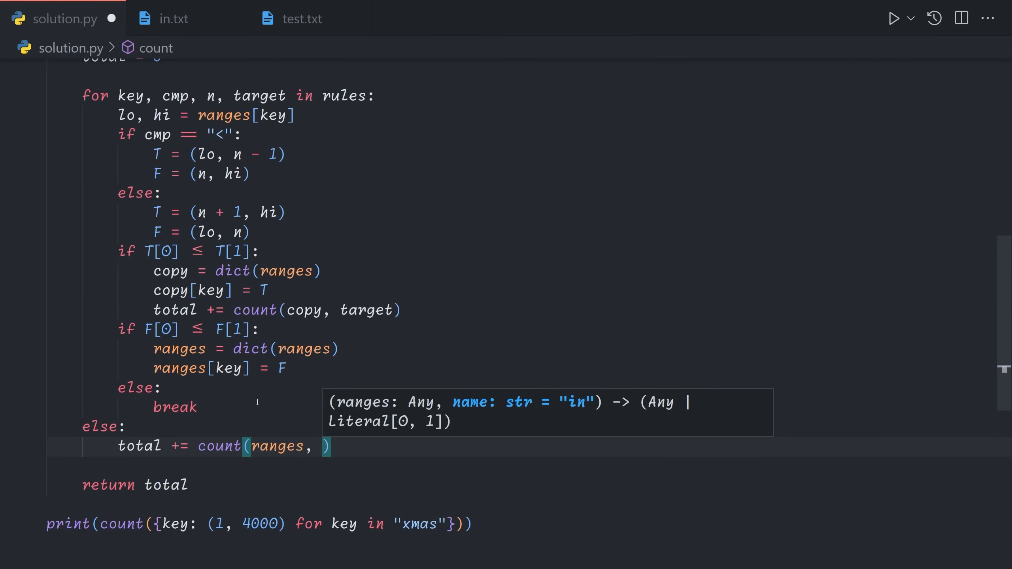
drag(286, 368, 46, 331)
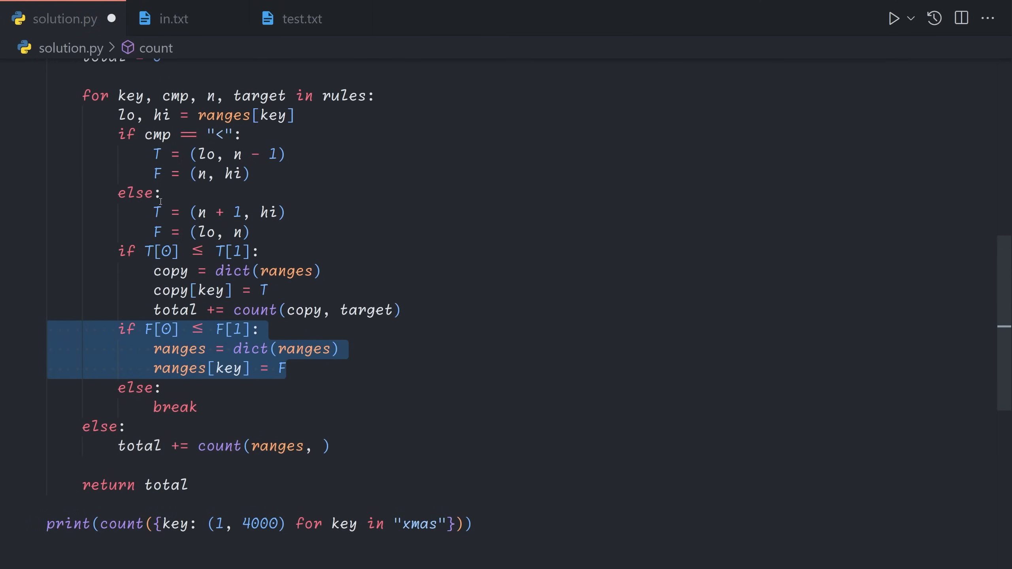
click(321, 446)
text(fal)
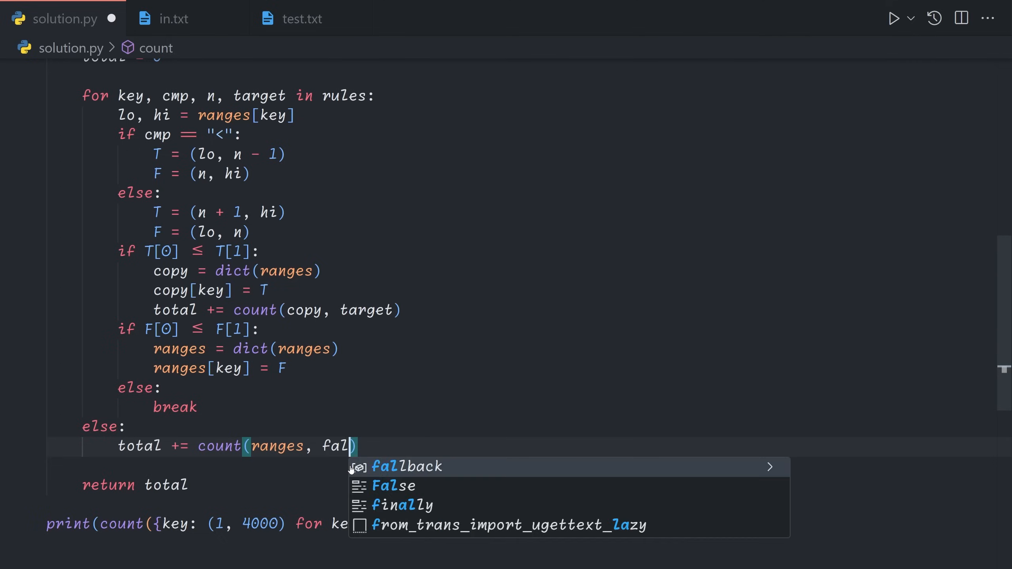
text(lback)
key(BackSpace)
key(BackSpace)
key(BackSpace)
text(back)
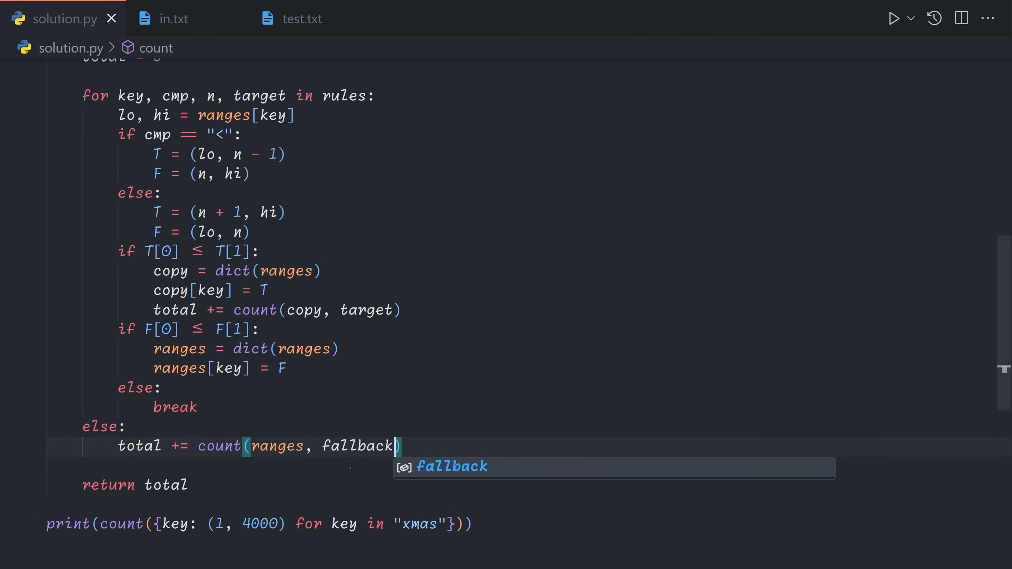
key(ctrl+s)
key(ctrl+grave)
key(ctrl+l)
text(aoc)
key(Return)
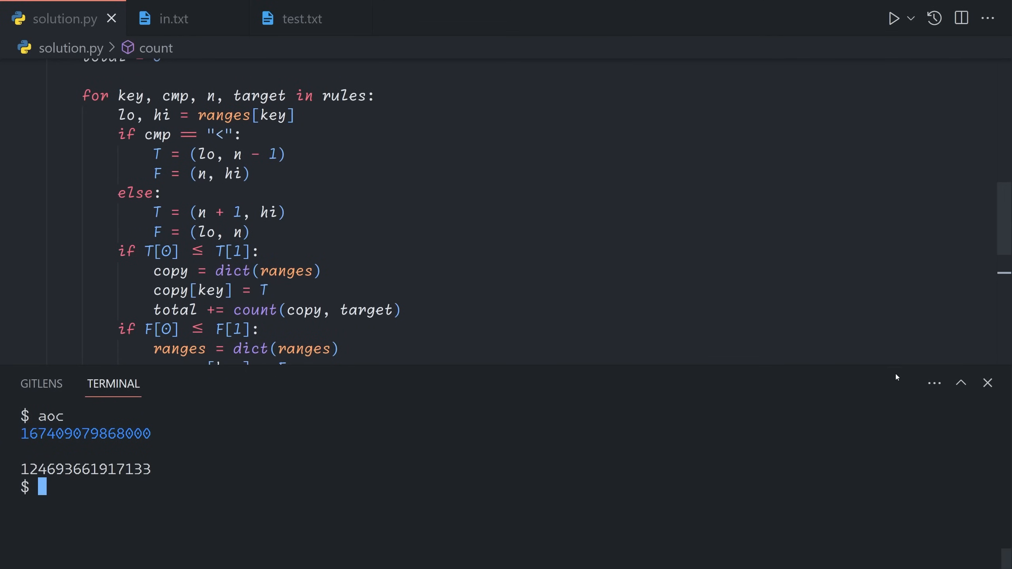
click(988, 382)
scroll(507, 238, down, 3)
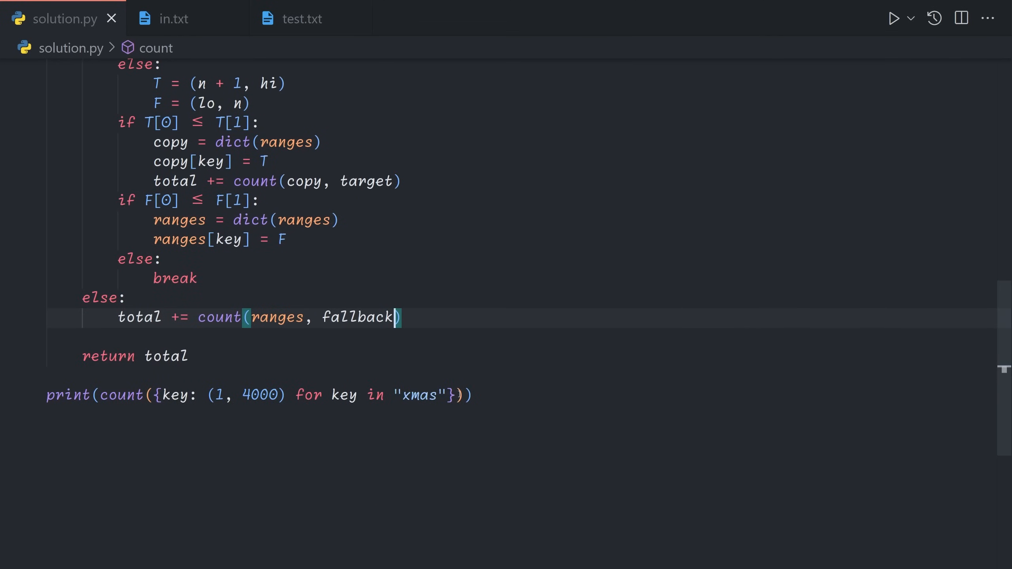
drag(457, 396, 154, 396)
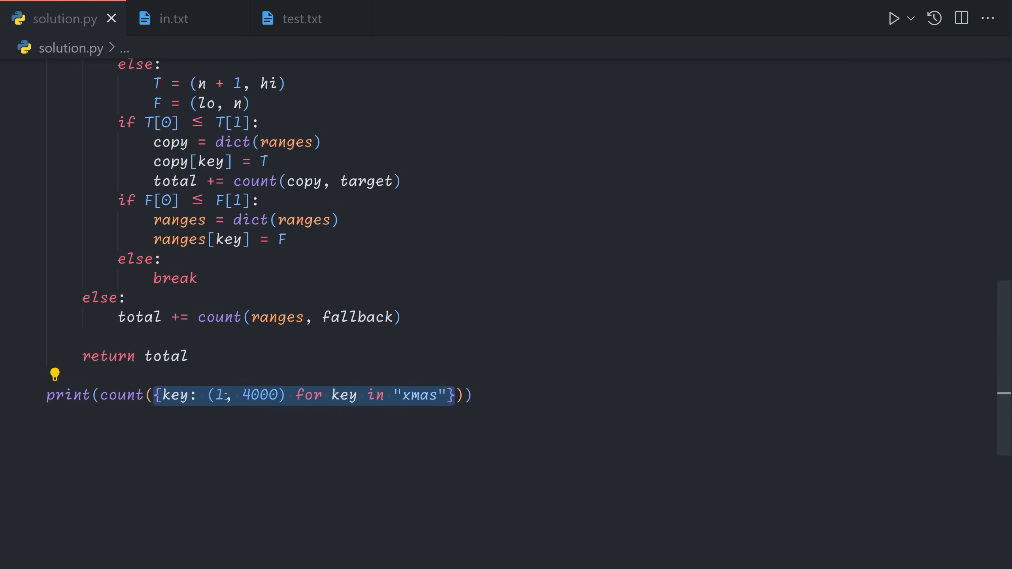
scroll(225, 396, up, 3)
scroll(233, 317, down, 2)
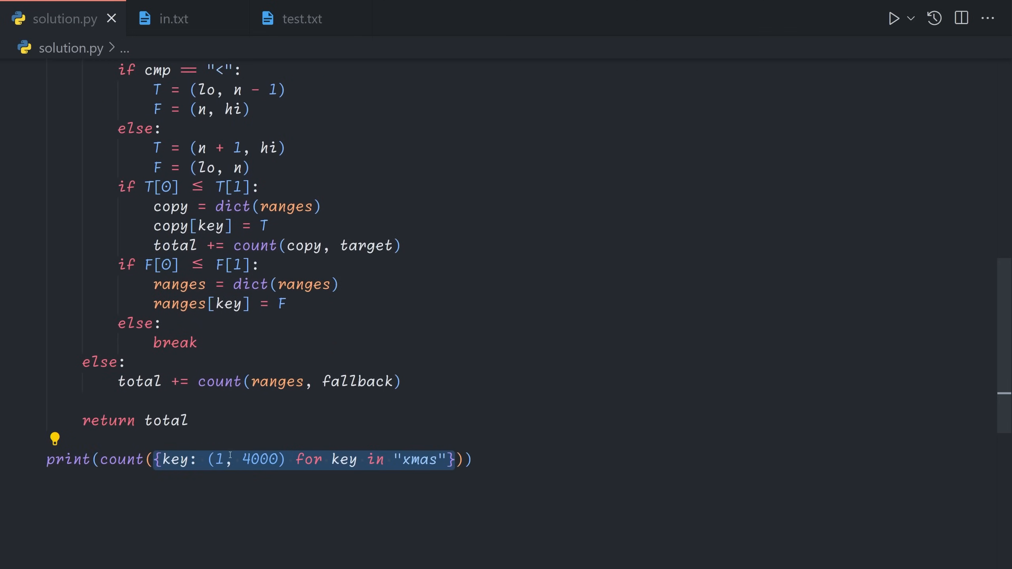
drag(207, 459, 286, 459)
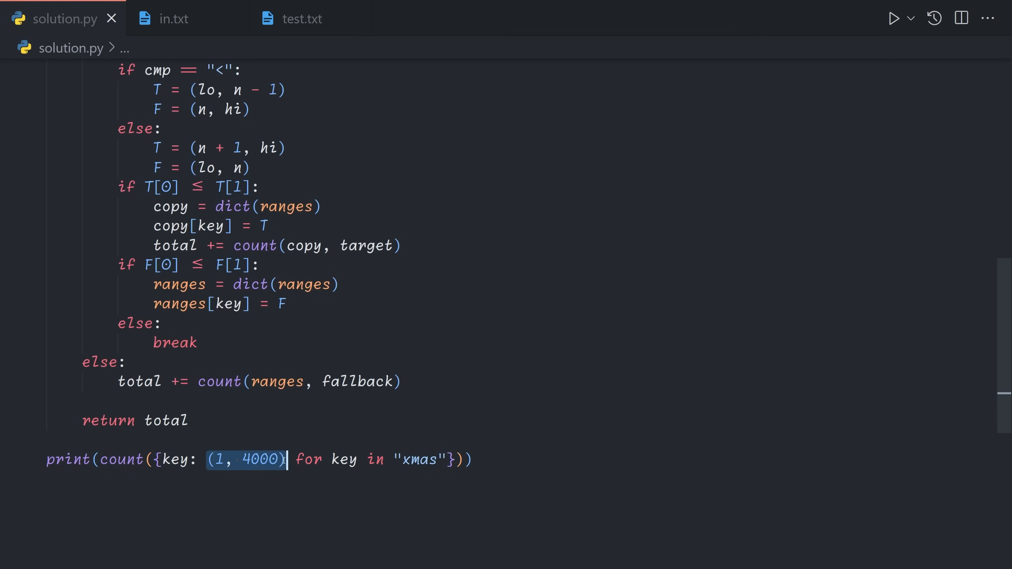
scroll(238, 463, up, 3)
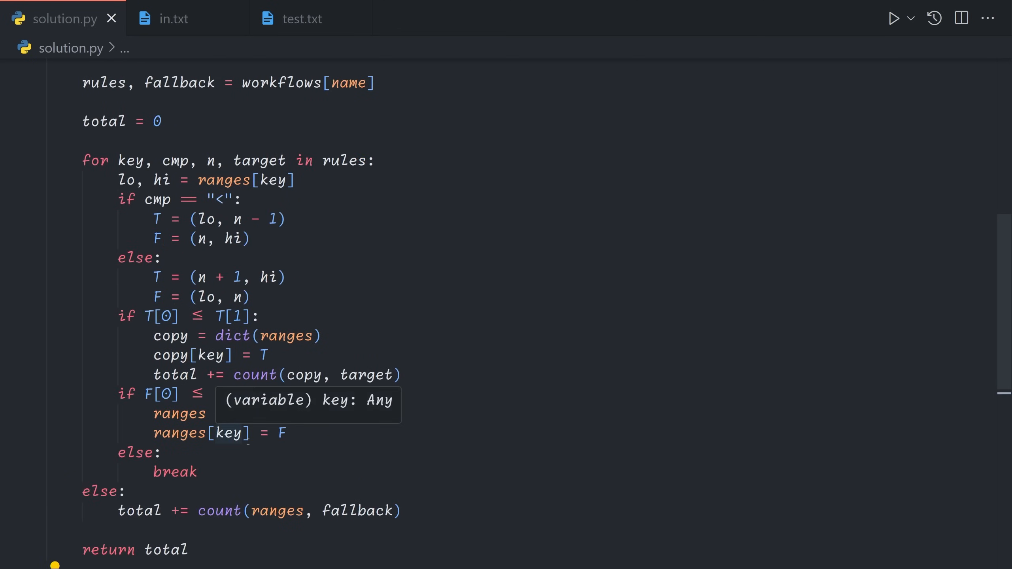
scroll(251, 443, down, 5)
scroll(426, 400, up, 10)
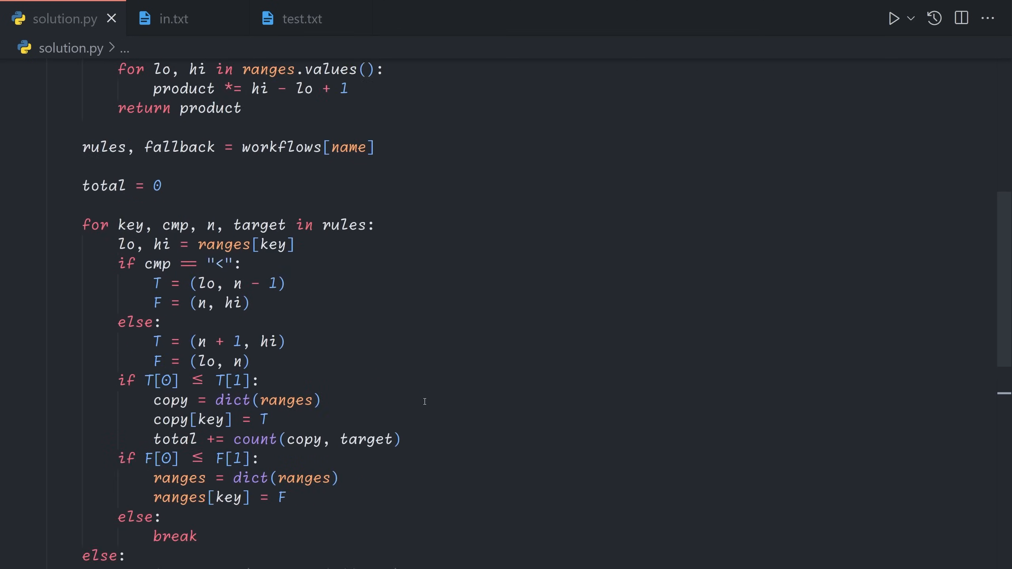
scroll(426, 316, up, 3)
click(307, 231)
drag(308, 230, 207, 230)
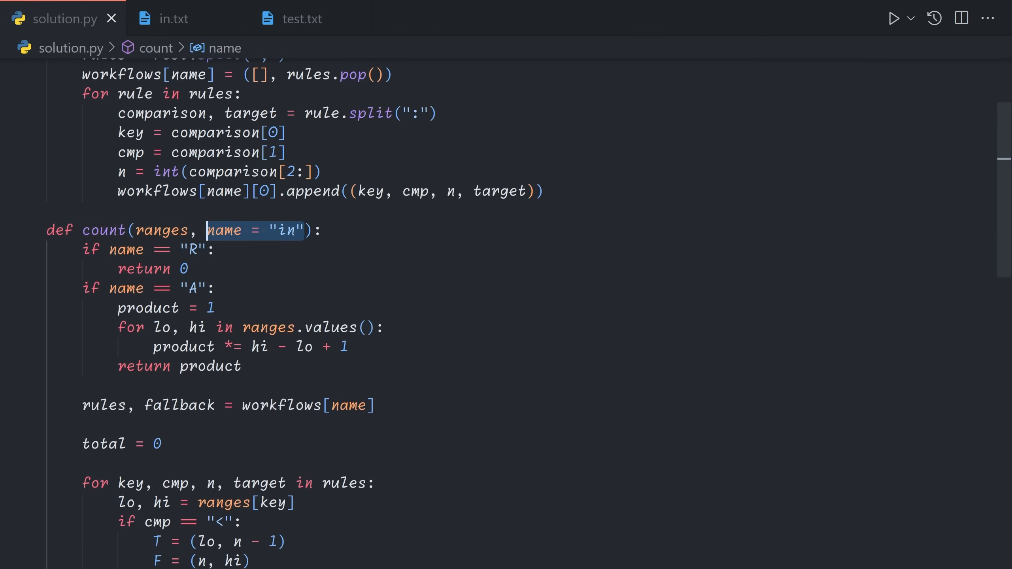
drag(80, 257, 47, 250)
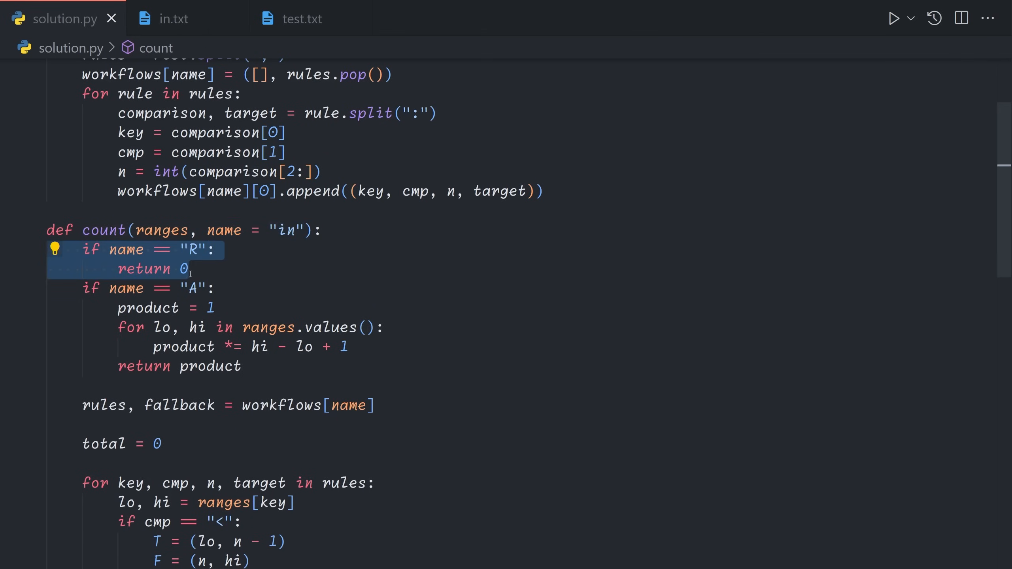
scroll(199, 267, down, 1)
drag(242, 302, 47, 223)
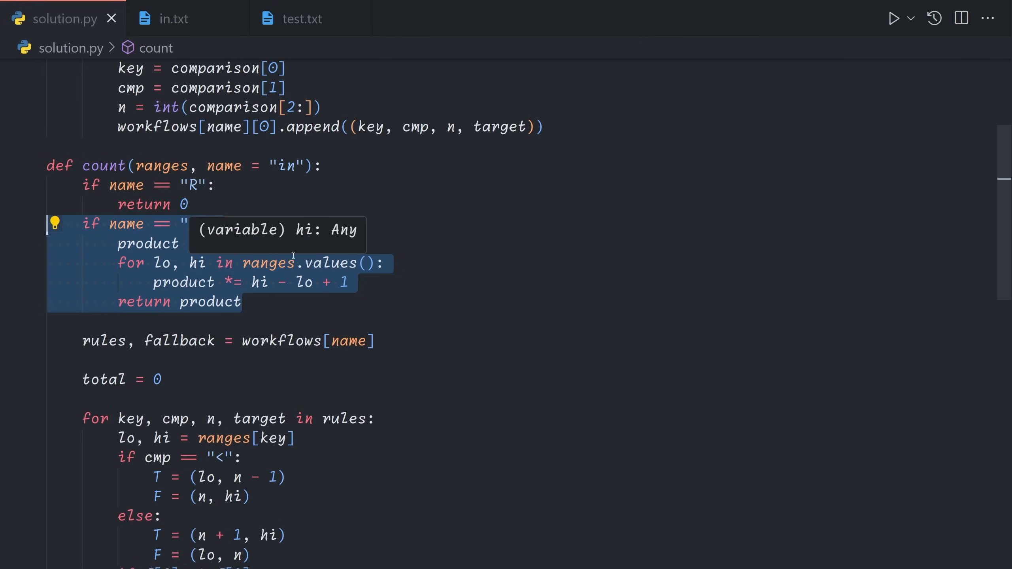
mouse_move(269, 263)
scroll(304, 261, down, 1)
scroll(306, 253, down, 1)
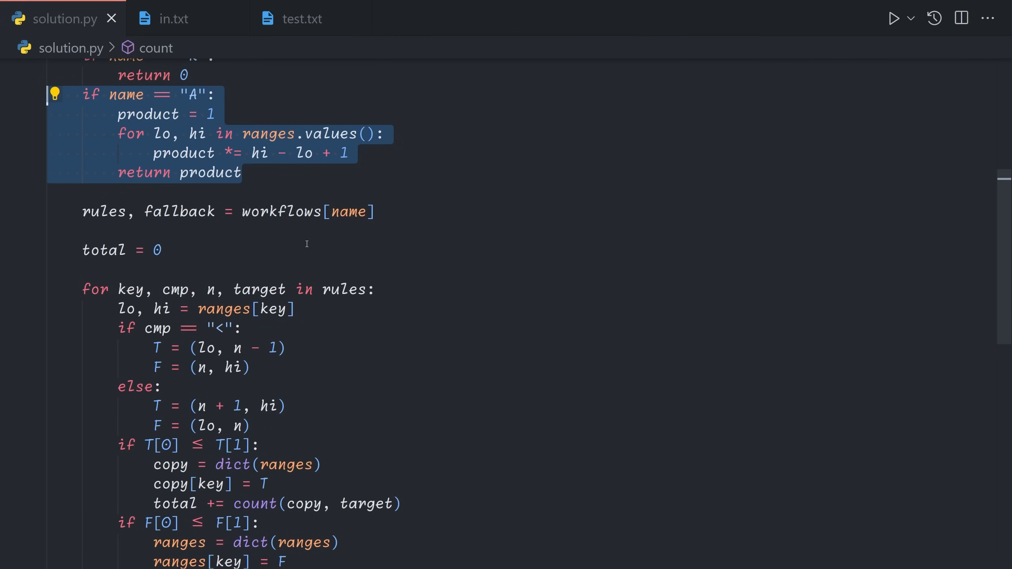
scroll(306, 246, down, 1)
drag(82, 225, 383, 226)
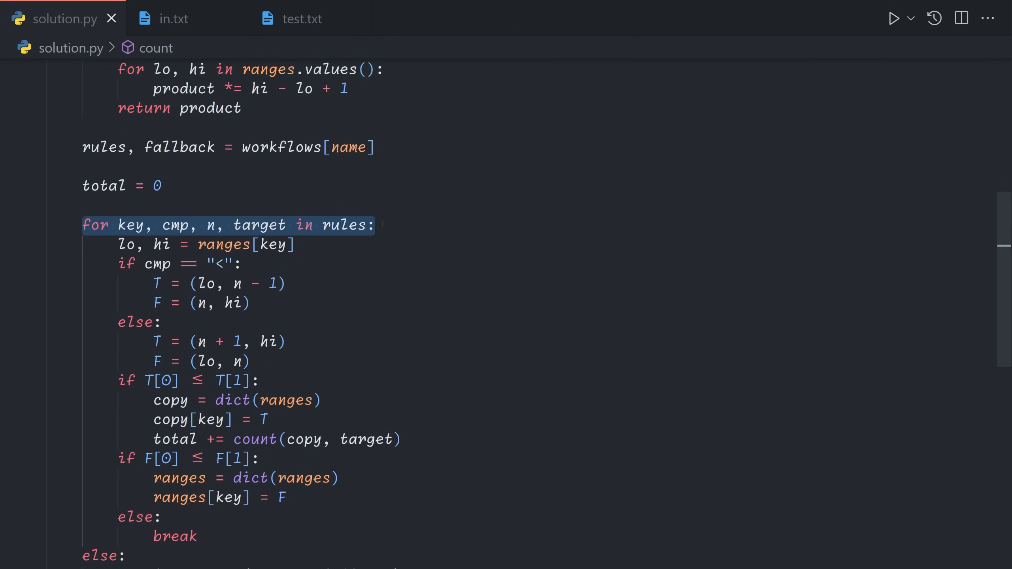
scroll(382, 224, down, 1)
drag(117, 180, 270, 297)
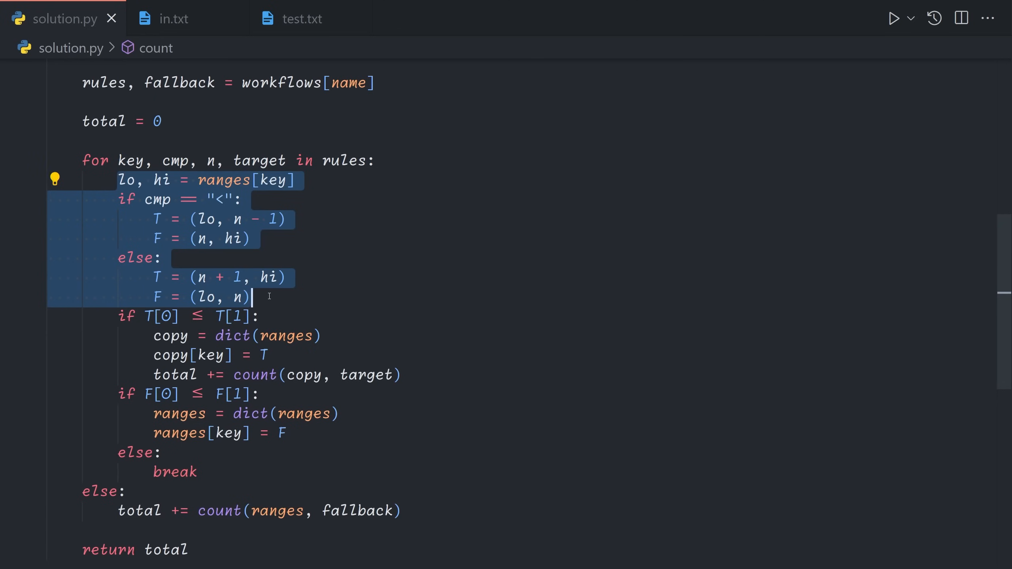
click(274, 181)
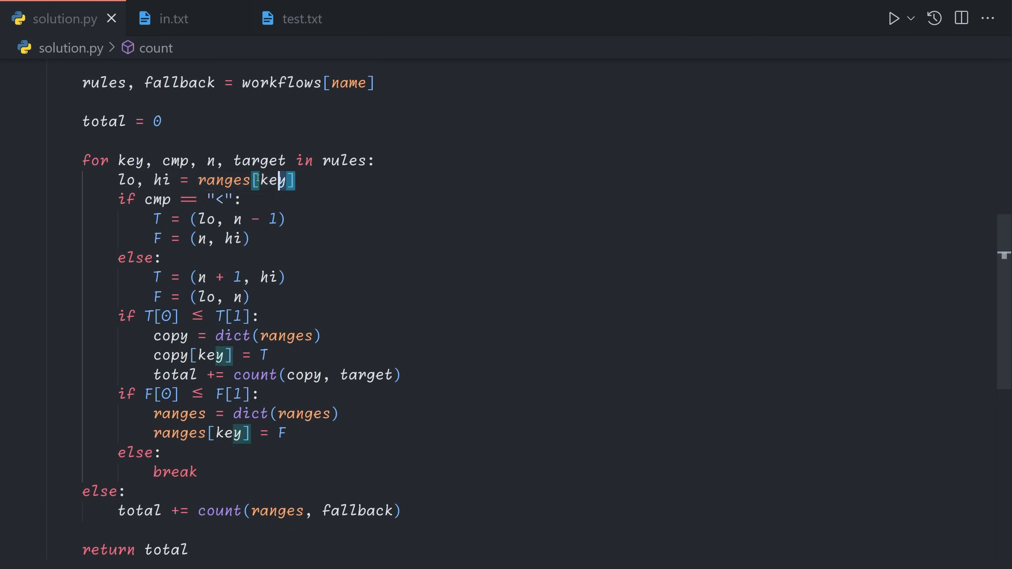
double_click(123, 180)
click(117, 199)
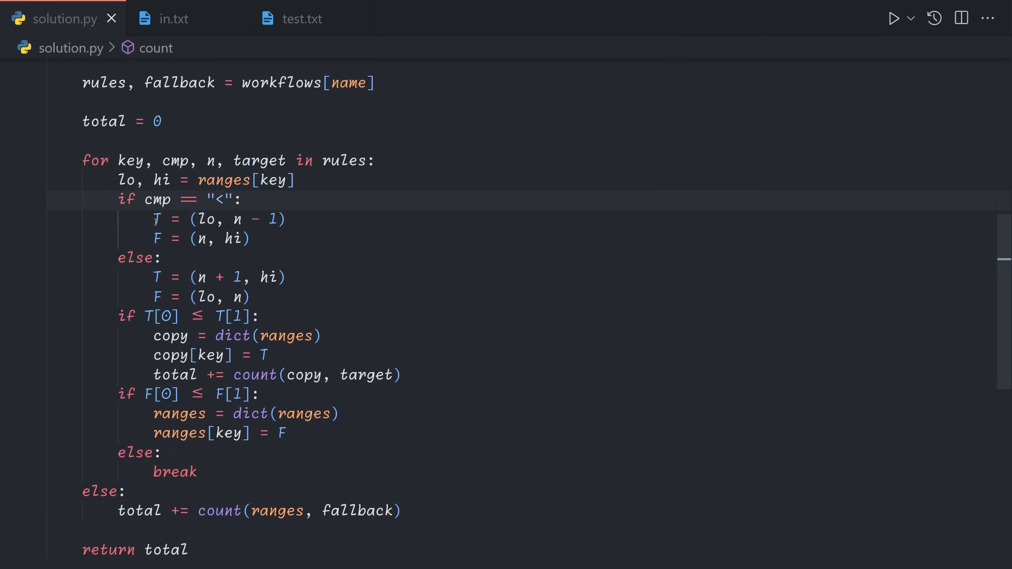
drag(284, 220, 153, 220)
mouse_move(252, 239)
mouse_down()
mouse_move(154, 239)
mouse_move(402, 310)
mouse_up()
scroll(153, 239, down, 1)
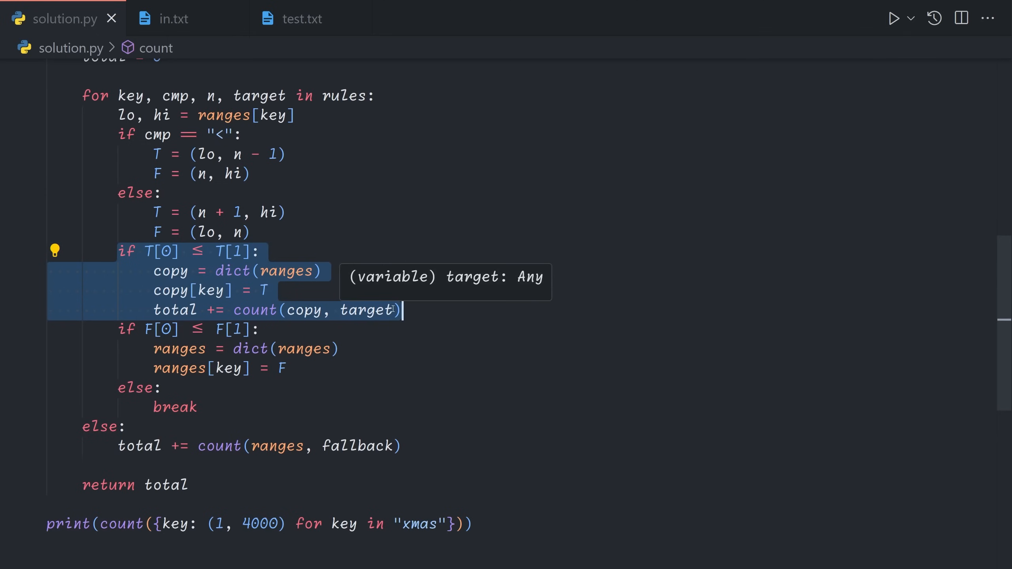
double_click(364, 310)
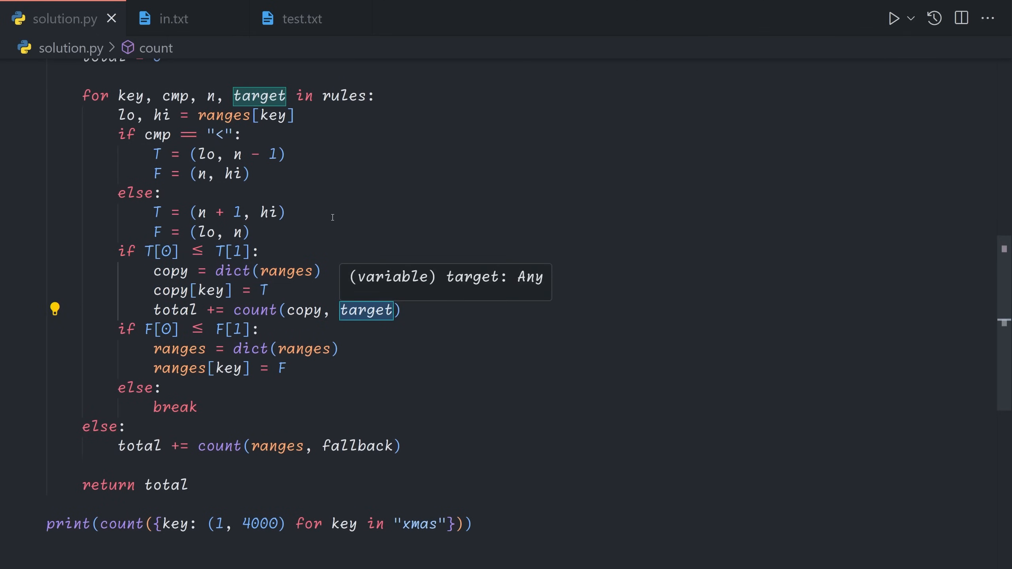
drag(118, 330, 286, 369)
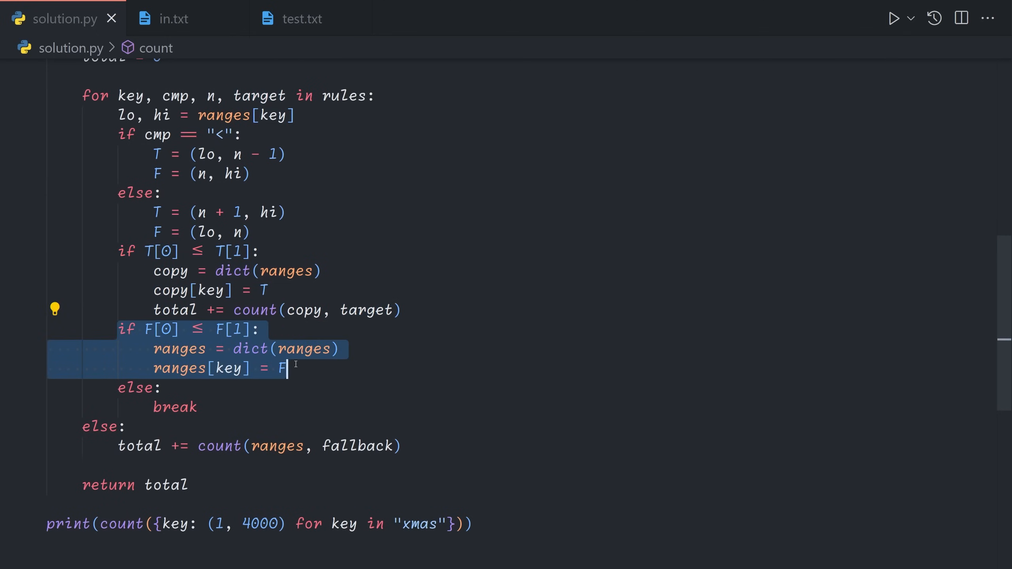
scroll(317, 317, up, 3)
scroll(317, 317, up, 3)
scroll(316, 316, up, 3)
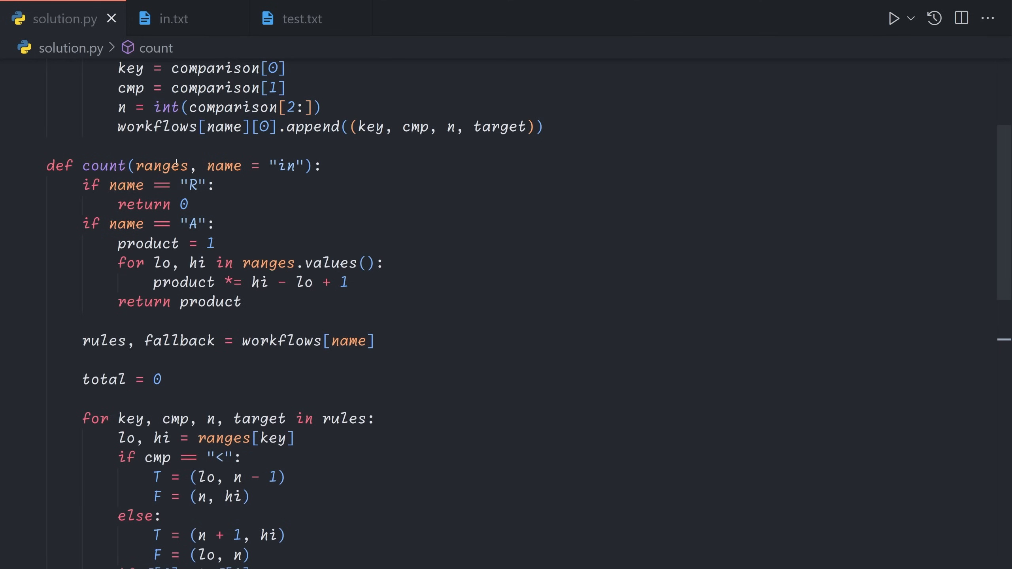
scroll(316, 316, up, 2)
scroll(316, 316, down, 2)
drag(374, 354, 85, 289)
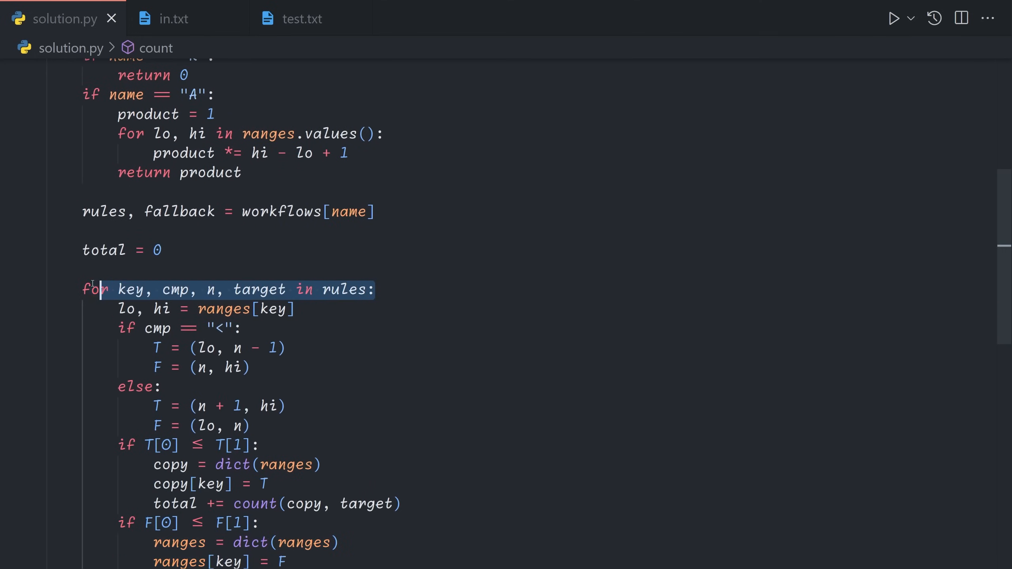
scroll(85, 290, down, 3)
drag(198, 472, 47, 453)
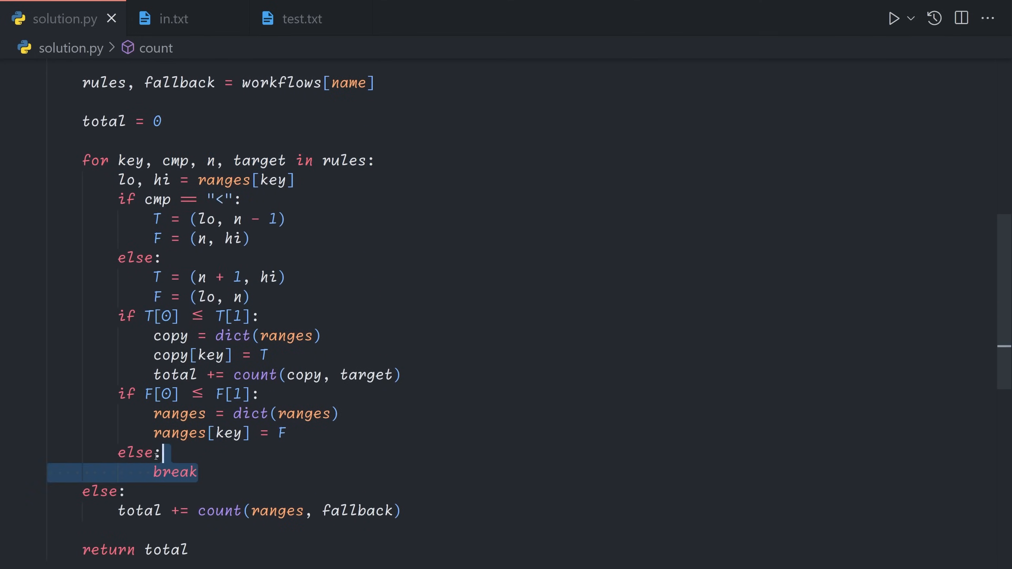
scroll(48, 452, down, 2)
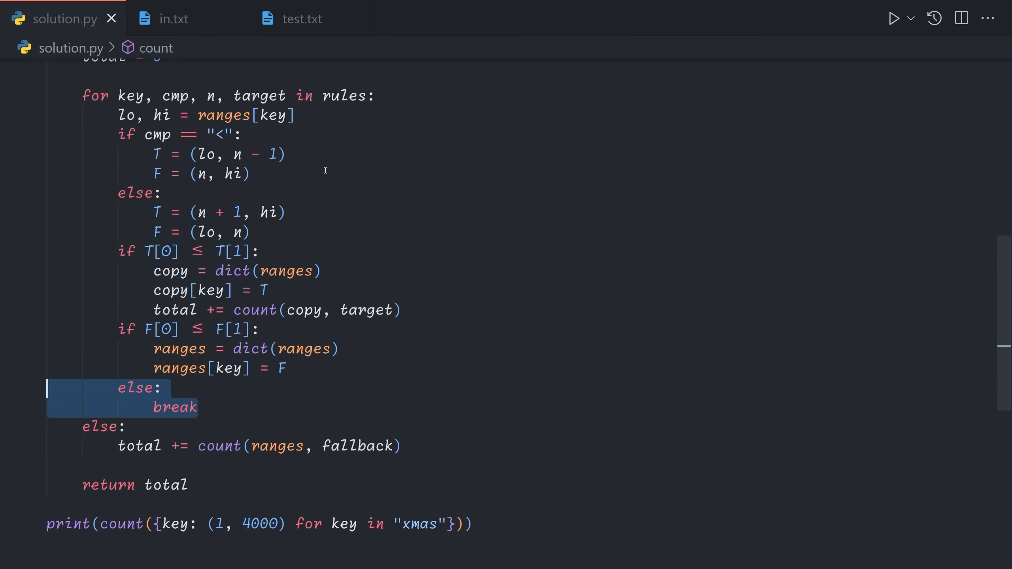
drag(402, 446, 48, 446)
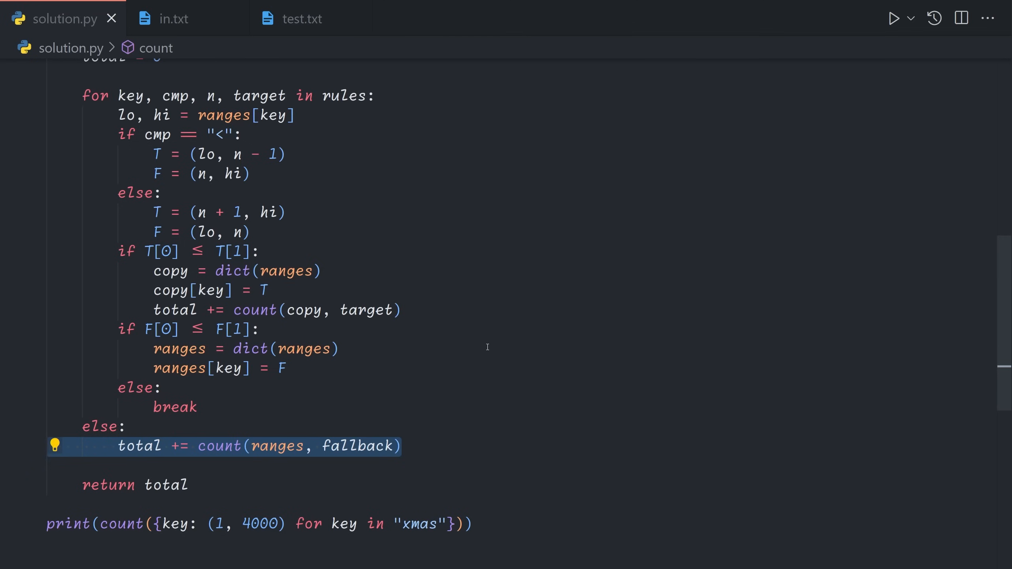
double_click(384, 451)
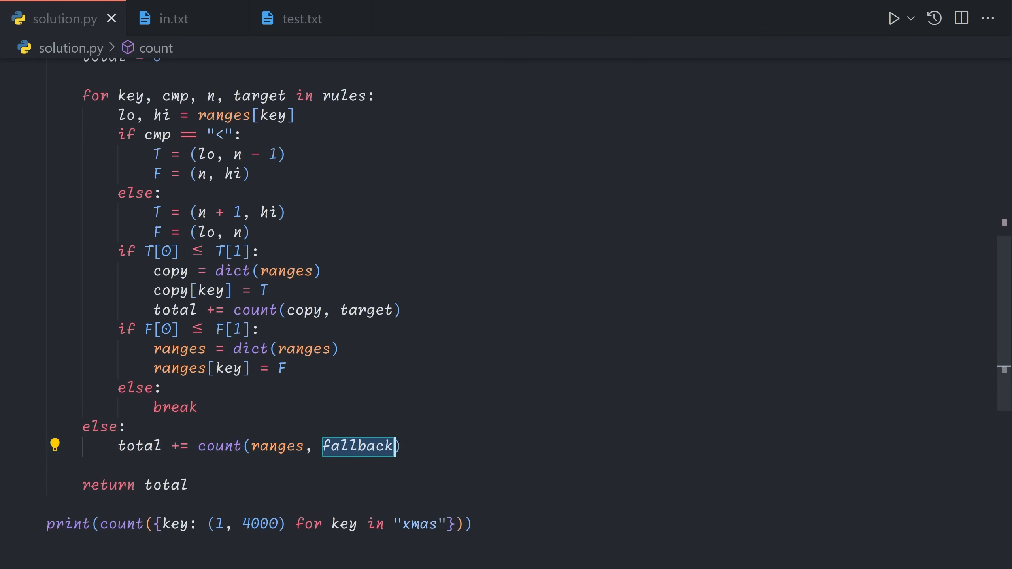
scroll(384, 451, down, 1)
click(424, 403)
scroll(424, 403, down, 1)
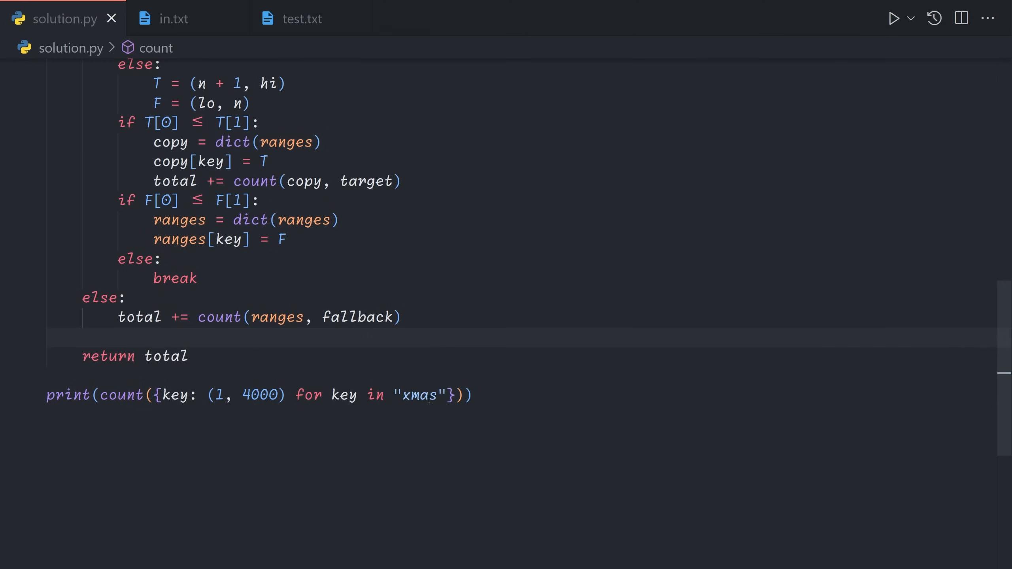